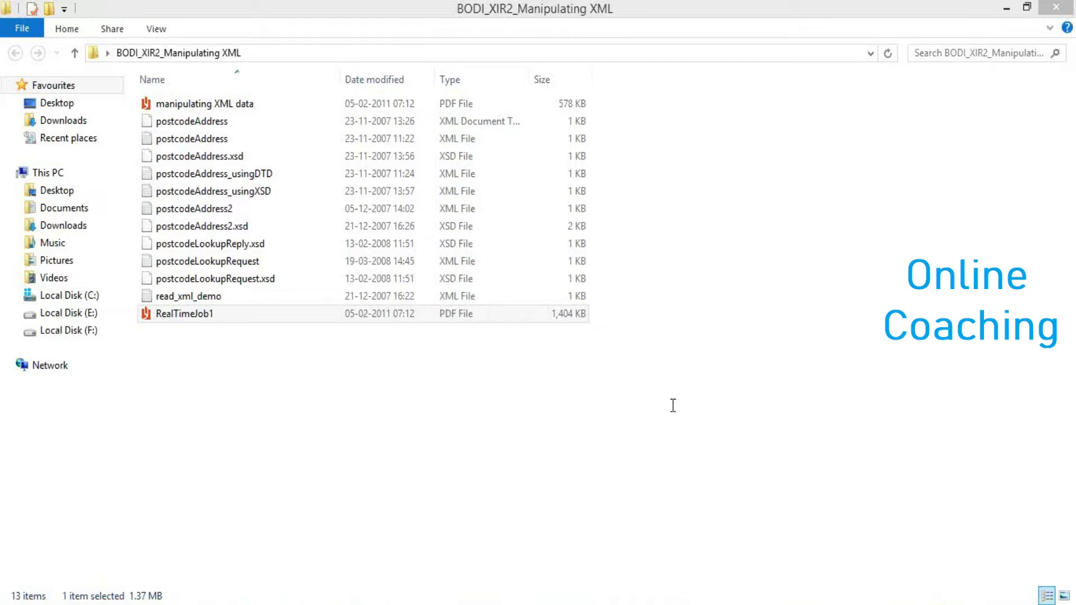
- Open the RealTimeJob1 PDF, then bring the Remote Desktop window back to the front
double_click(192, 314)
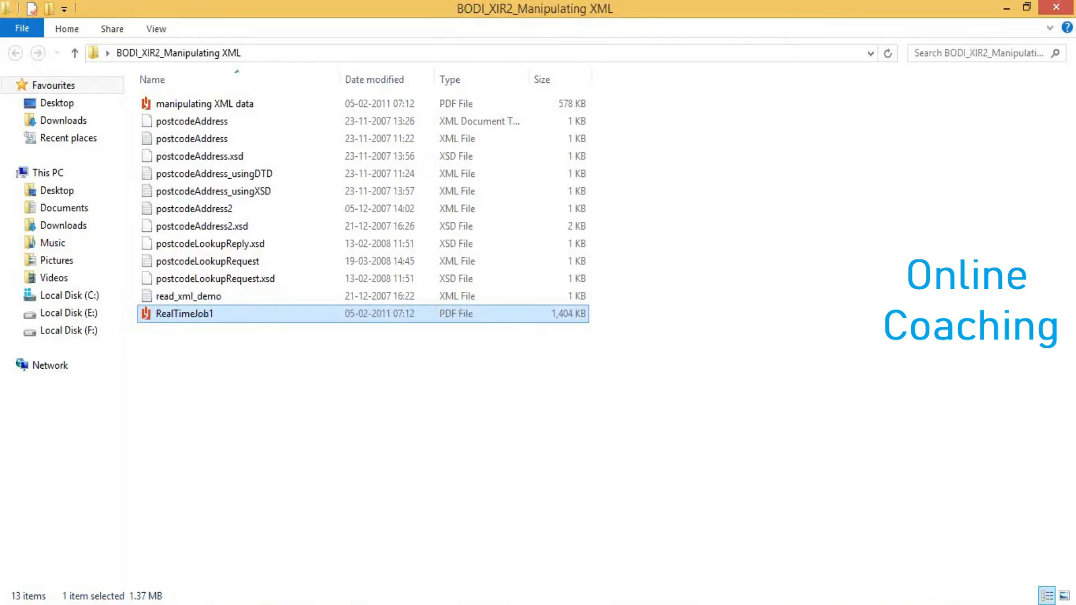
click(225, 604)
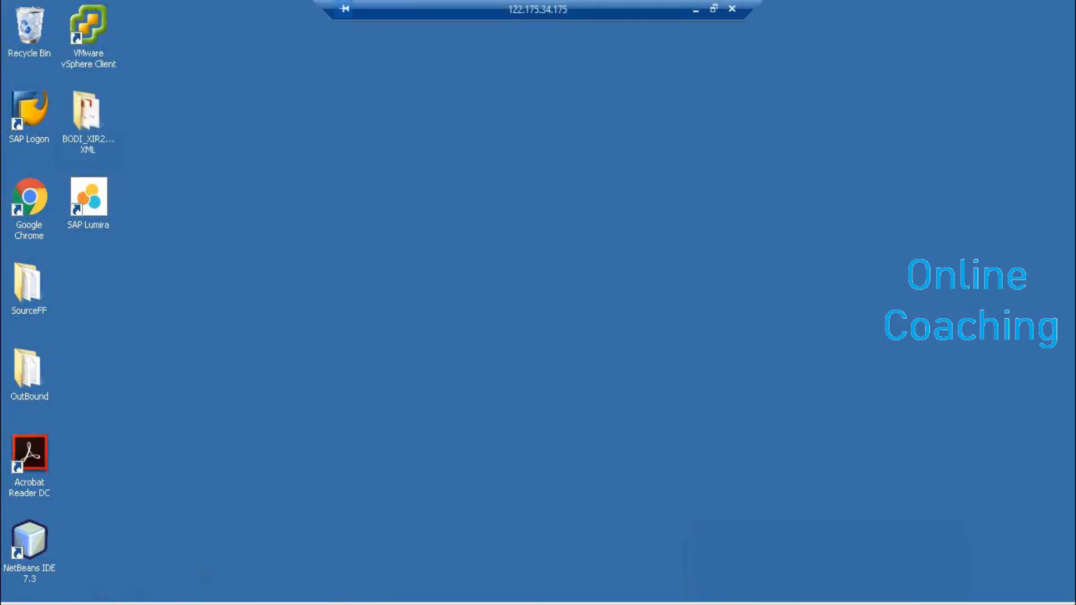
- Launch Data Services Designer on the remote machine, then select the local manipulating XML data PDF
click(20, 604)
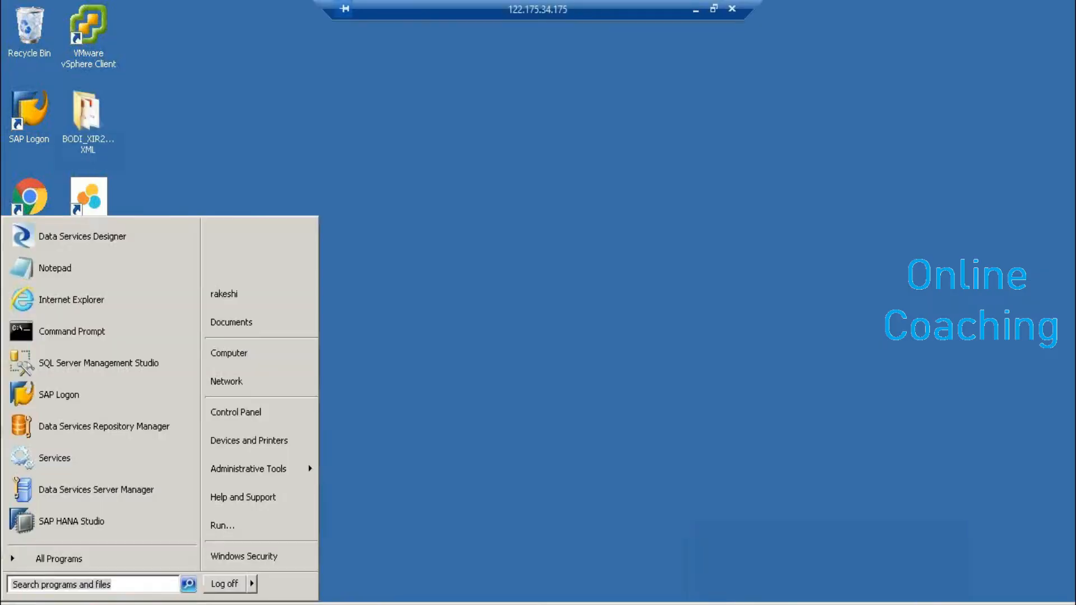
click(98, 250)
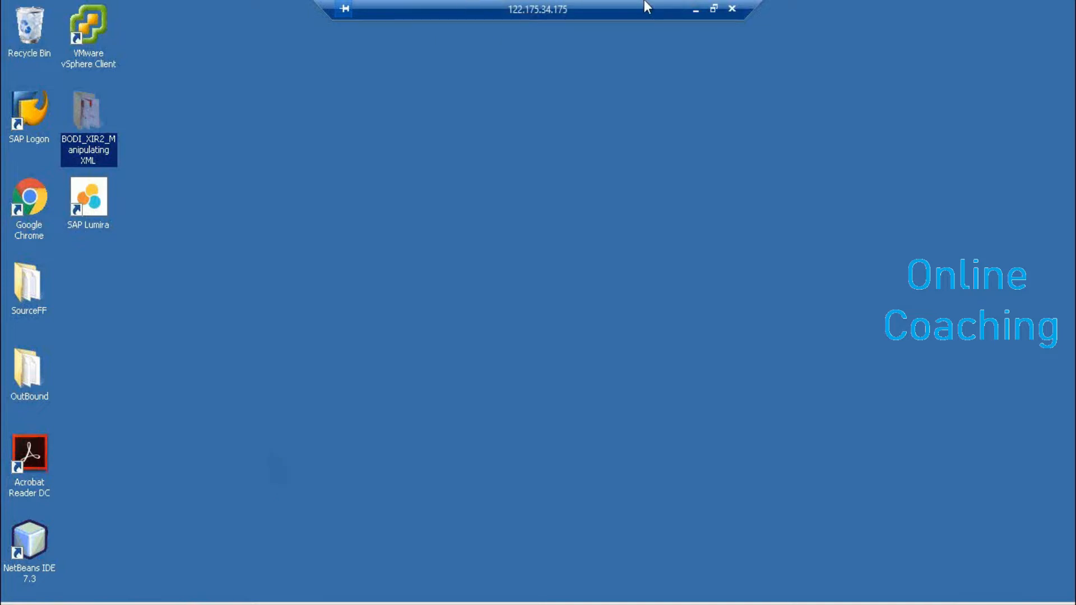
click(696, 9)
click(236, 110)
- Search the manipulating XML data PDF for 'parsed' and highlight CDATA and 'parsed character'
double_click(236, 108)
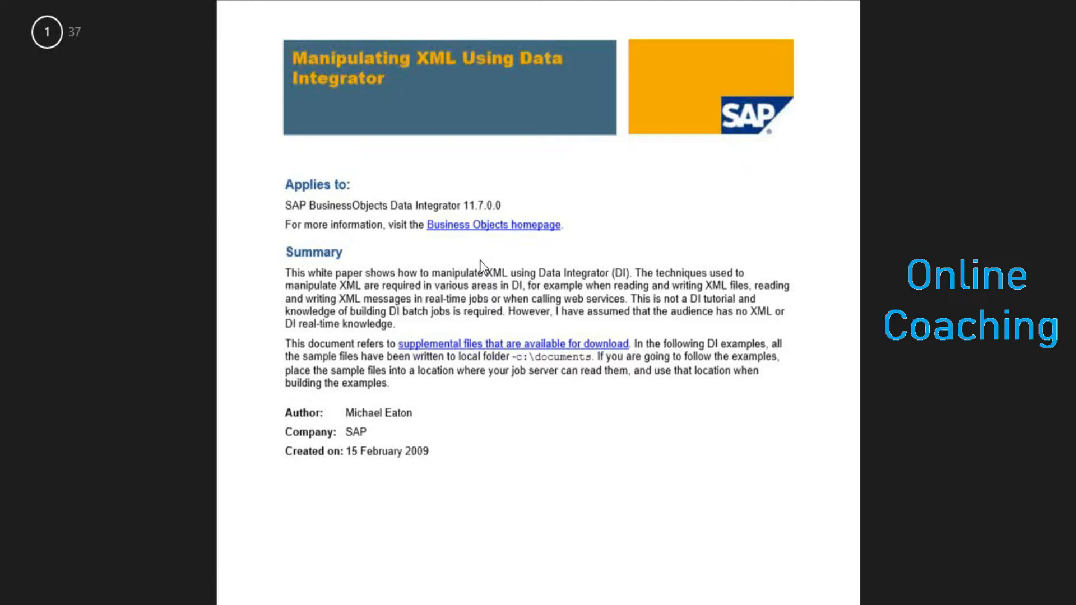
key(ctrl+f)
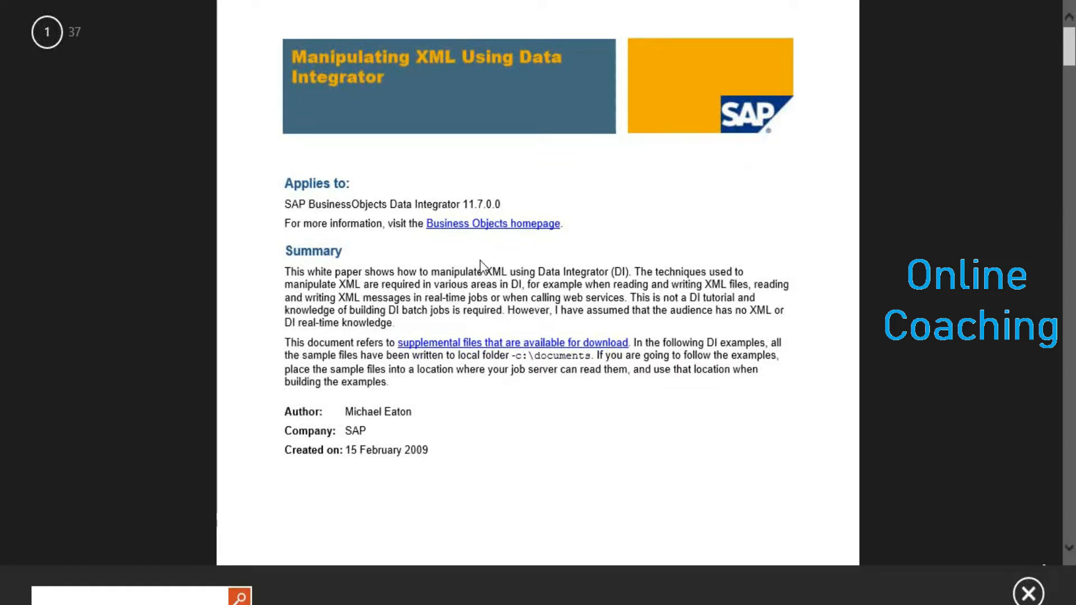
text(parsed)
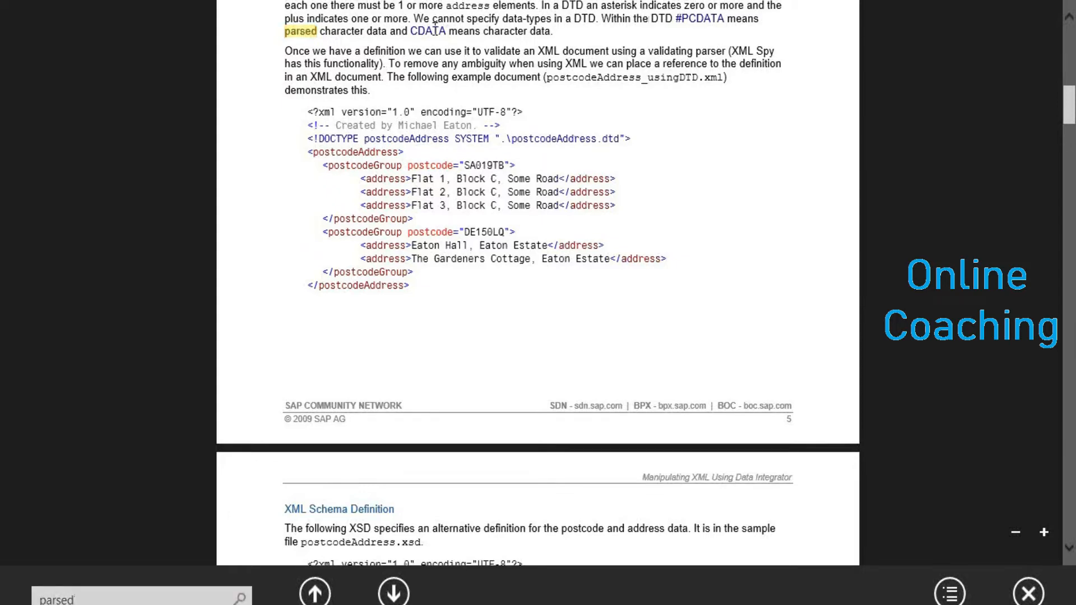
scroll(446, 31, up, 1)
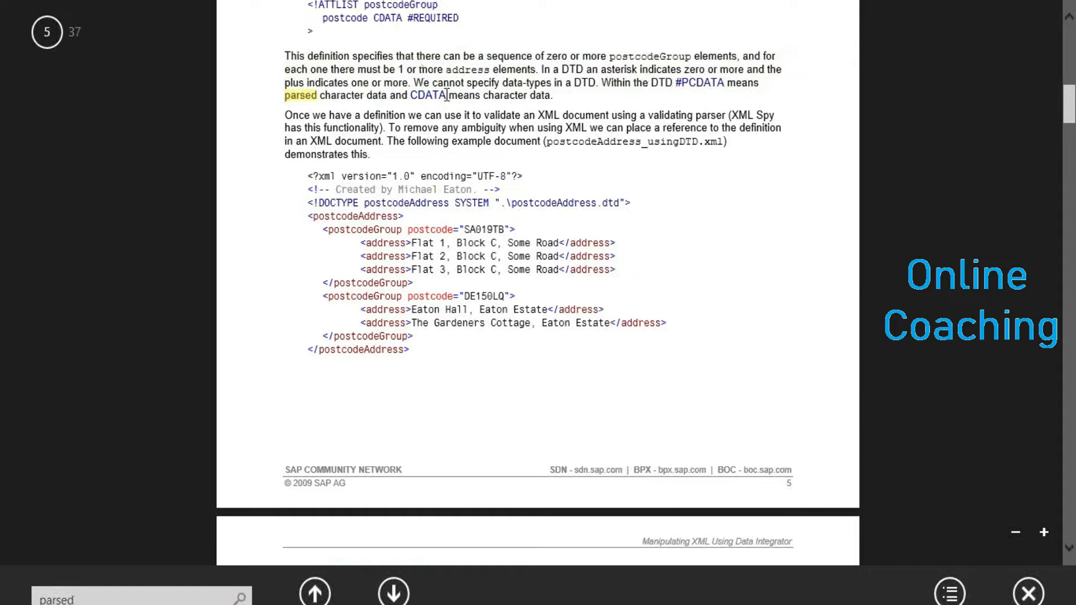
mouse_move(446, 96)
mouse_down()
mouse_move(412, 93)
mouse_move(447, 98)
mouse_up()
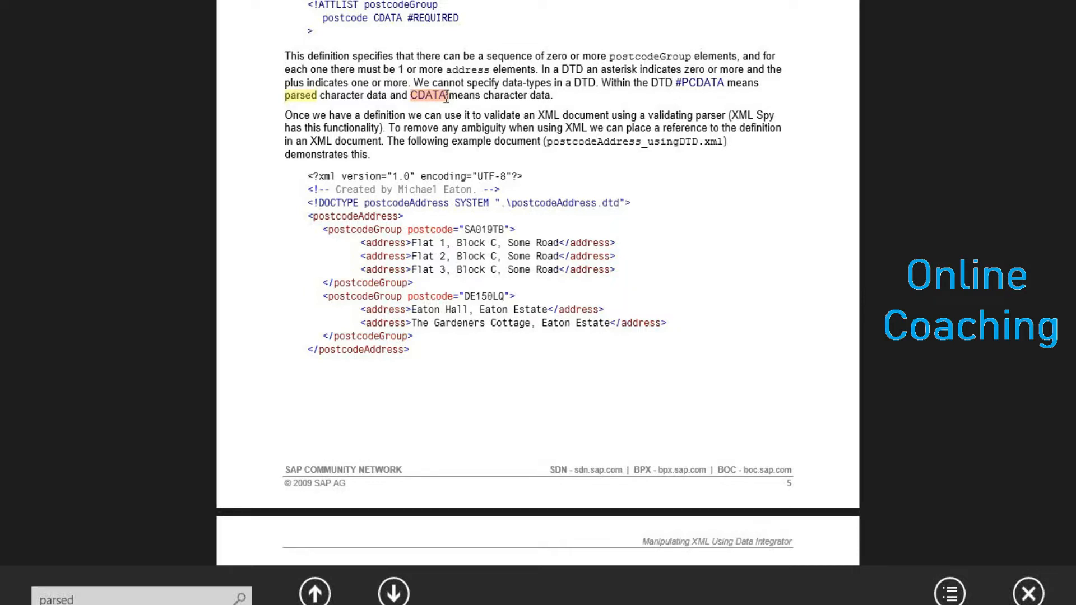
click(354, 95)
drag(354, 96, 287, 91)
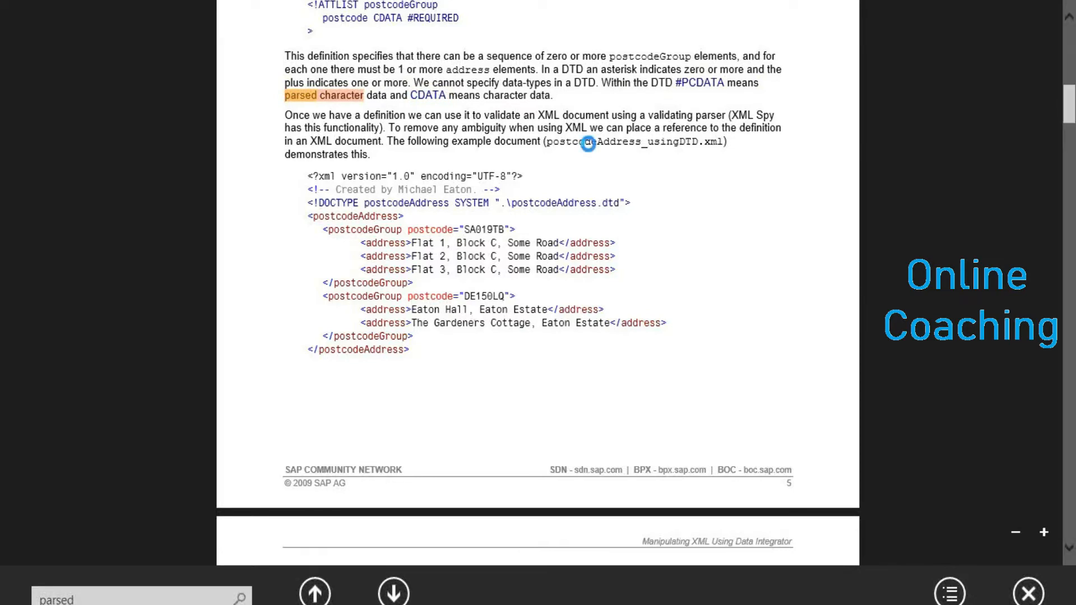
key(alt+Tab)
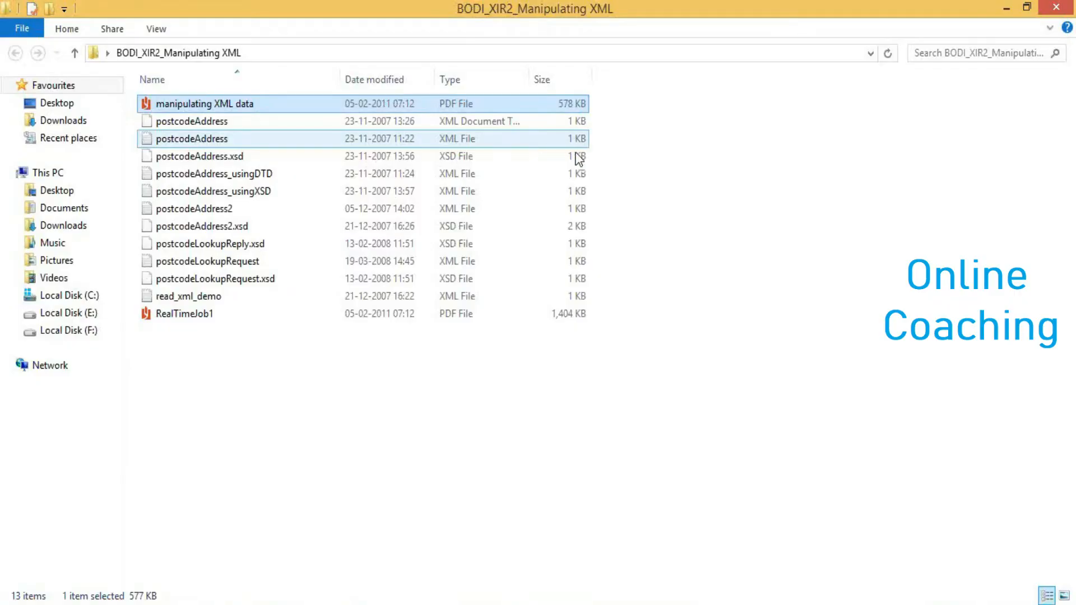
- Log on with the user's credentials, choose repository Repo_LR7, enter its password, and reset users
key(alt+Tab)
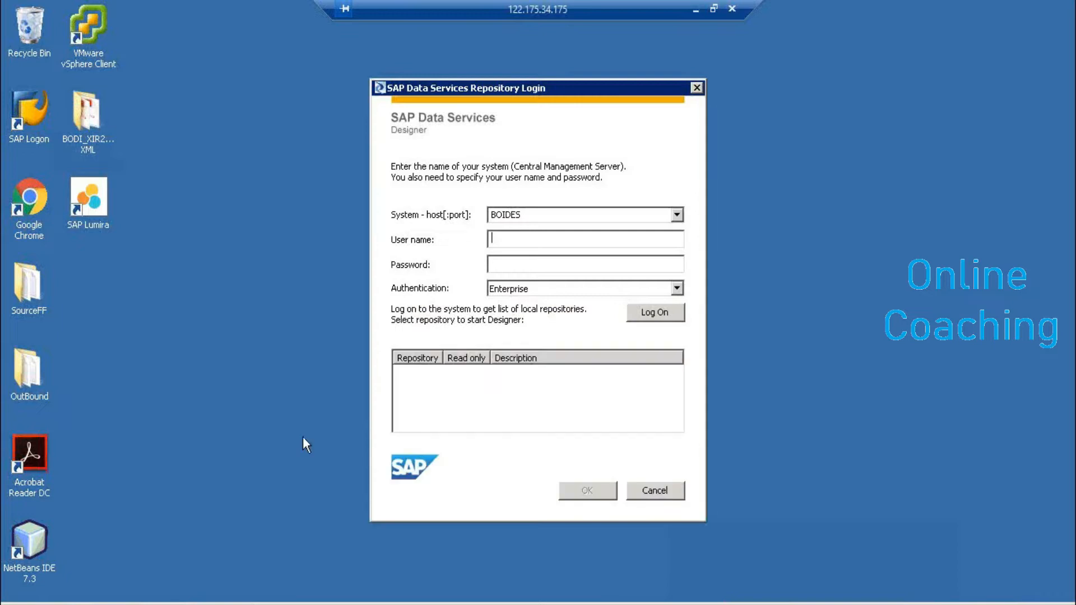
drag(495, 96, 337, 118)
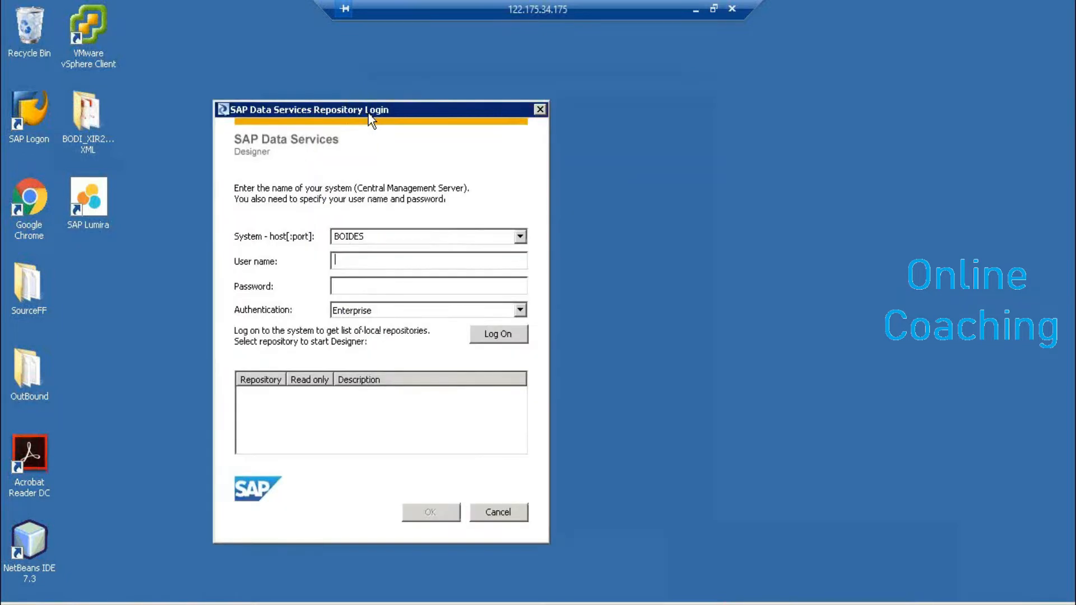
key(Return)
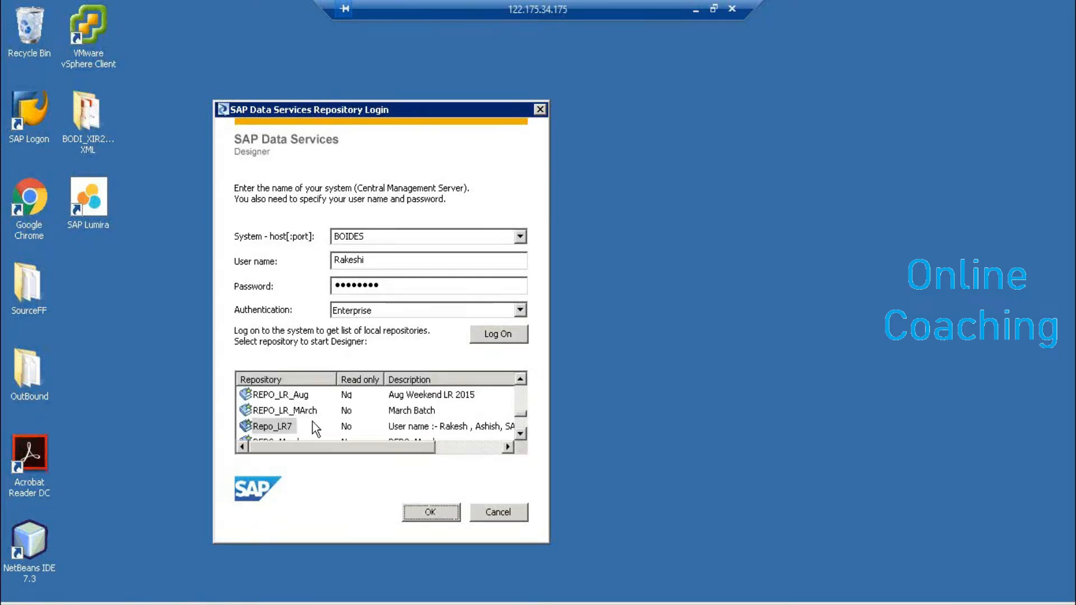
click(308, 424)
click(431, 514)
text(●●●)
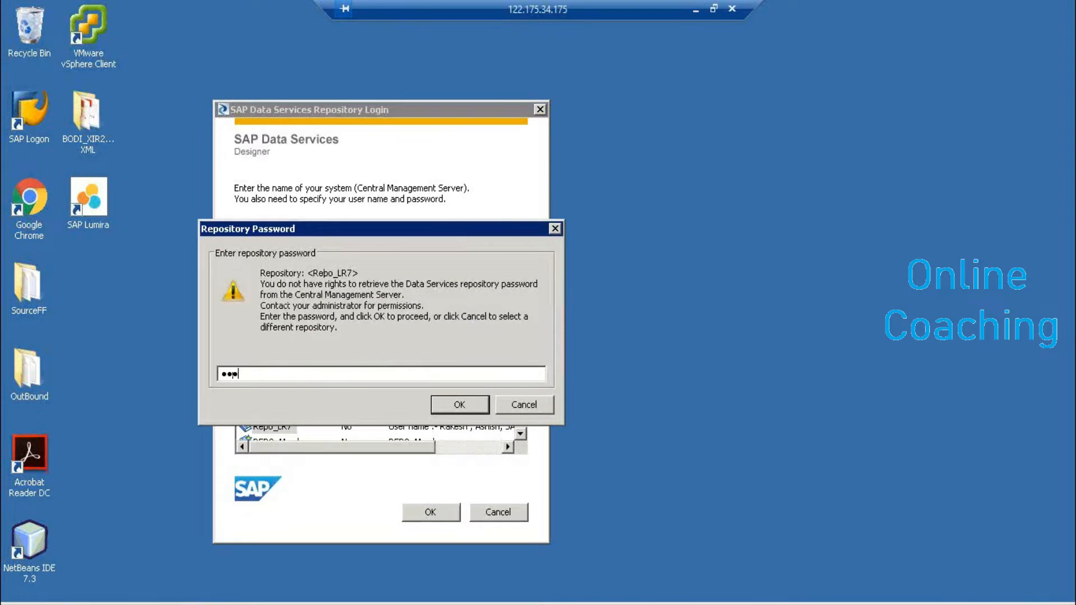
key(Return)
click(318, 402)
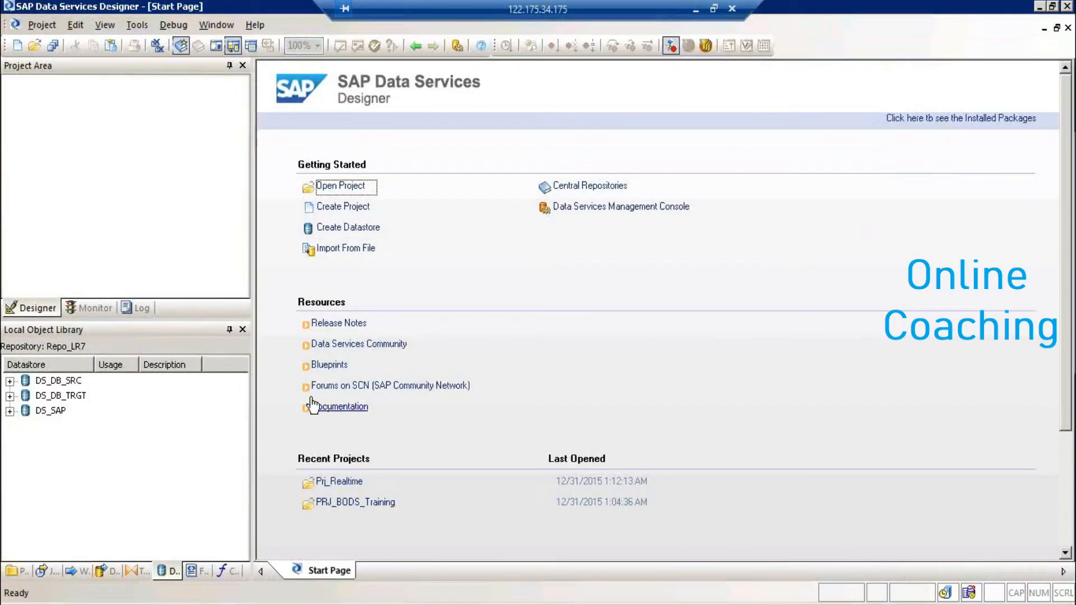
- Open project PRJ_BODS_Training, job Job_QT, data flow DF_QT, and its QT_DEMO query transform
click(57, 397)
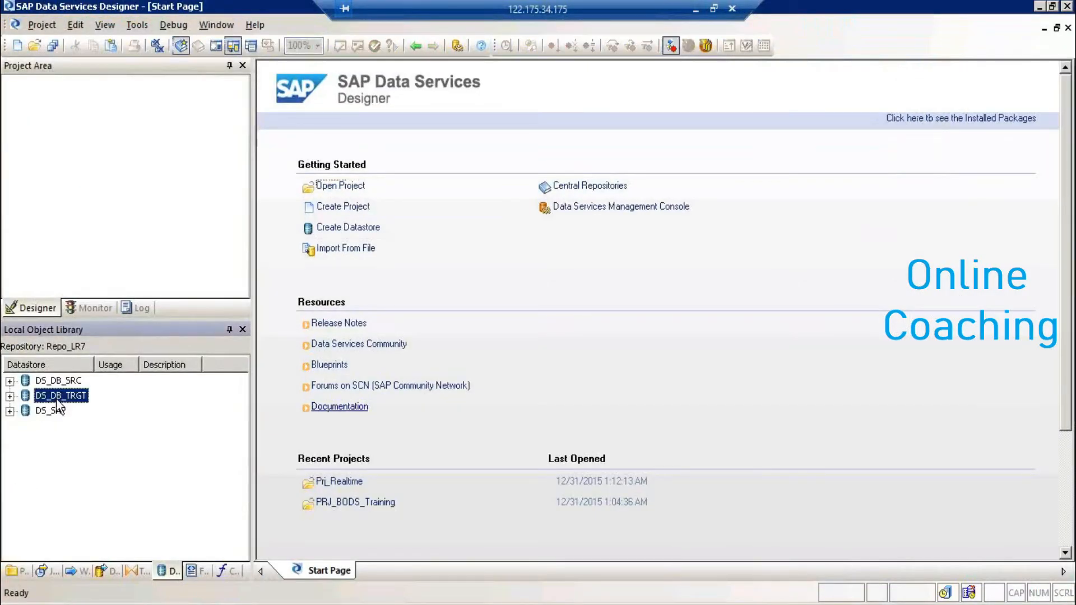
click(20, 572)
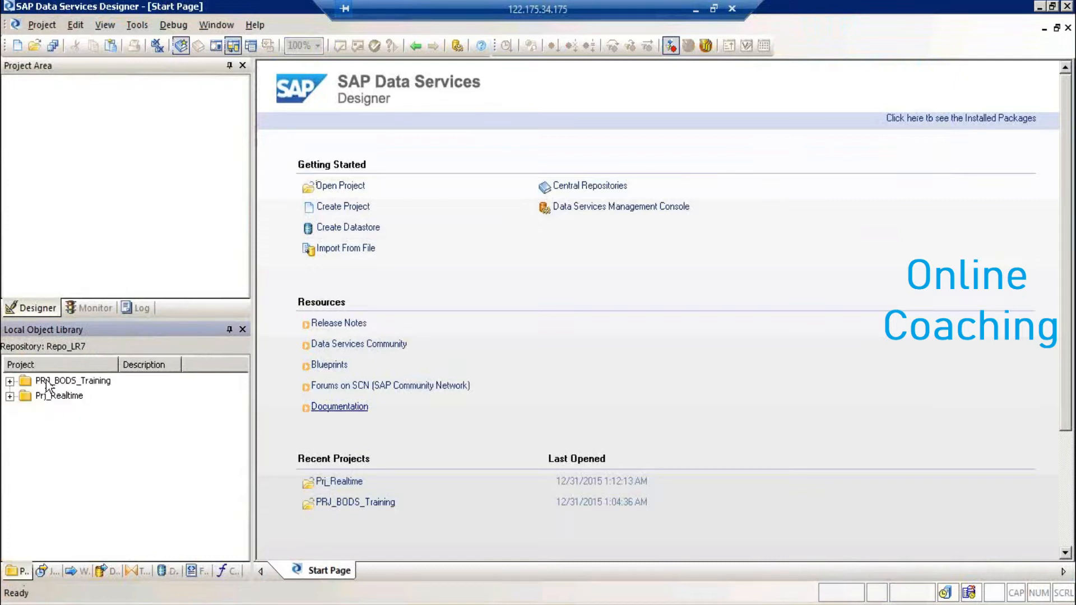
click(61, 385)
double_click(61, 383)
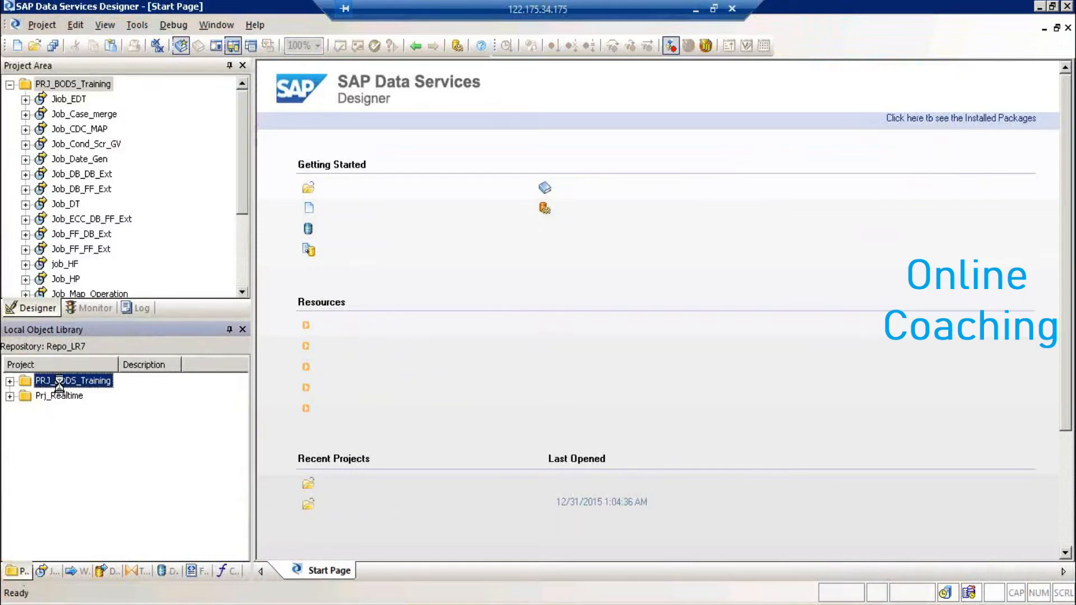
scroll(242, 279, down, 3)
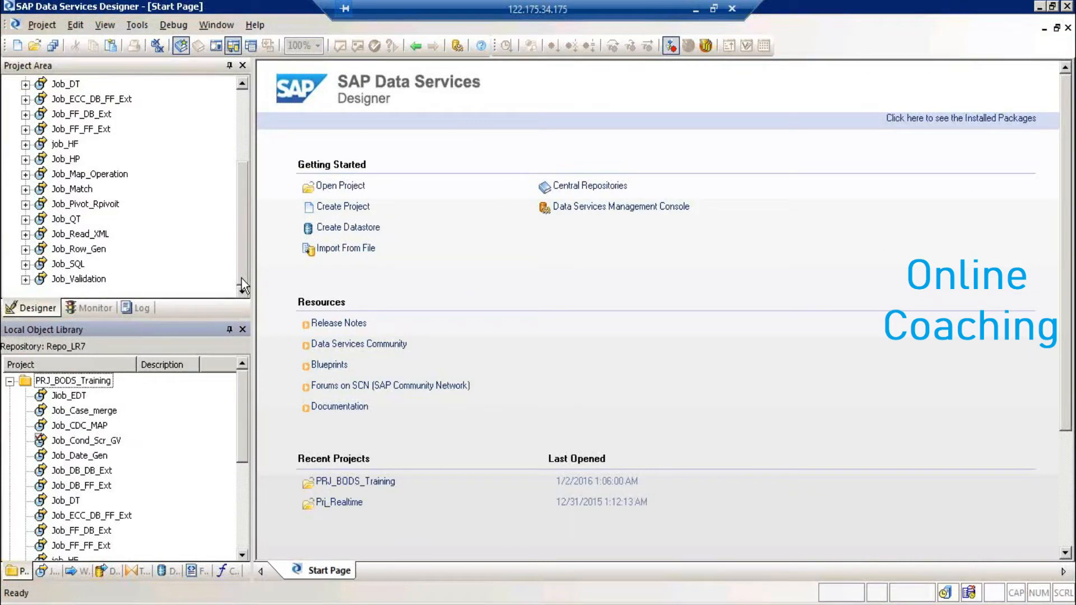
click(69, 222)
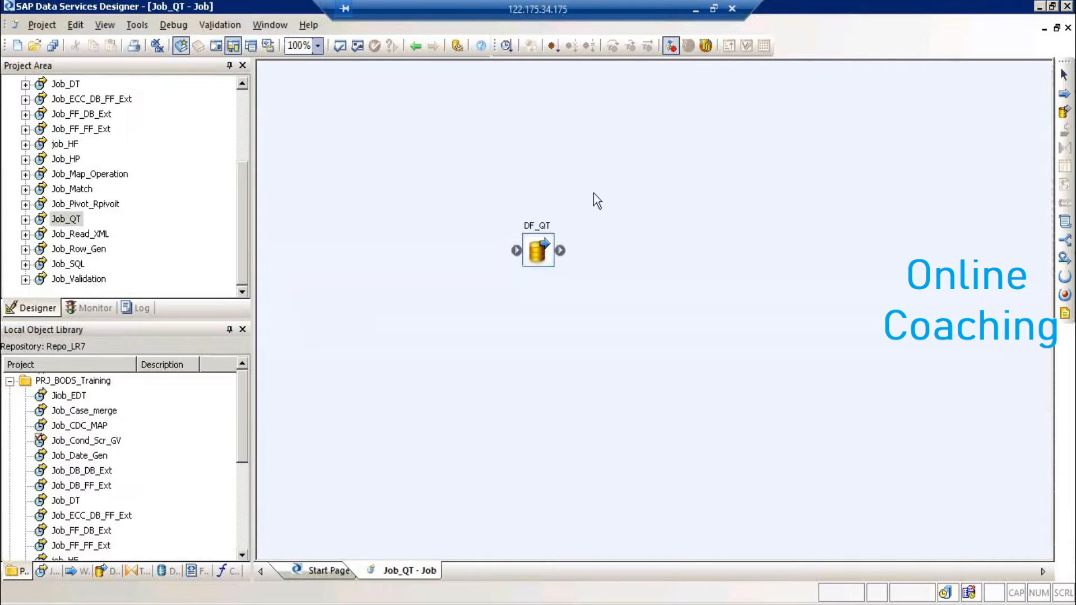
double_click(535, 234)
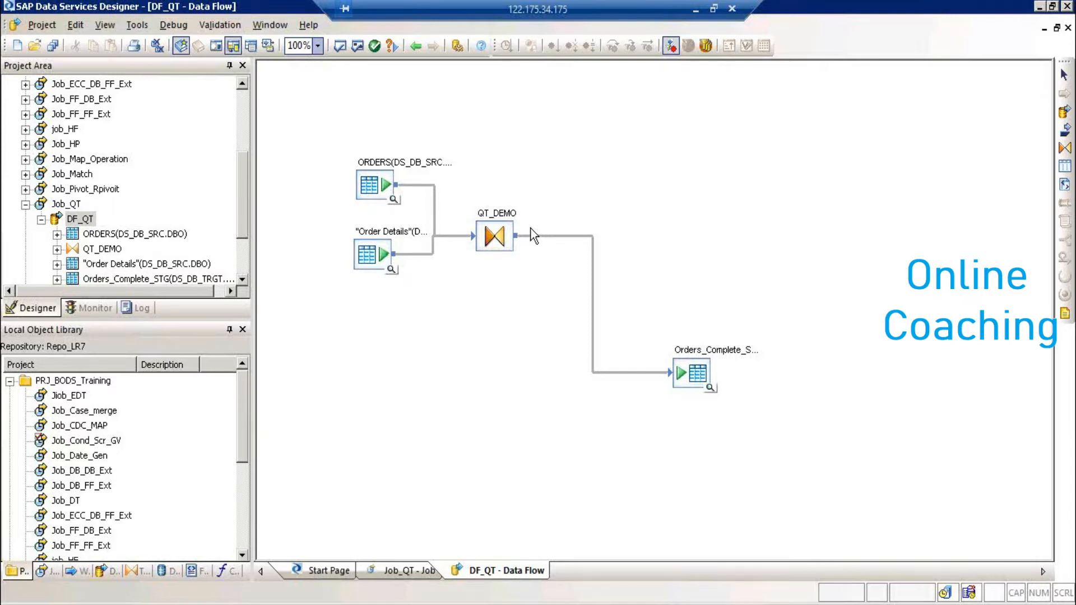
double_click(512, 214)
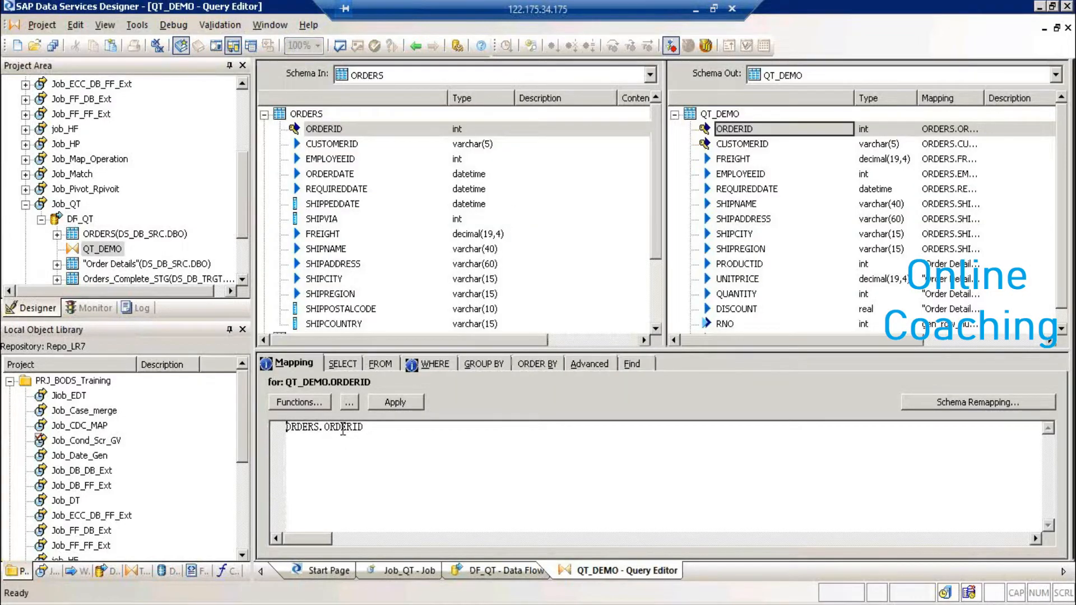
- Replace the ORDERID mapping with the lookup_ext function, keeping cache spec PRE_LOAD_CACHE
drag(363, 423, 197, 414)
key(Delete)
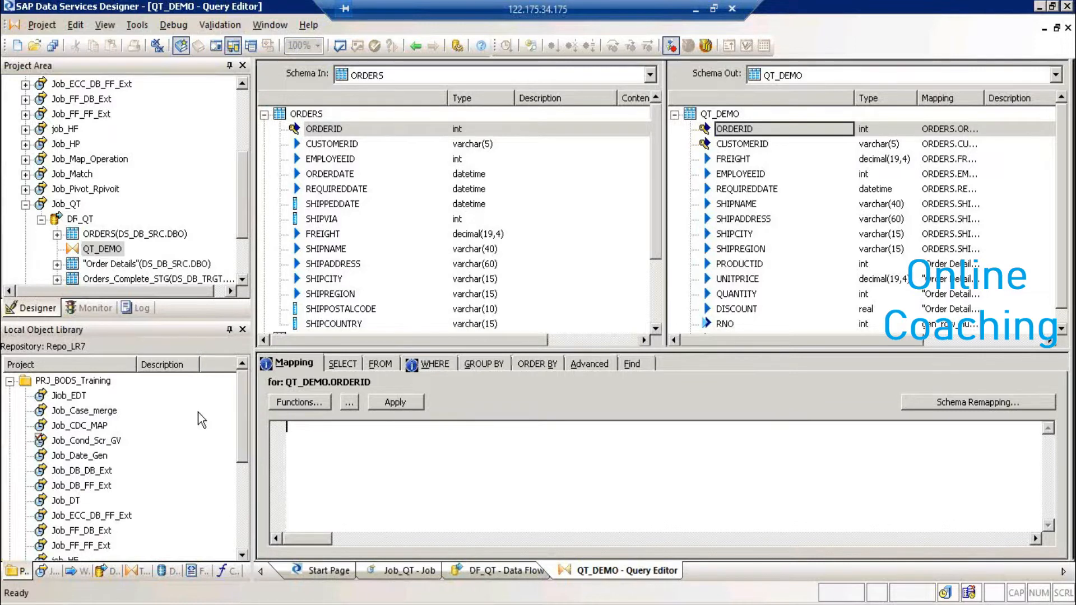
click(284, 401)
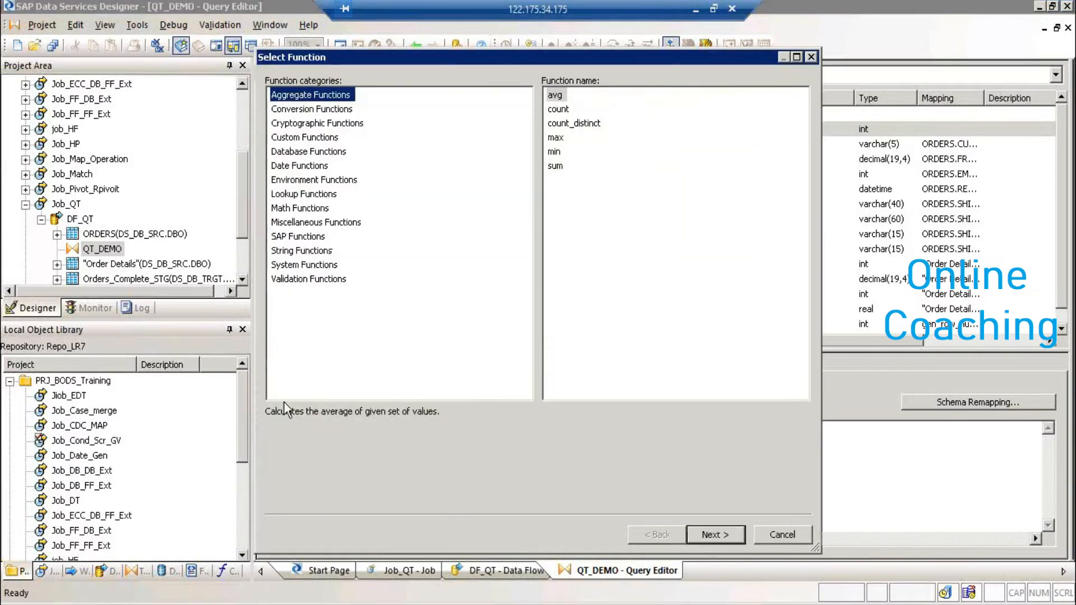
click(294, 195)
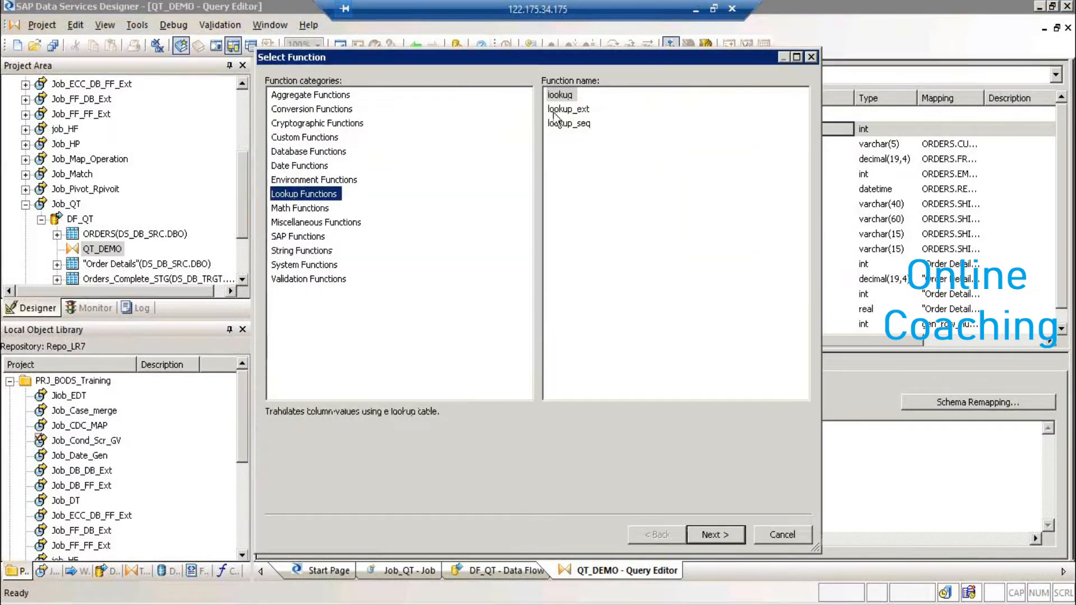
click(563, 110)
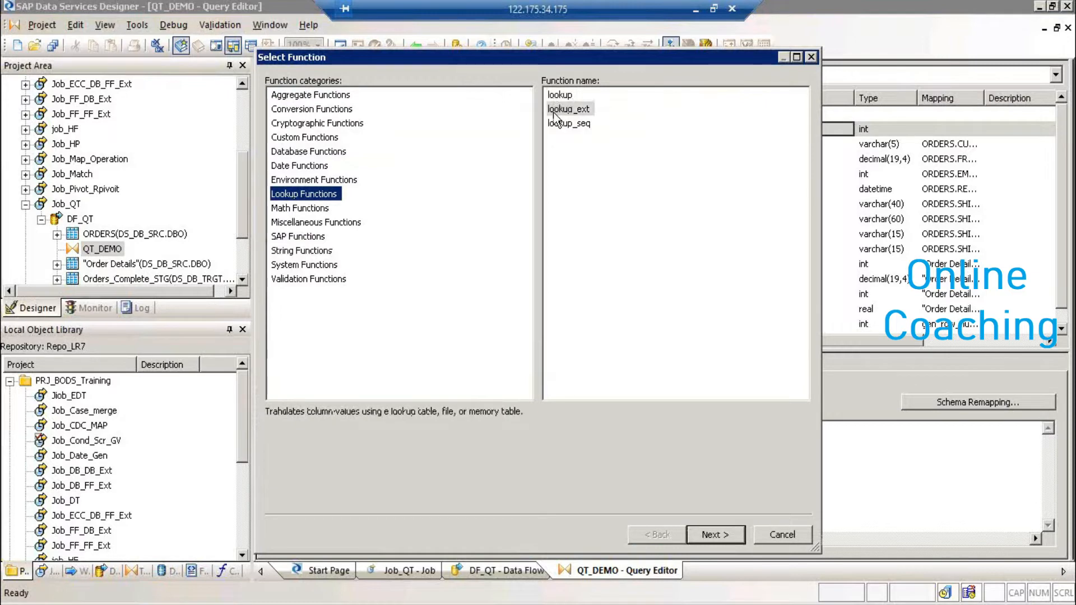
click(716, 534)
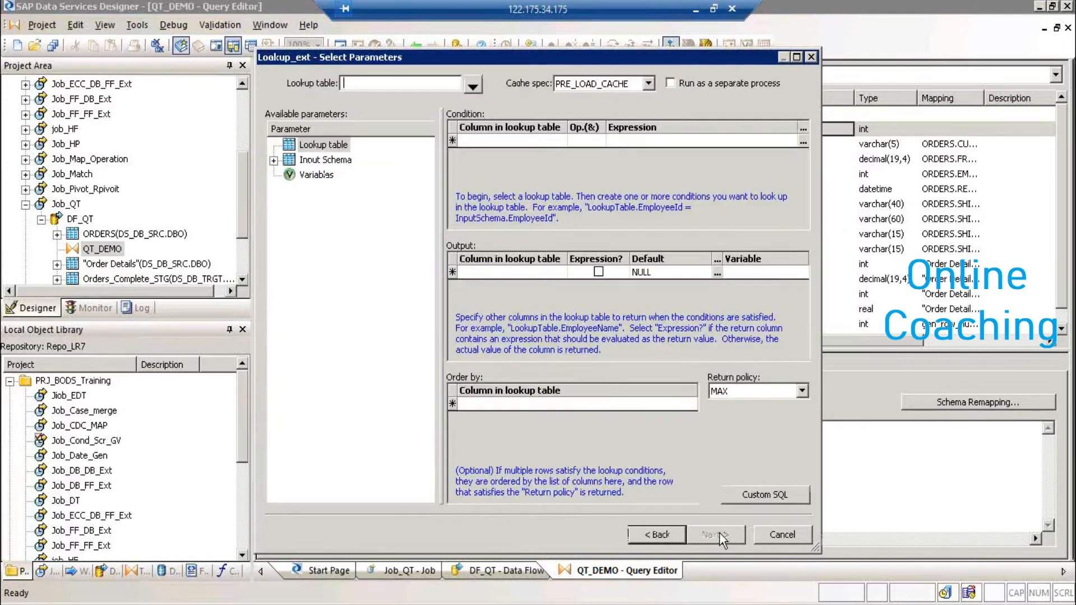
click(648, 84)
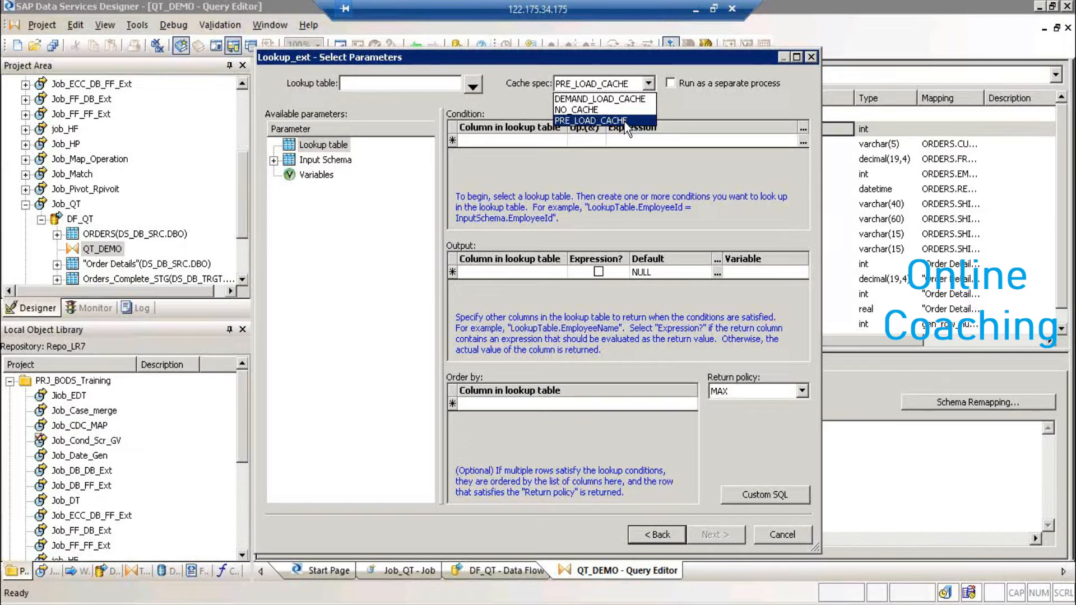
click(773, 528)
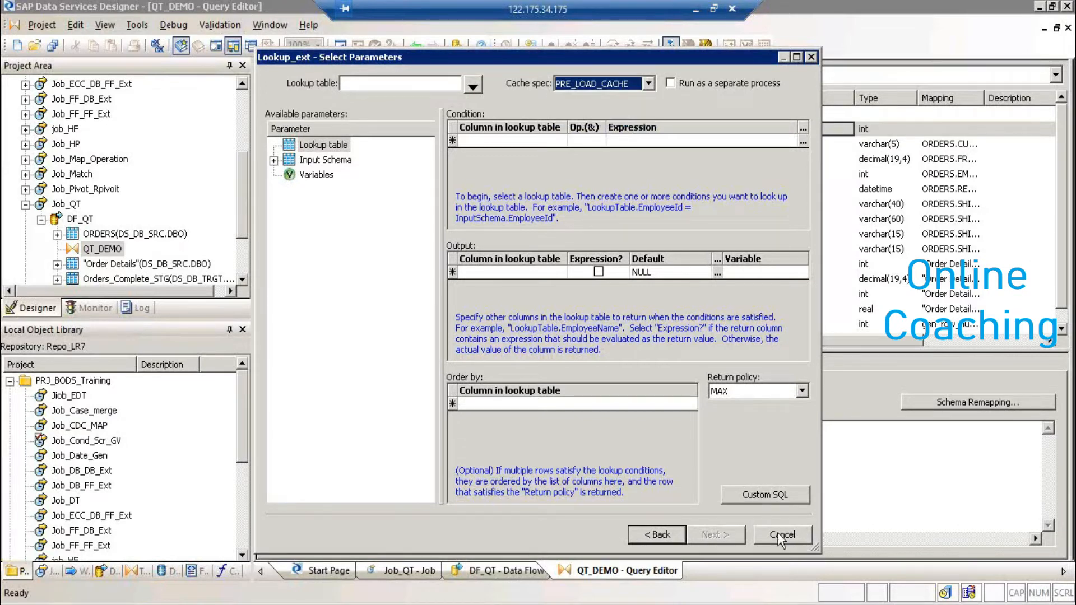
- Cancel the Lookup_ext parameters dialog, leaving the QT_DEMO.ORDERID mapping empty
click(780, 534)
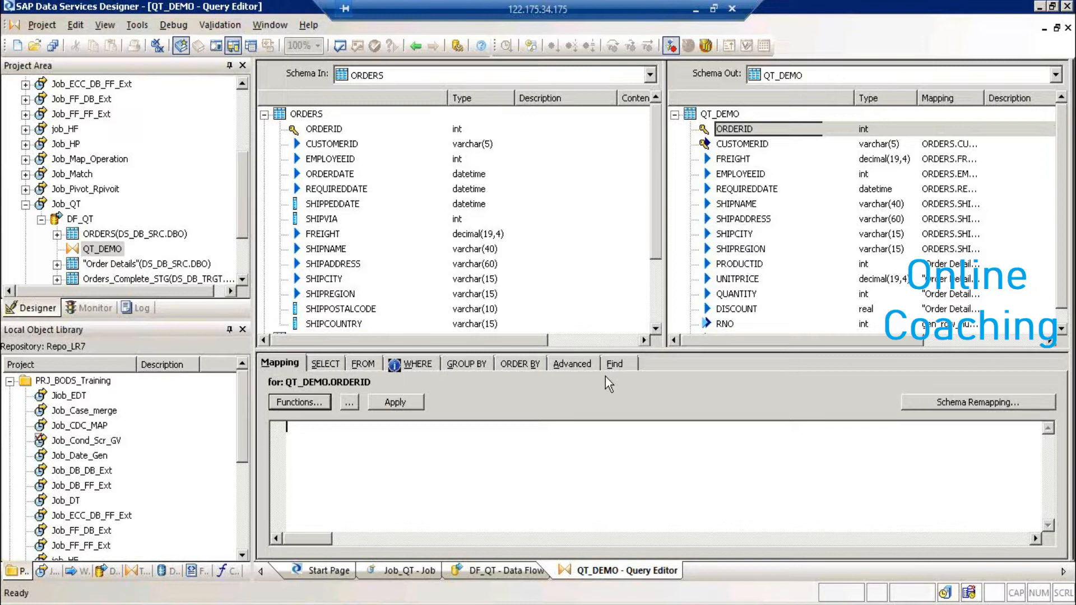
click(304, 405)
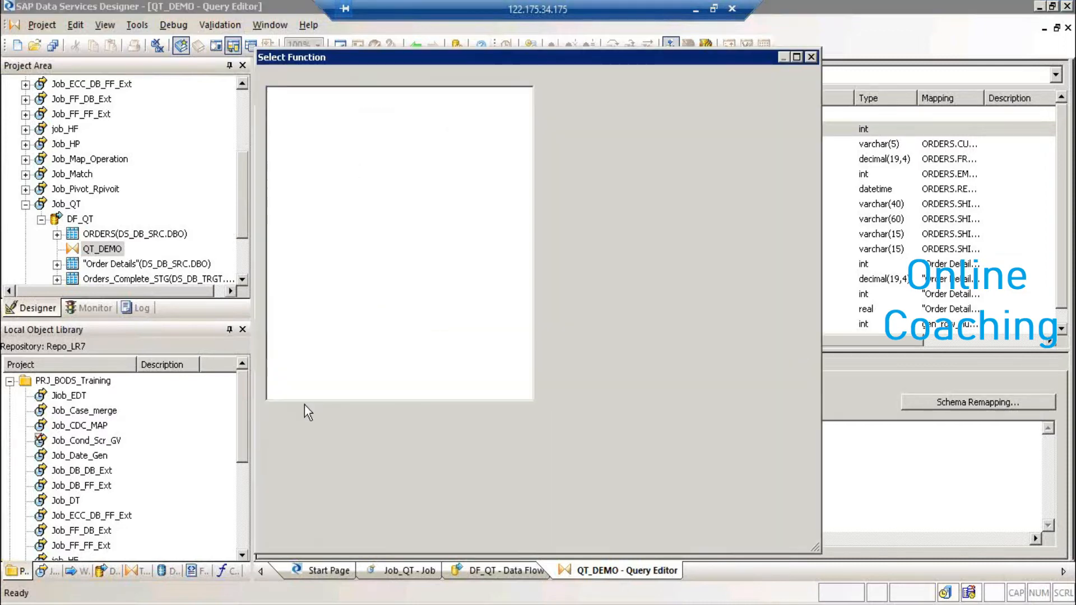
click(306, 194)
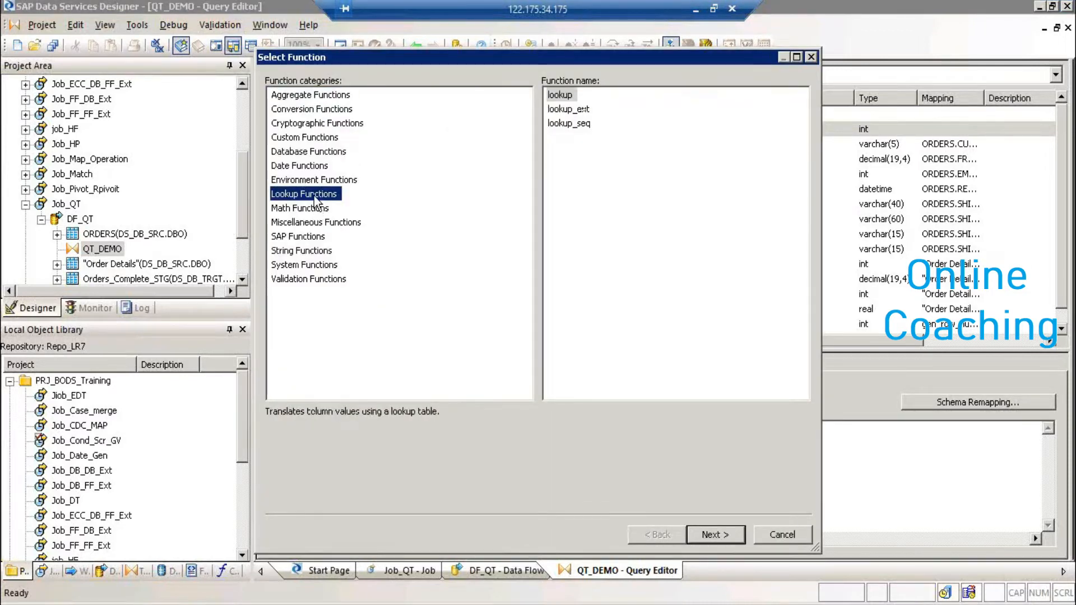
click(567, 109)
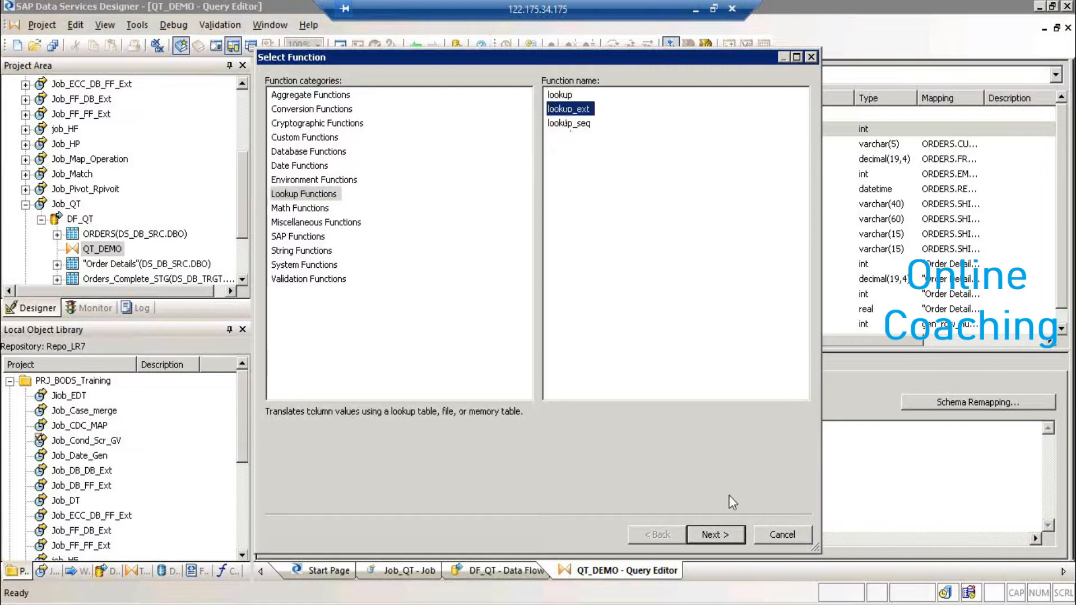
click(712, 533)
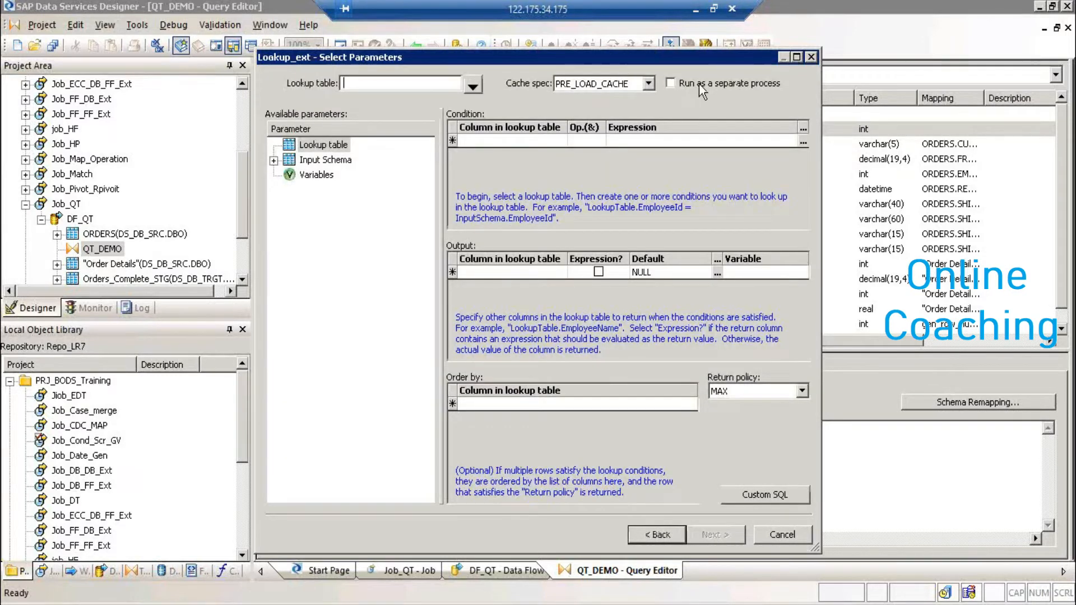
click(648, 83)
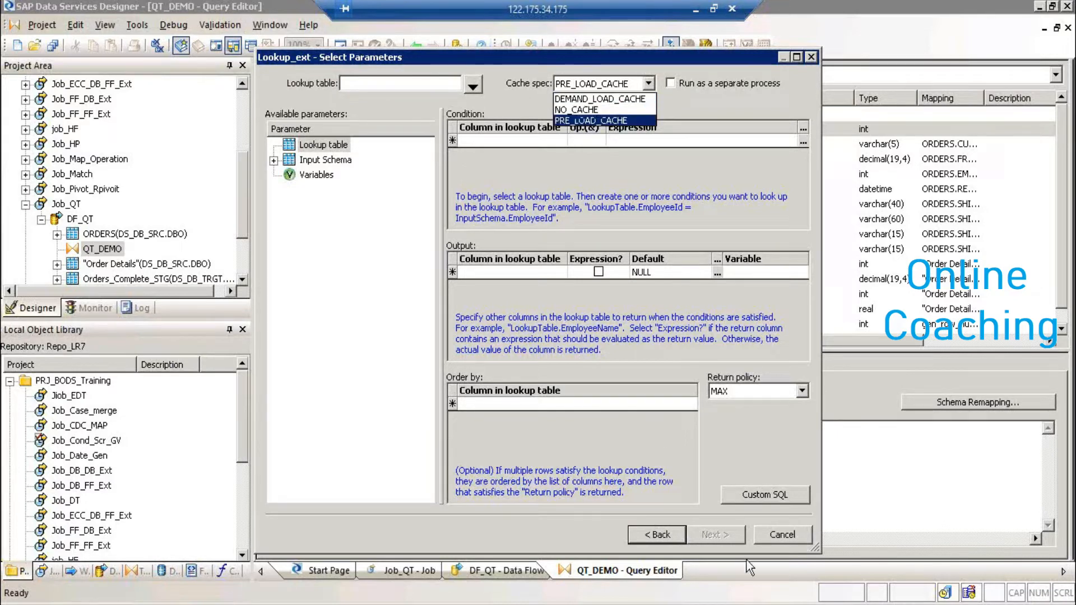
click(766, 540)
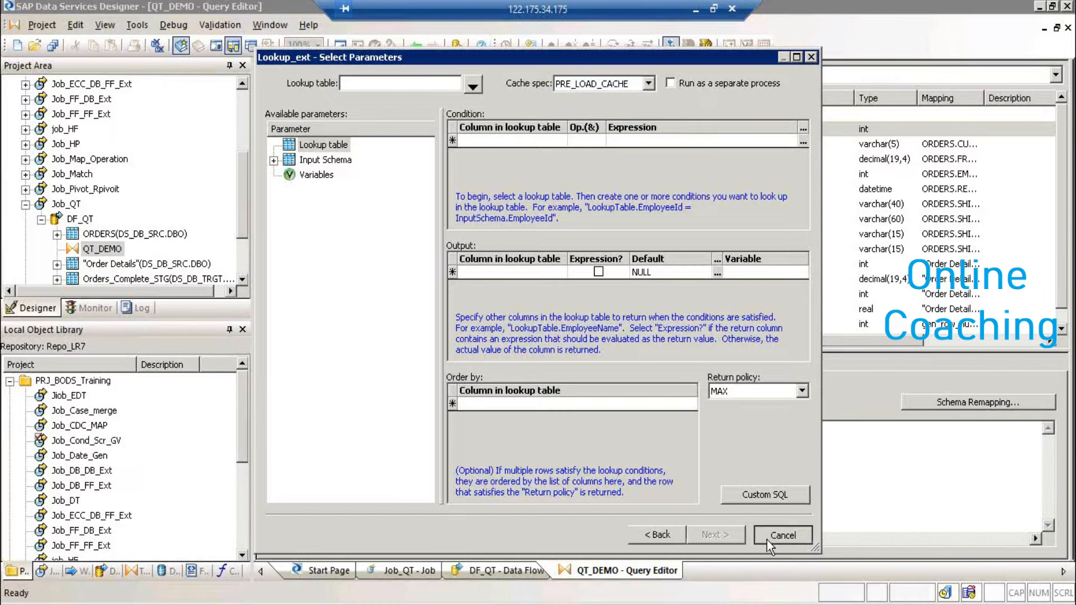
click(767, 540)
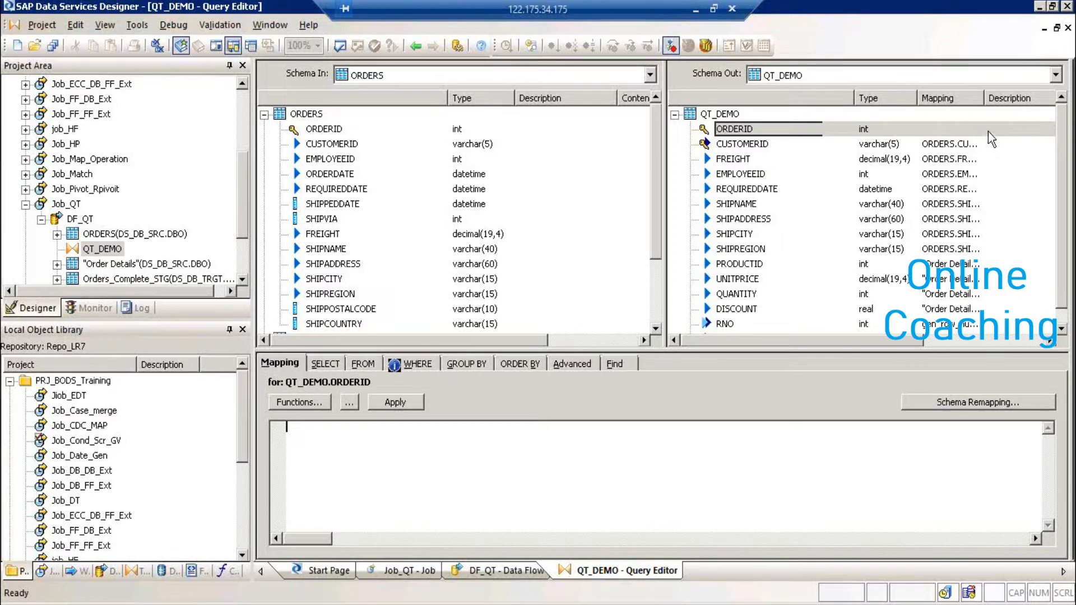
click(694, 7)
- Open DF_QT's Variables and Parameters window, check Global Variables, then Substitution Parameter Configurations
click(138, 25)
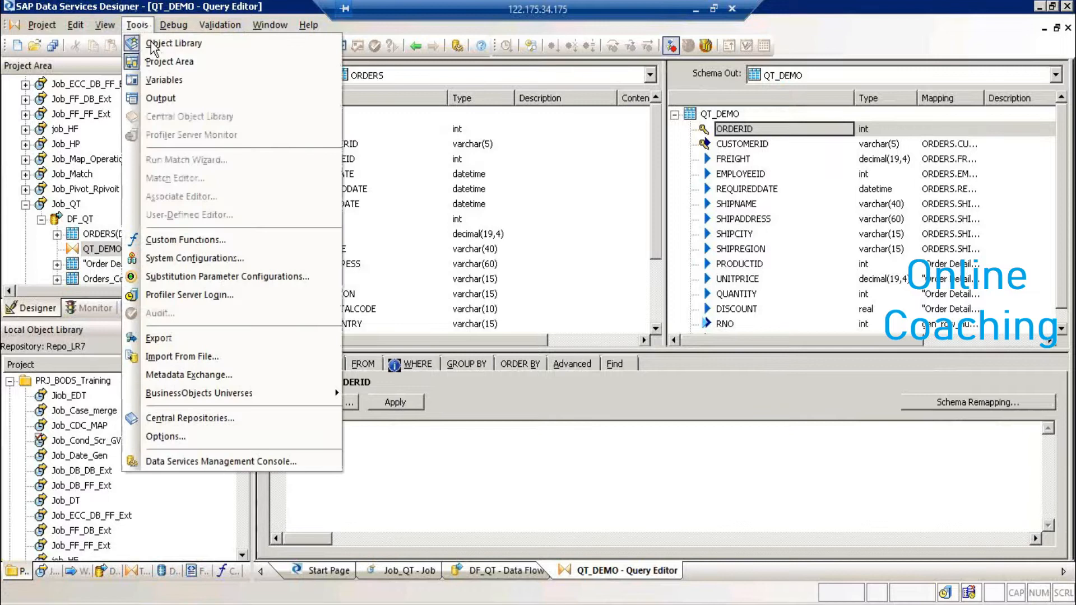
click(178, 84)
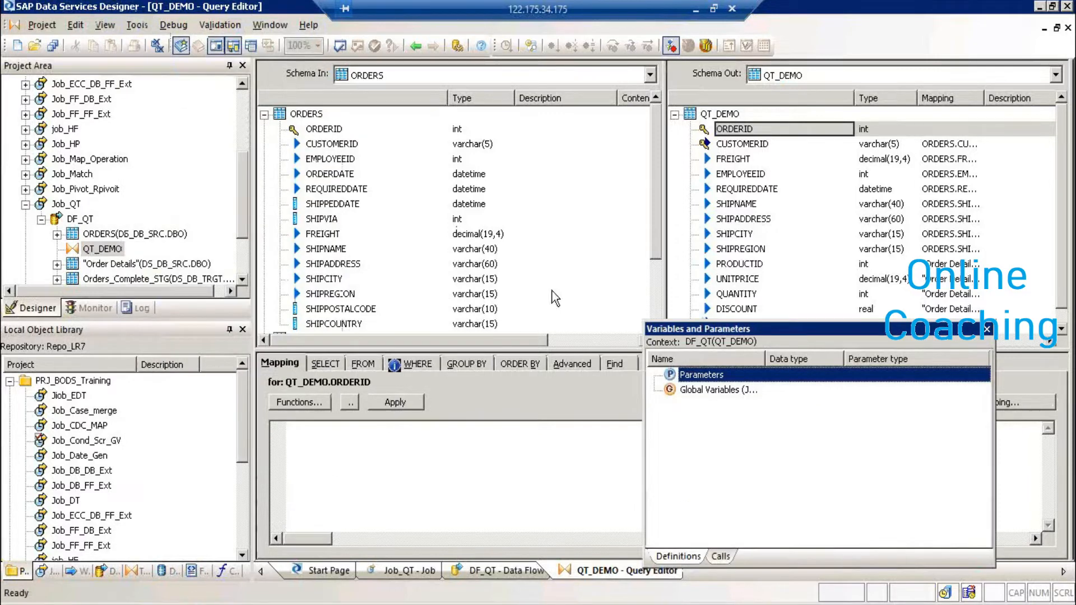
drag(589, 246, 584, 219)
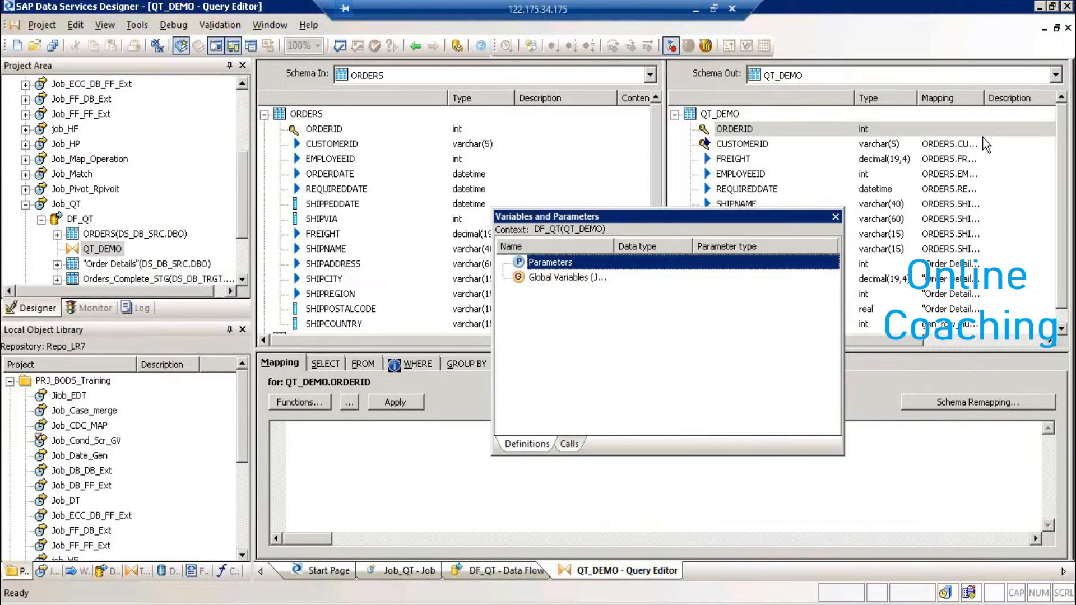
click(562, 278)
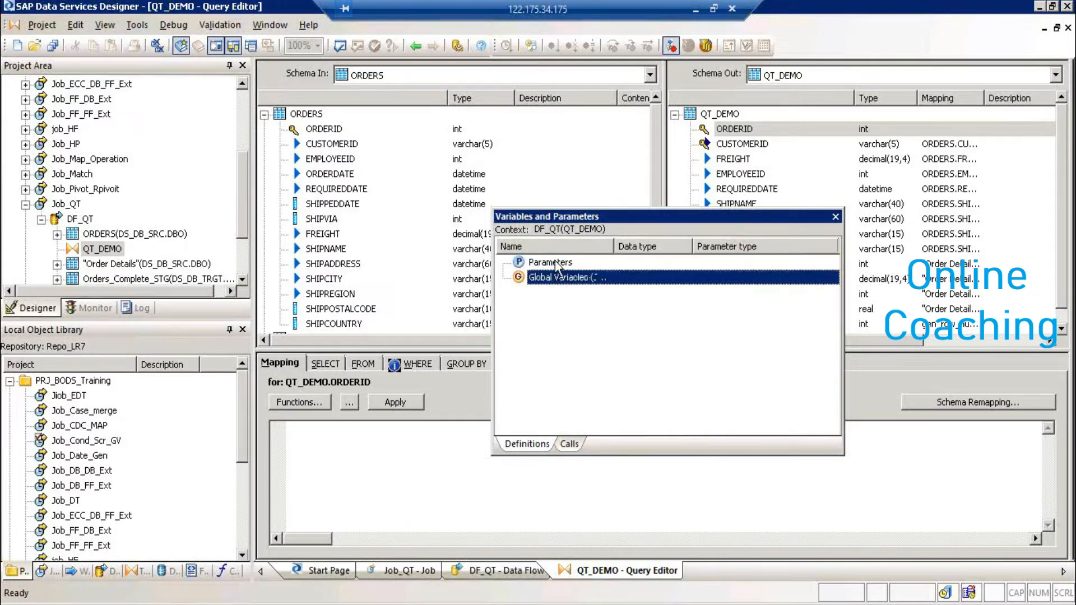
click(556, 264)
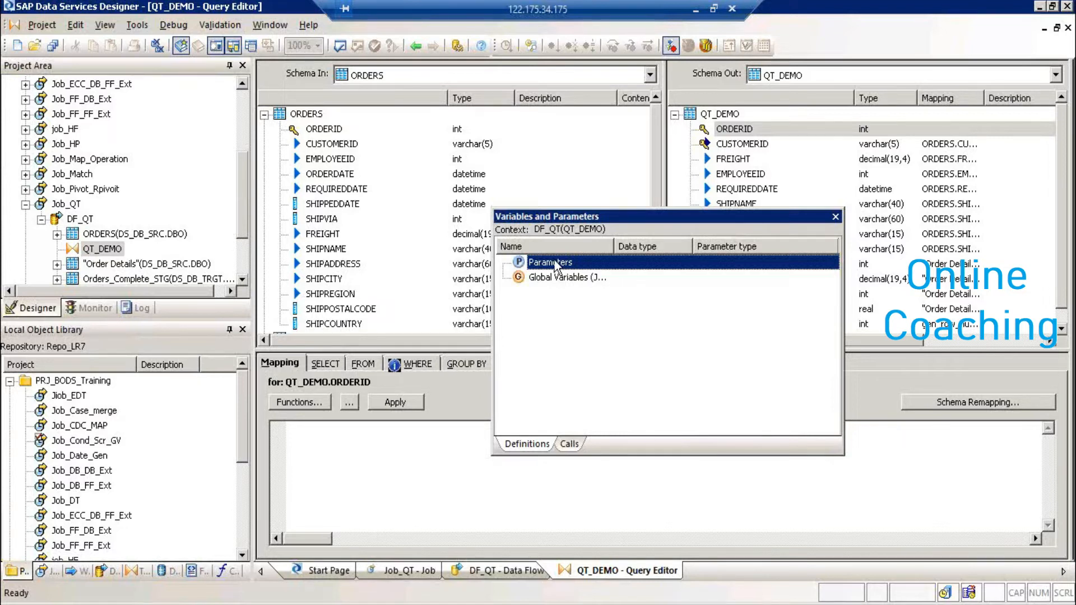
click(137, 25)
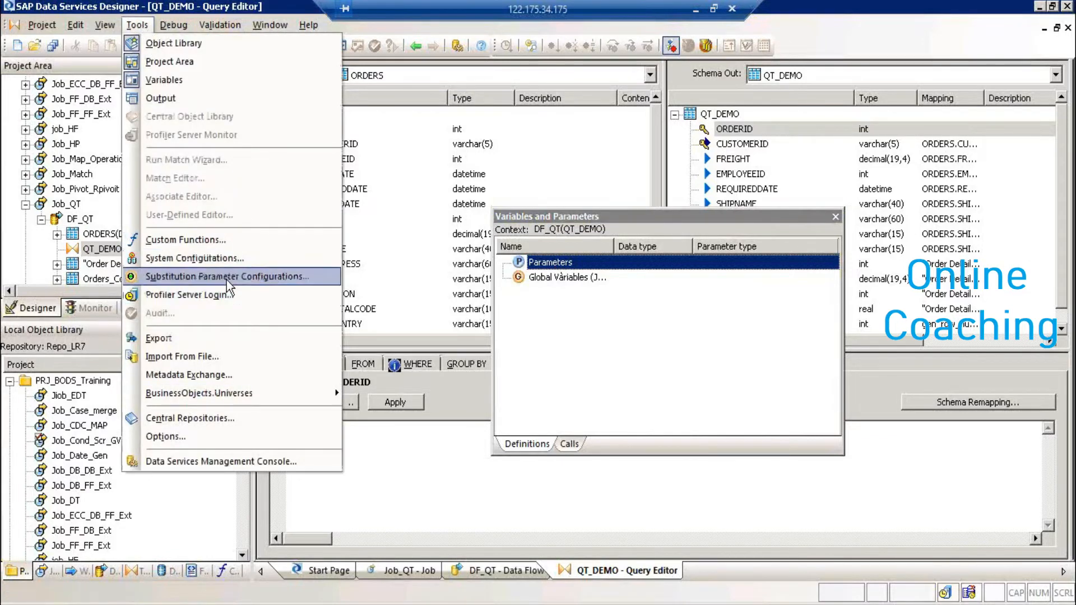
click(226, 280)
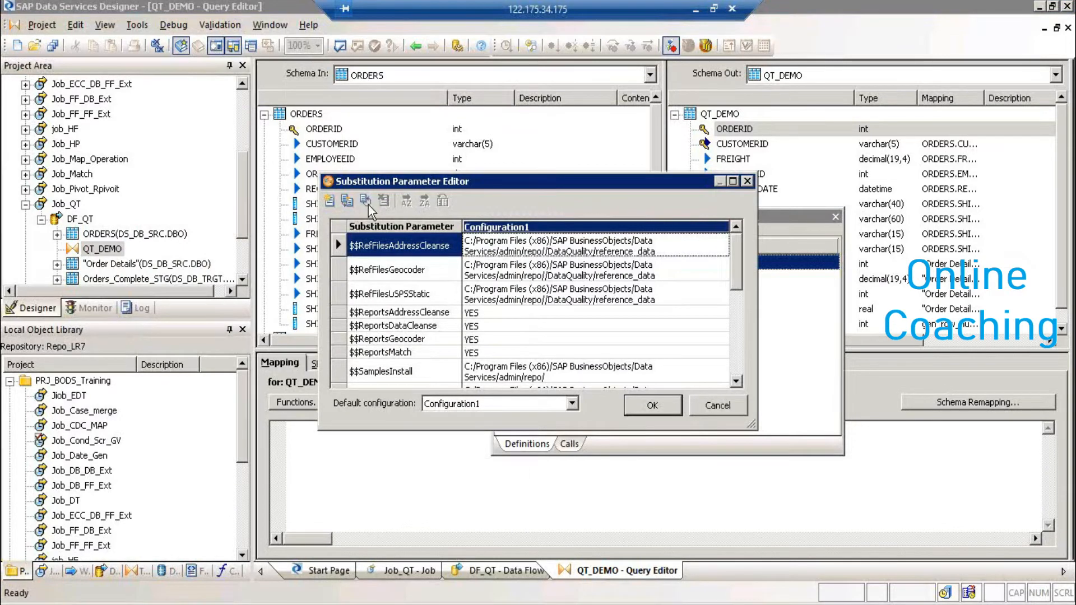
- Close the Substitution Parameter Editor and Variables and Parameters window, then minimize Remote Desktop
click(719, 406)
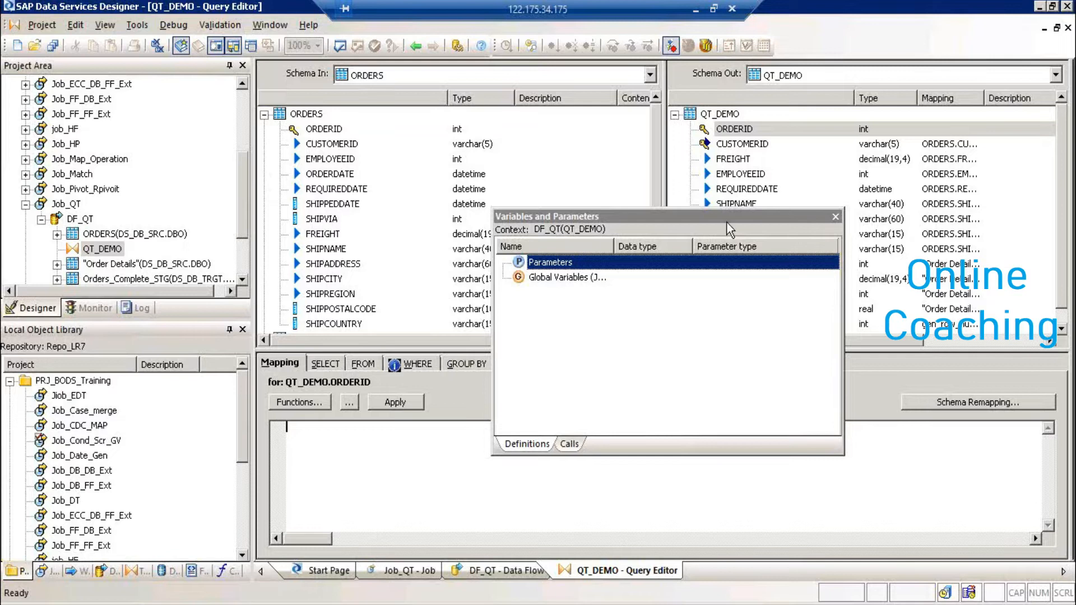
click(835, 217)
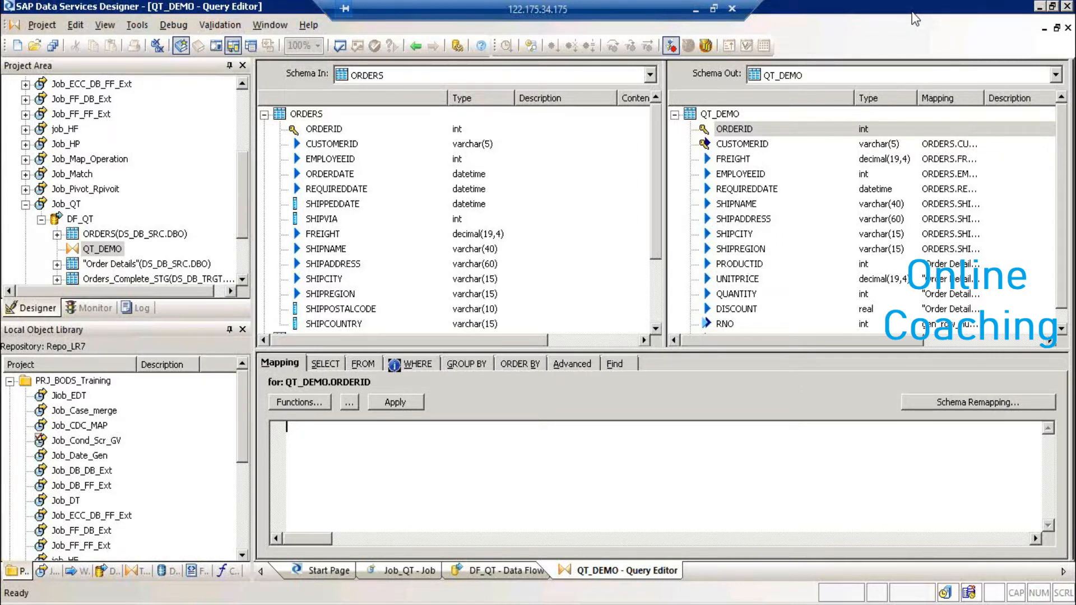
click(695, 8)
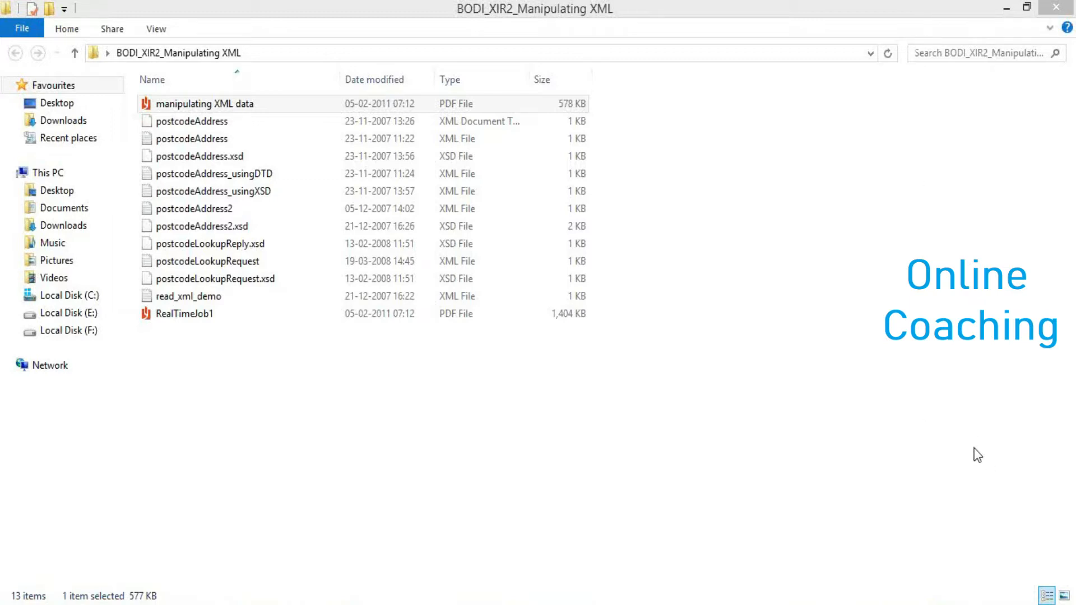
- Restore the Remote Desktop session from its taskbar preview to the QT_DEMO query editor
mouse_move(357, 602)
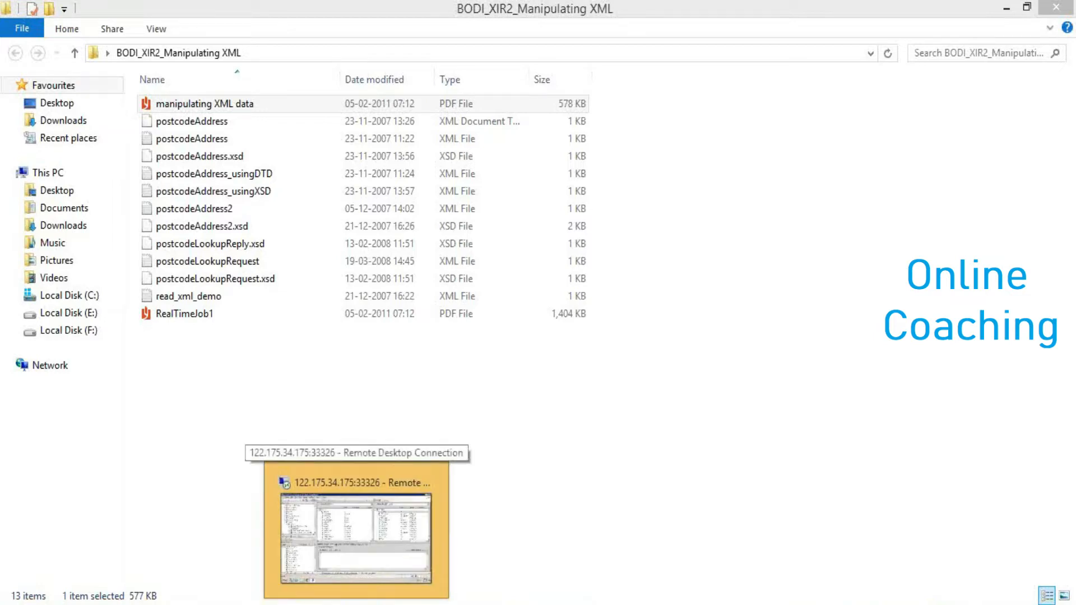
click(359, 563)
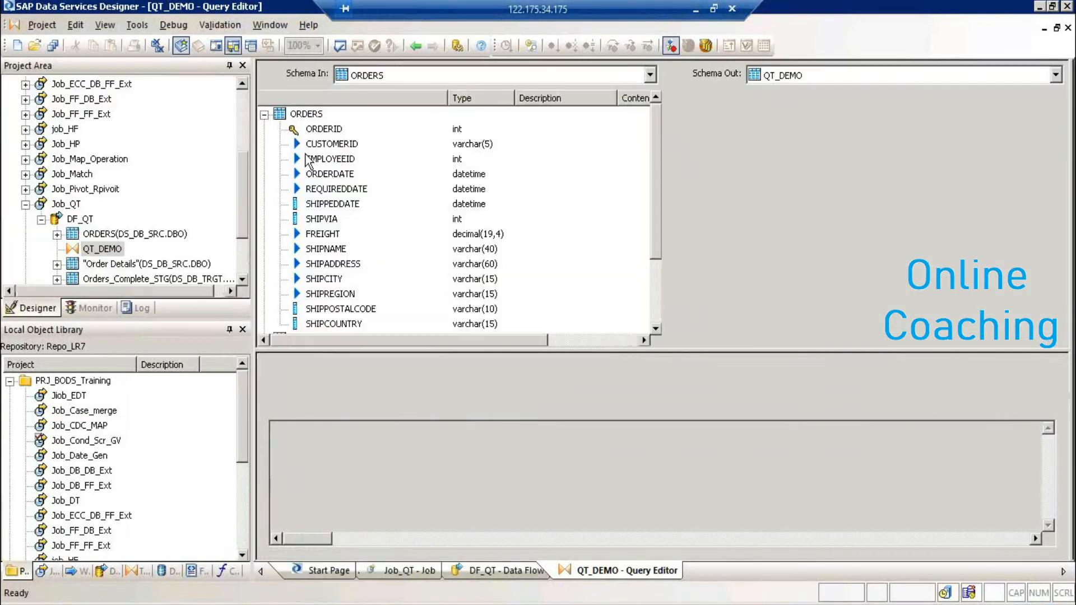
- Open Job_FF_DB_Ext to show DF_FF_DB_Ext, glance at its Variables and Parameters window, then close it
double_click(103, 98)
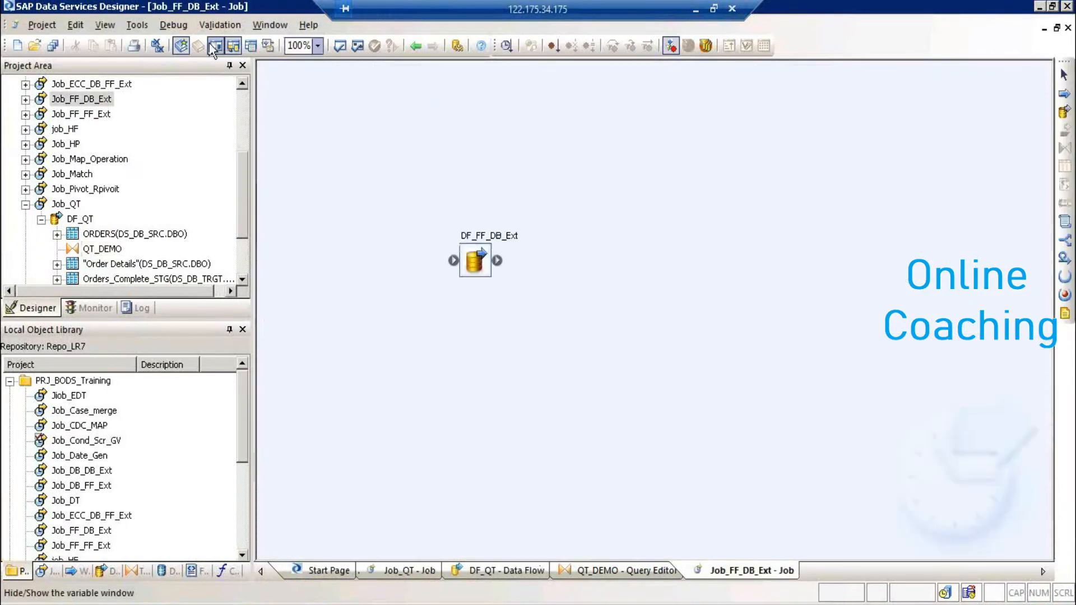
click(215, 48)
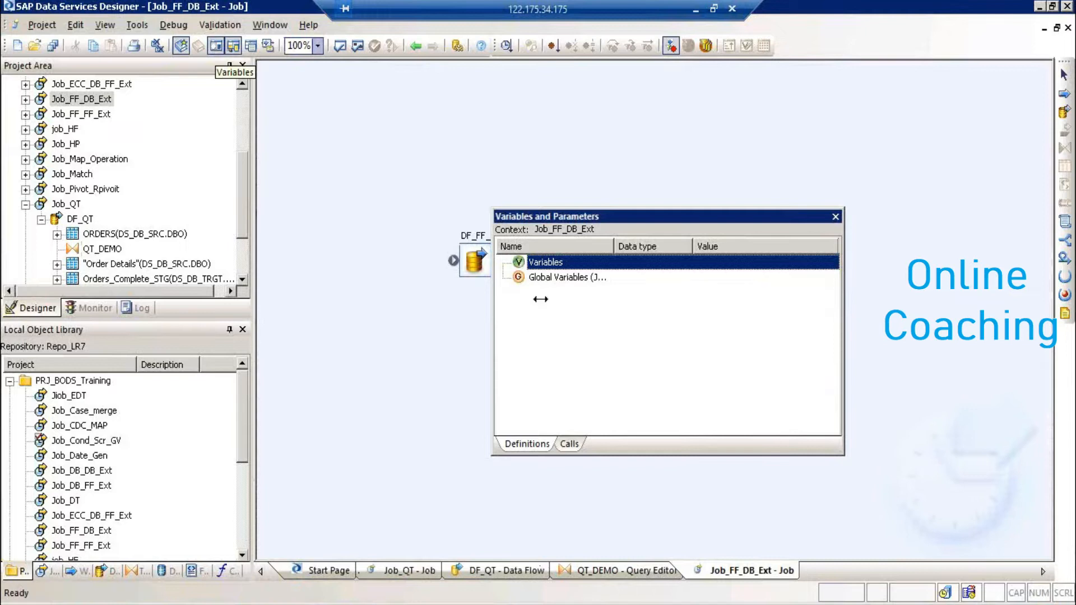
click(567, 280)
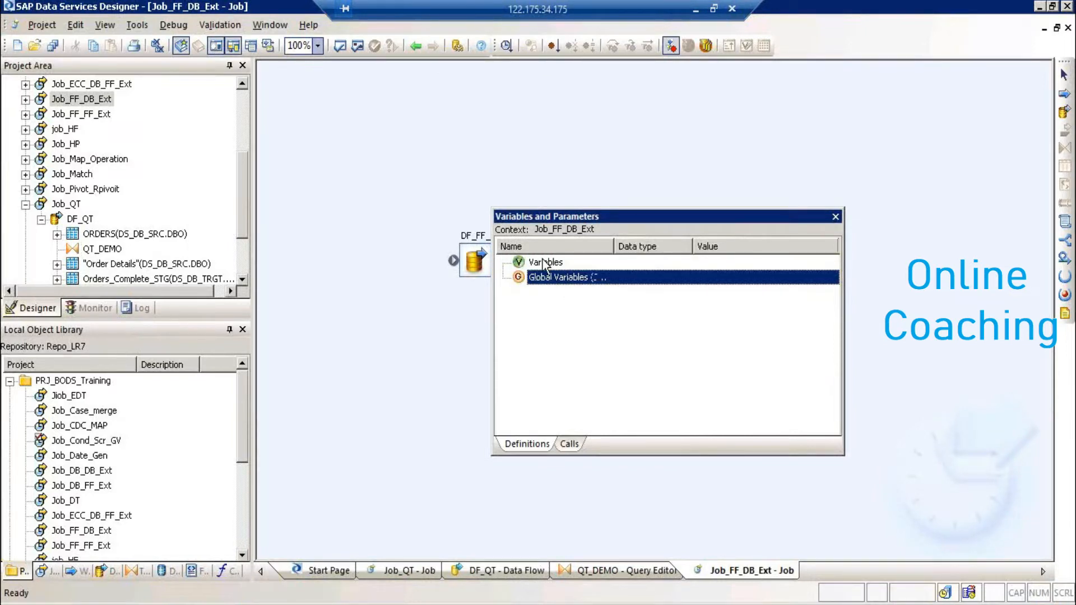
click(543, 266)
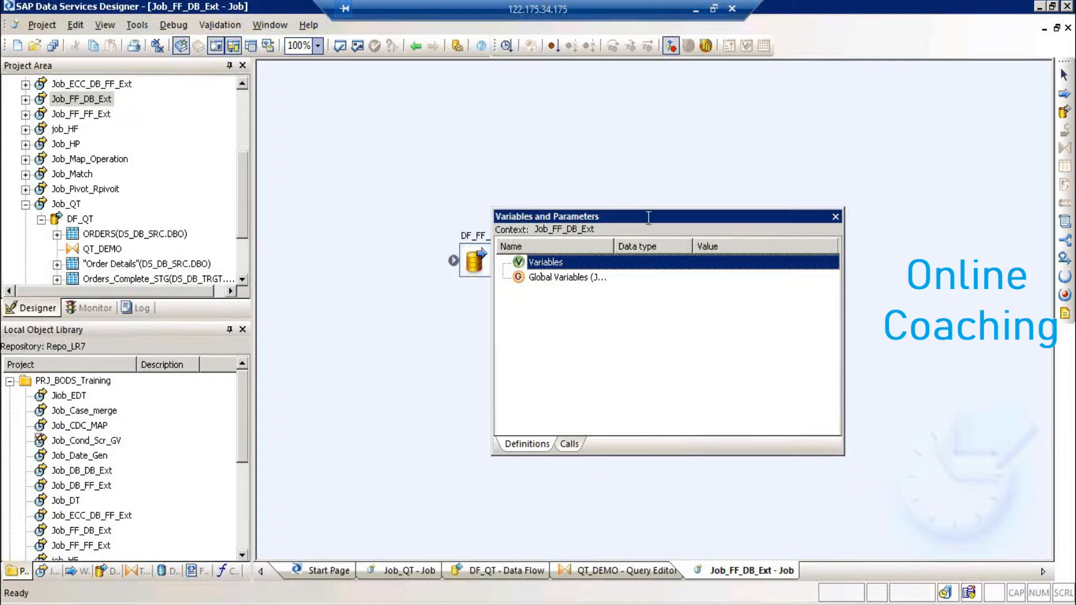
drag(648, 218, 495, 207)
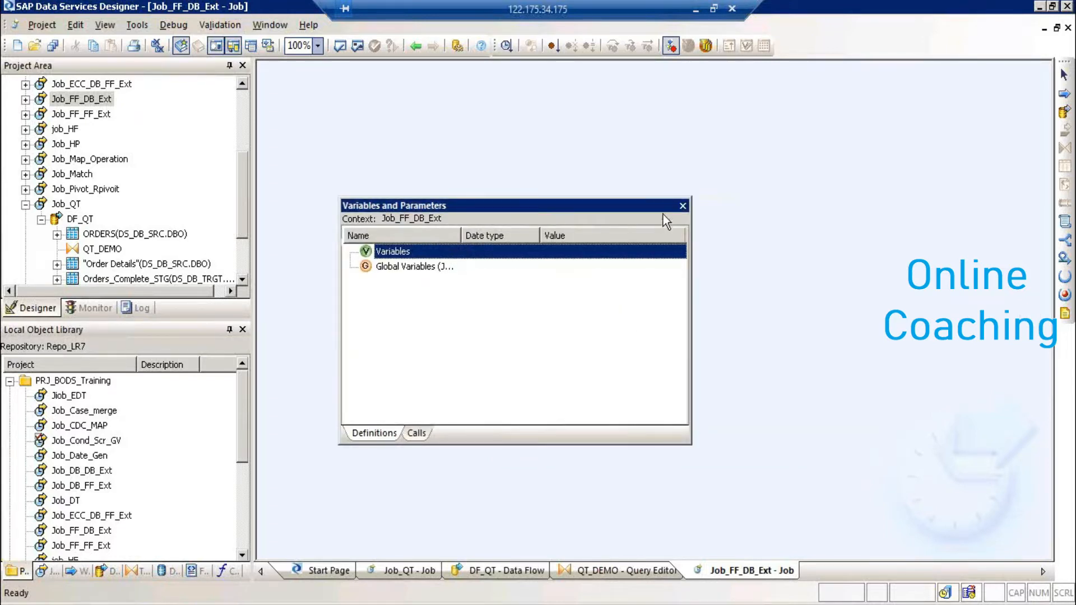
click(684, 206)
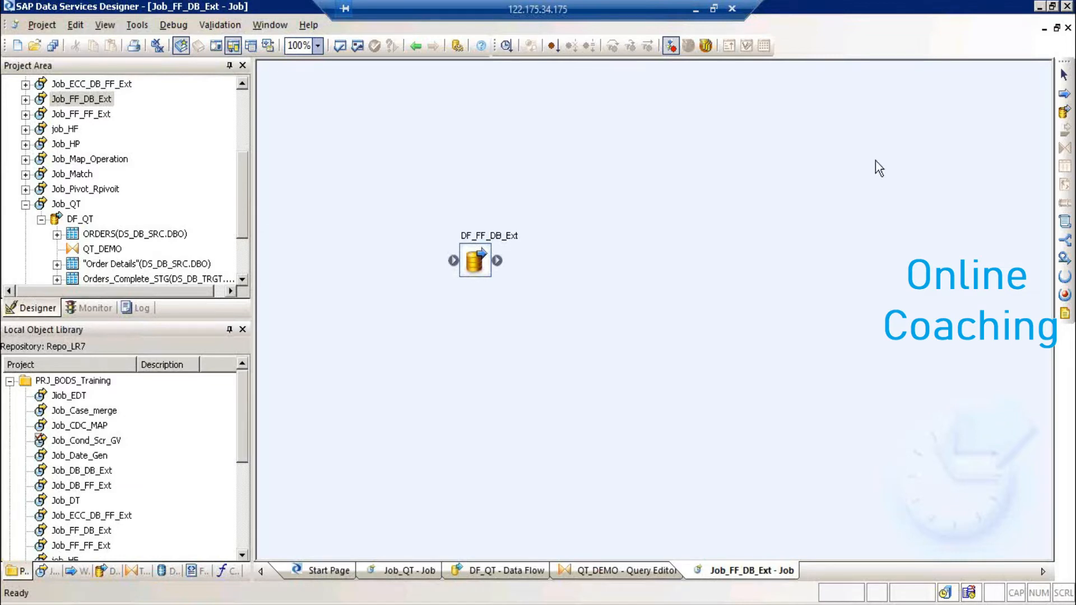
- Leave the Remote Desktop session, cycle past the PDF reader, and bring up the BODI_XIR2_Manipulating XML folder
click(696, 9)
key(alt+Tab)
key(alt+Tab)
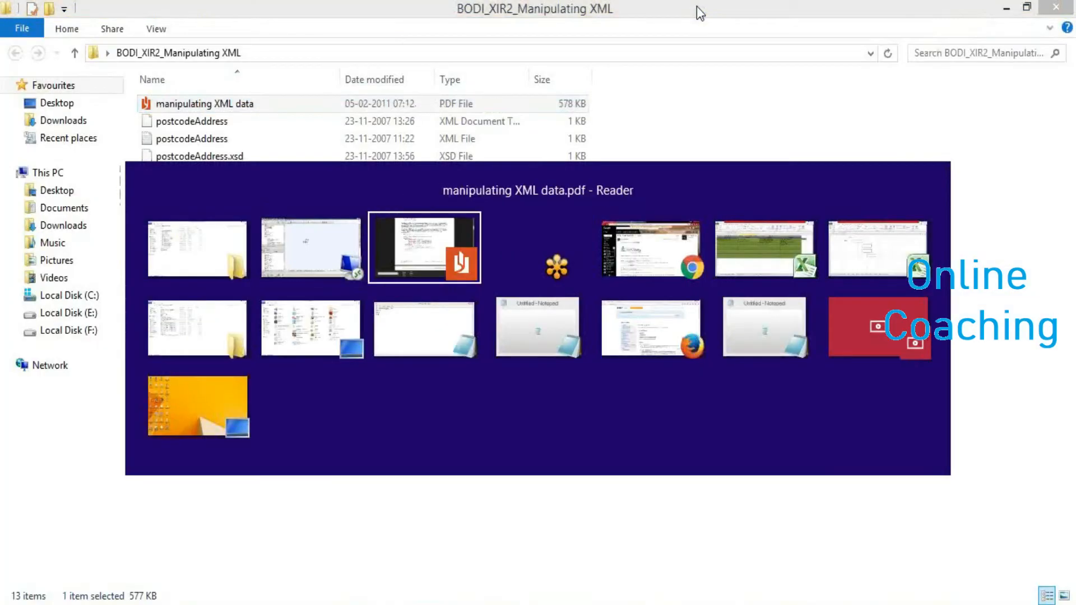
key(alt+Tab)
key(alt+Tab)
key(alt+Tab)
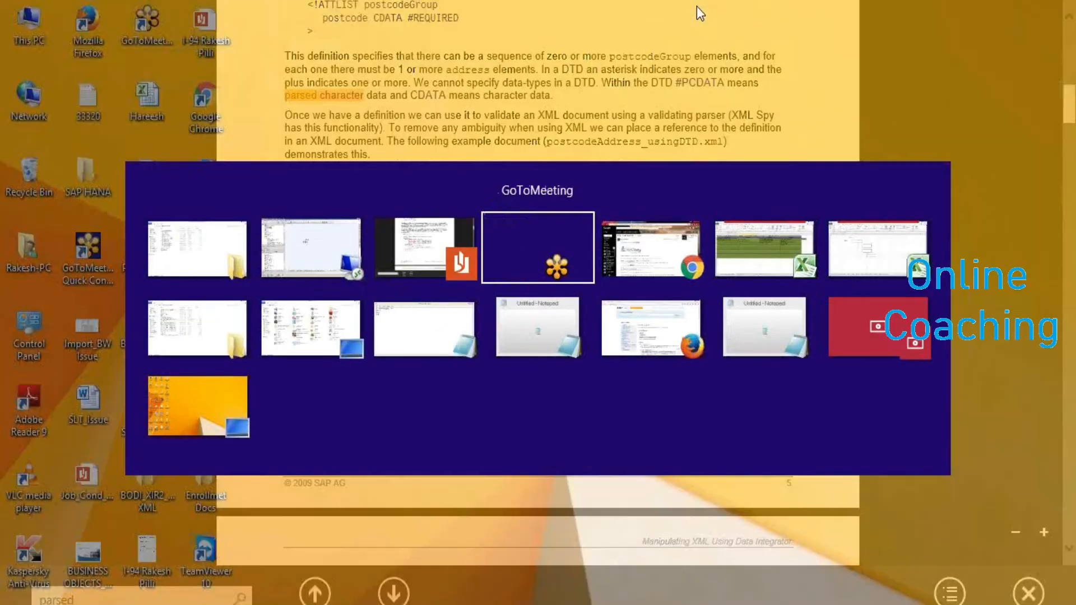
key(alt+Tab)
key(alt+Tab)
key(alt+Tab)
key(alt+Tab)
key(alt+Tab)
key(alt+Tab)
key(alt+Tab)
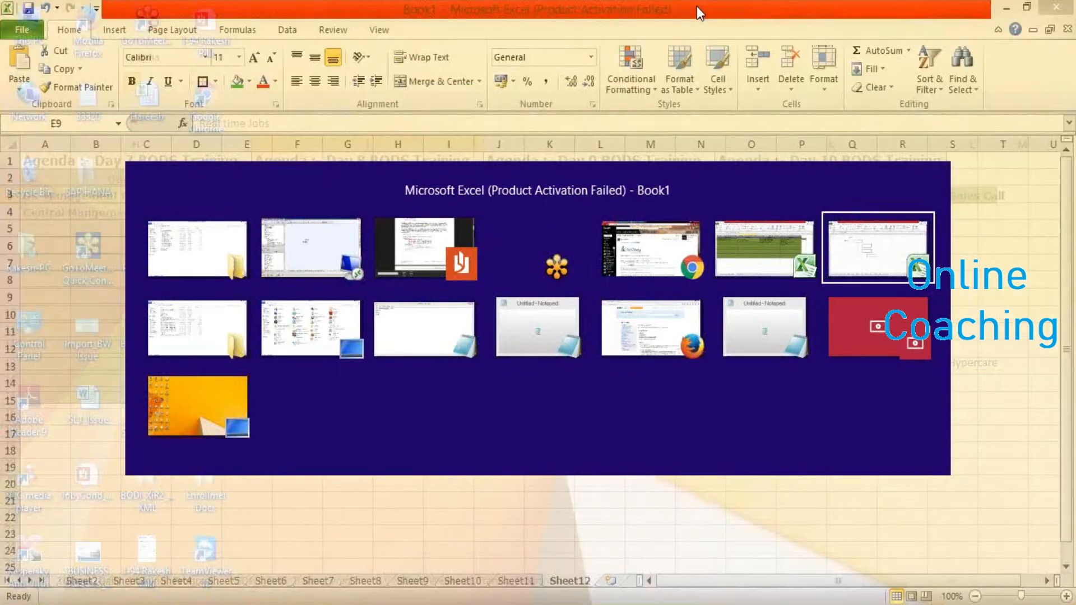
key(alt+Tab)
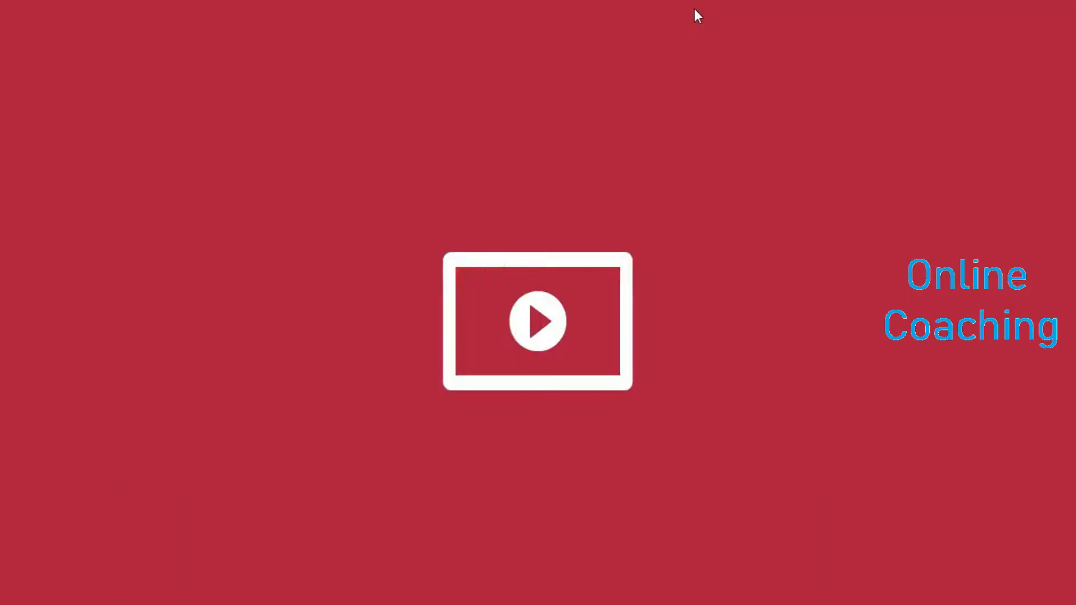
key(alt+Tab)
key(alt+Tab)
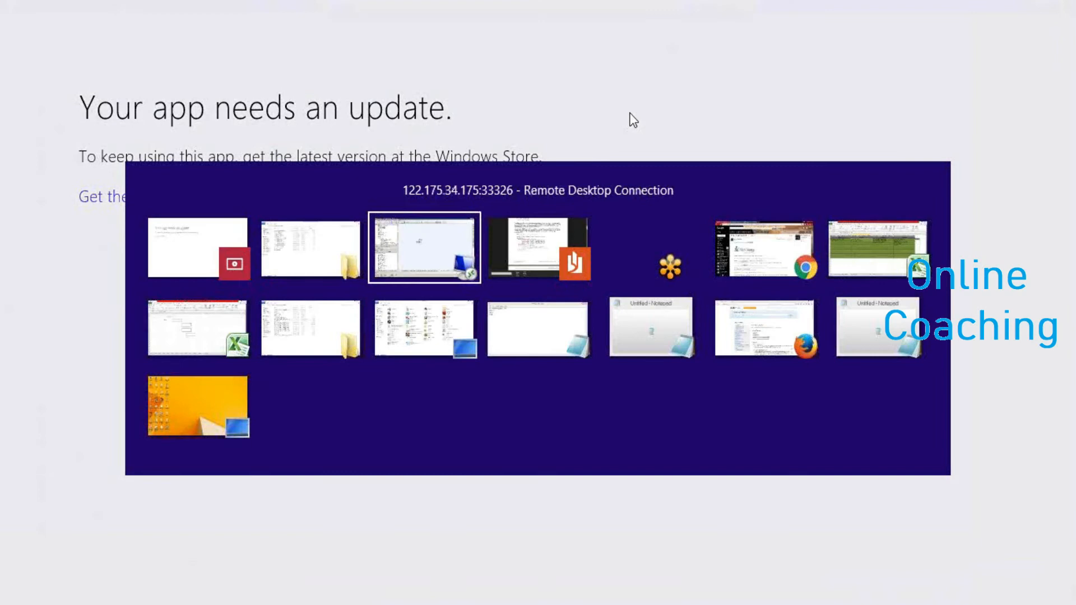
key(alt+Tab)
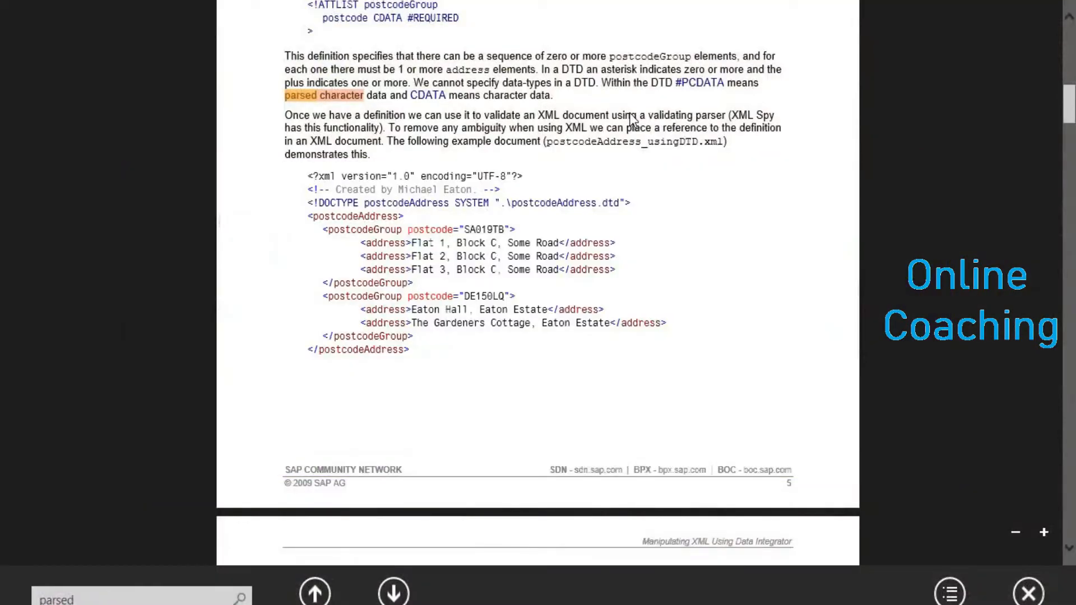
key(super)
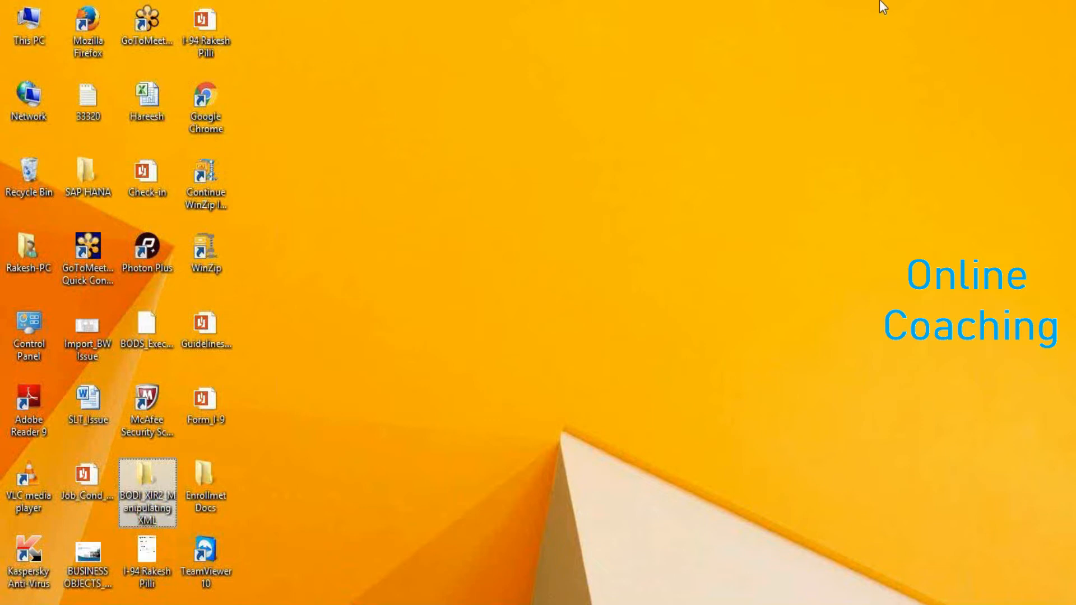
click(924, 23)
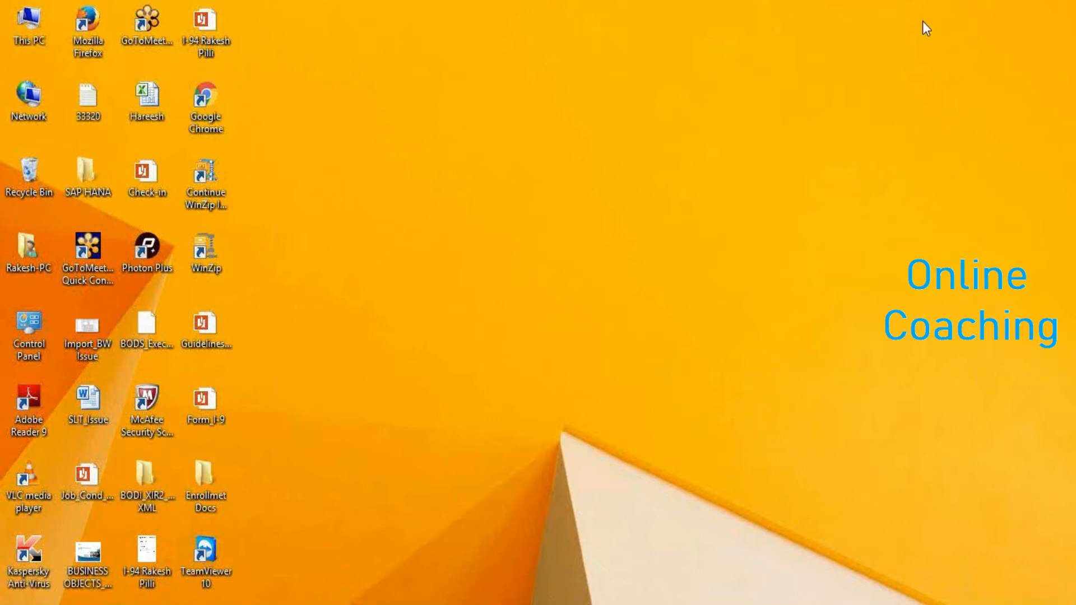
key(alt+Tab)
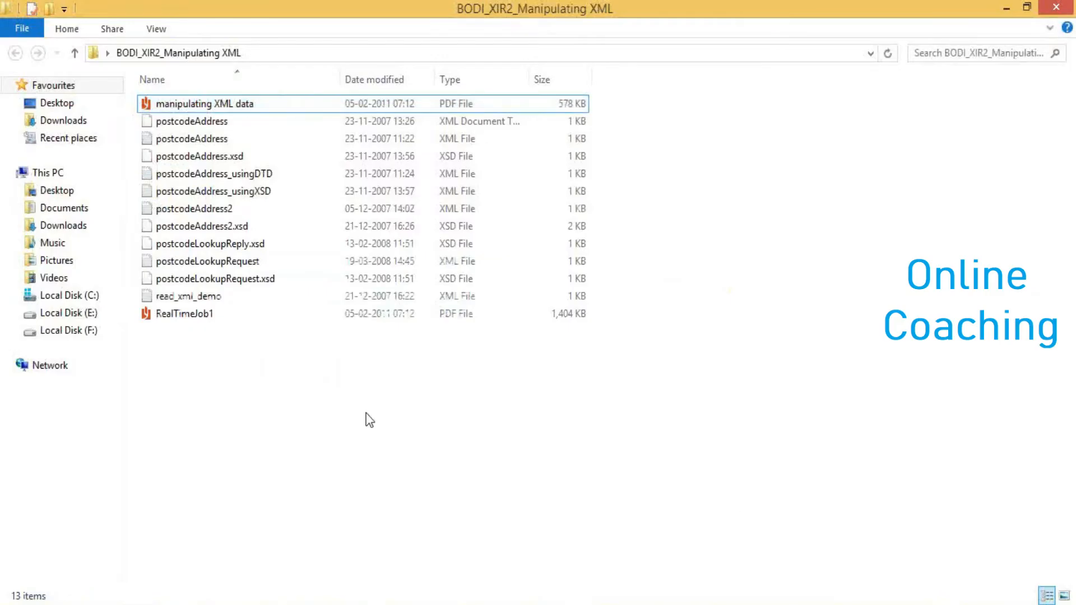
- Read RealTimeJob1.pdf down to 'Ensuring the Correct Configuration', then switch back to Data Services Designer
double_click(180, 316)
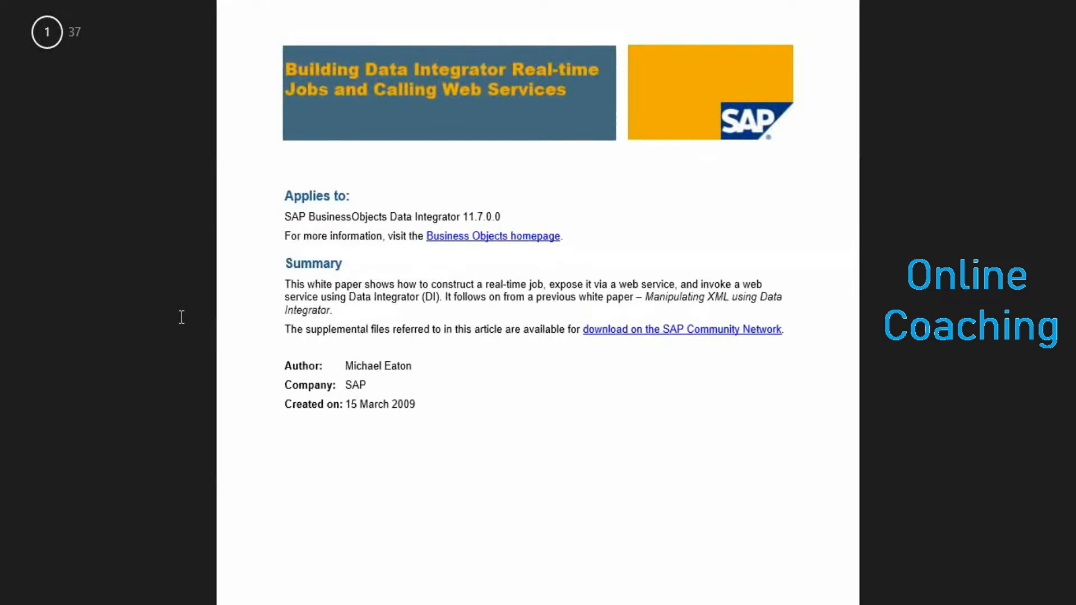
scroll(893, 570, down, 5)
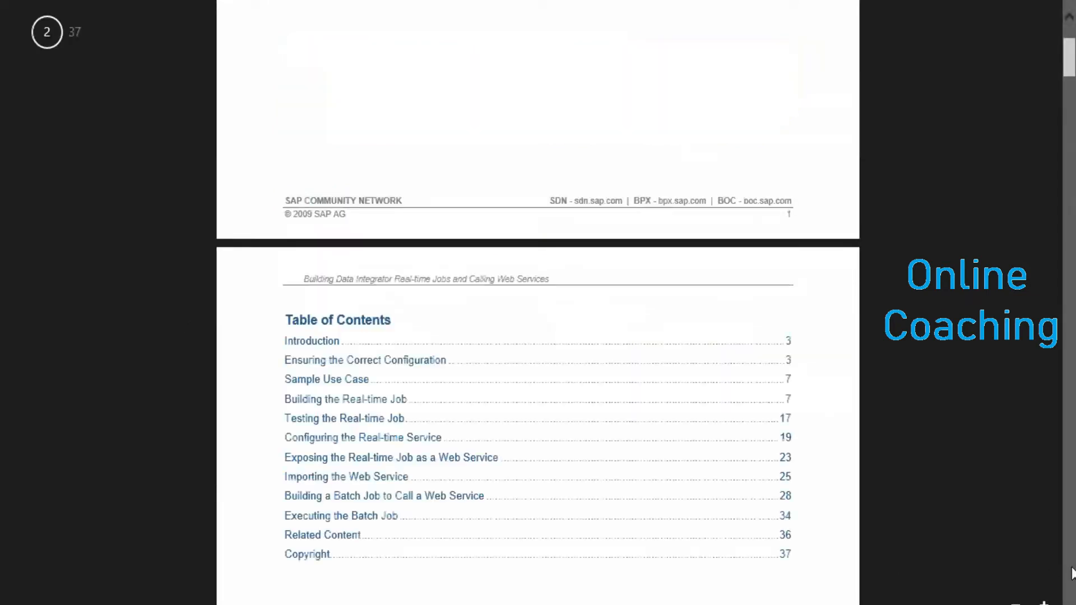
scroll(1072, 573, down, 5)
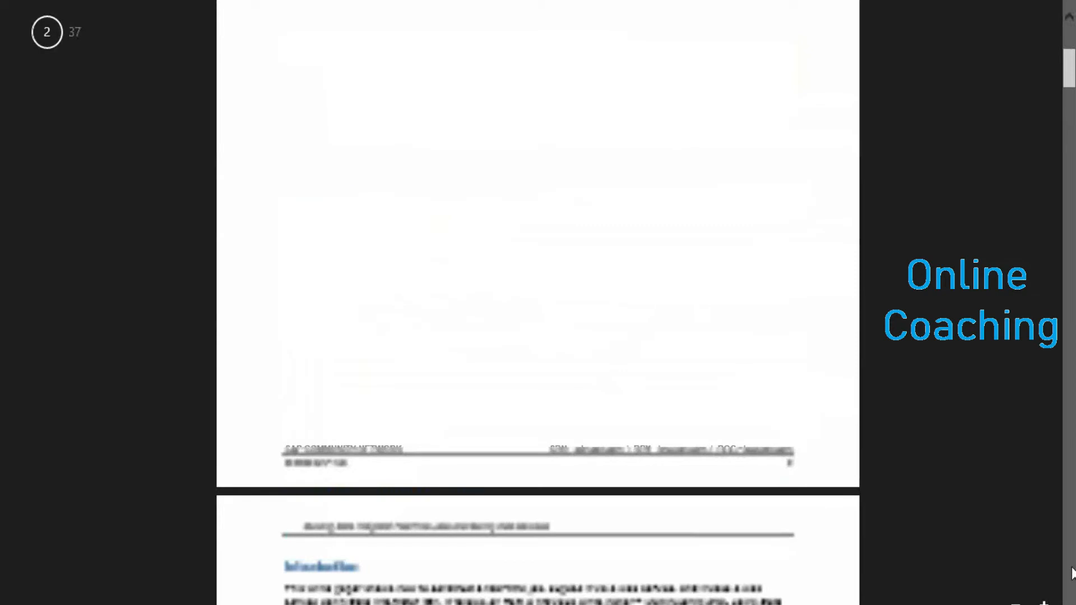
scroll(1072, 573, down, 5)
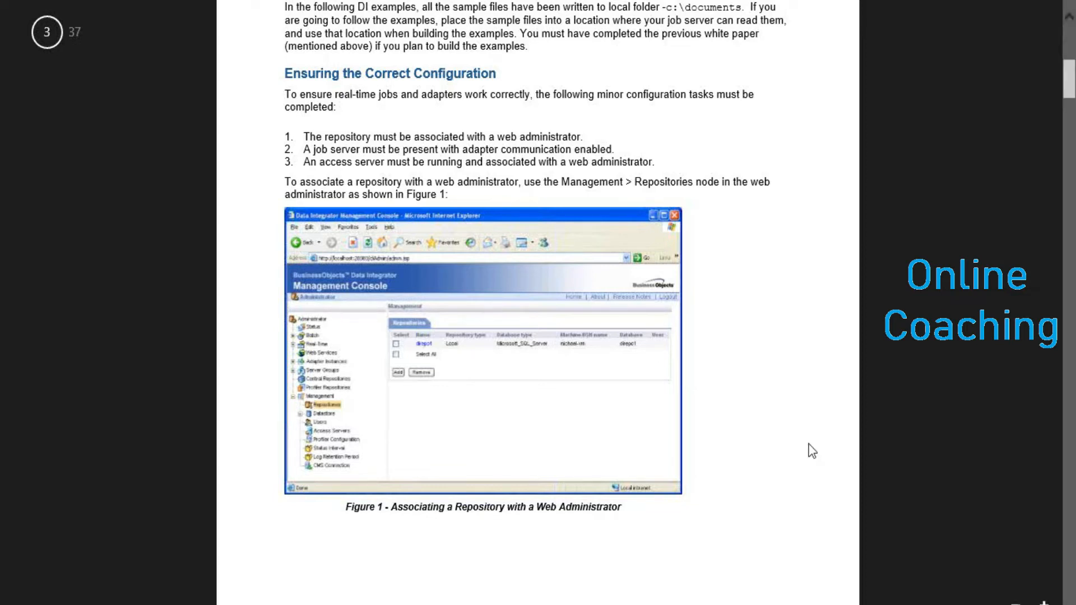
click(1072, 477)
key(alt+Tab)
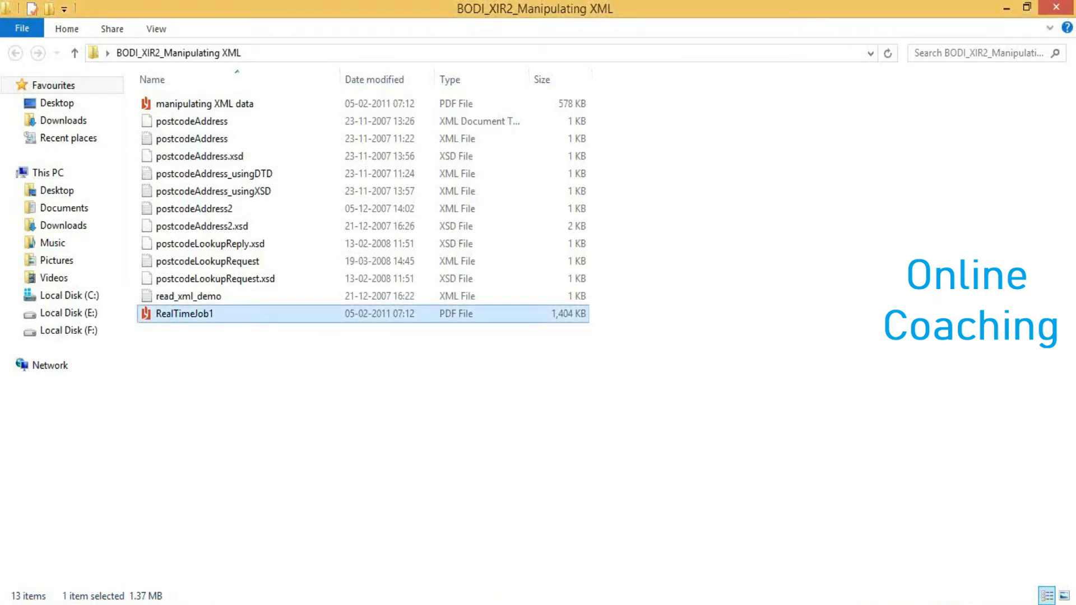
key(alt+Tab)
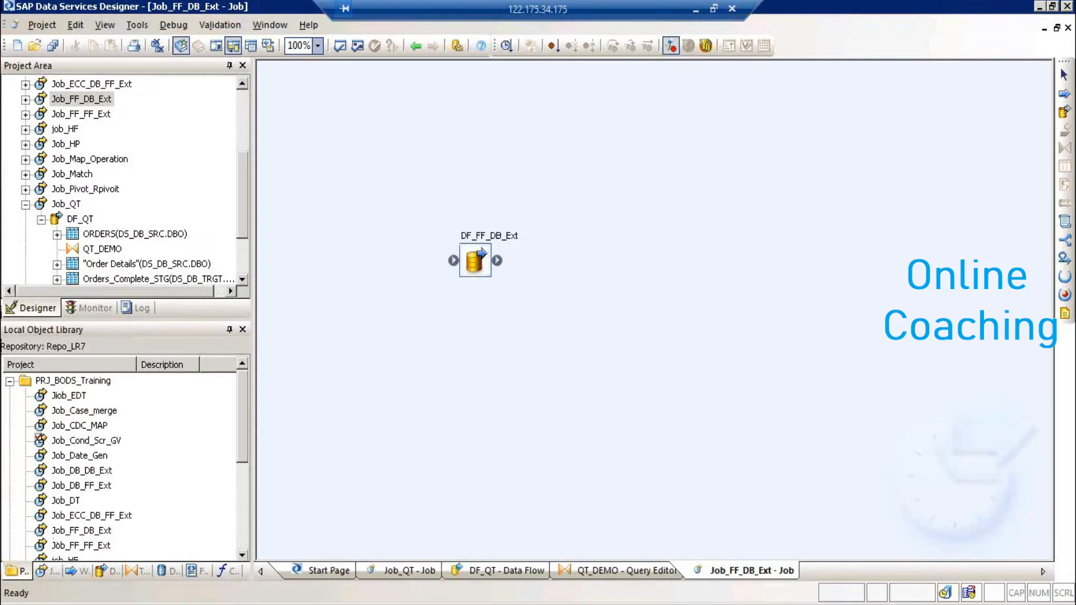
- Launch Data Services Server Manager from the Start menu's SAP Data Services 4.2 program group
click(17, 604)
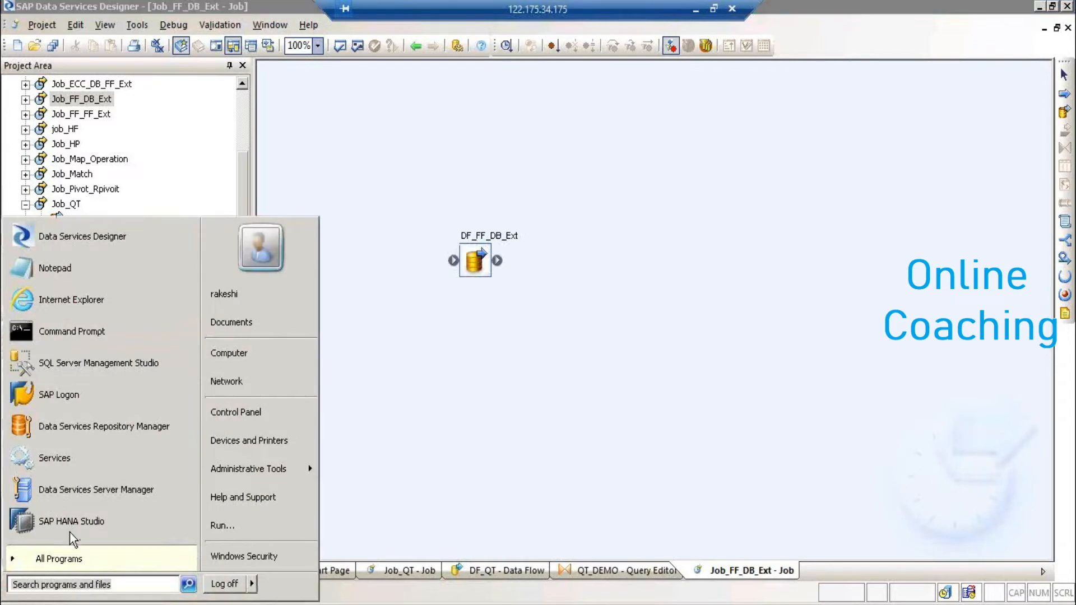
click(59, 559)
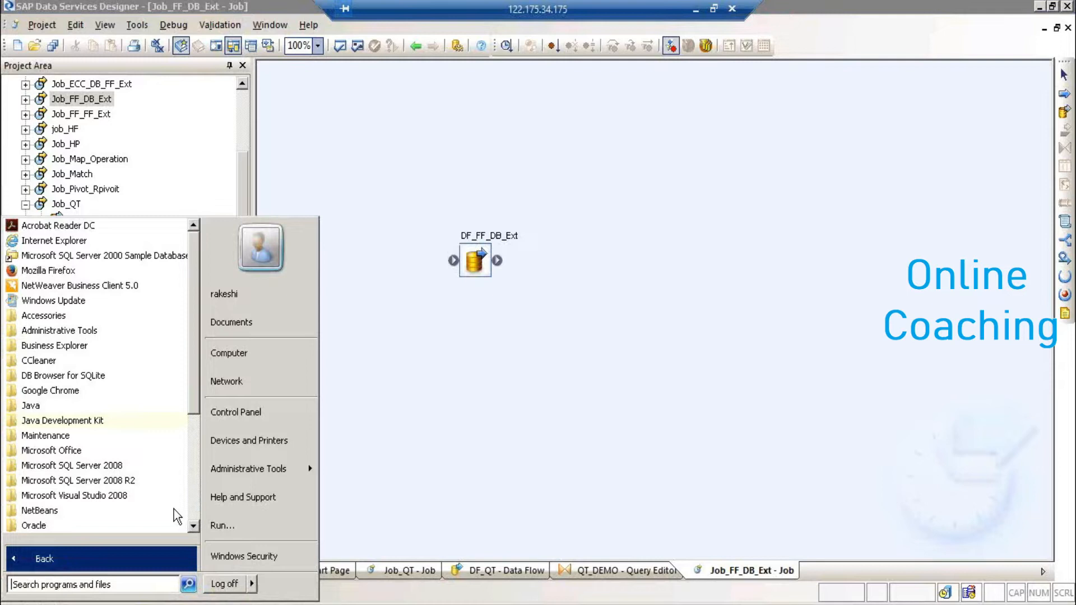
click(195, 526)
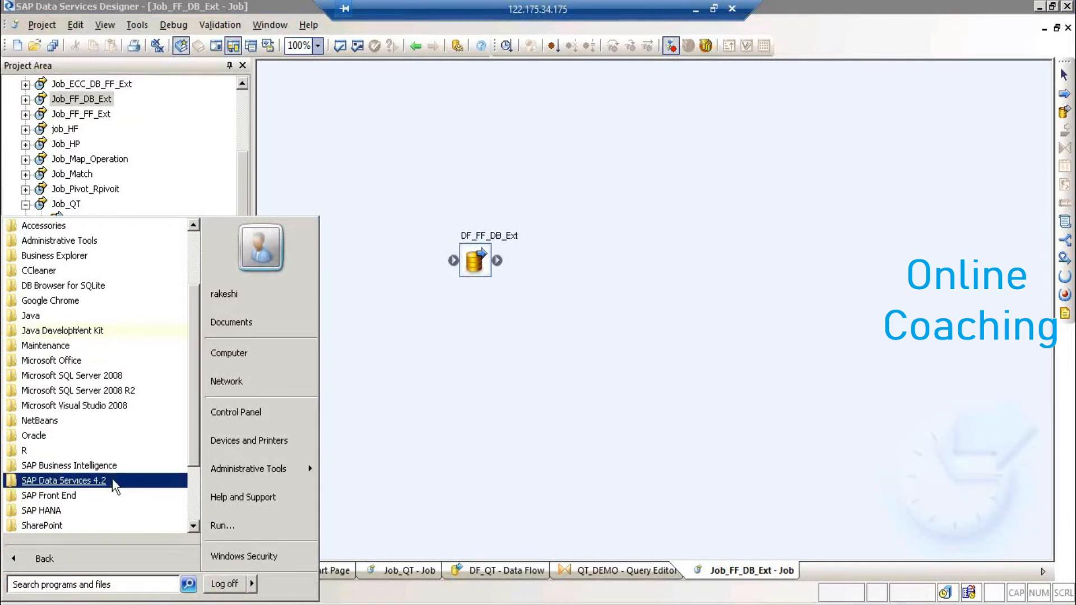
click(113, 481)
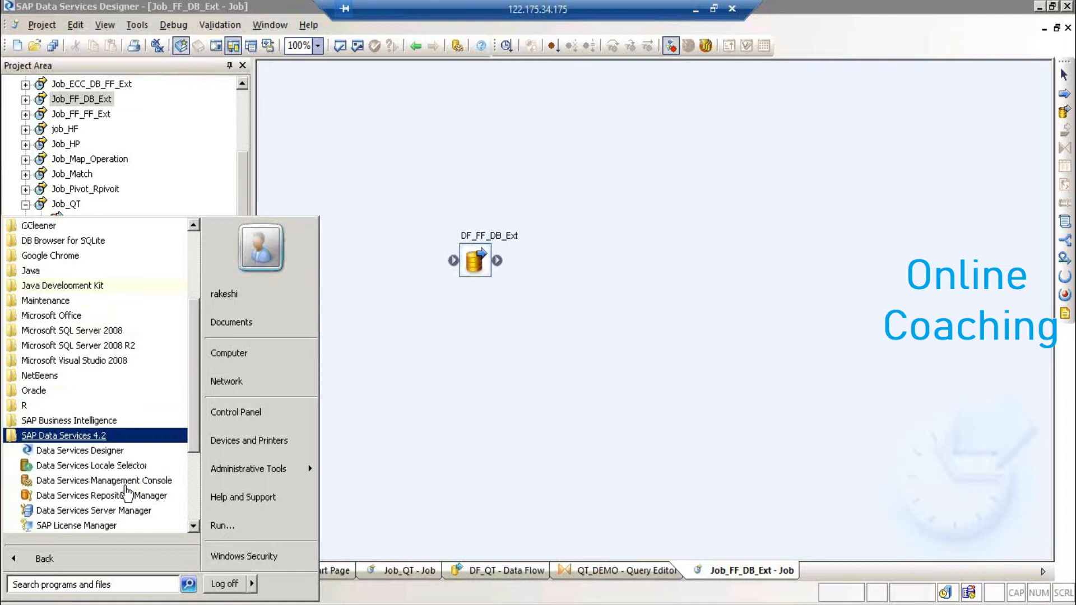
click(135, 511)
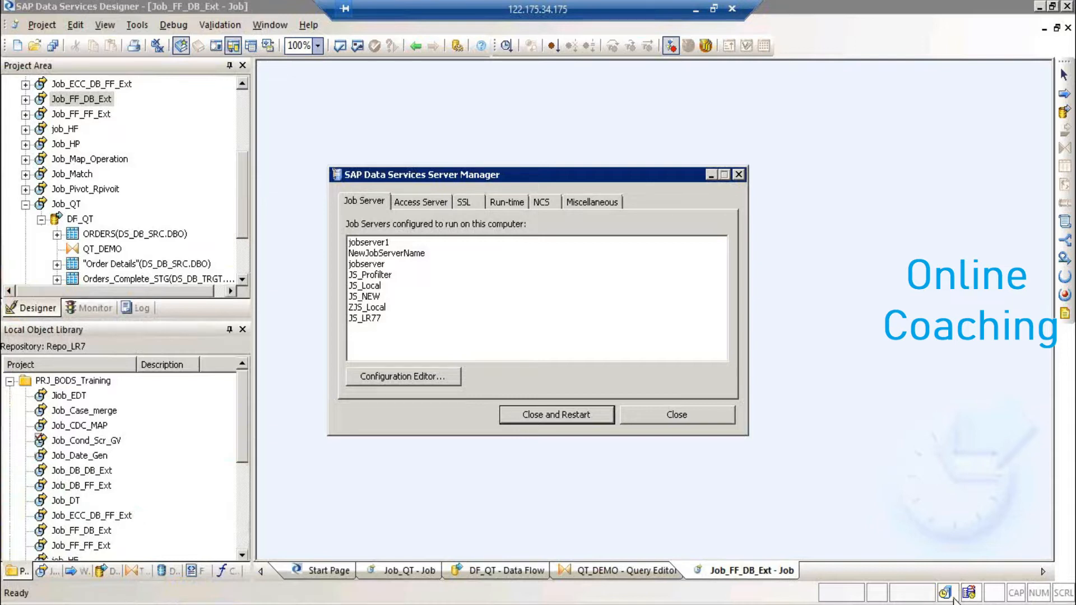
- Open the Job Server Configuration Editor and edit the JS_Local job server's properties
mouse_move(947, 596)
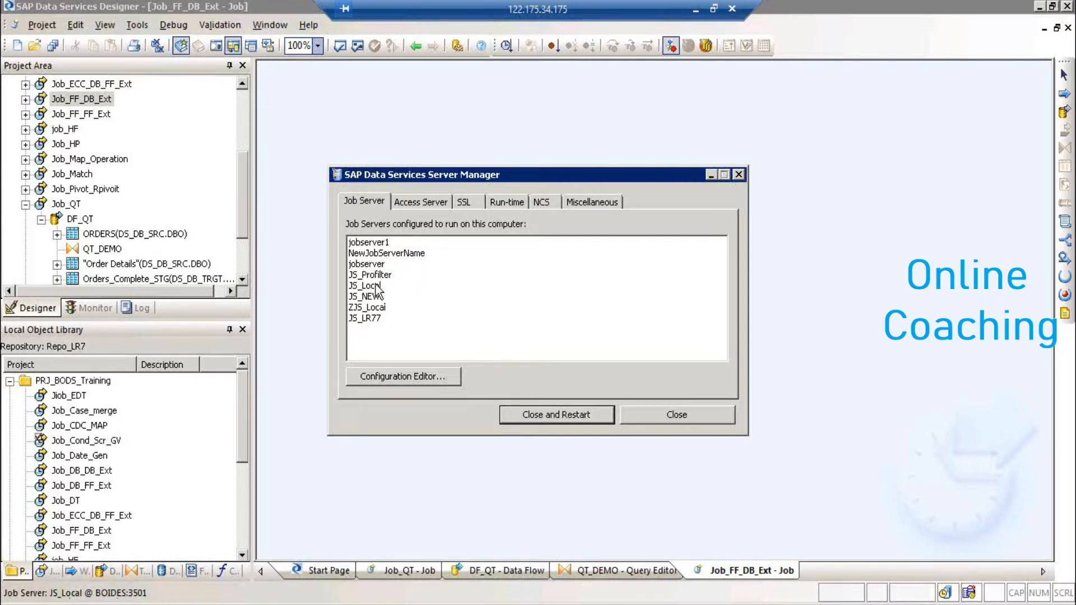
click(406, 382)
click(433, 249)
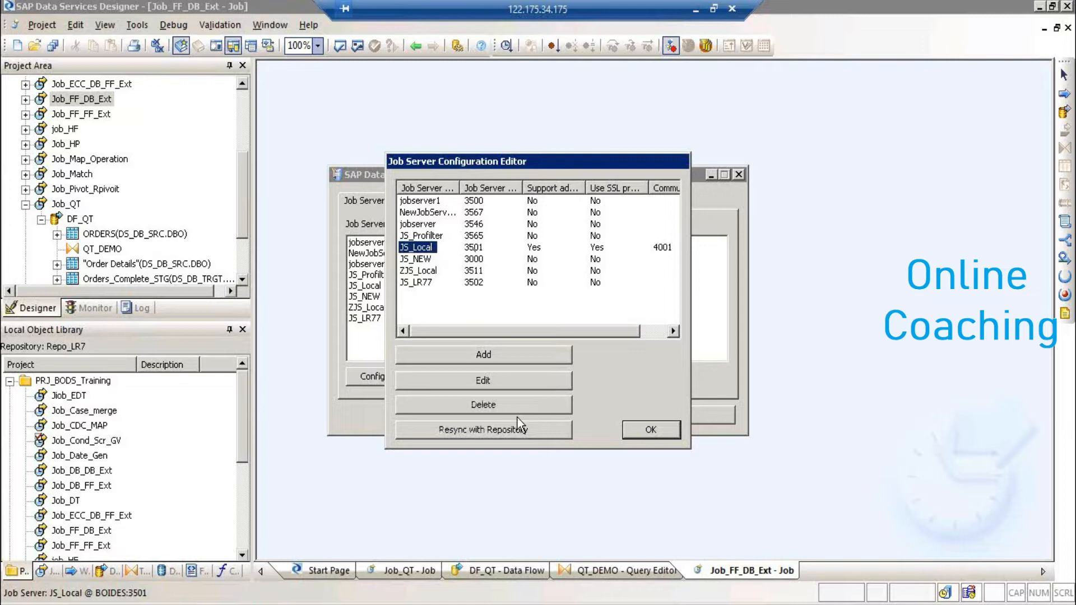
click(497, 383)
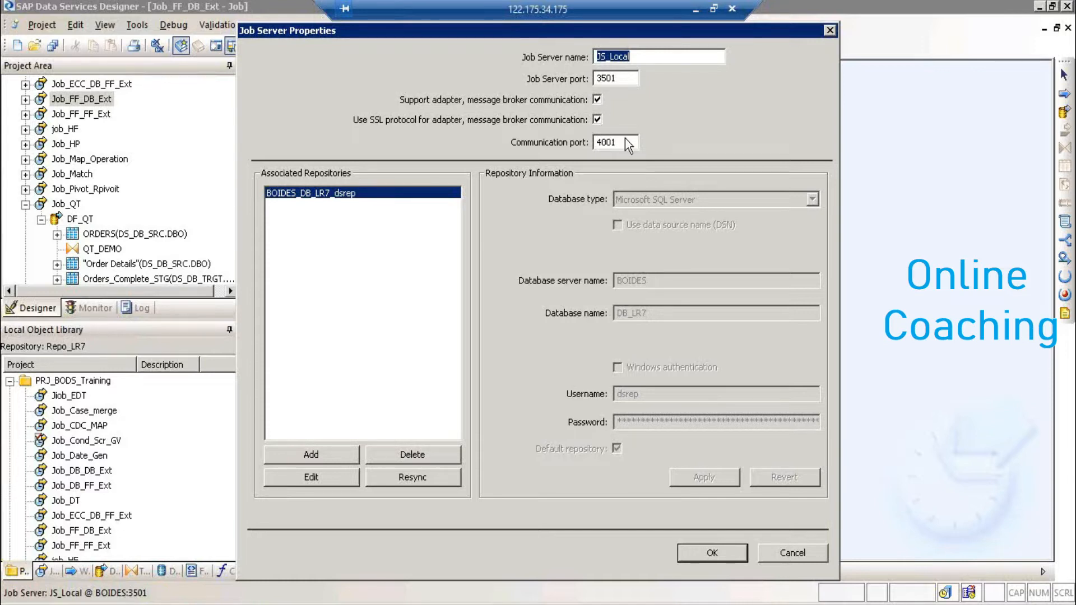
- Check JS_Local's communication port 4001 and accept its properties with OK
drag(623, 141, 544, 136)
click(732, 557)
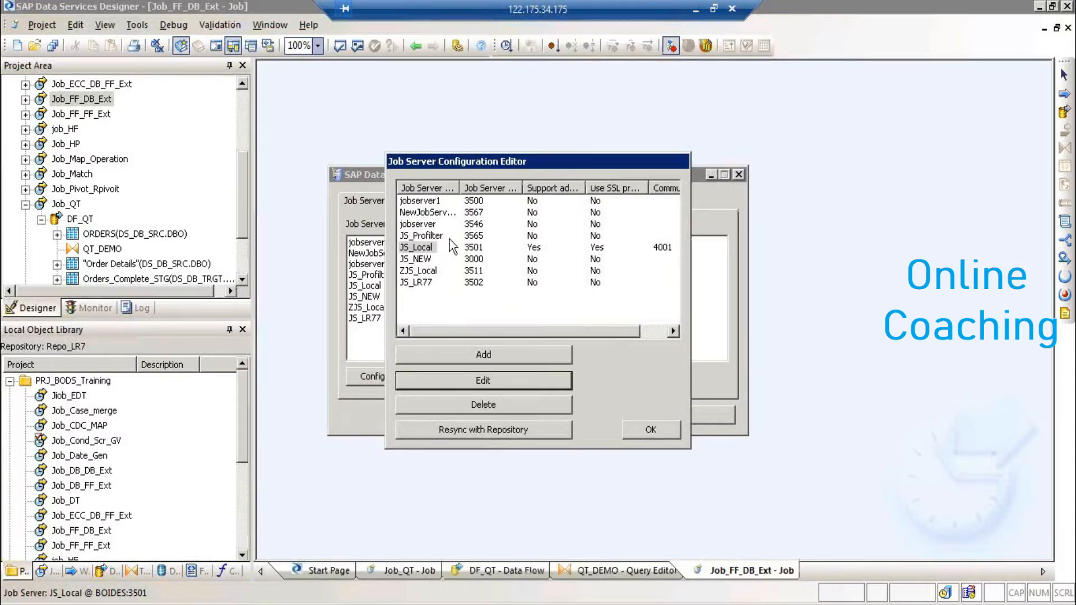
- Select JS_Local, close the Job Server Configuration Editor, and switch to the Access Server tab
click(399, 247)
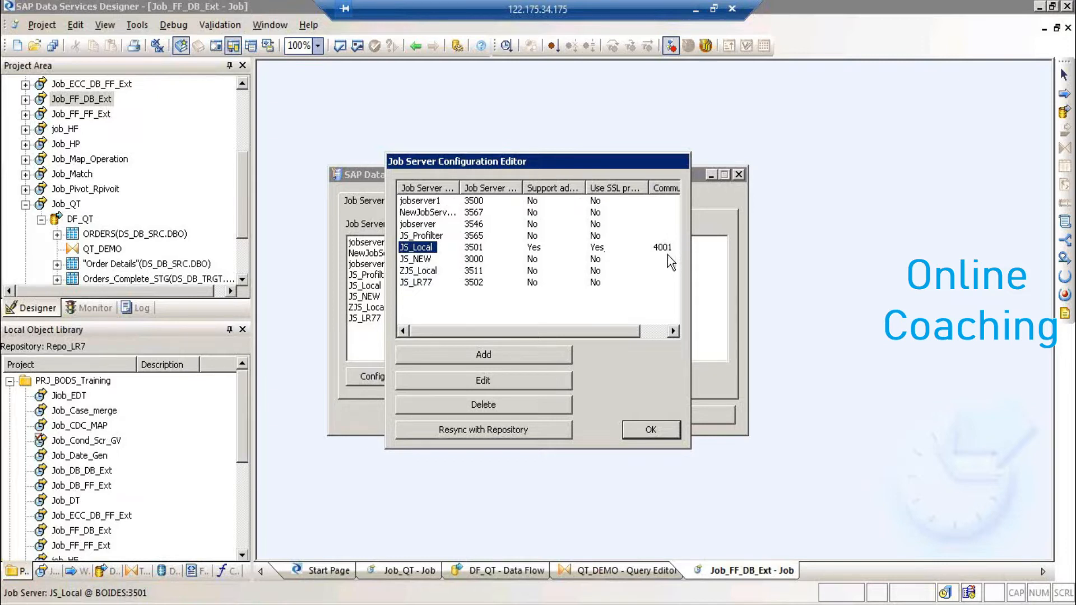
click(661, 432)
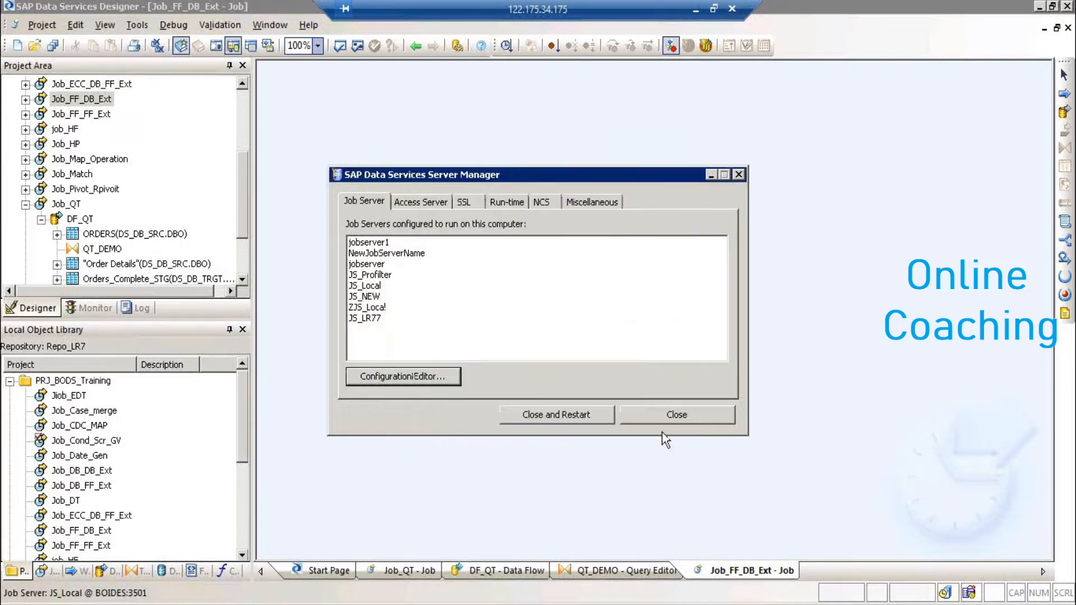
click(436, 202)
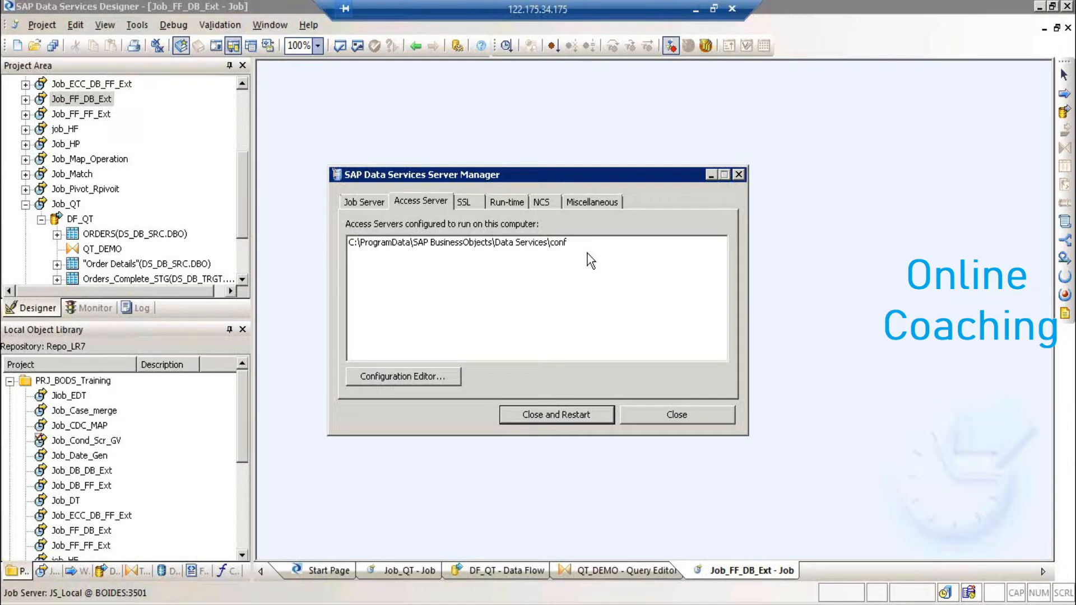
- Start adding a new access server, browse for its directory, then cancel and discard the entry
click(420, 376)
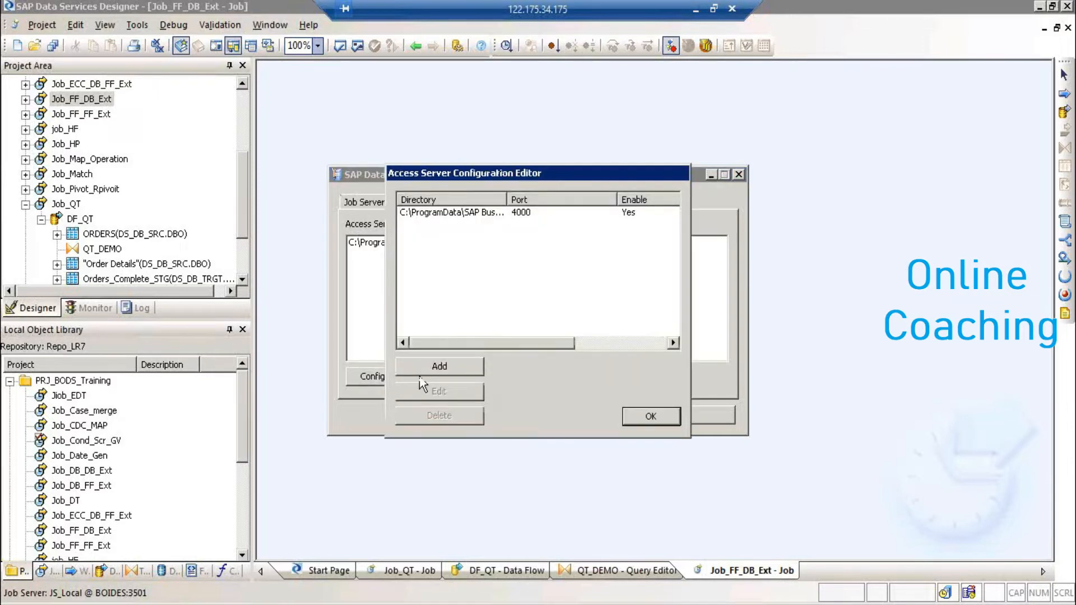
click(446, 367)
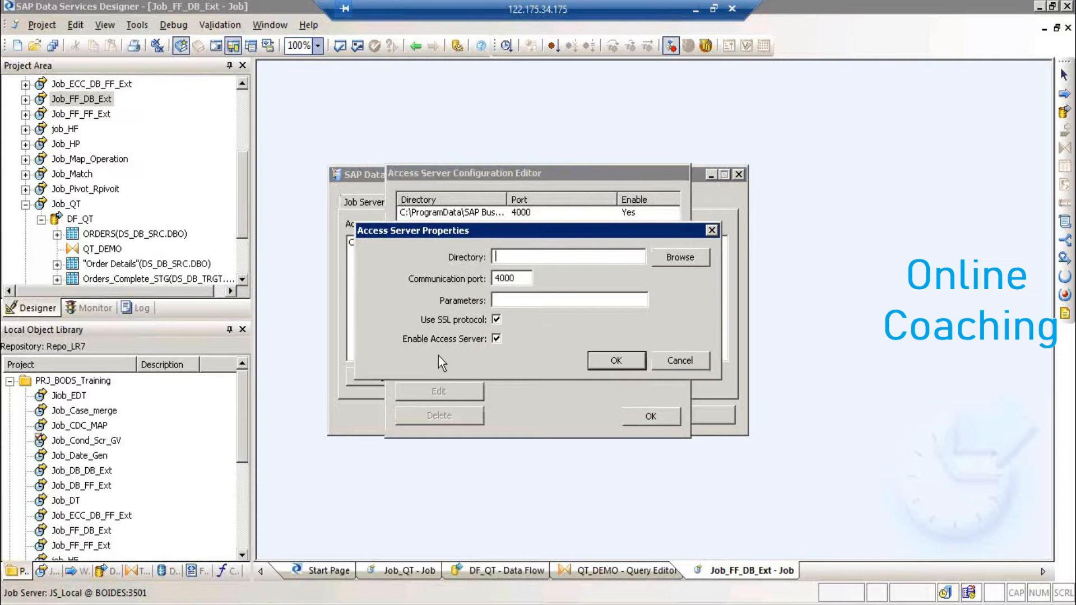
key(Tab)
click(548, 256)
click(666, 267)
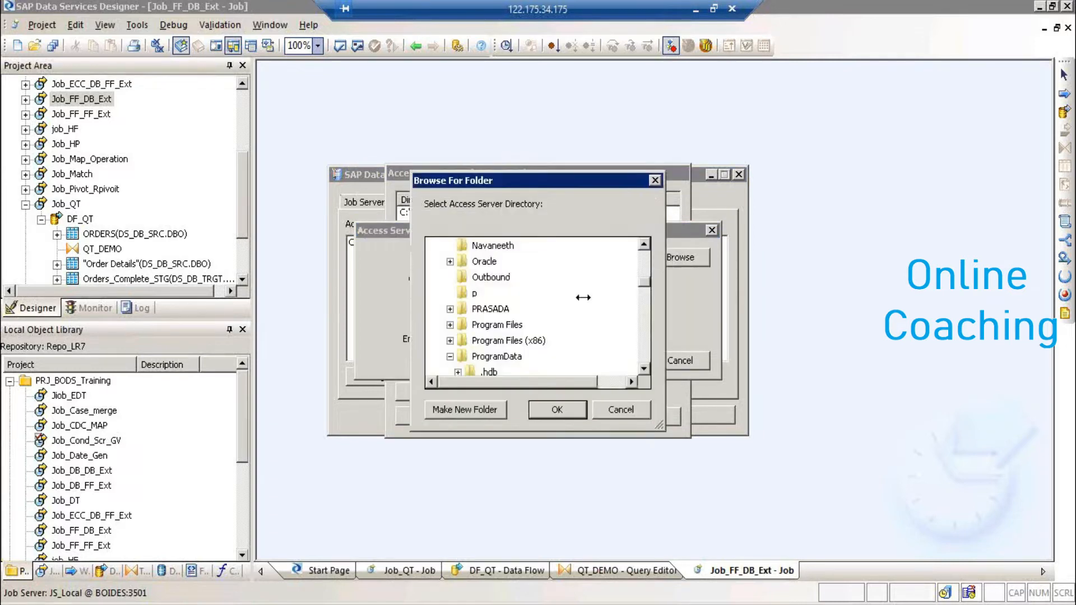
click(644, 367)
click(644, 367)
click(644, 367)
click(644, 367)
click(617, 410)
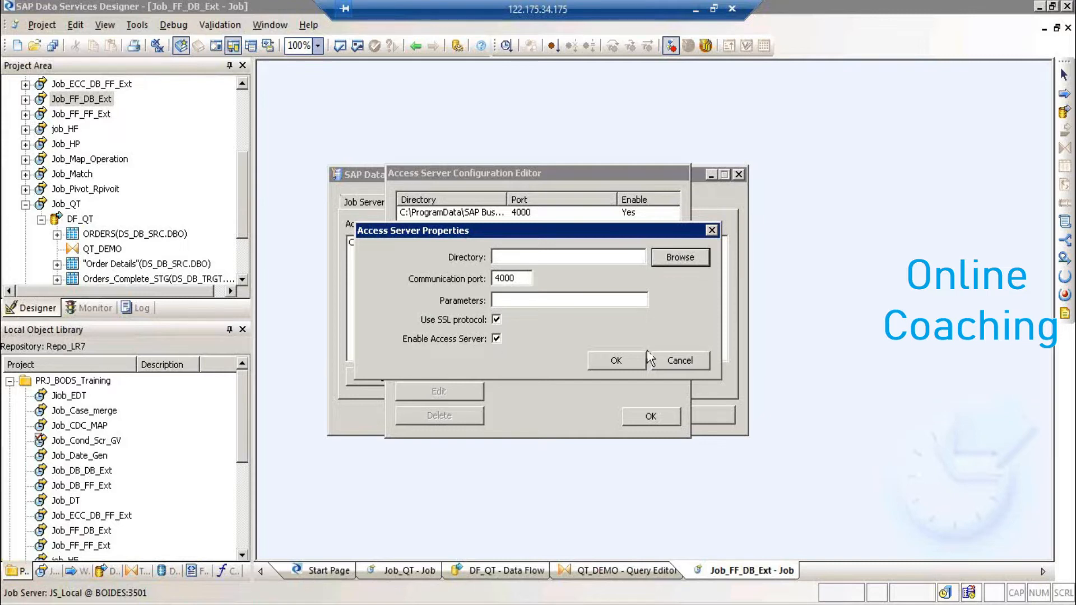
click(667, 358)
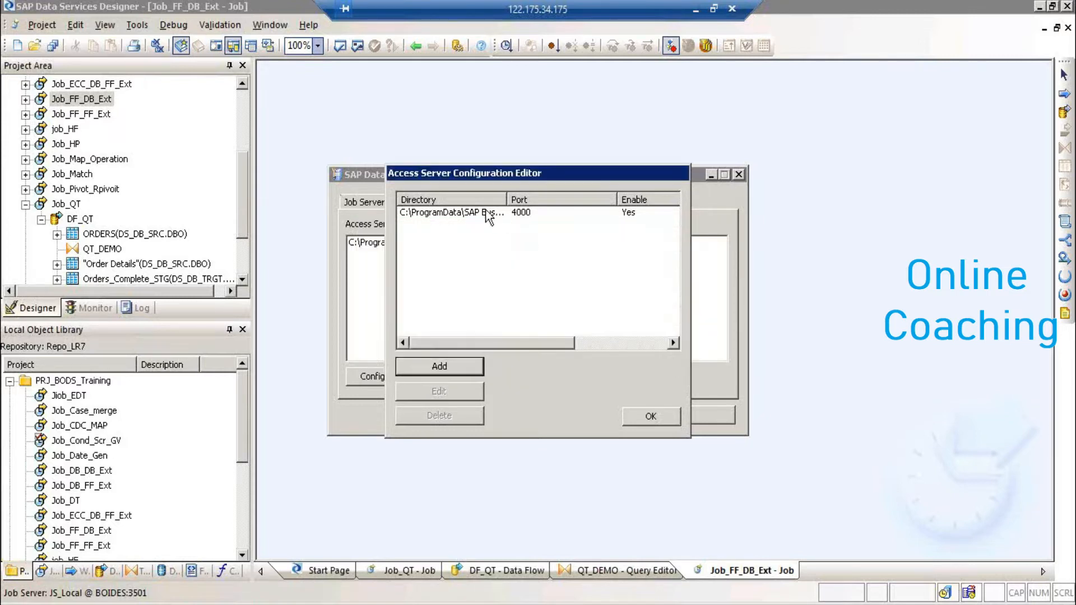
- Enable Use SSL protocol on the existing access server at port 4000 and confirm
double_click(504, 216)
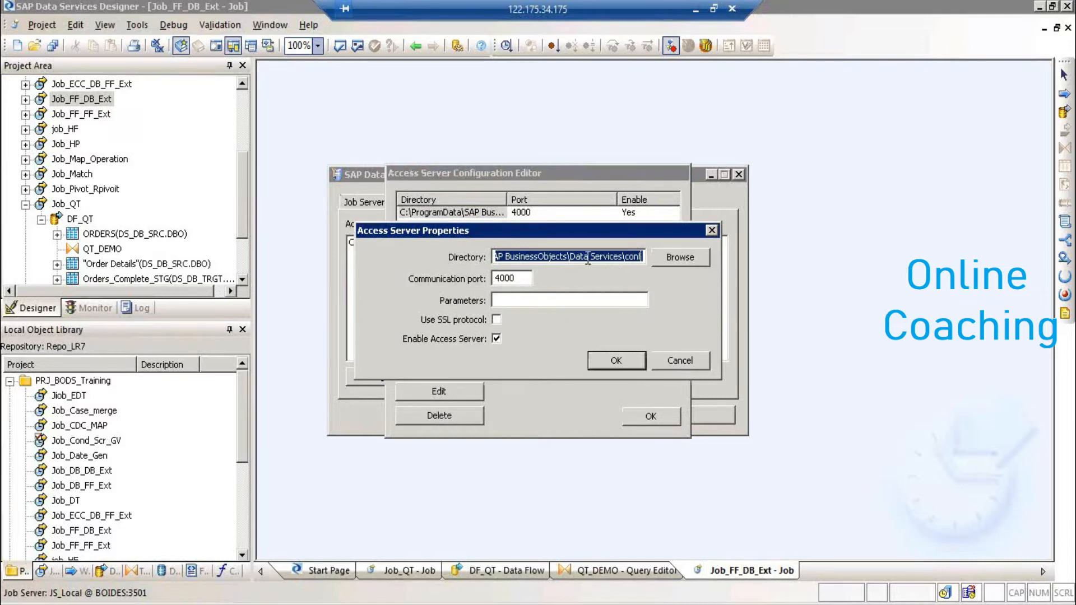
drag(581, 256, 654, 262)
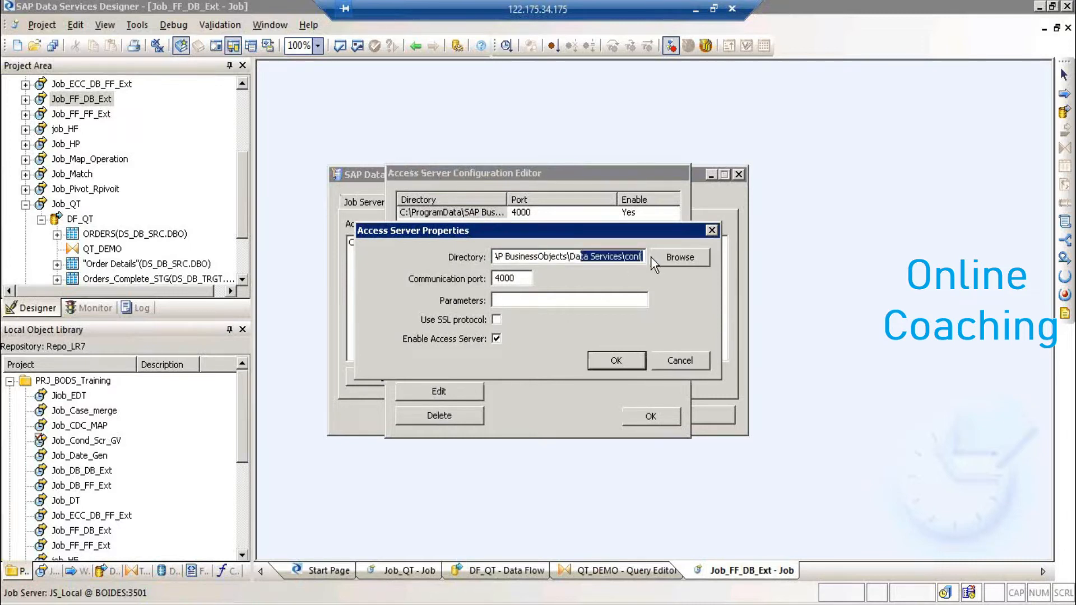
click(522, 278)
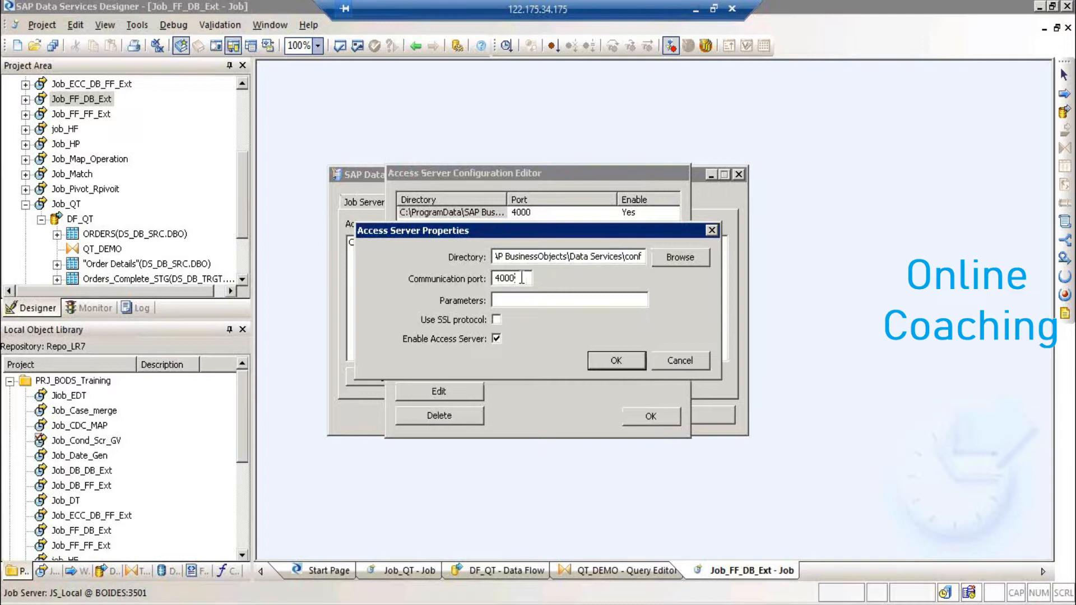
drag(522, 278, 426, 283)
click(498, 324)
click(630, 365)
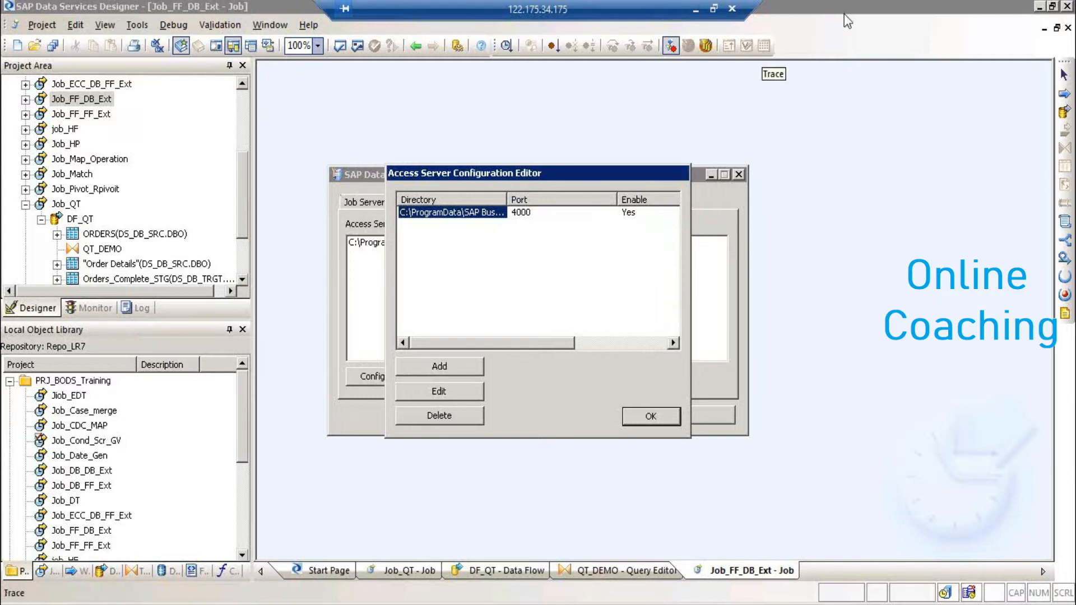
- Close the access server configuration editor, reopening it once to check, and return to job servers
click(651, 417)
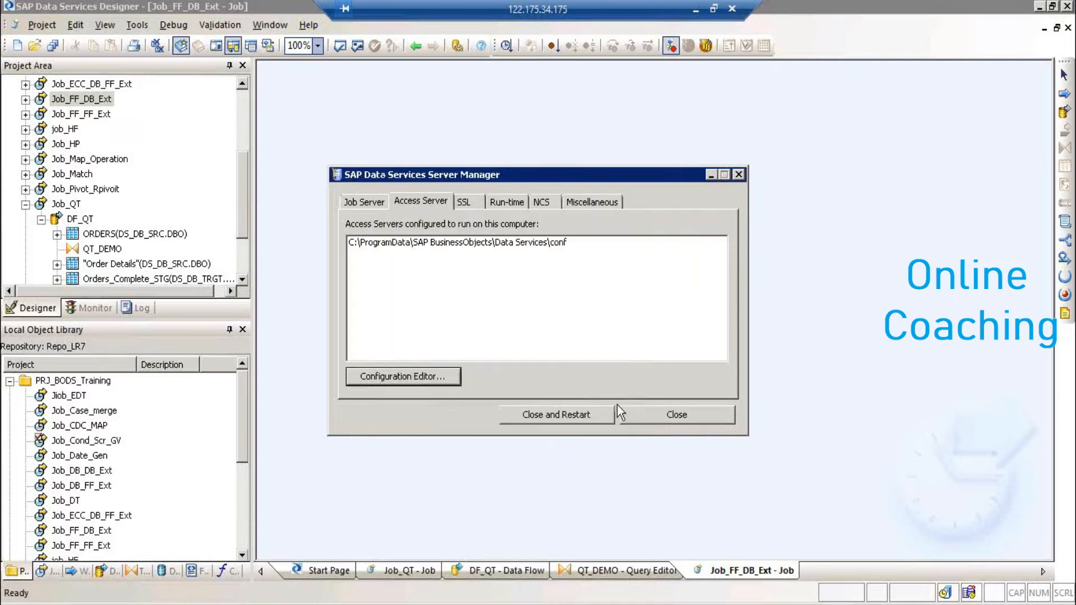
click(412, 378)
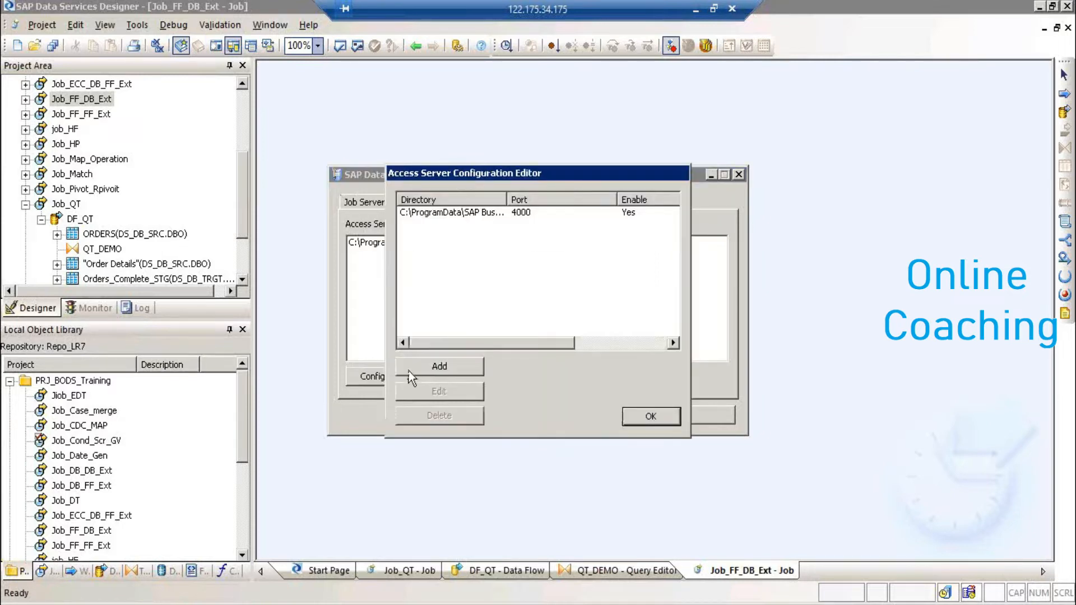
click(648, 416)
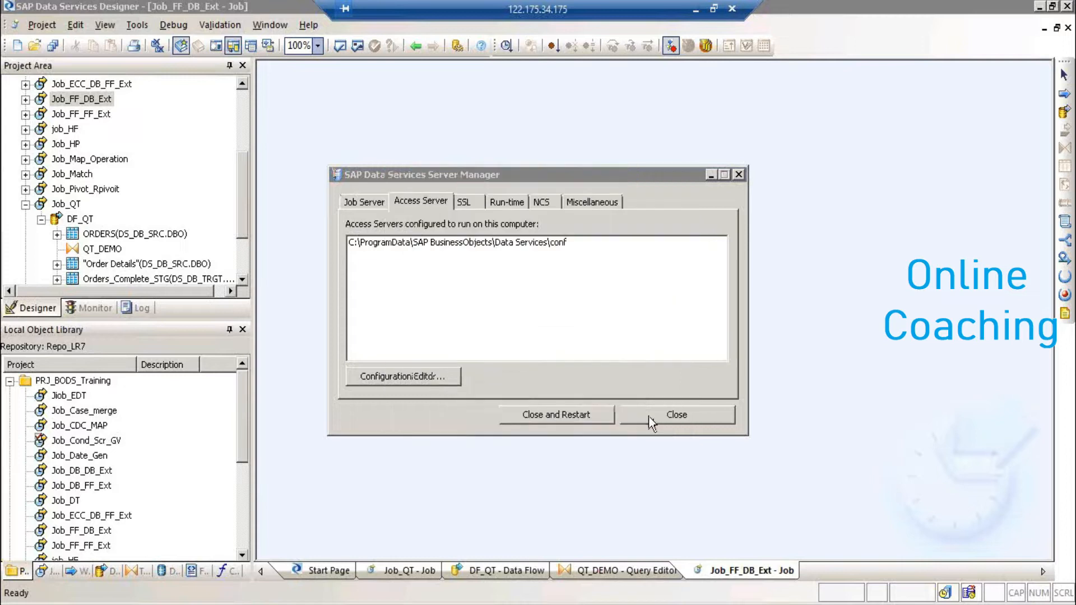
click(382, 202)
click(425, 378)
click(483, 356)
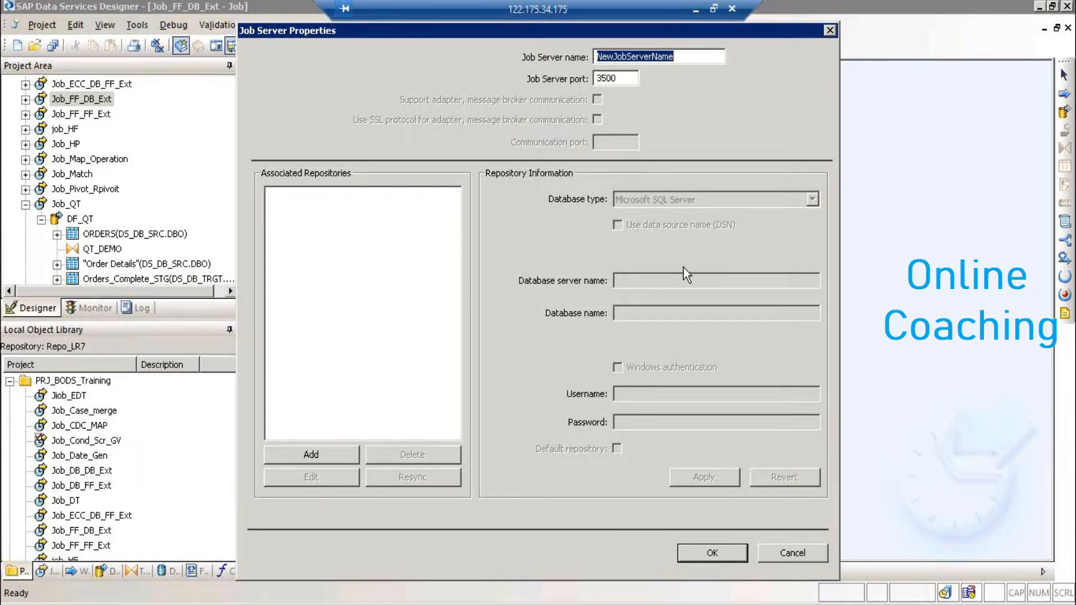
click(793, 552)
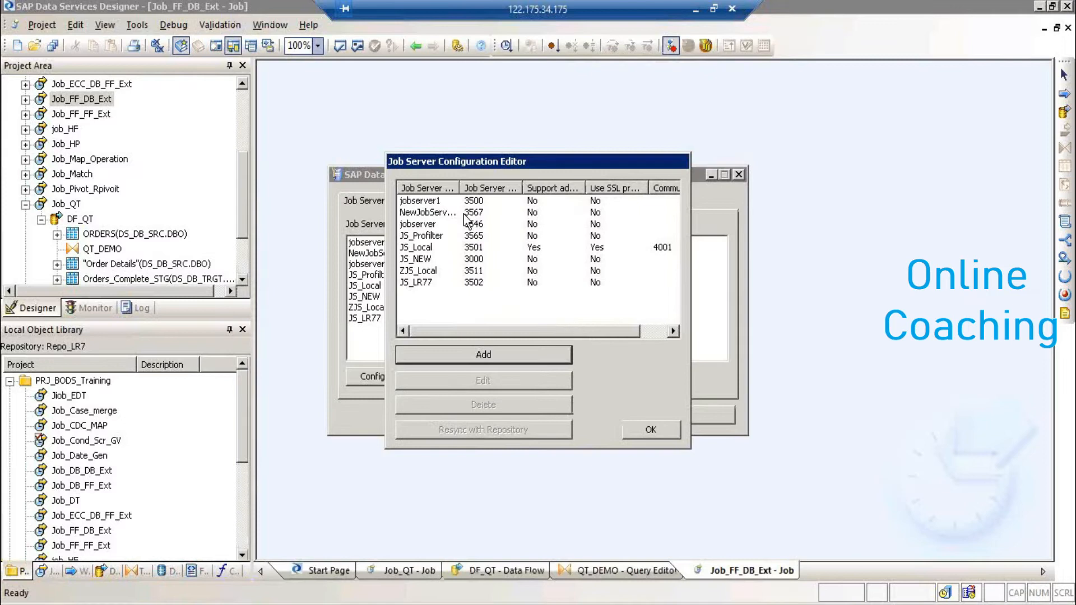
double_click(429, 249)
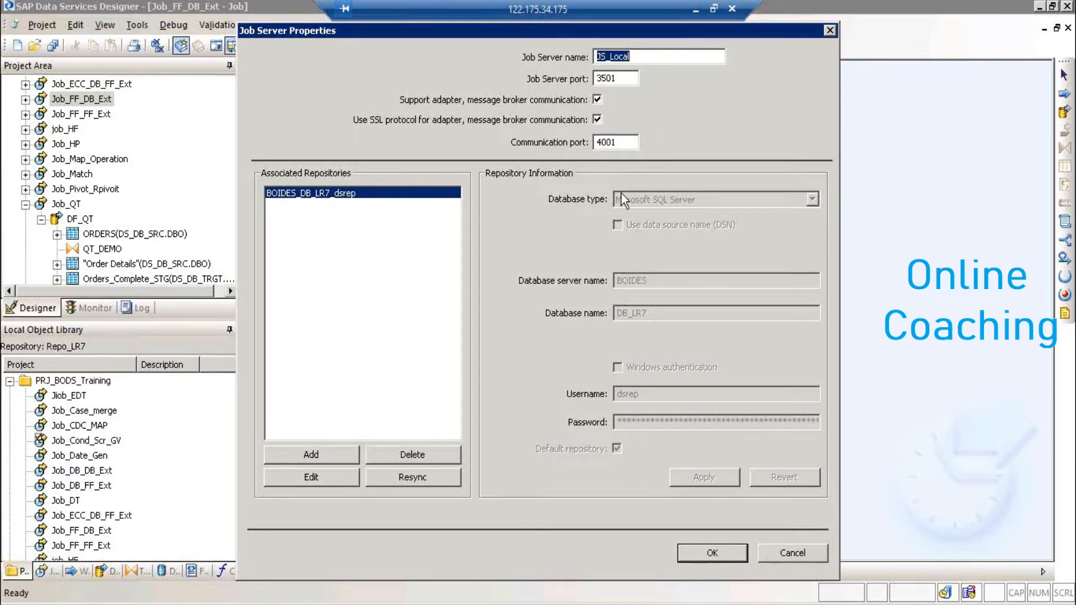
click(794, 555)
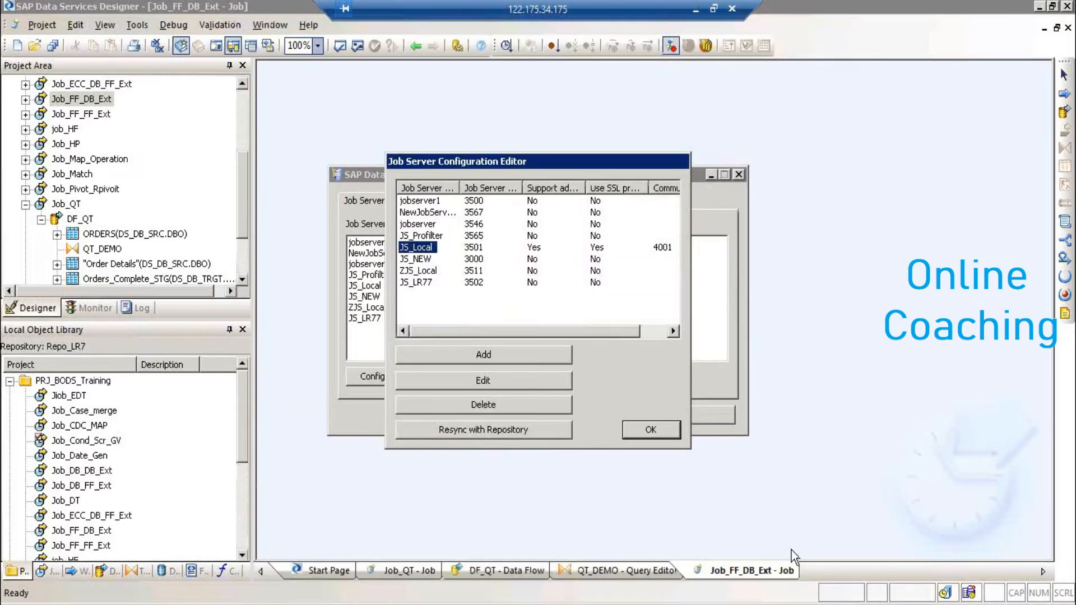
click(652, 433)
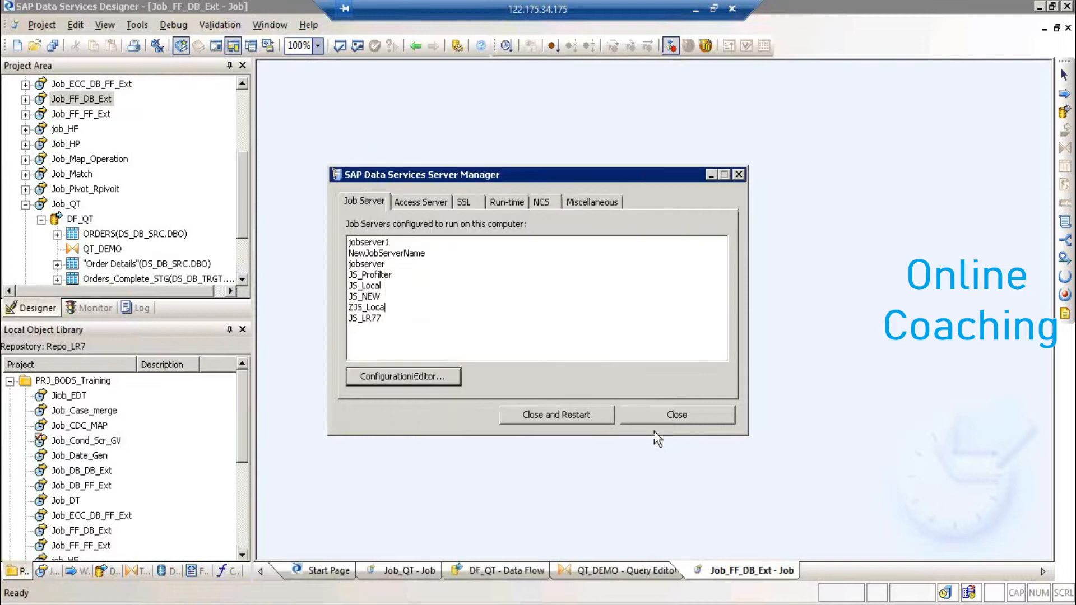
- Toggle between Job Server and Access Server tabs and open the access server configuration editor
click(429, 202)
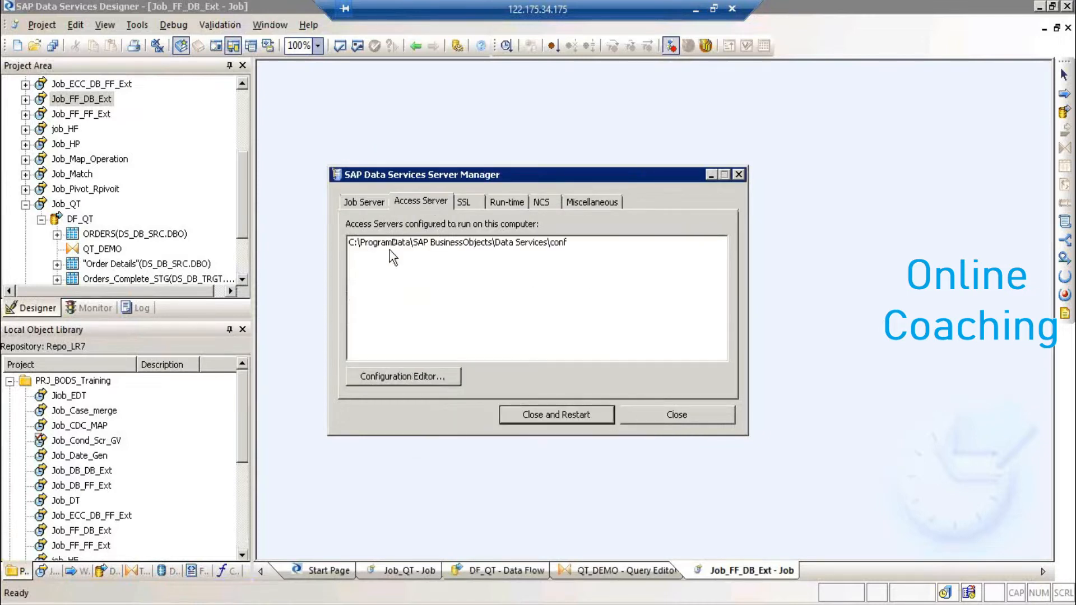
click(364, 203)
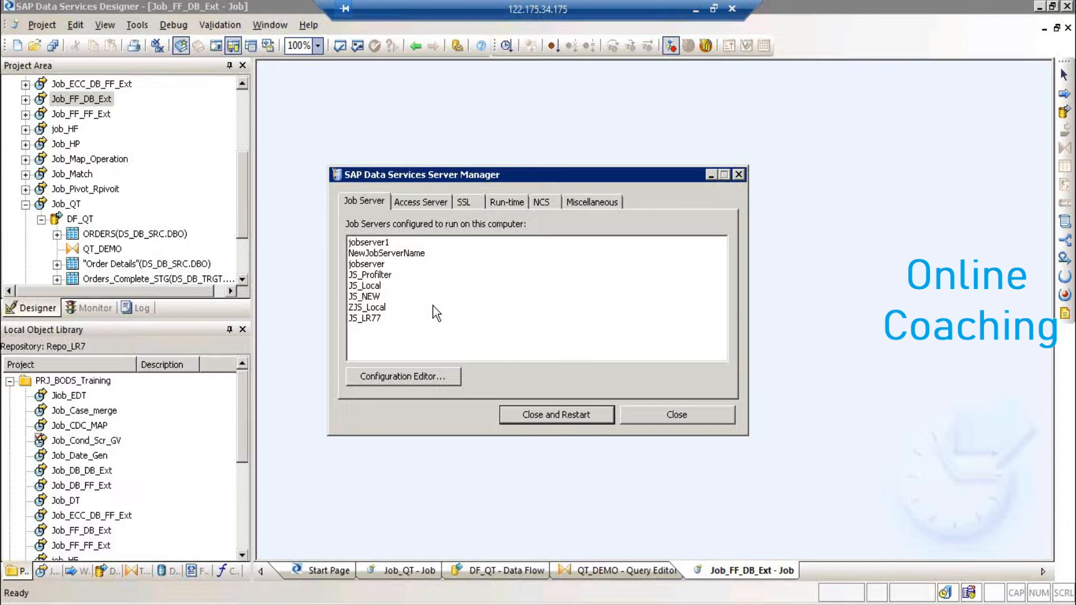
click(425, 201)
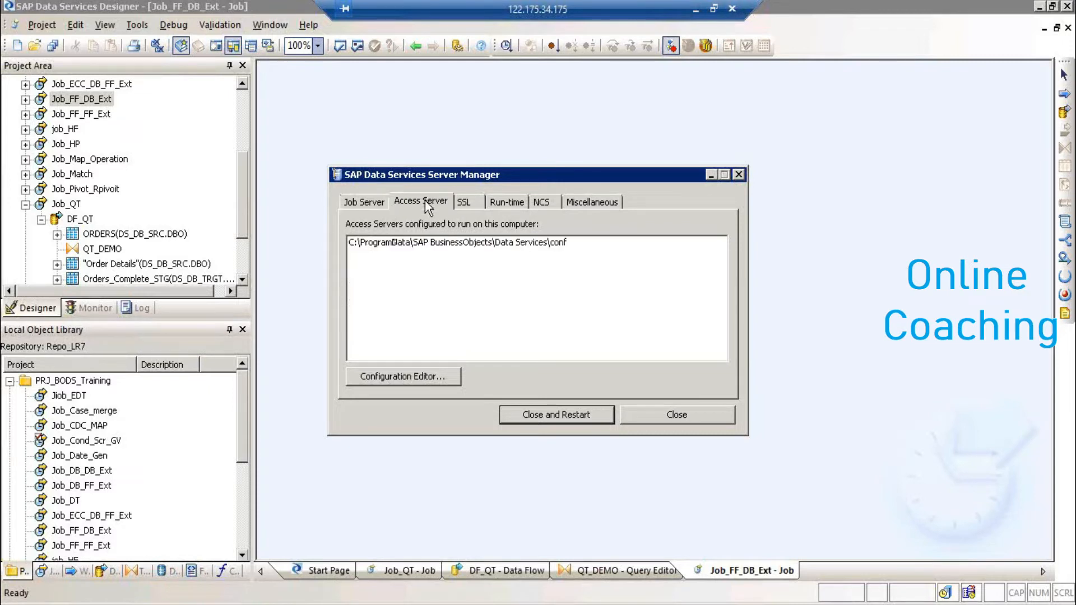
click(419, 377)
- Review the existing access server's directory path and communication port, then accept its properties
double_click(452, 216)
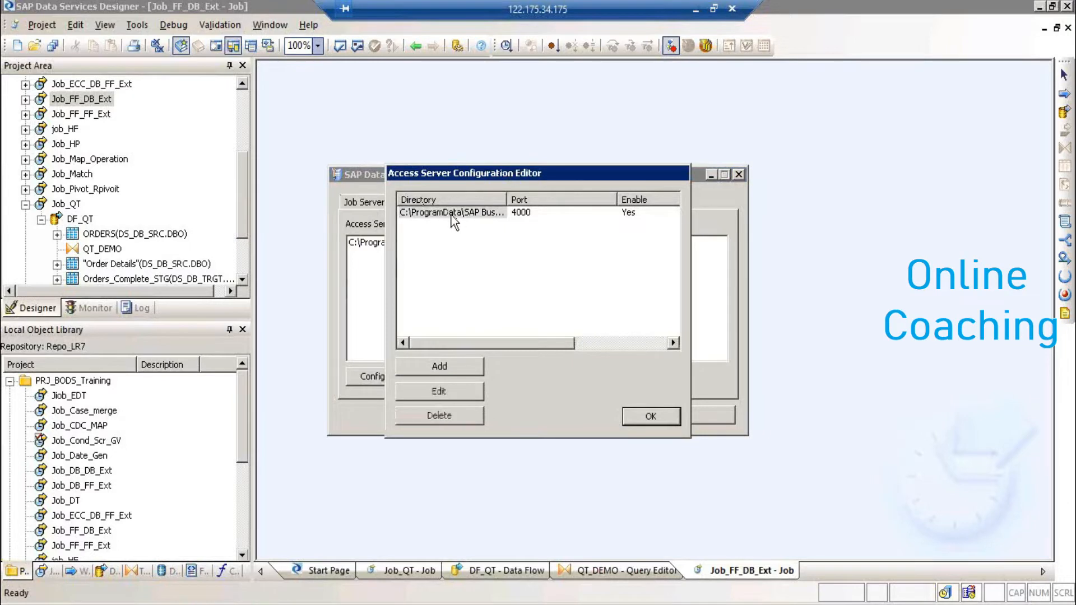
click(537, 256)
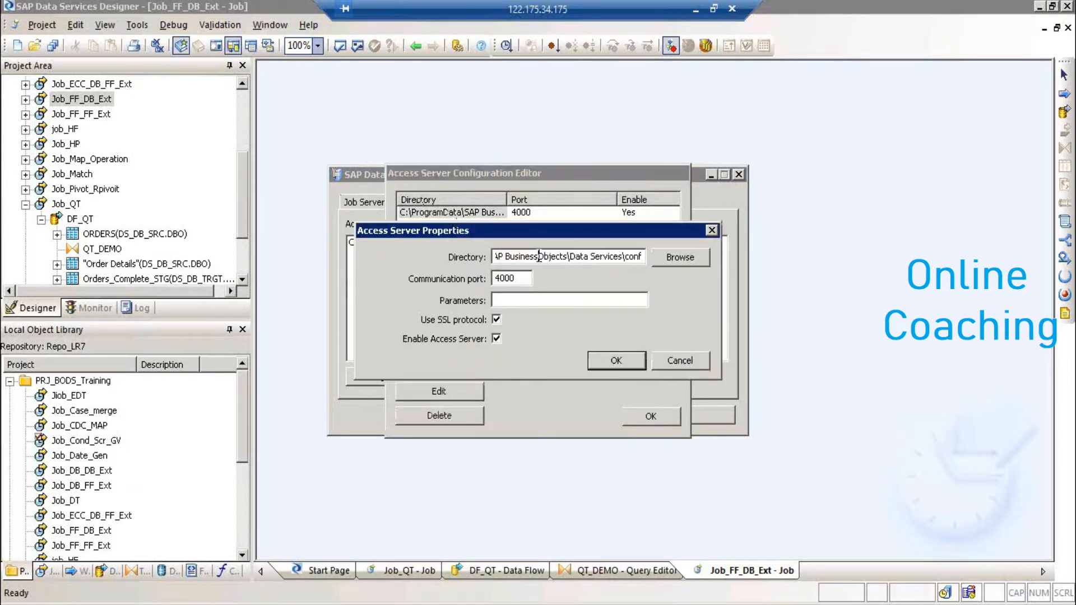
key(Left)
key(Left)
key(Left)
key(Left)
key(Left)
key(Left)
key(Left)
key(Left)
key(Left)
key(Left)
key(Left)
key(Left)
key(Left)
key(Left)
key(Left)
key(Left)
key(Left)
key(Left)
key(Left)
key(Left)
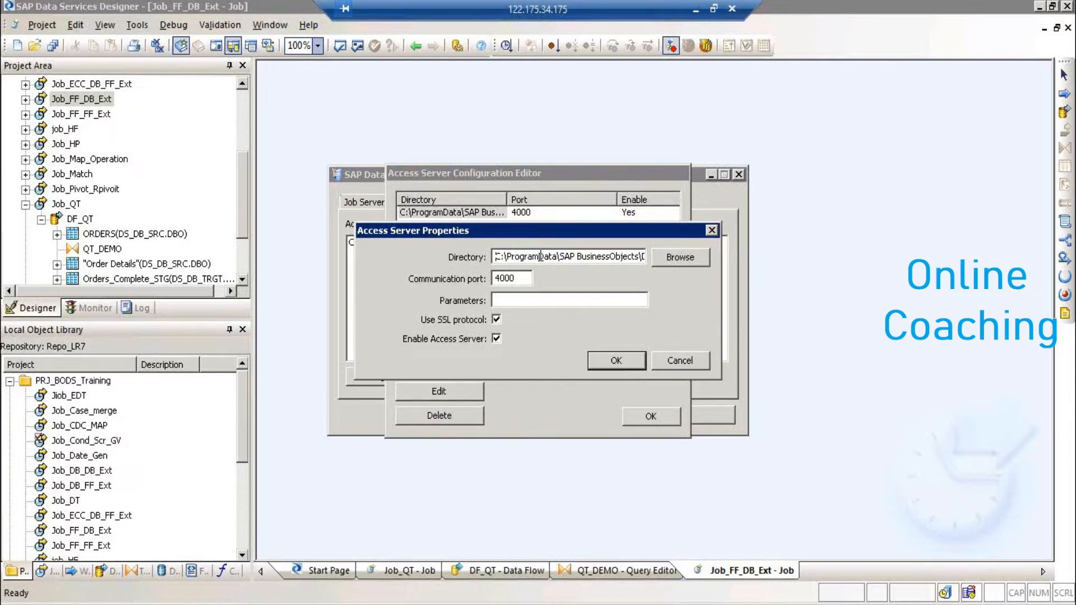
drag(613, 253, 689, 256)
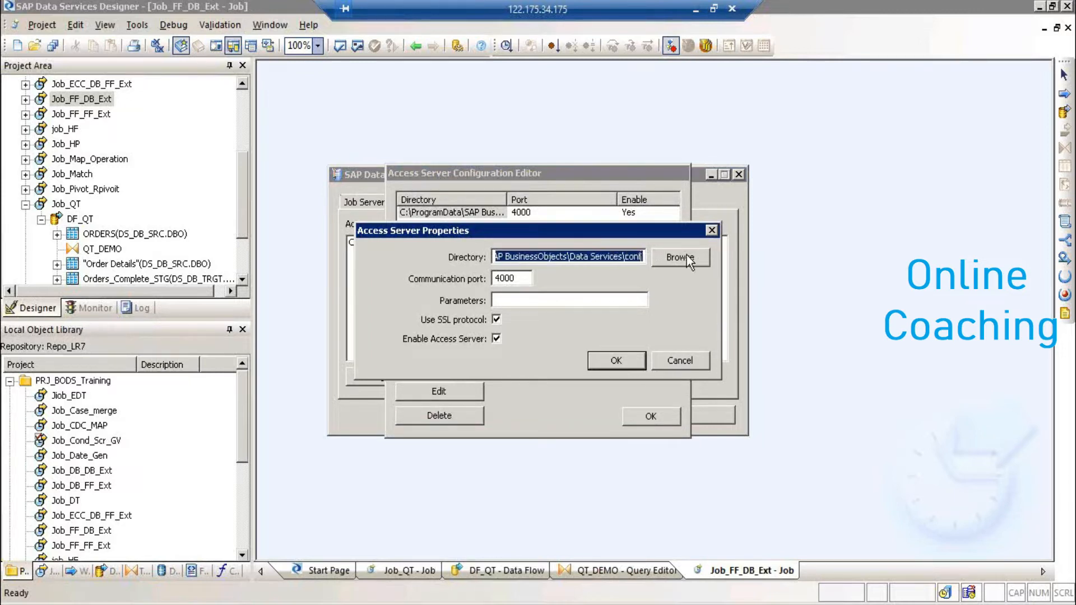
click(630, 256)
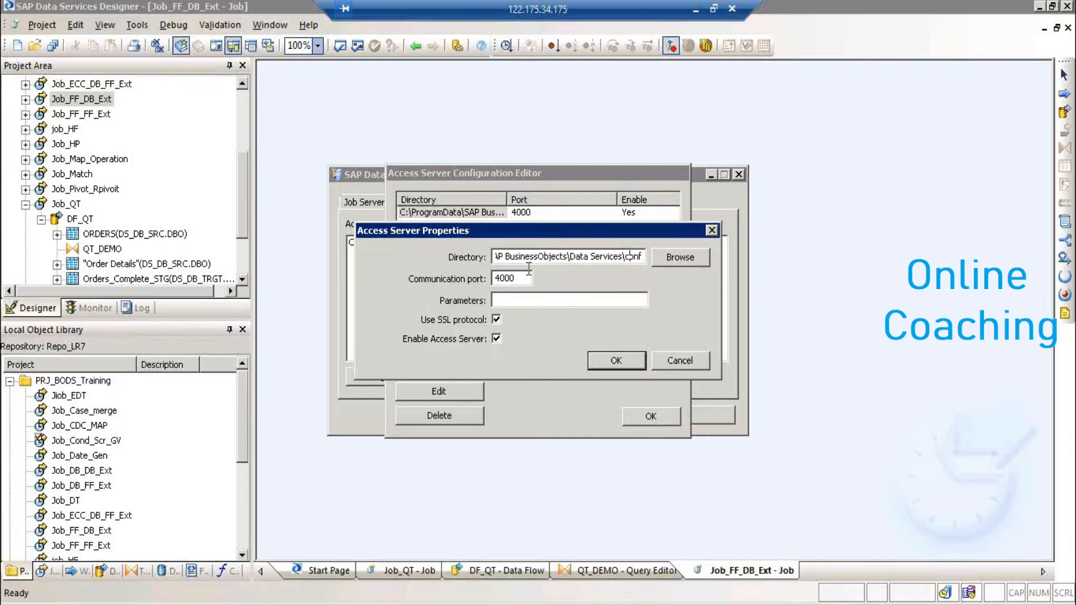
key(Tab)
click(611, 354)
- Close the editor and choose Close and Restart, confirming the Data Services service restart
click(638, 424)
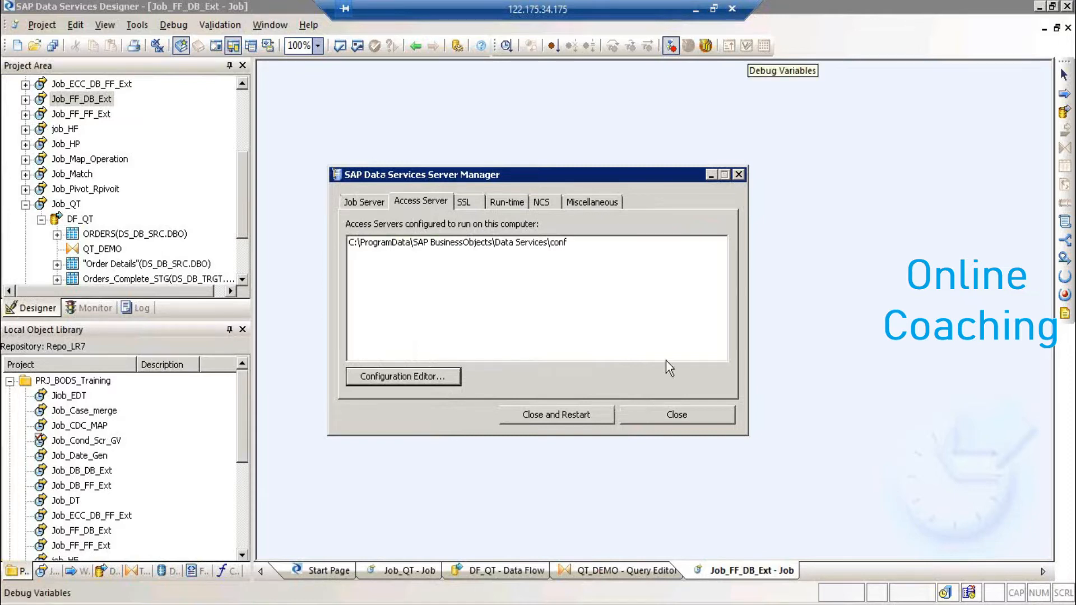
click(577, 419)
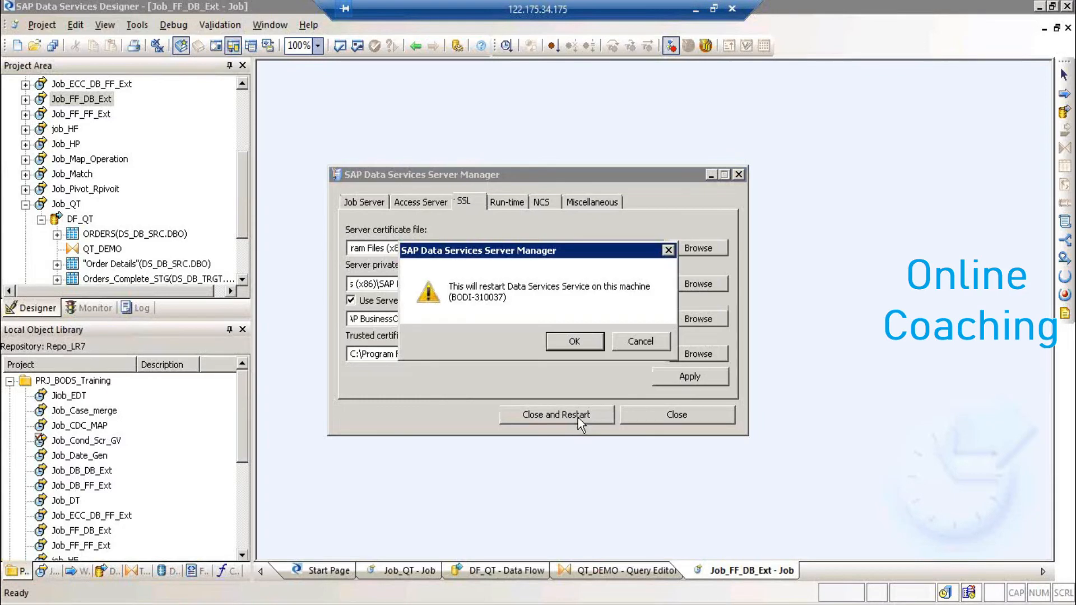
click(576, 340)
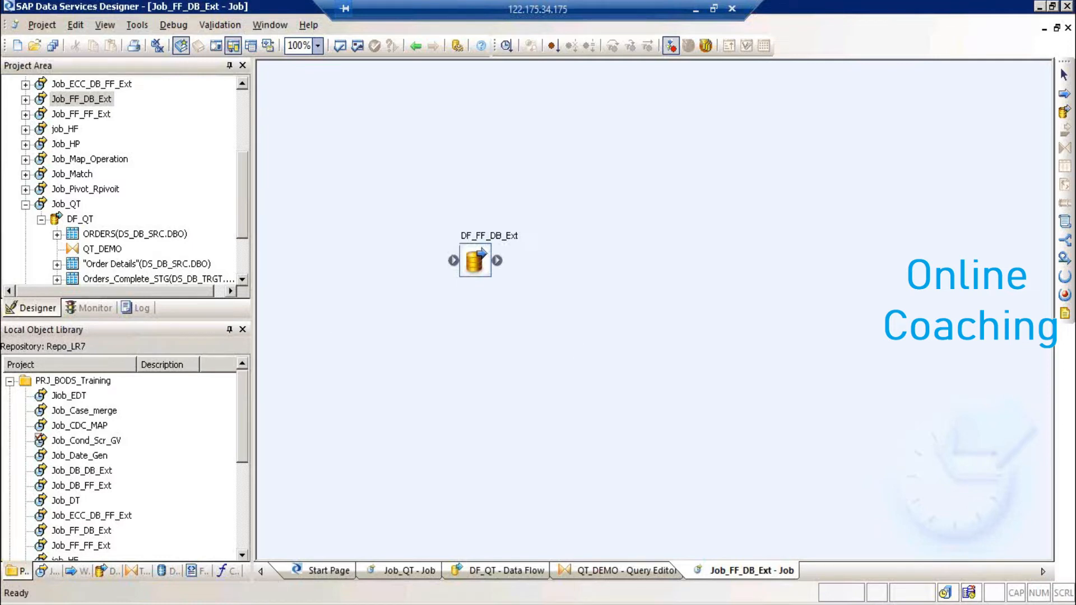
- Open Services through Control Panel's Administrative Tools
key(super)
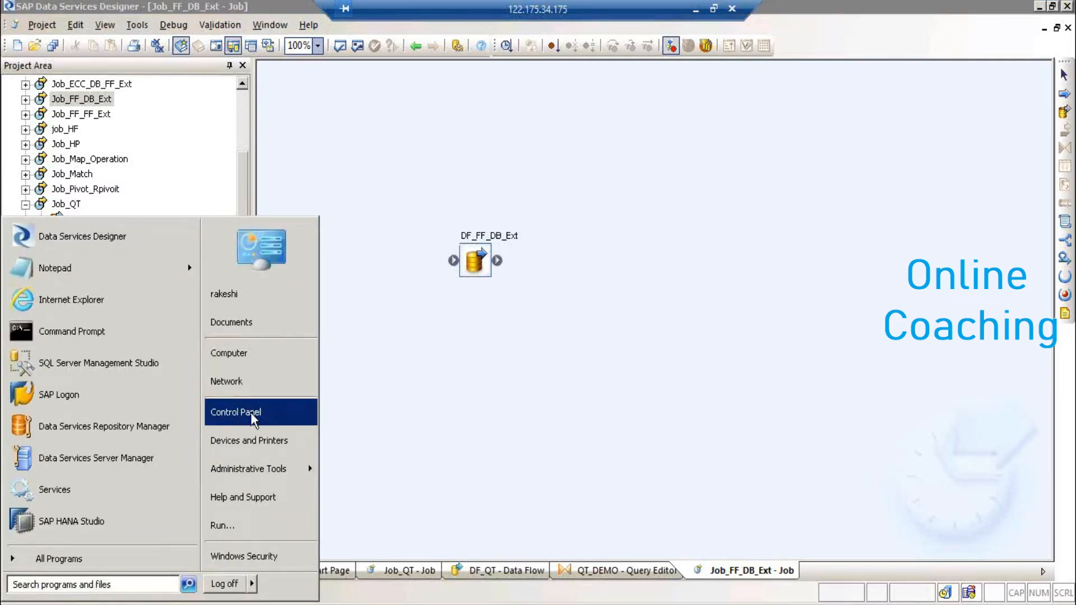
click(253, 418)
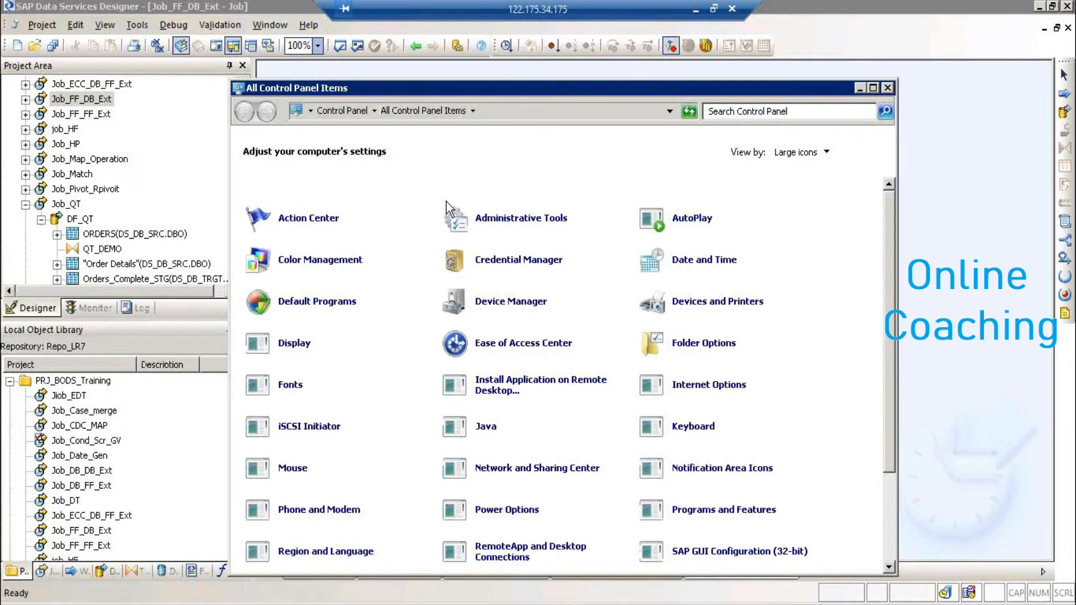
click(495, 224)
click(495, 224)
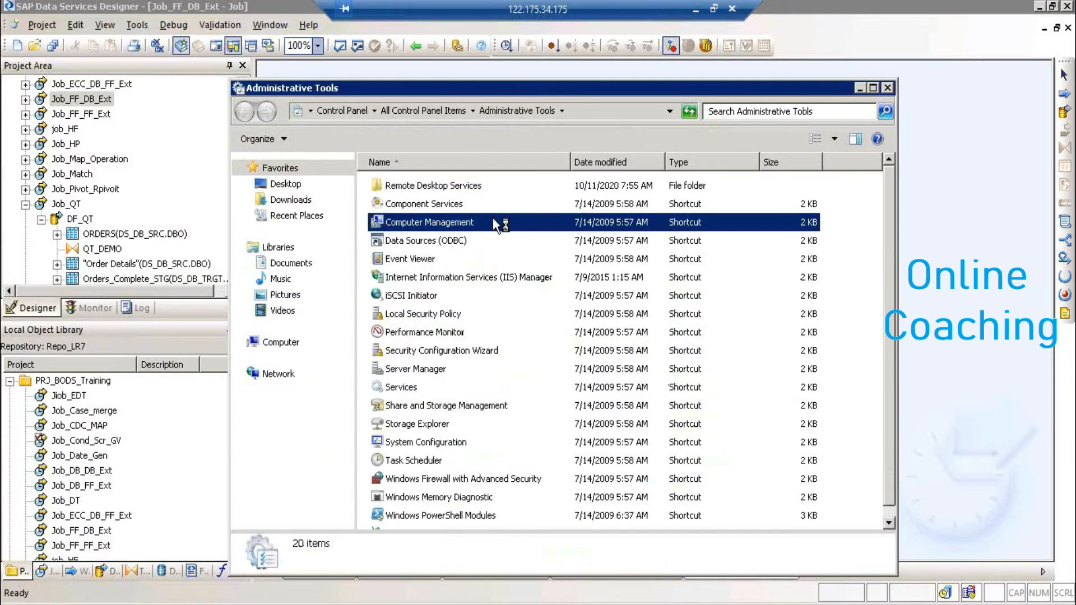
click(412, 388)
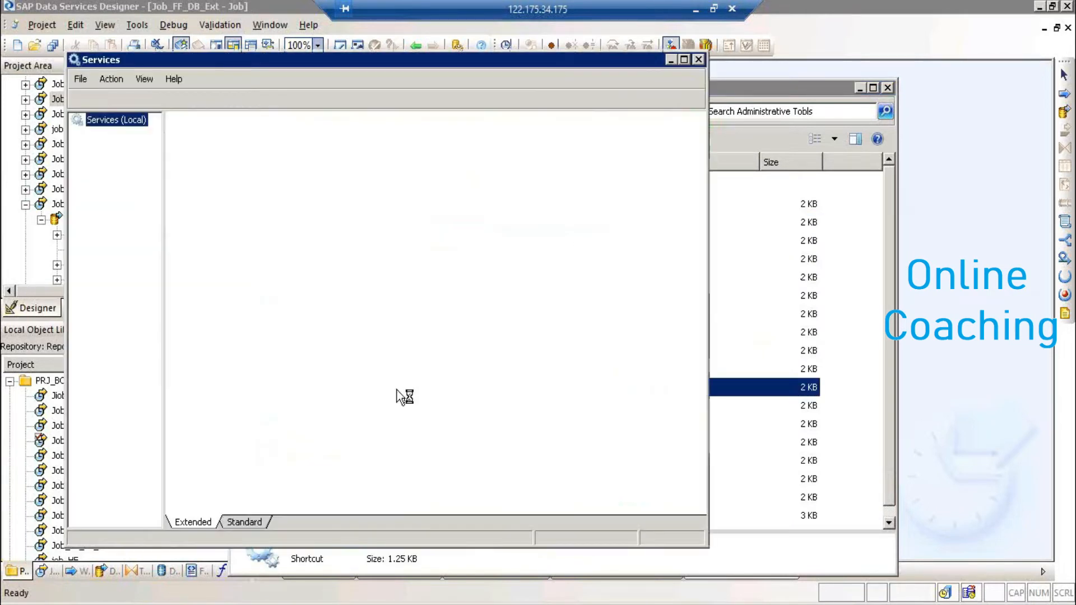
- Maximise Services, select the SAP Data Services service and refresh to confirm it is started
click(685, 59)
click(1070, 443)
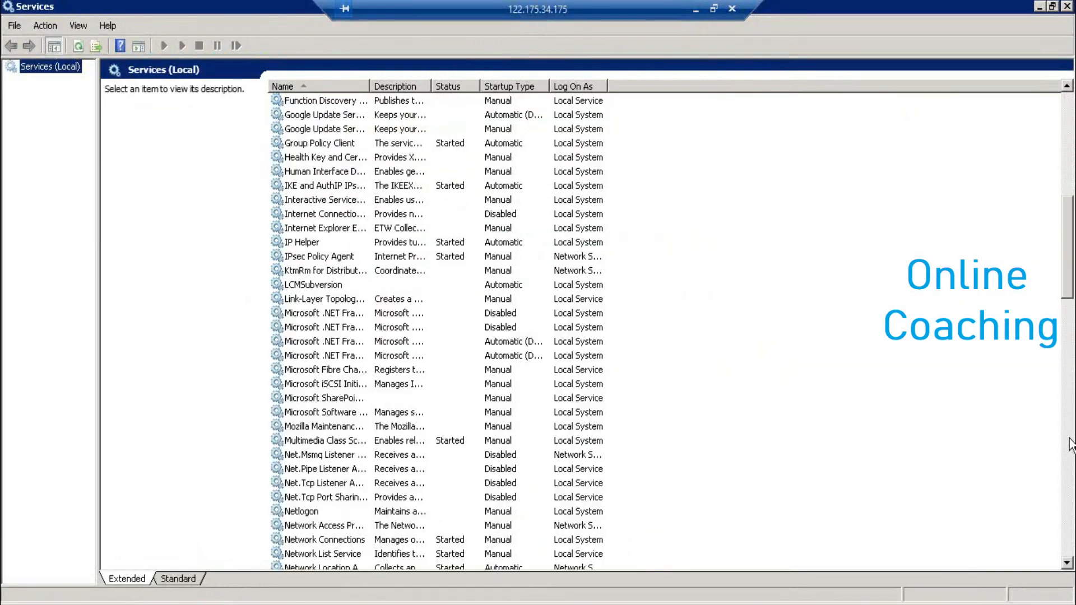
click(1070, 444)
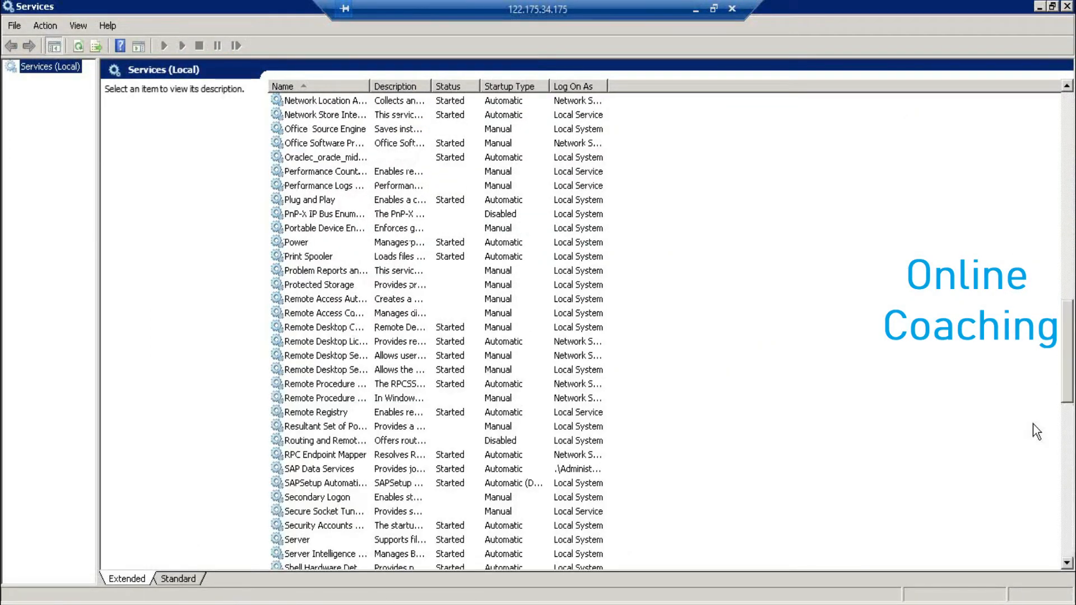
click(350, 470)
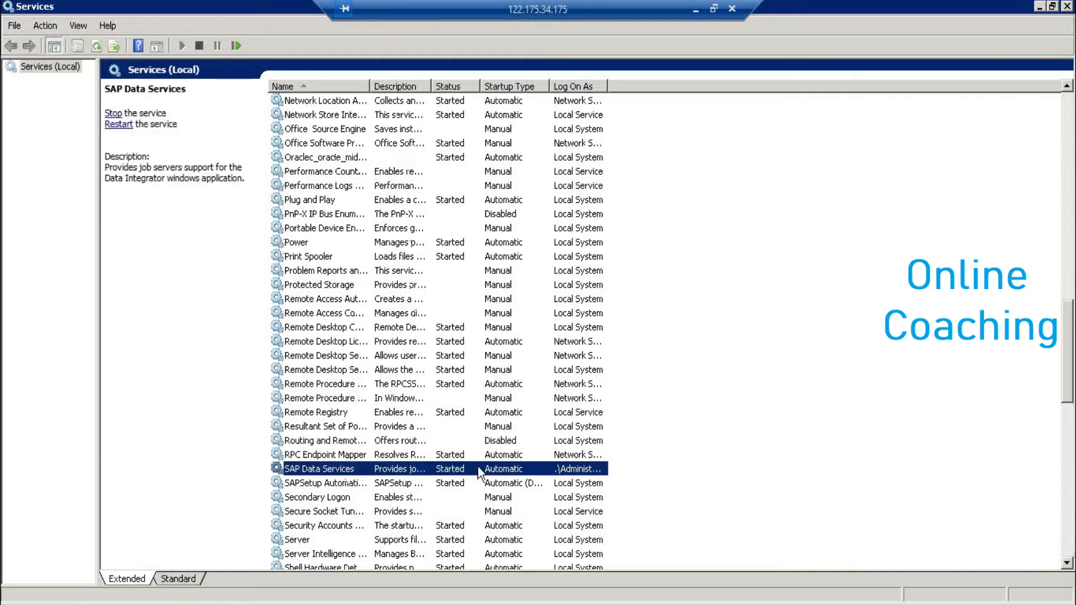
click(95, 46)
- Close the Services, Administrative Tools and Control Panel windows
click(1067, 8)
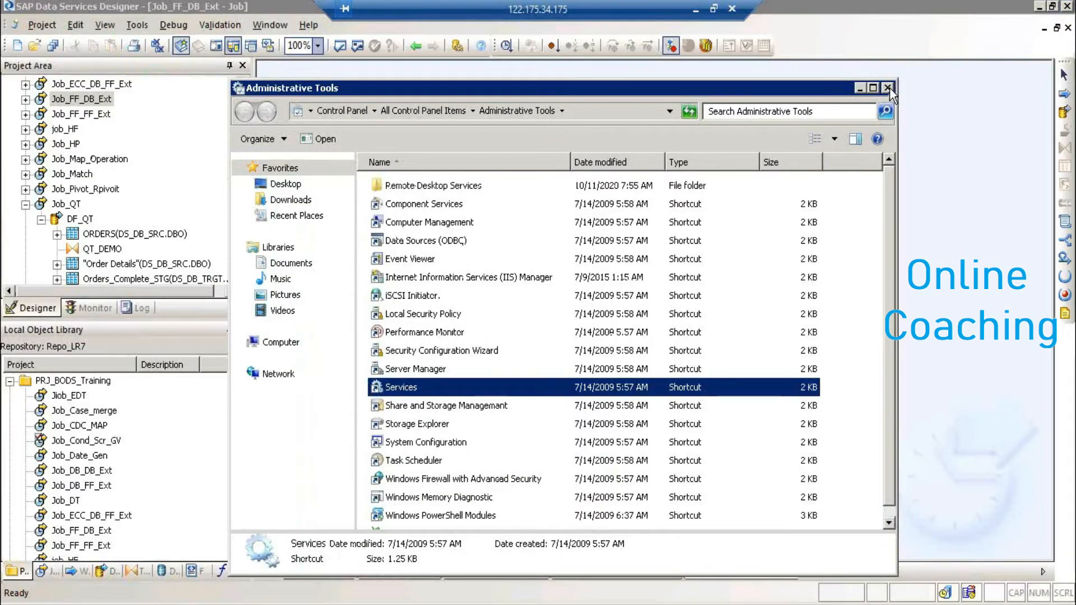
click(887, 88)
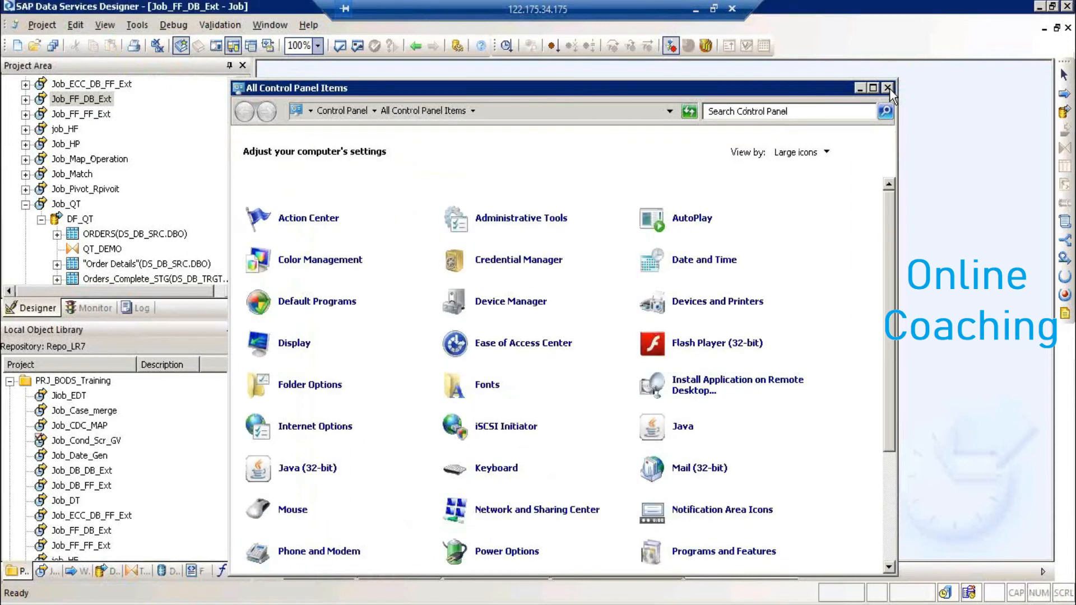
click(888, 88)
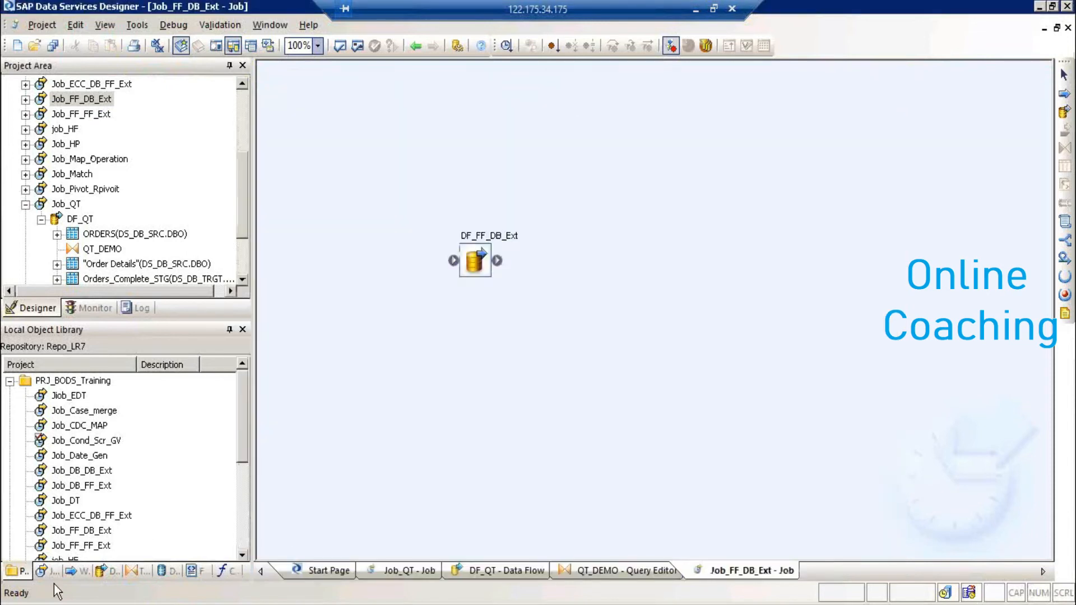
- Launch the Data Services Management Console from the SAP Data Services 4.2 program folder
click(20, 604)
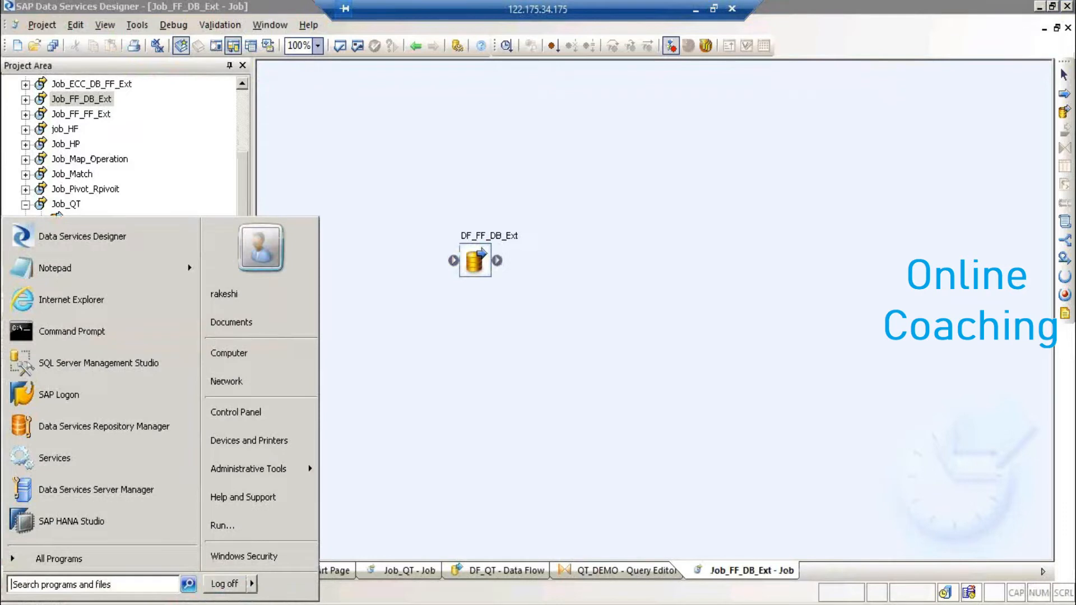
click(65, 559)
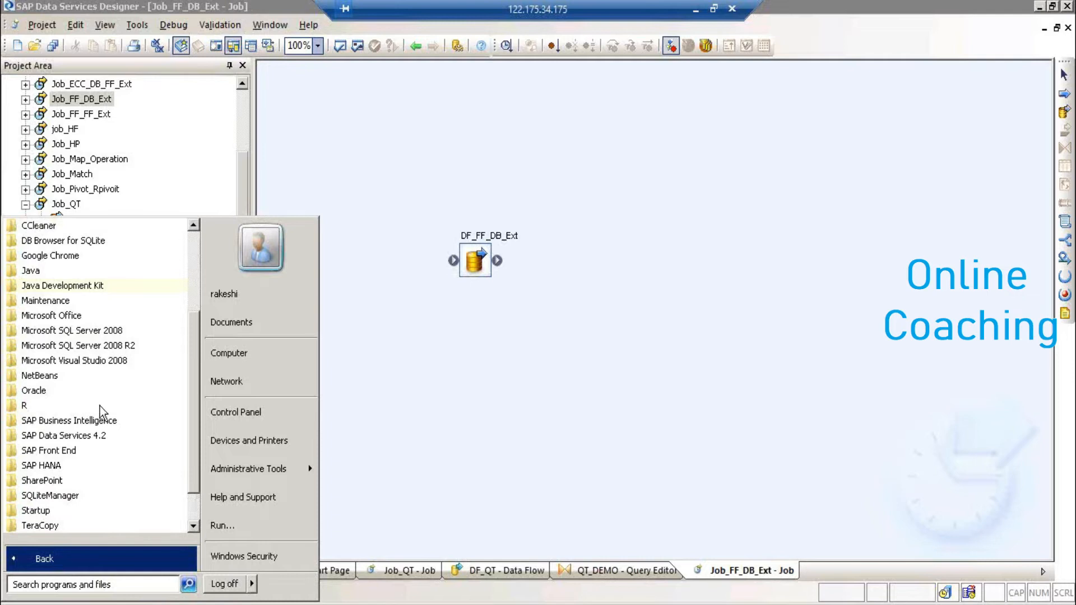
click(97, 437)
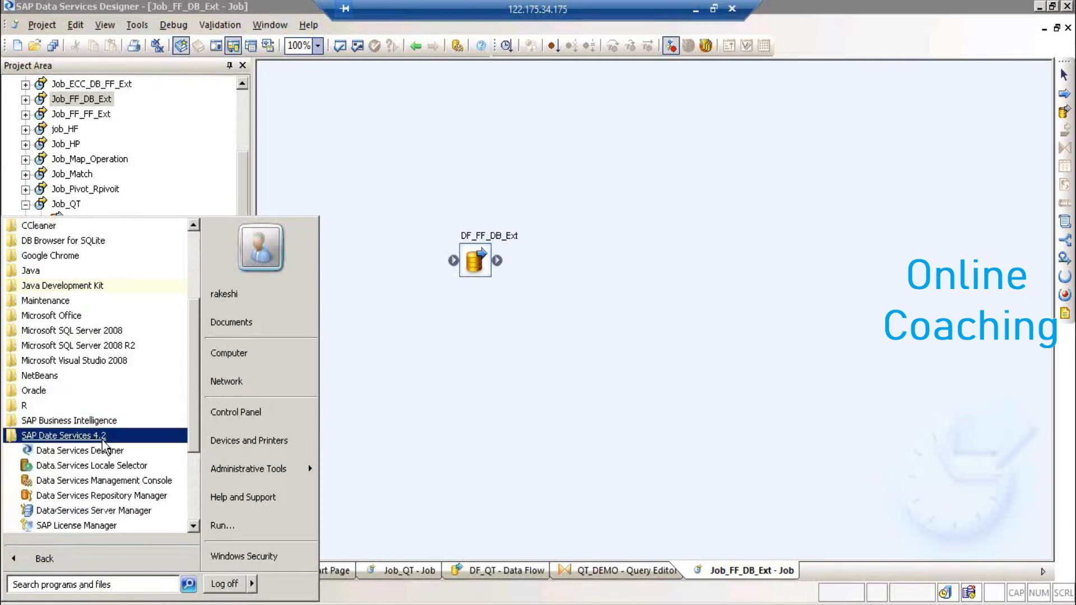
click(133, 481)
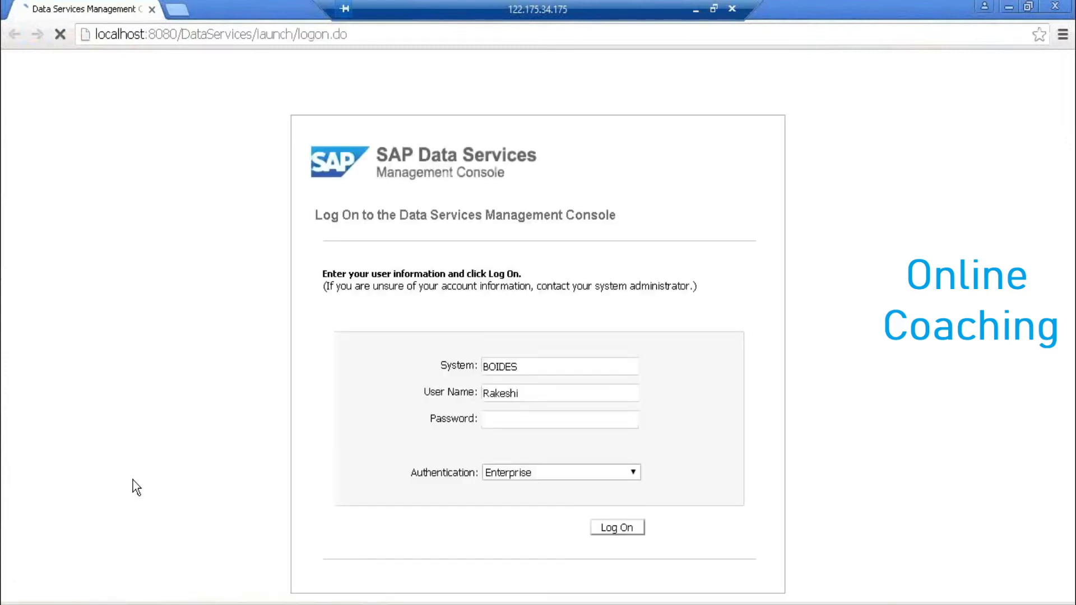
- Log on with the password and open the Administrator status page listing BOIDES:4000 under Real-Time
text(********)
key(Return)
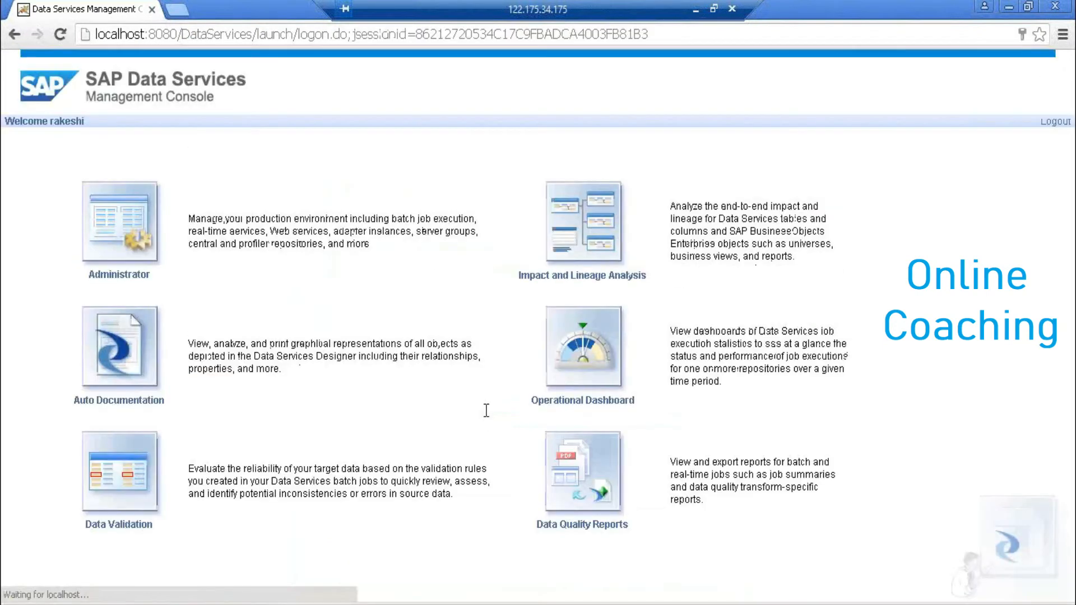
click(140, 251)
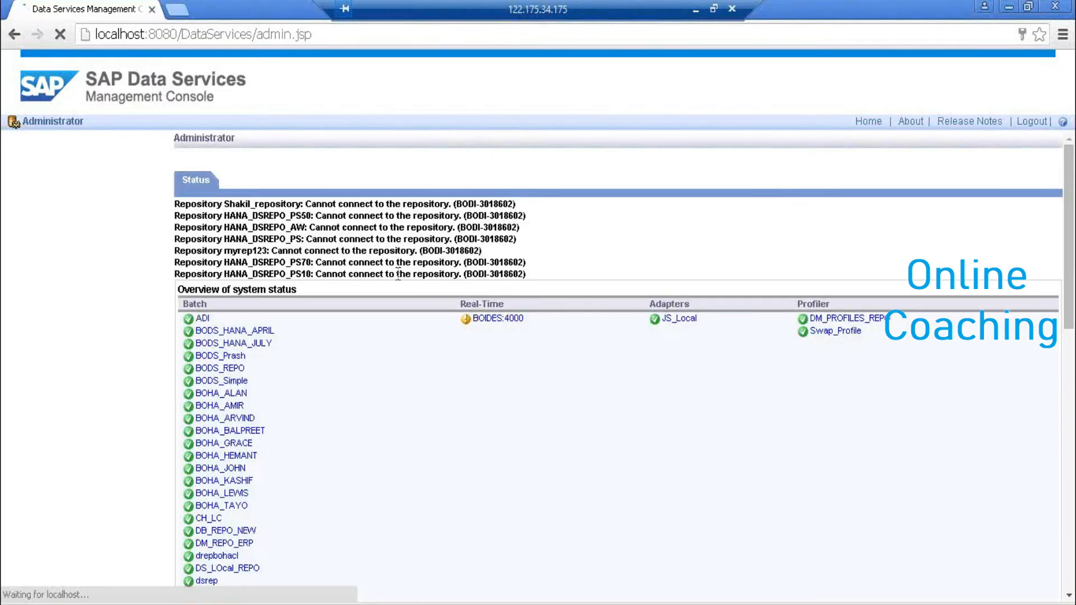
drag(529, 320, 519, 355)
click(517, 355)
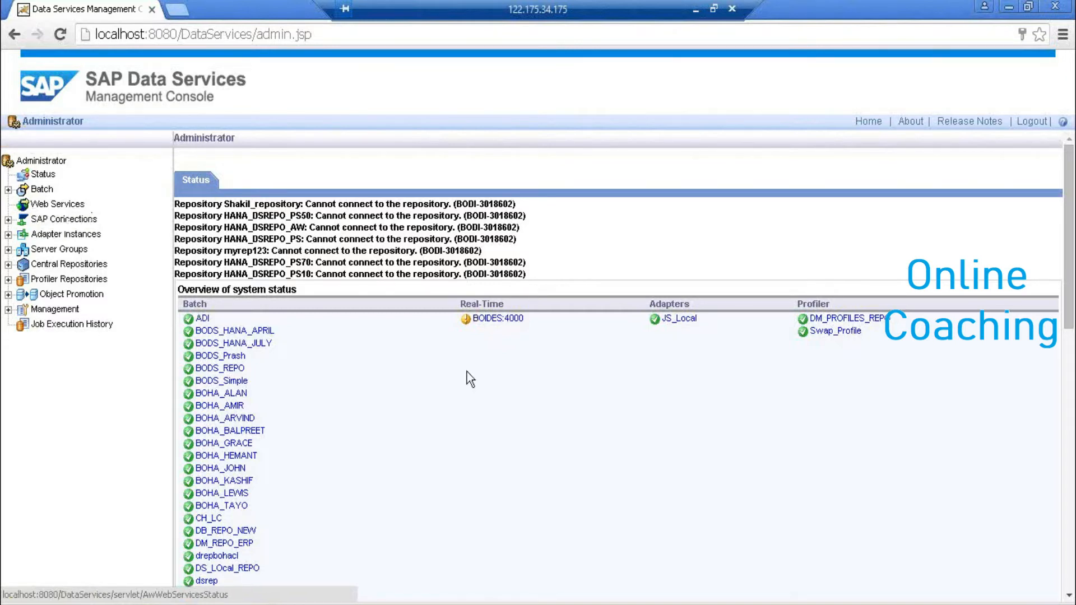
- Add access server BOIDES on port 4000 with SSL Yes and apply it
click(8, 309)
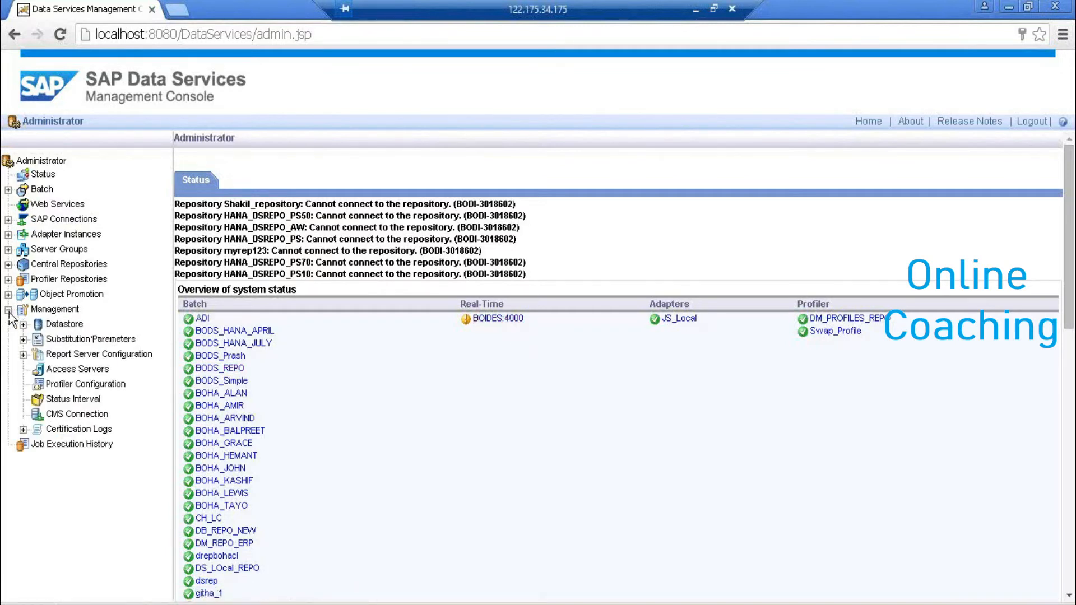
click(91, 370)
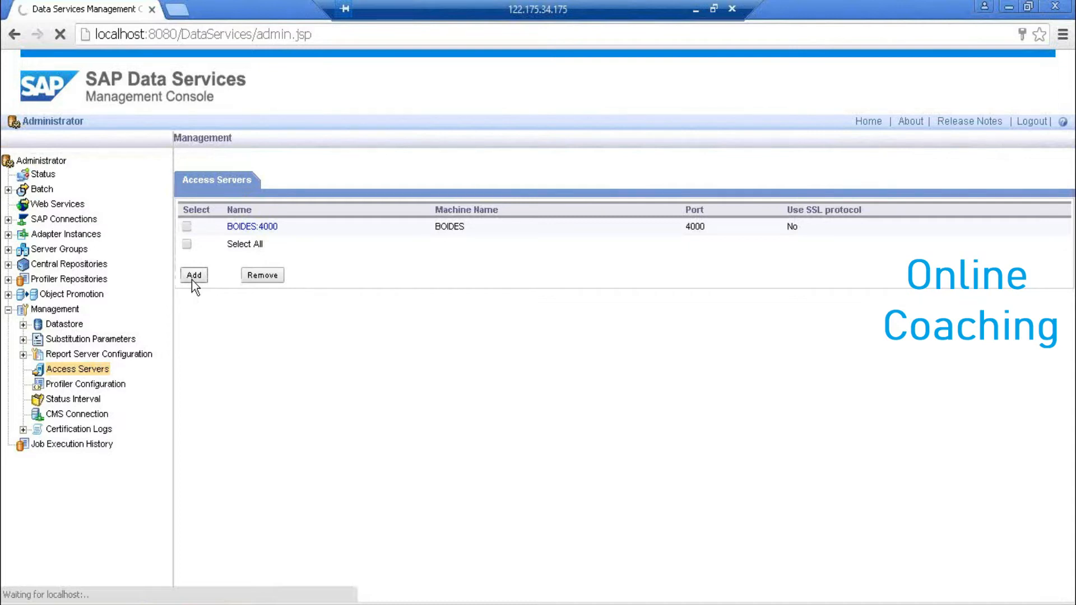
click(590, 222)
text(BOIDES)
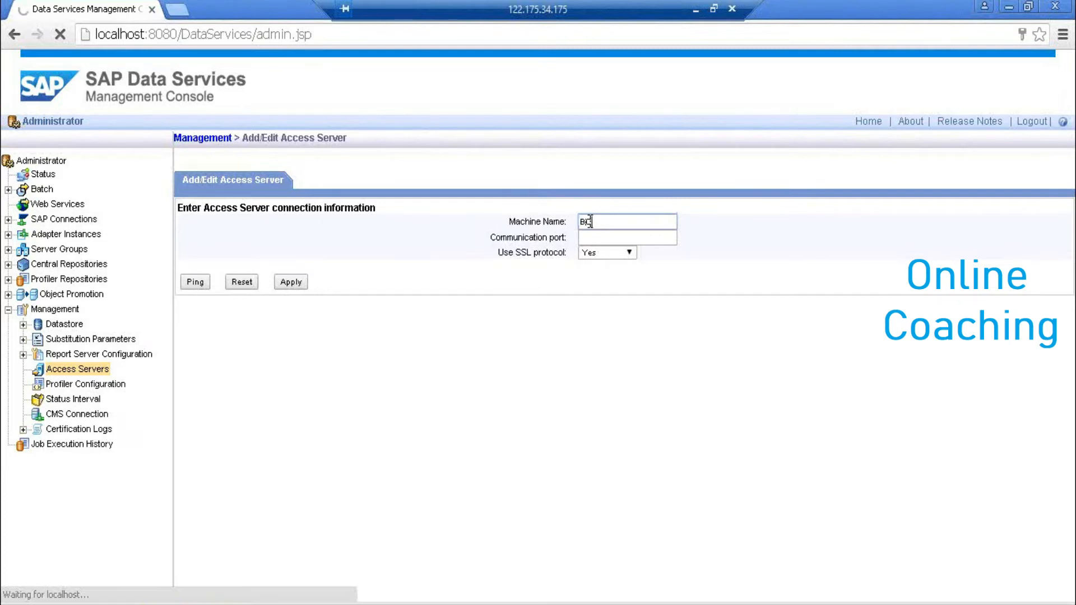
click(626, 251)
click(617, 238)
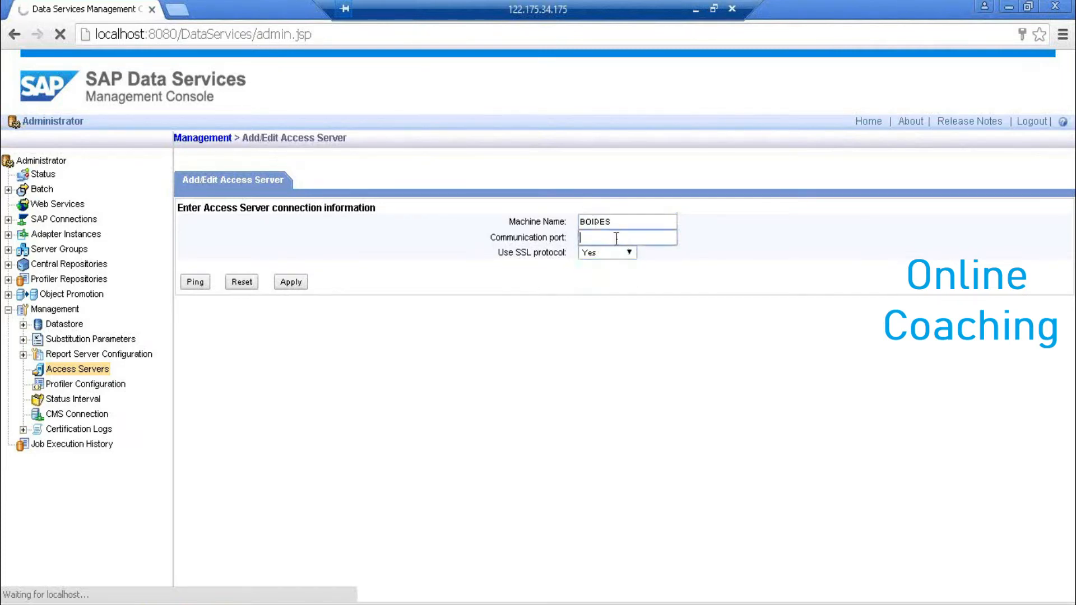
text(4000)
click(615, 255)
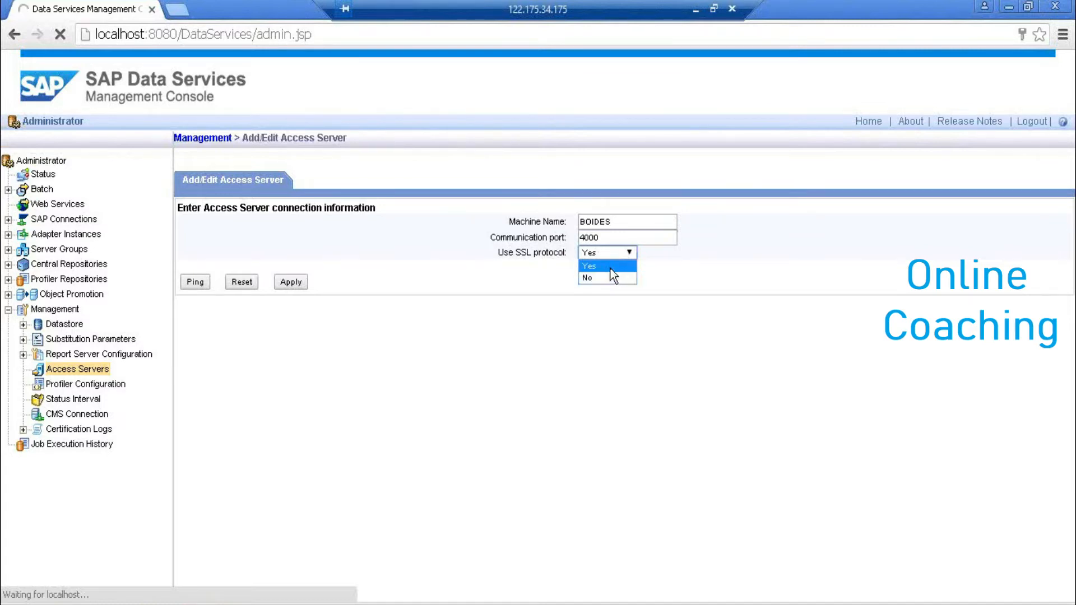
click(613, 274)
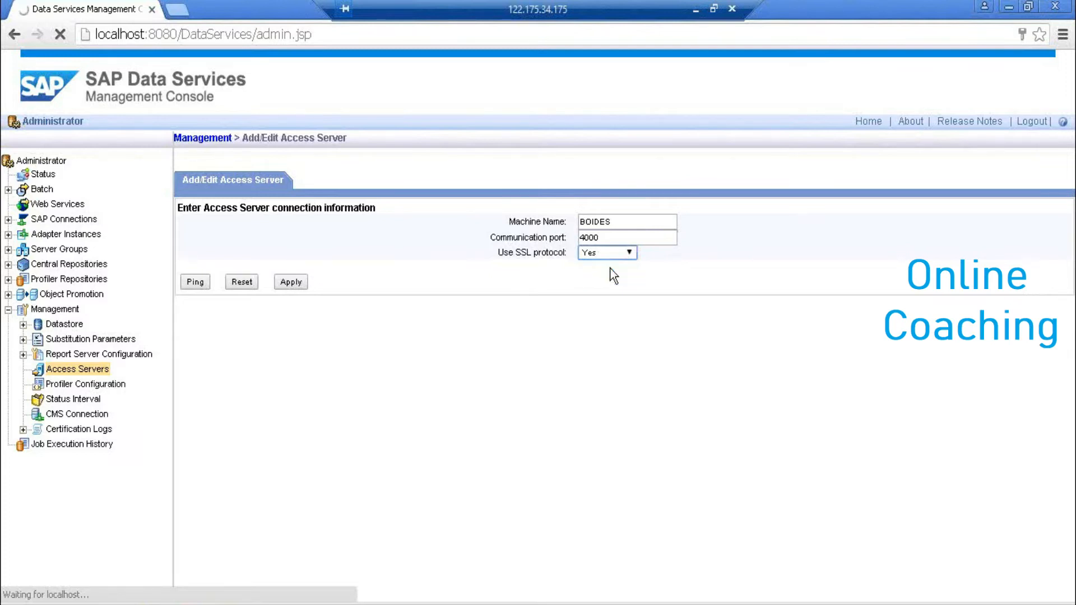
click(297, 282)
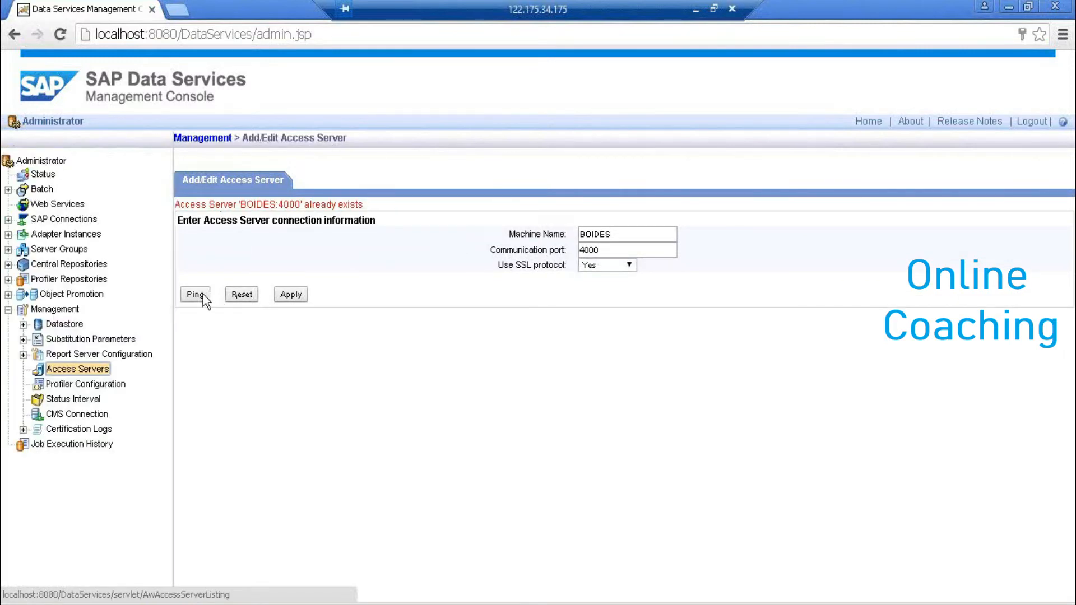
- Ping the BOIDES:4000 access server to confirm it is valid, then return to its settings
click(187, 299)
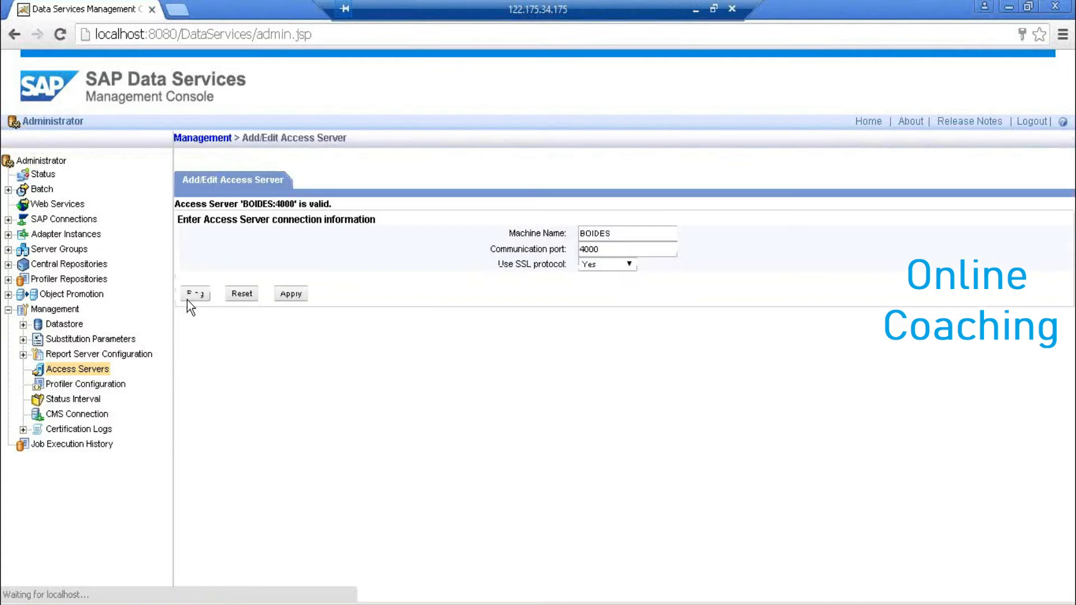
drag(200, 203, 369, 207)
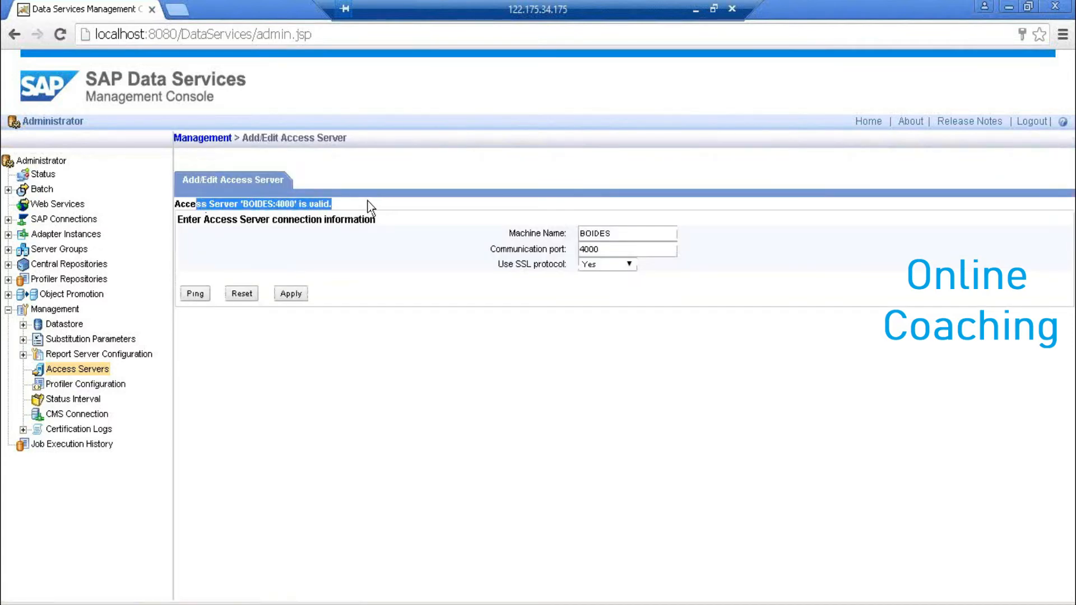
click(14, 33)
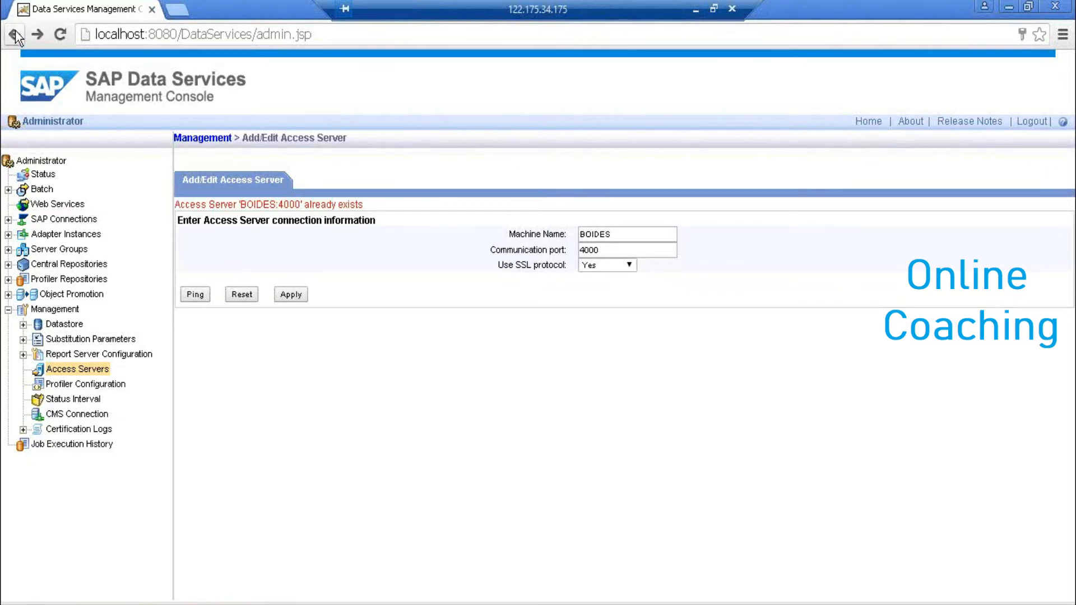
click(15, 33)
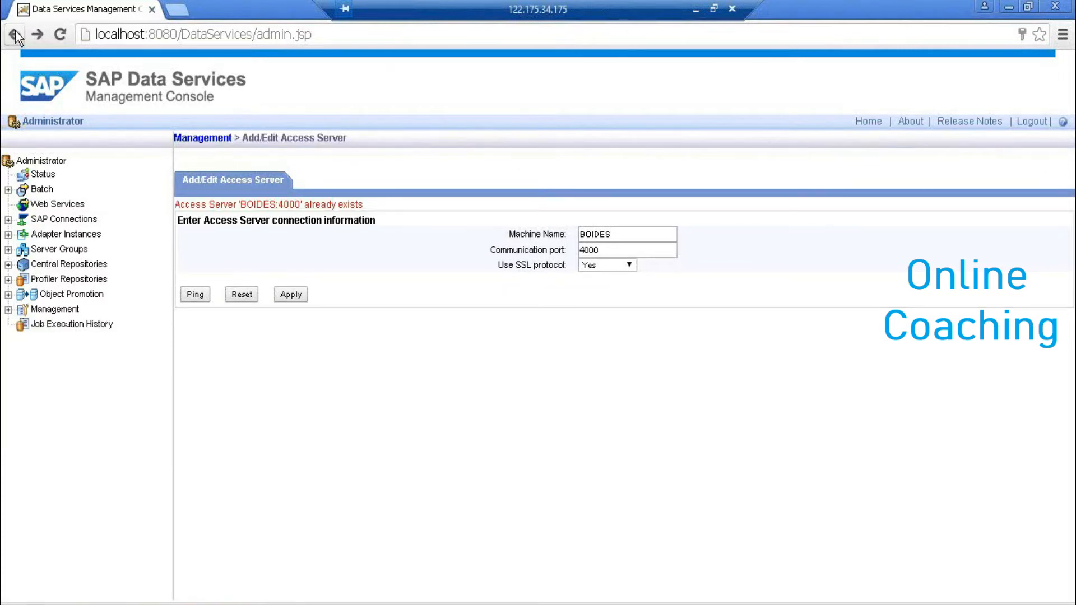
click(8, 310)
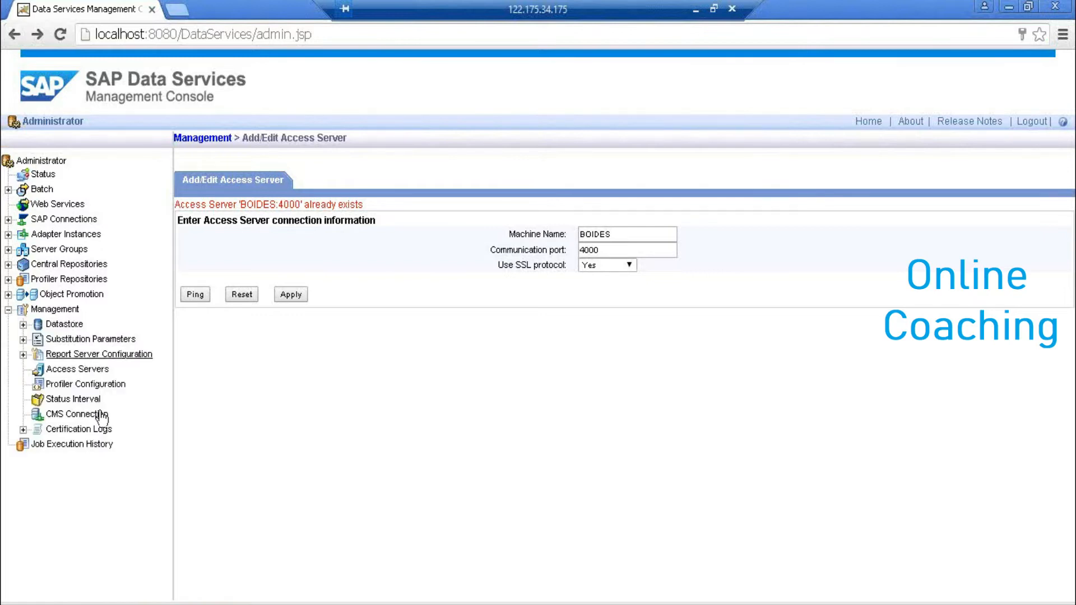
click(79, 368)
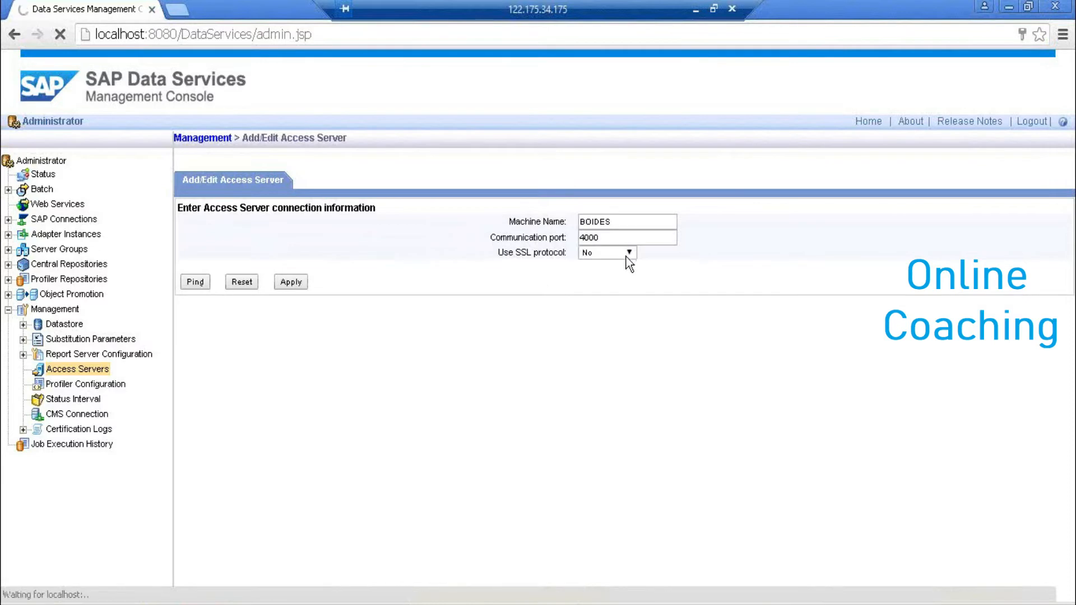
- Turn SSL on for the BOIDES:4000 access server and save
click(617, 256)
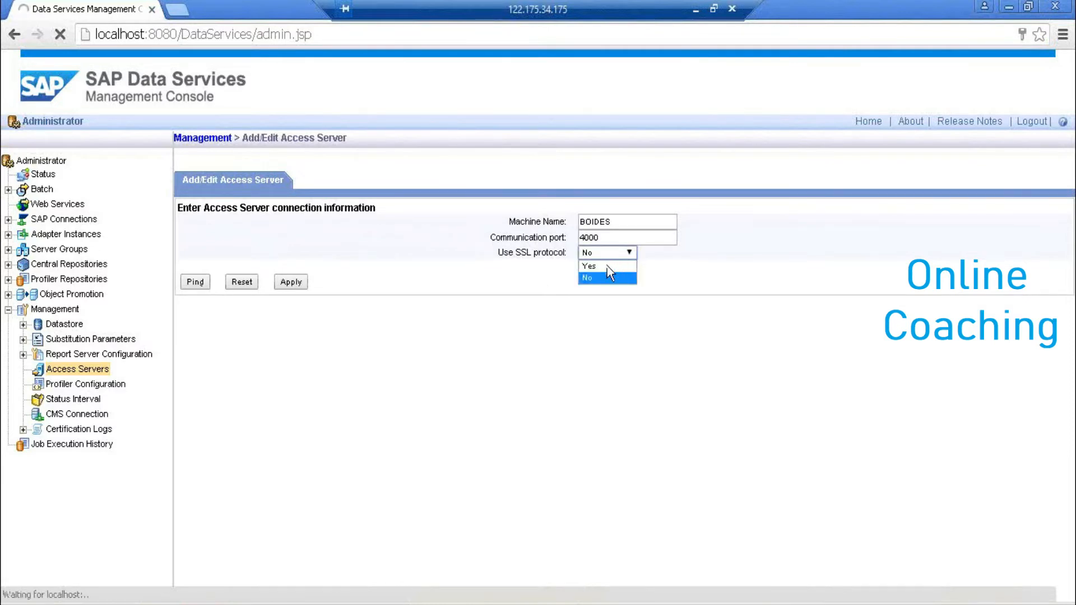
click(608, 266)
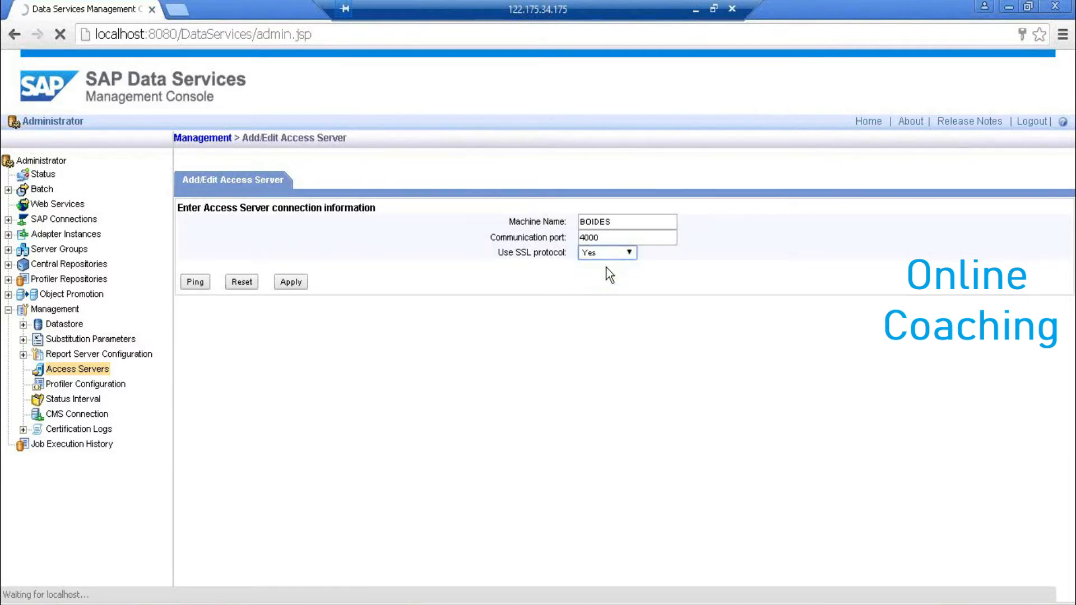
click(295, 285)
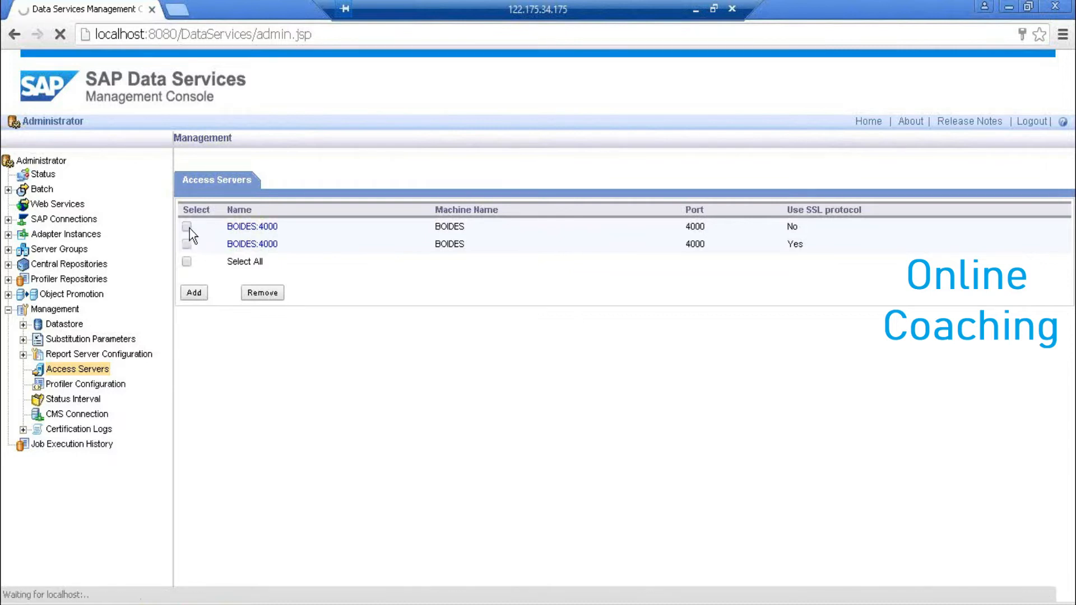
- Remove both BOIDES:4000 entries until the Access Servers list is empty
click(254, 295)
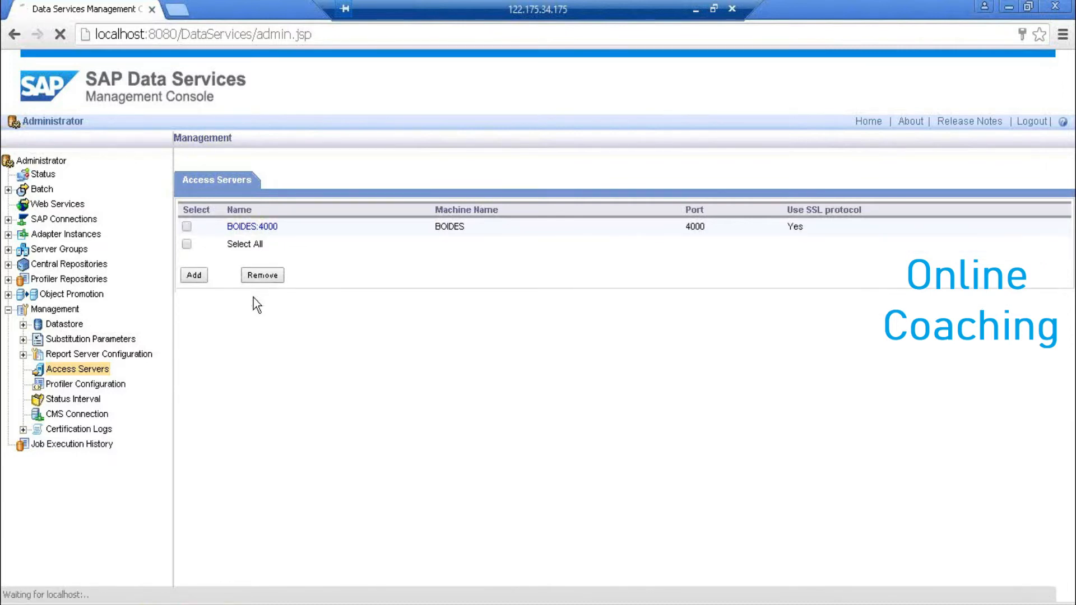
click(260, 226)
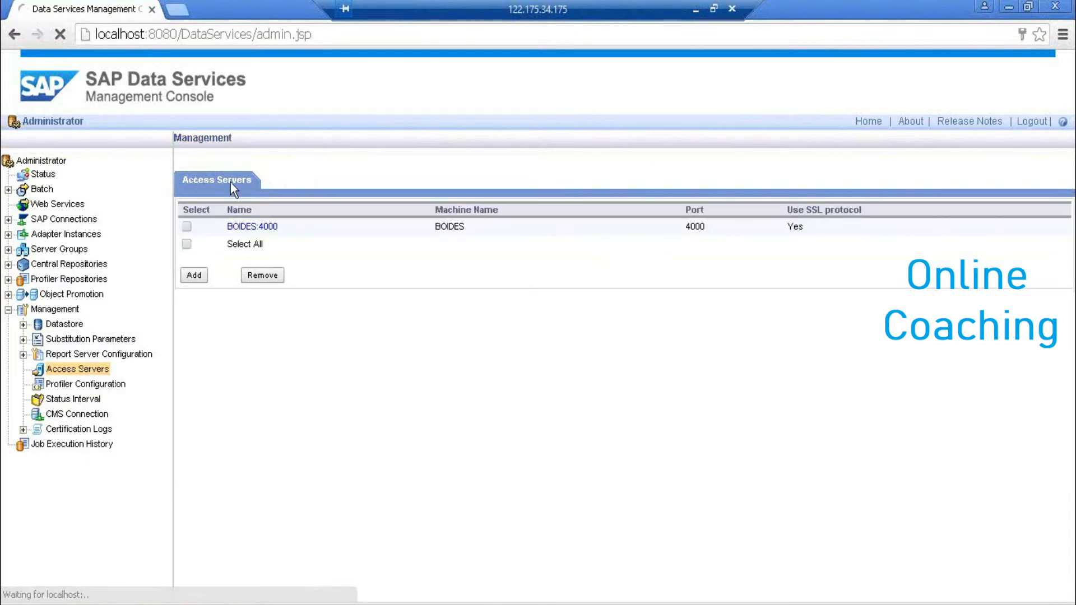
click(187, 225)
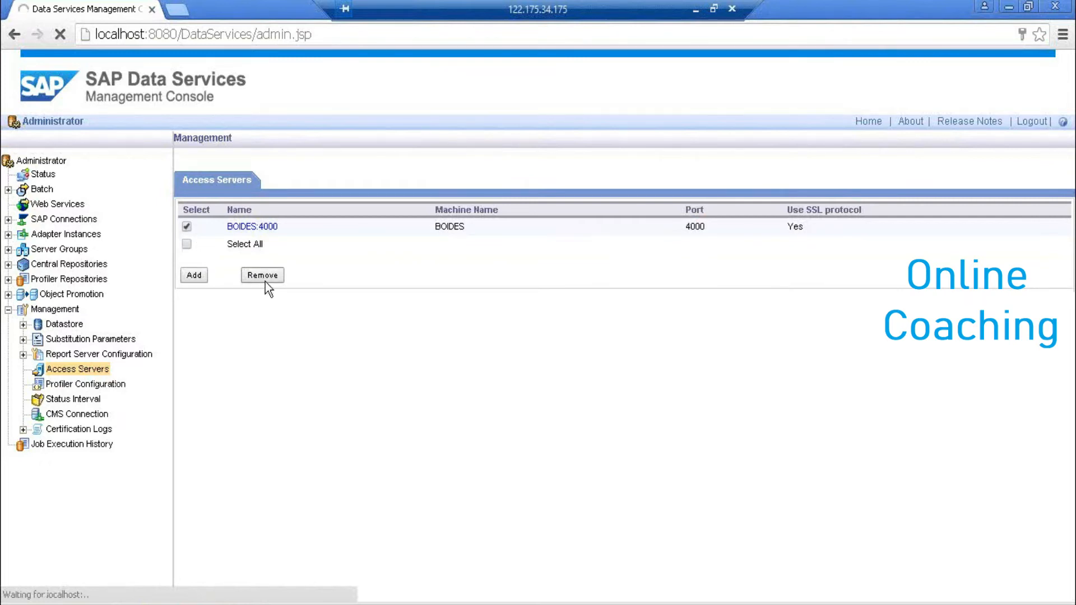
click(265, 280)
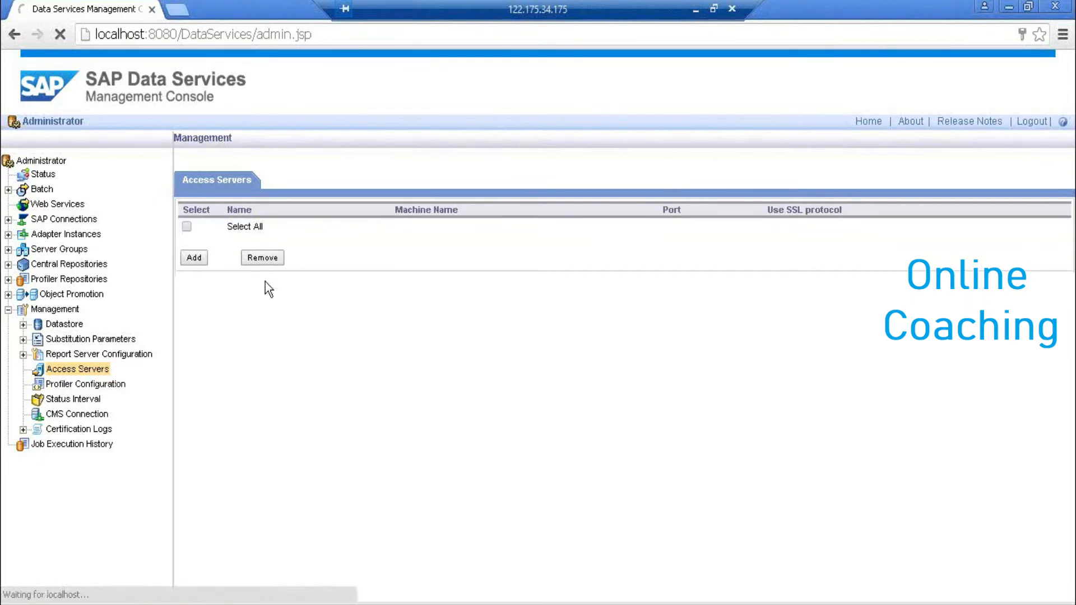
- Add access server BOIDES on port 4000, apply, then ping it to confirm it is valid
click(204, 261)
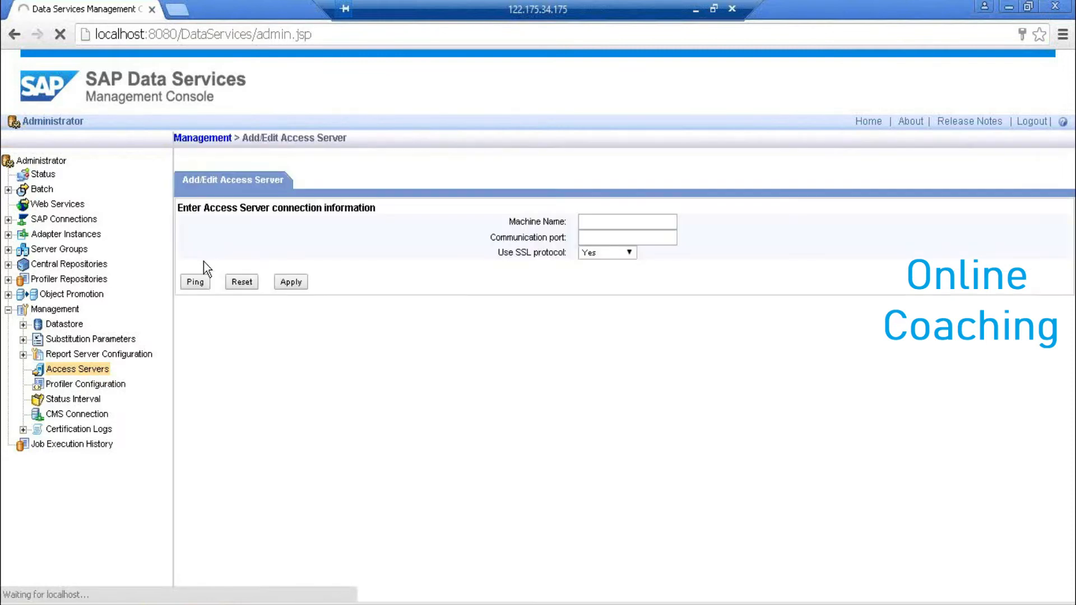
click(583, 223)
text(BOIDES)
key(Tab)
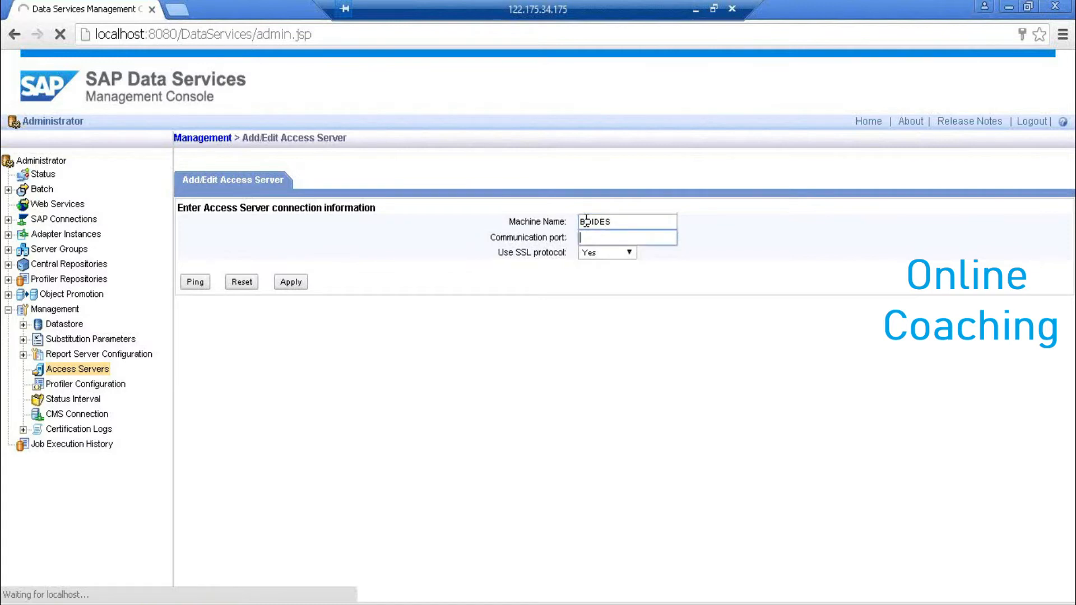
text(4000)
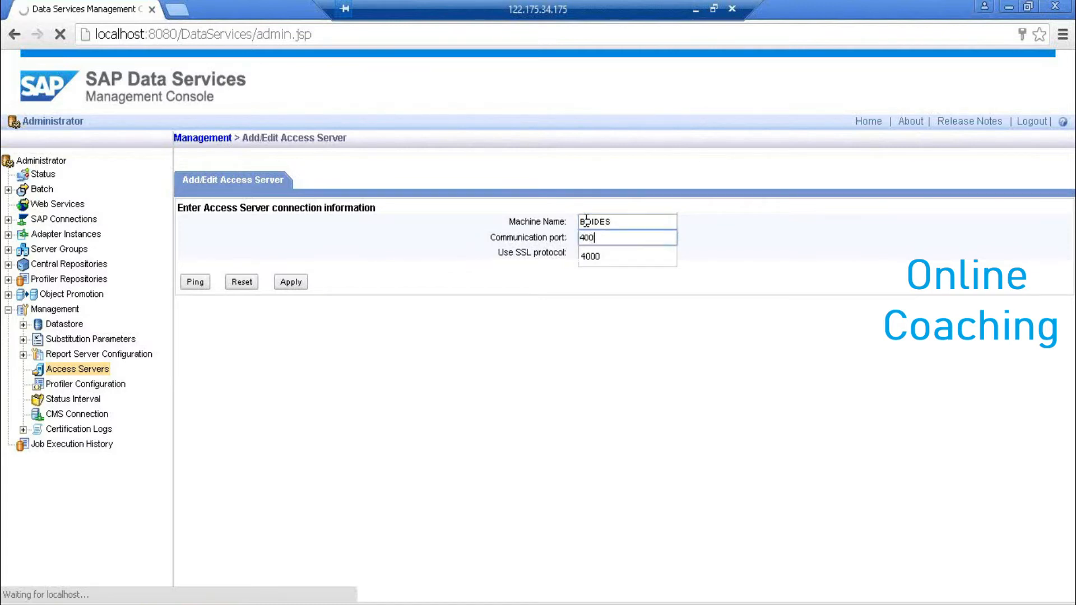
click(295, 284)
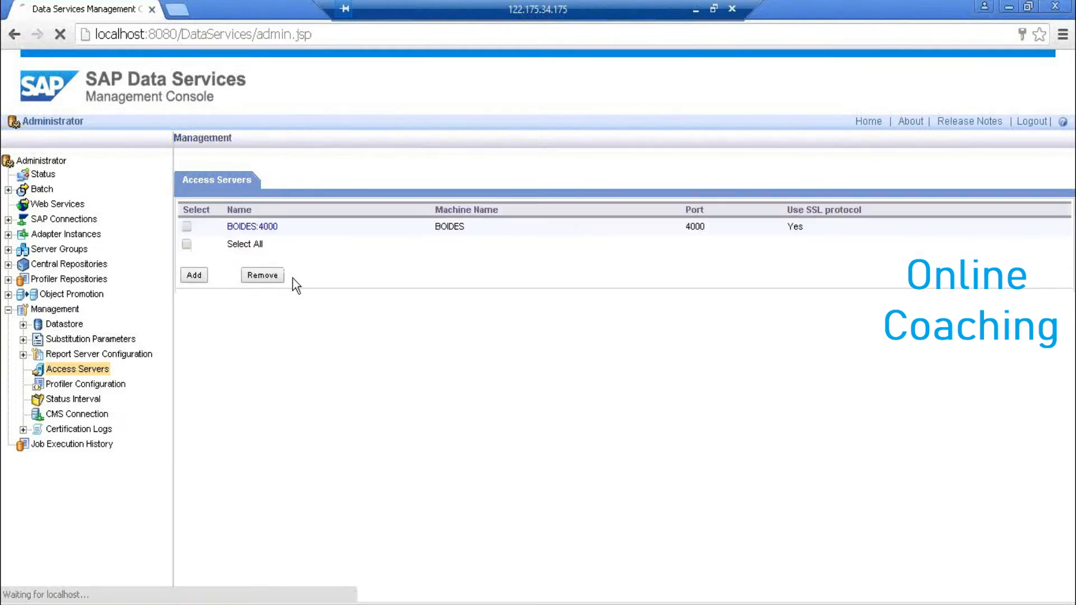
click(245, 227)
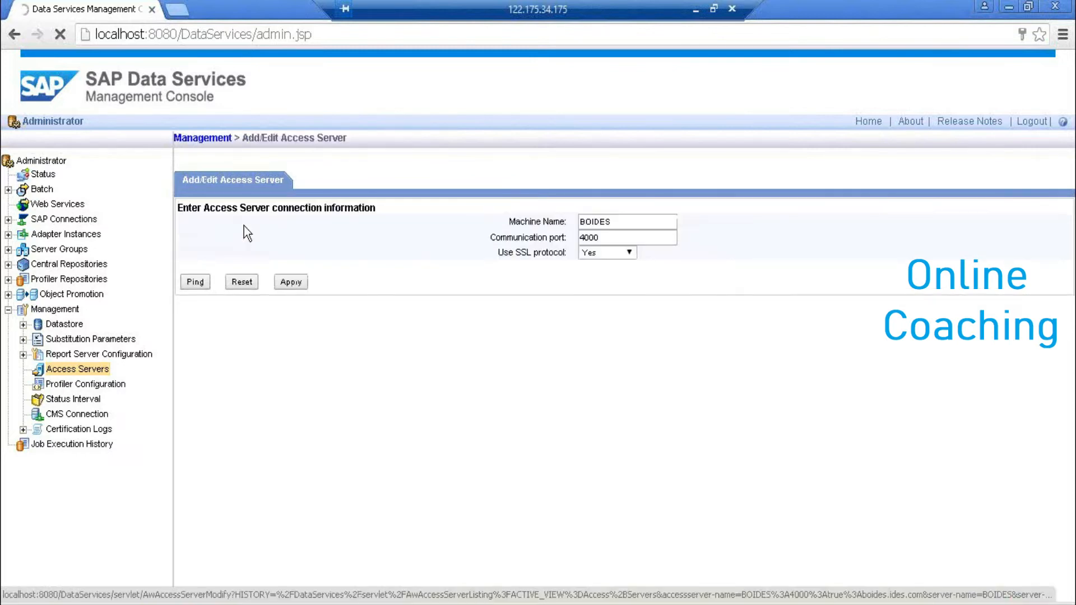
click(194, 283)
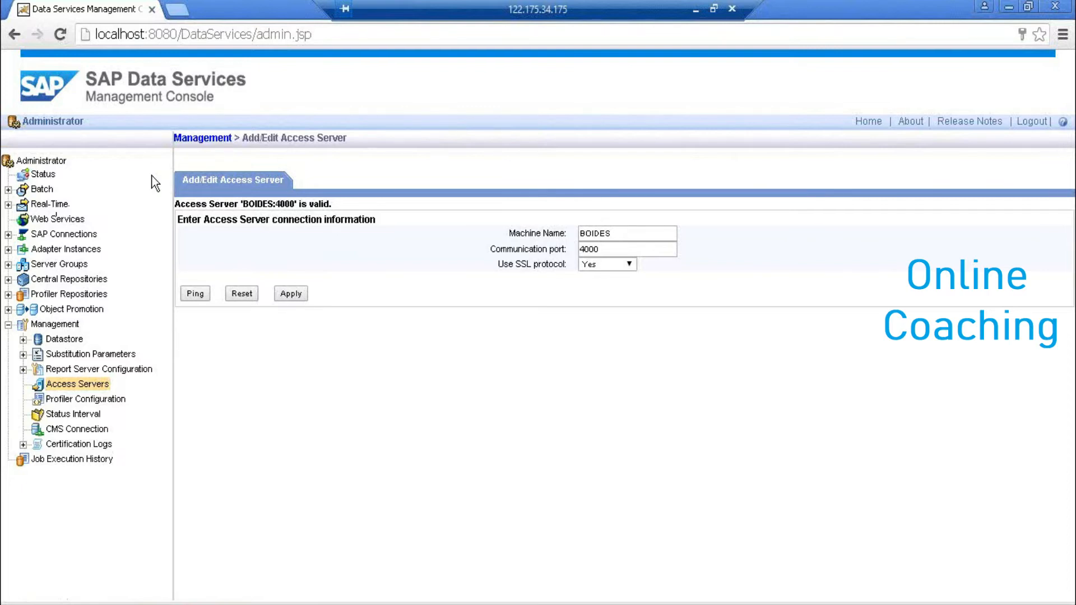
- Confirm the Status overview shows BOIDES:4000 as OK under Real-Time, then minimize Remote Desktop
click(44, 175)
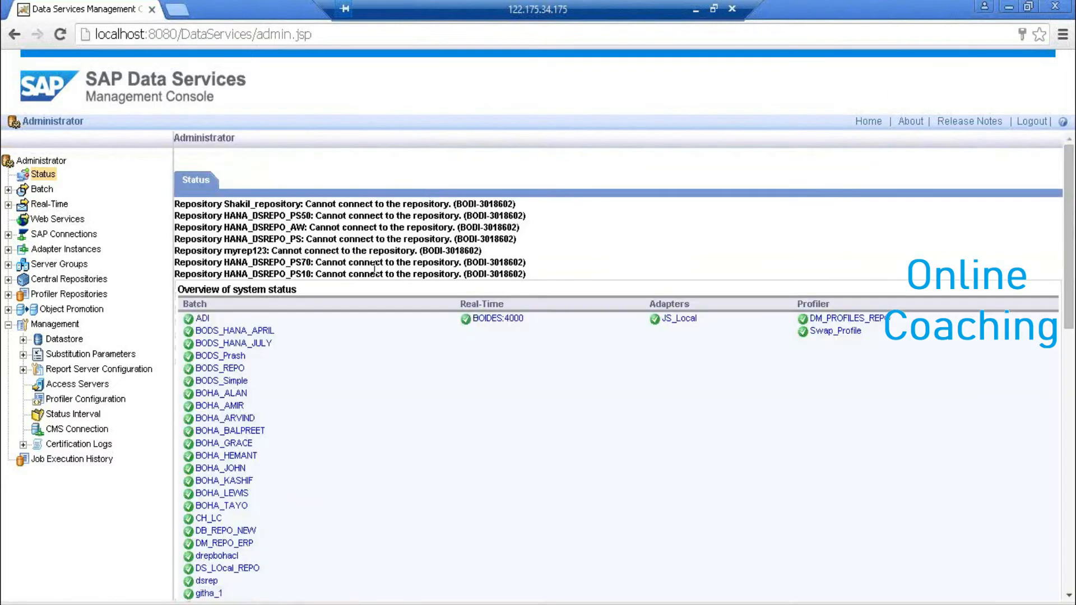
drag(530, 321, 449, 320)
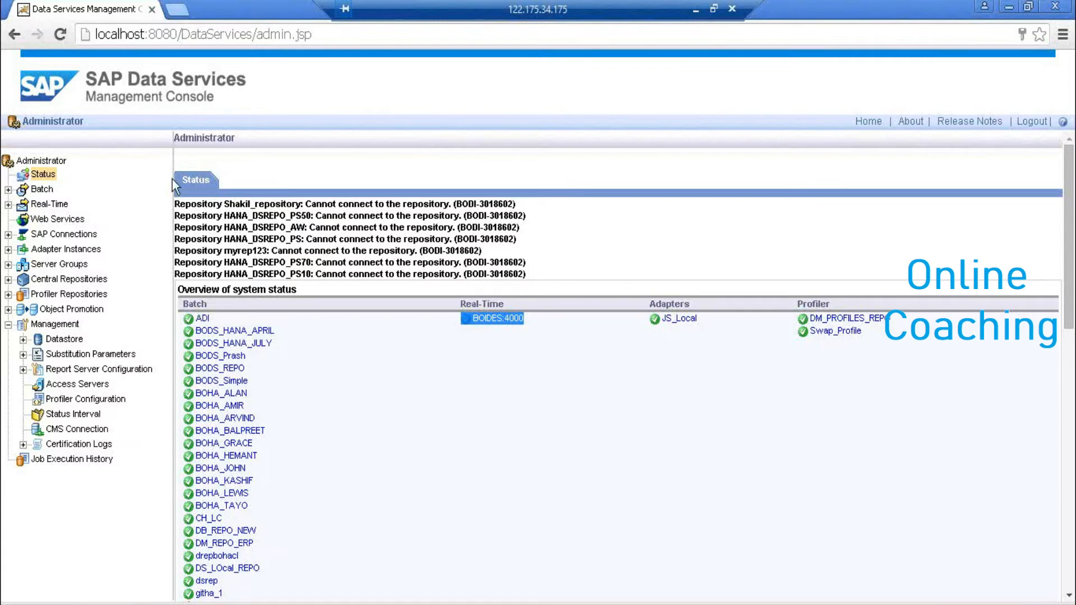
click(8, 324)
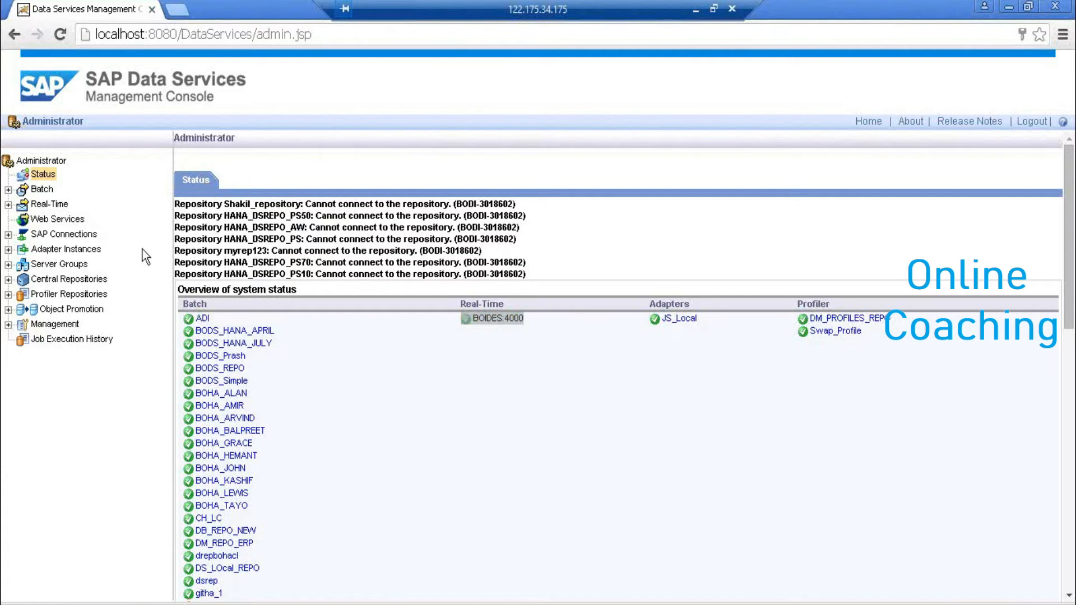
click(549, 390)
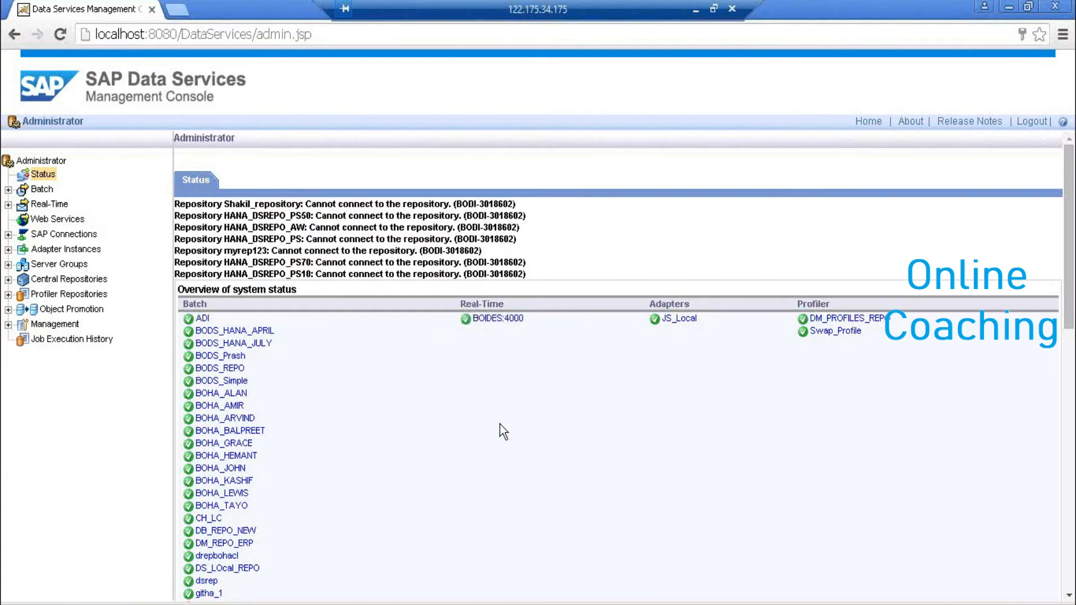
click(696, 9)
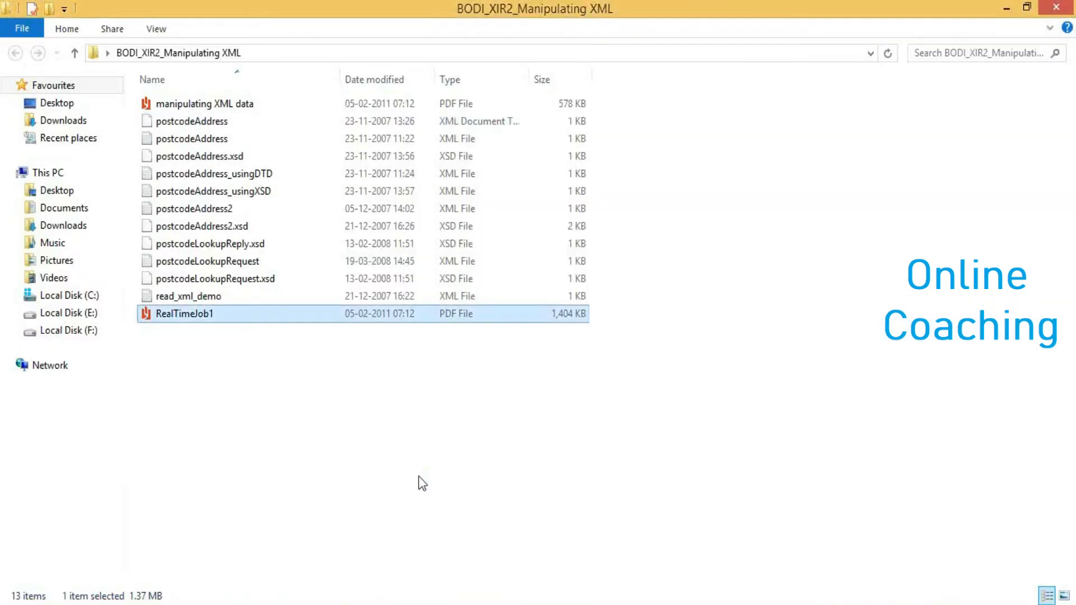
- Page through the RealTimeJob1 PDF's server setup and XML schema pages, then return to the console
key(alt+Tab)
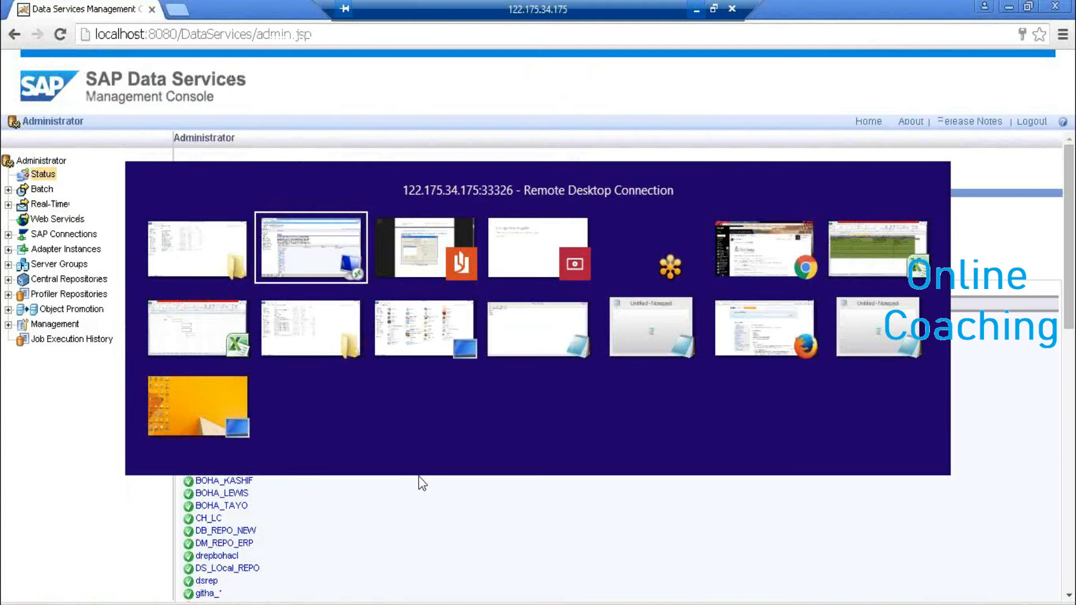
key(alt+Tab)
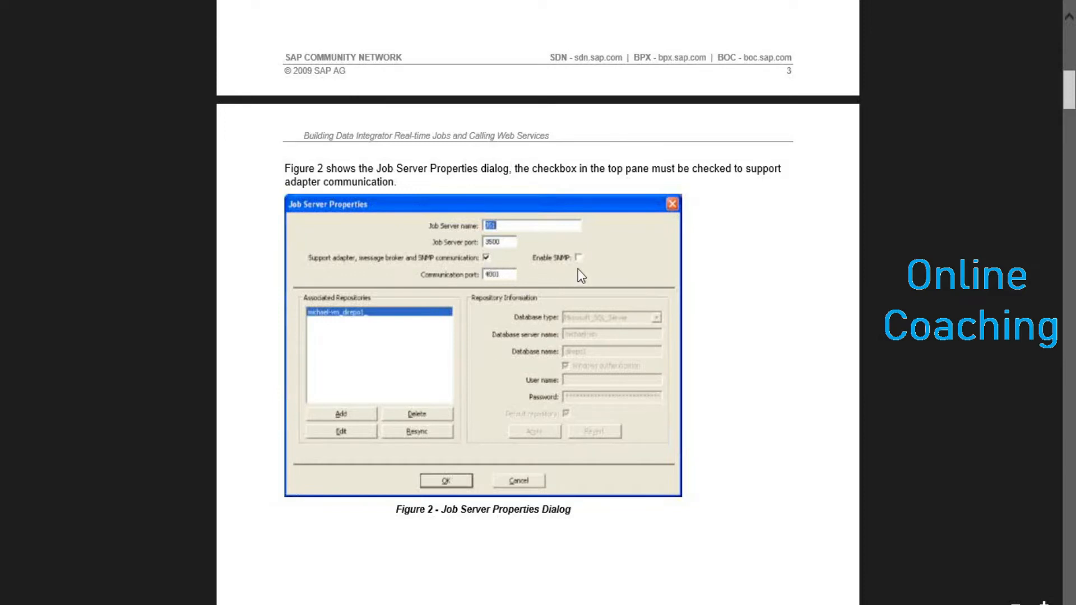
scroll(953, 483, down, 10)
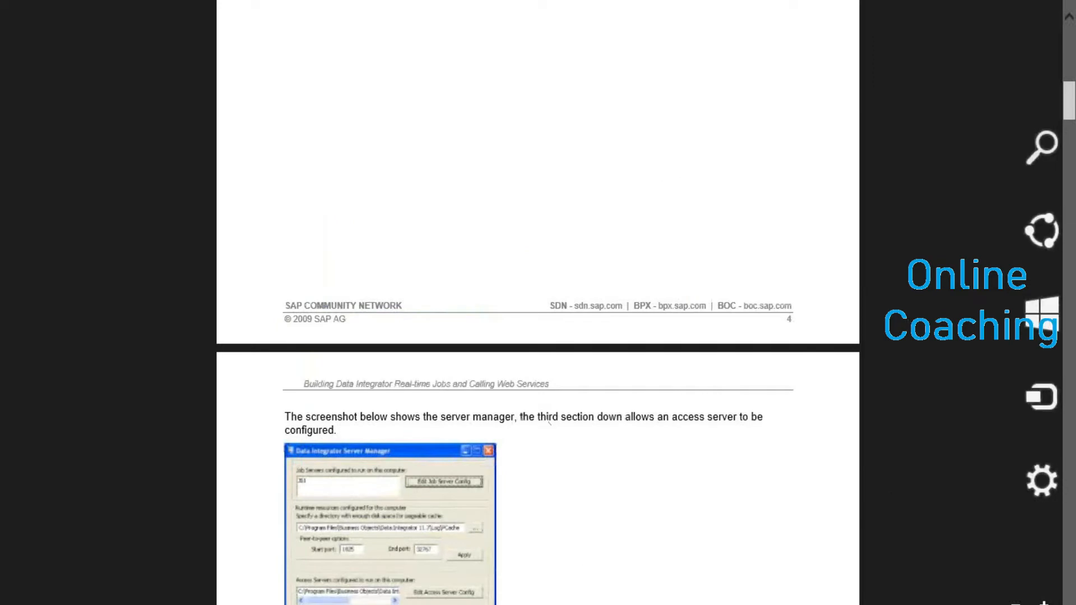
scroll(538, 393, down, 2)
scroll(538, 392, down, 2)
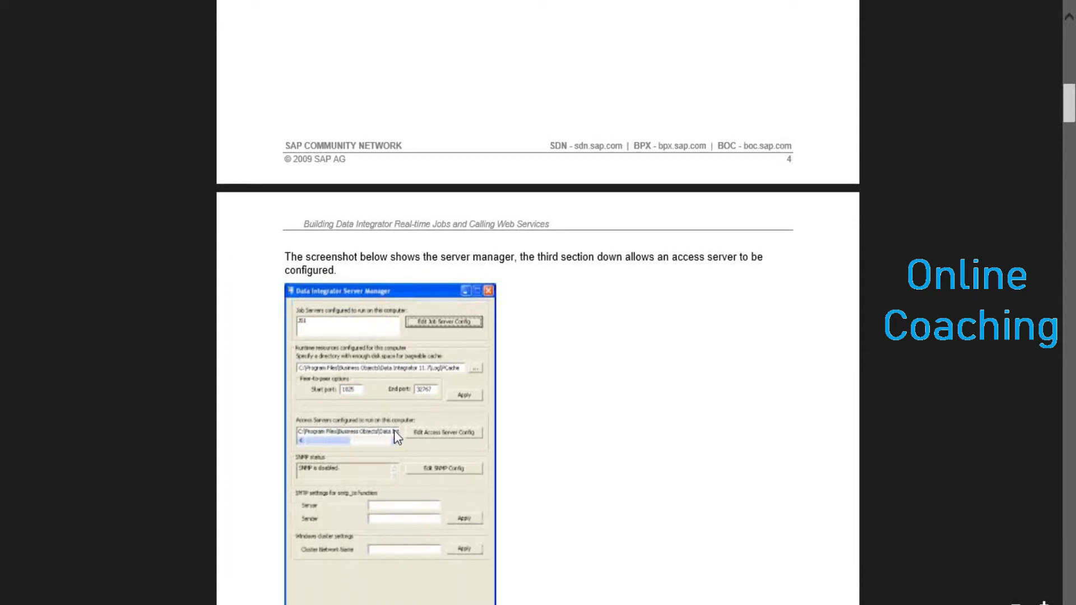
click(1073, 588)
click(1072, 587)
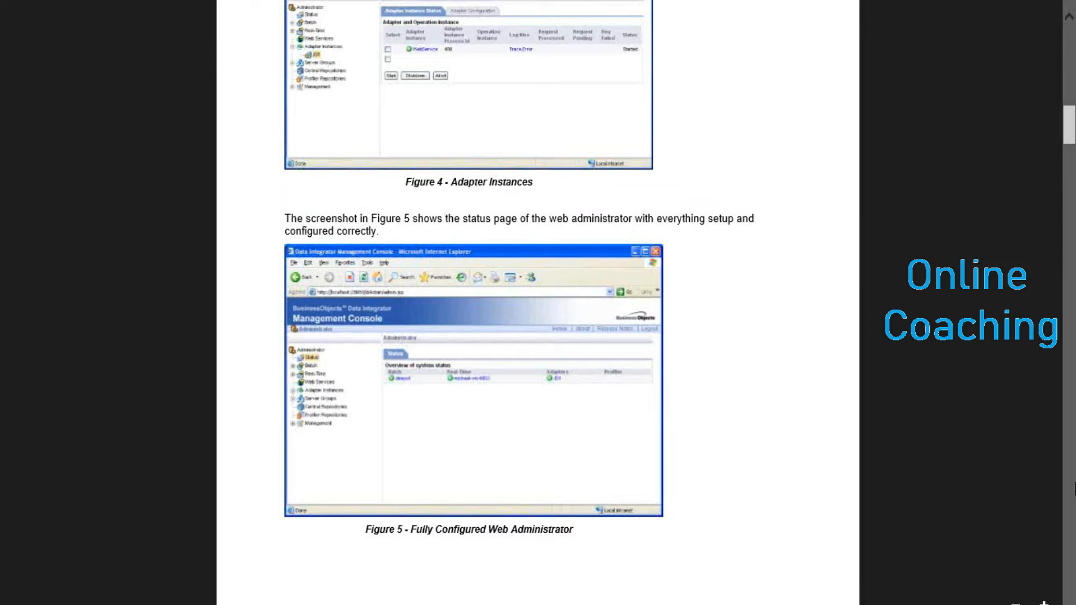
click(1071, 547)
click(1071, 547)
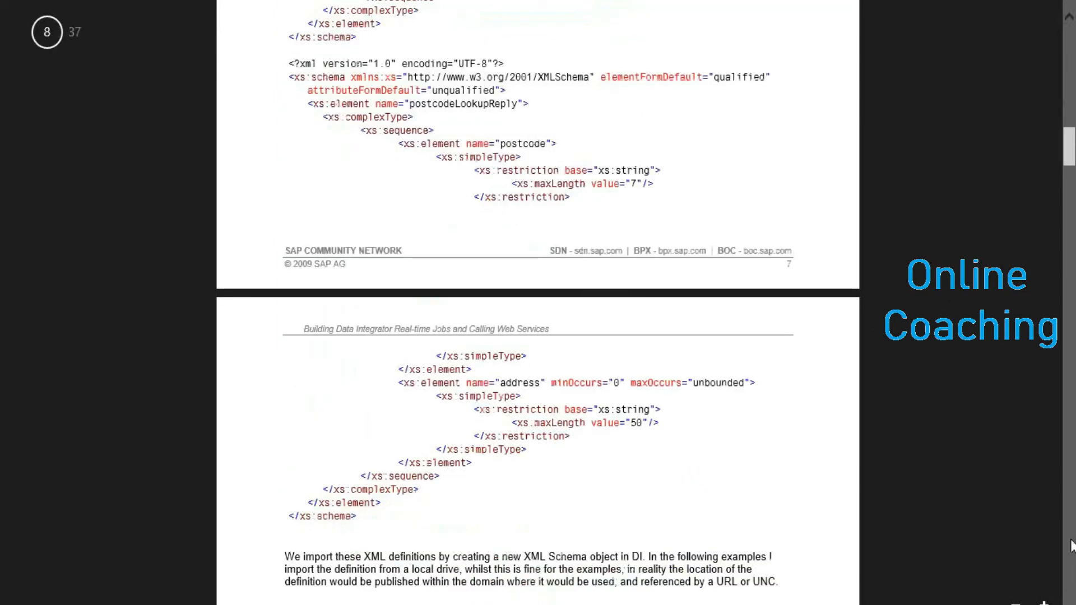
scroll(728, 108, up, 5)
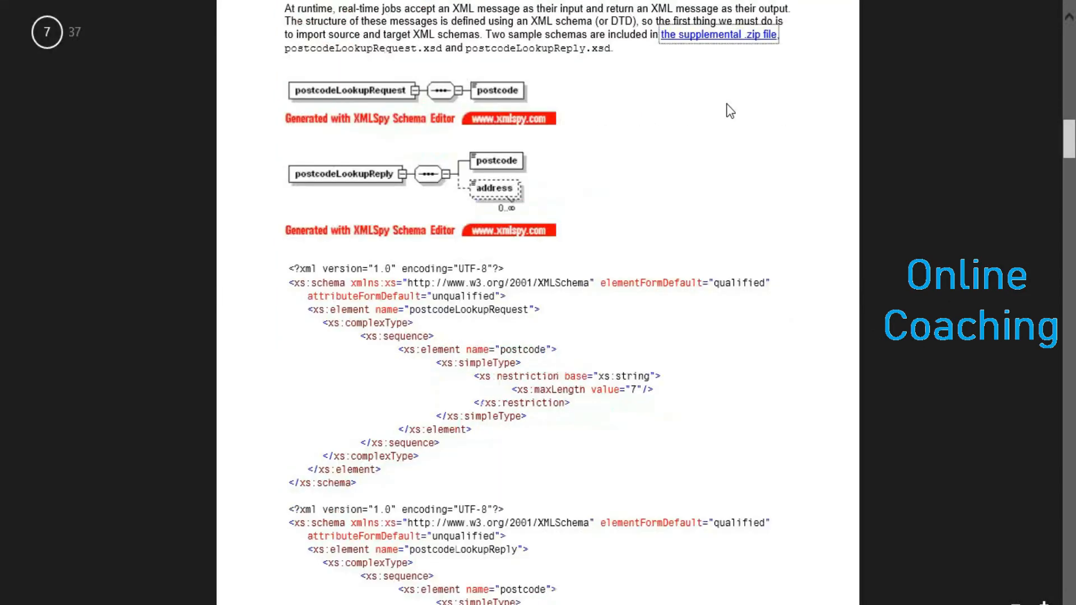
key(alt+Tab)
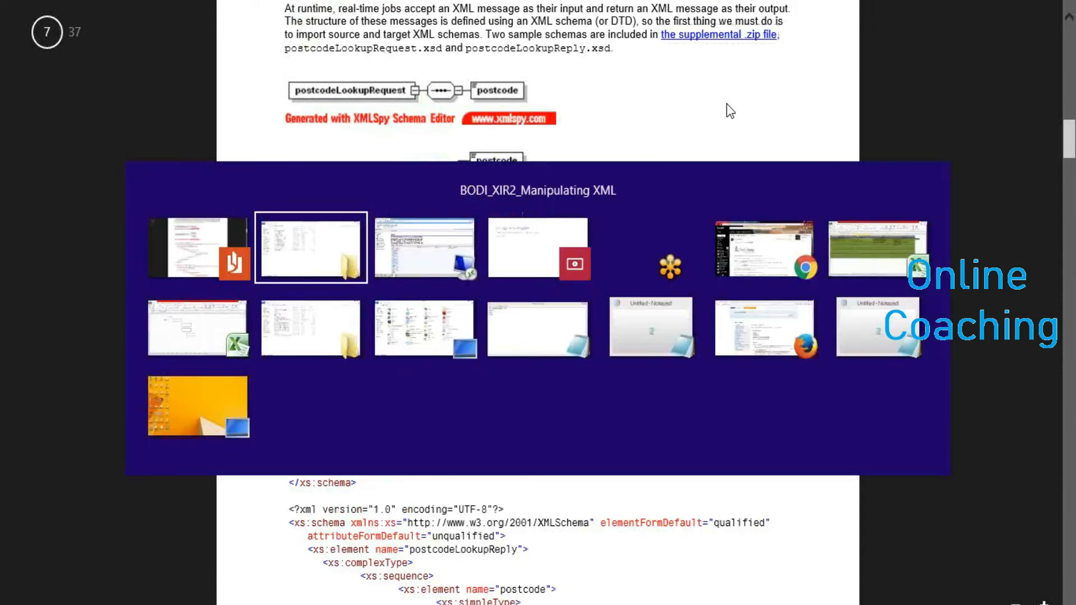
key(alt+Tab)
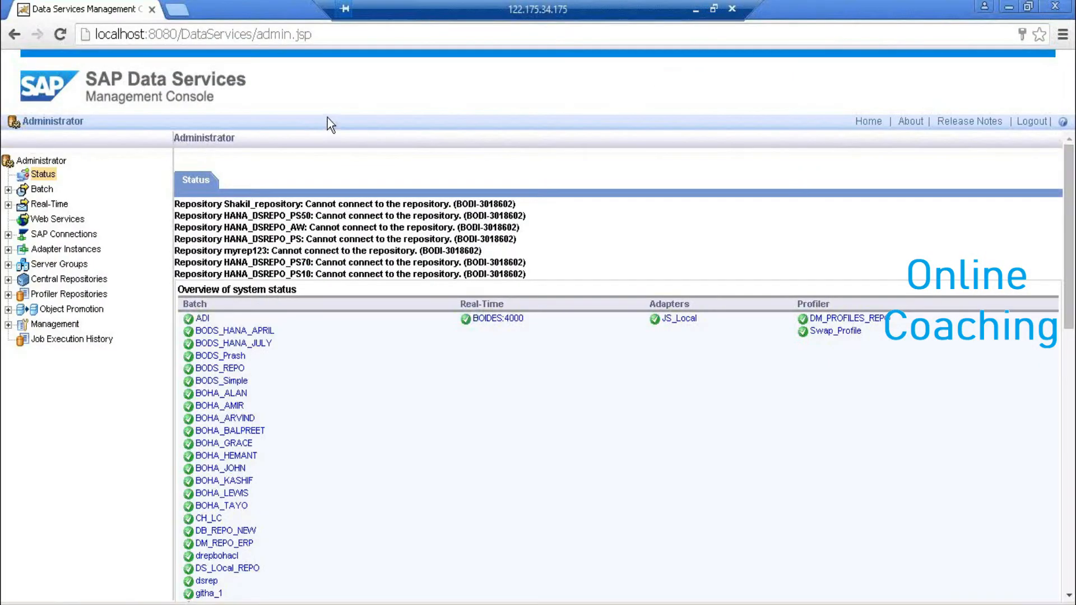
- Inspect the JS_Local@BOIDES:3501 adapter instances and configurations, then switch back to the Designer
click(8, 250)
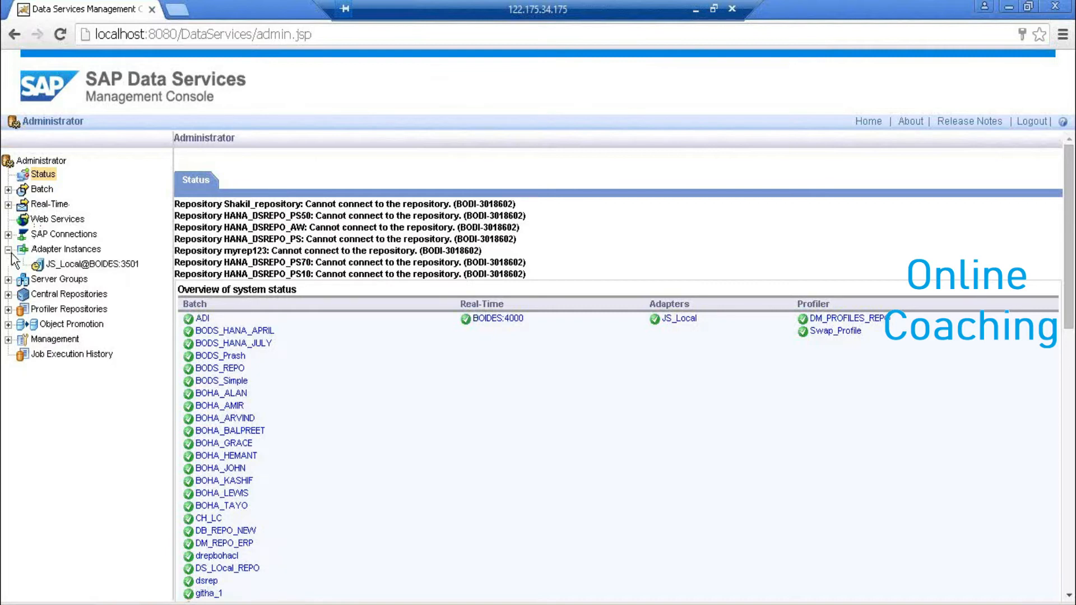
click(64, 272)
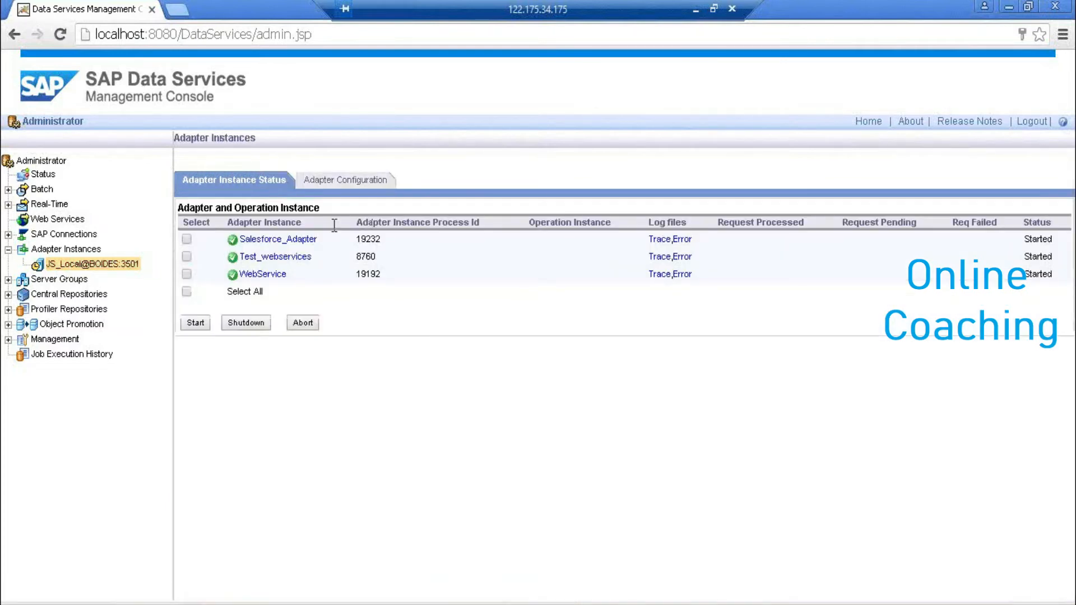
click(355, 182)
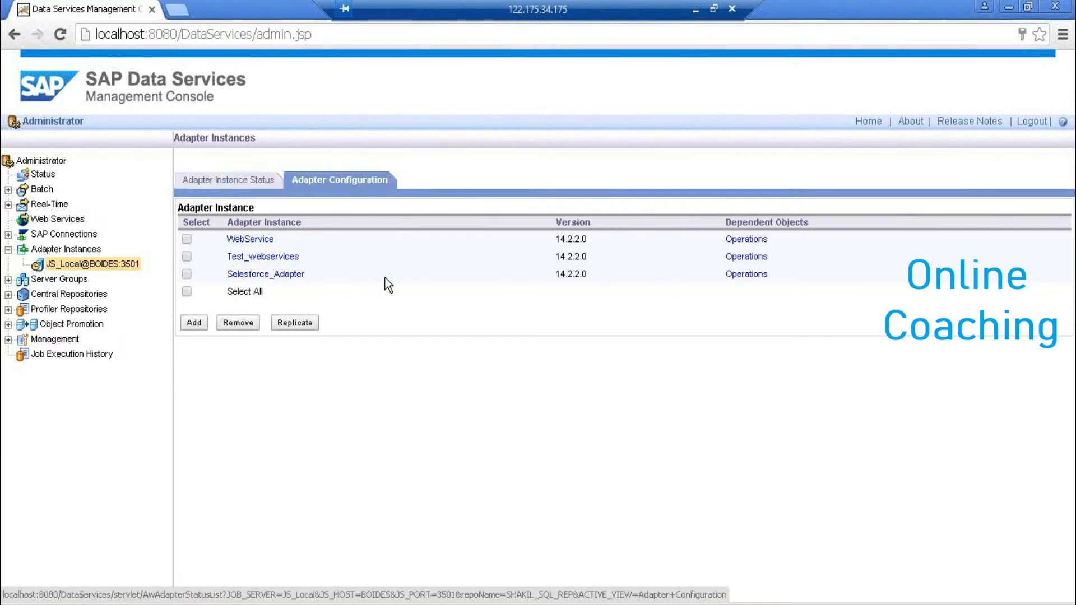
click(196, 324)
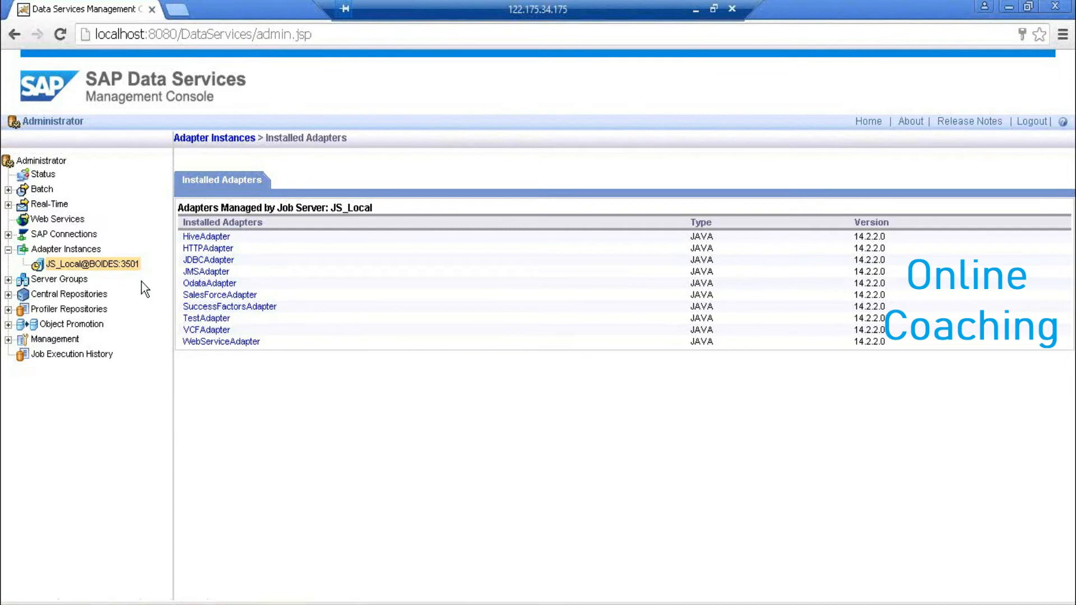
click(105, 270)
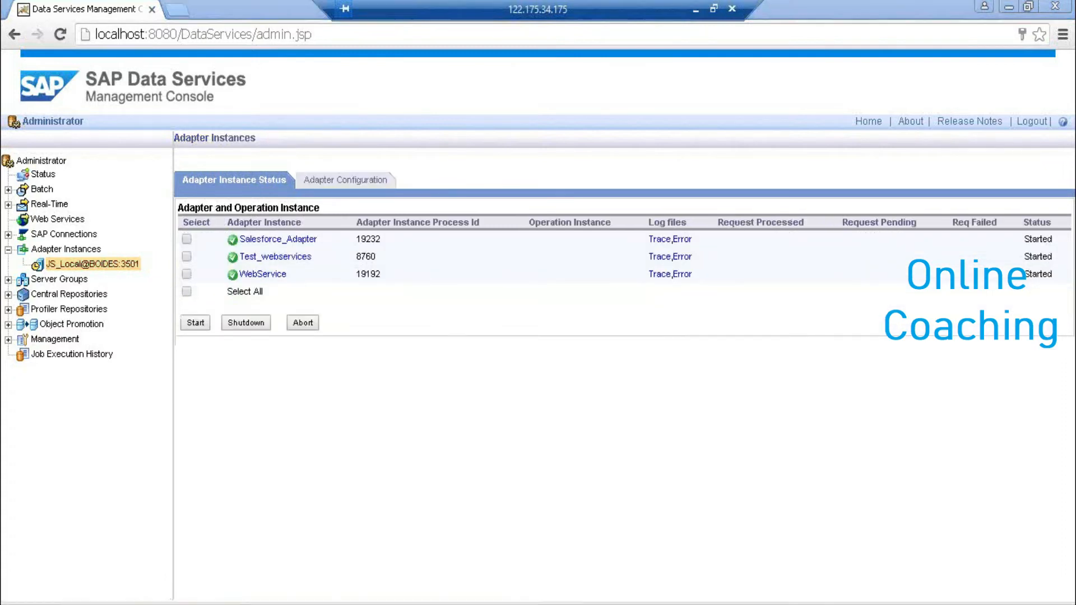
key(alt+Tab)
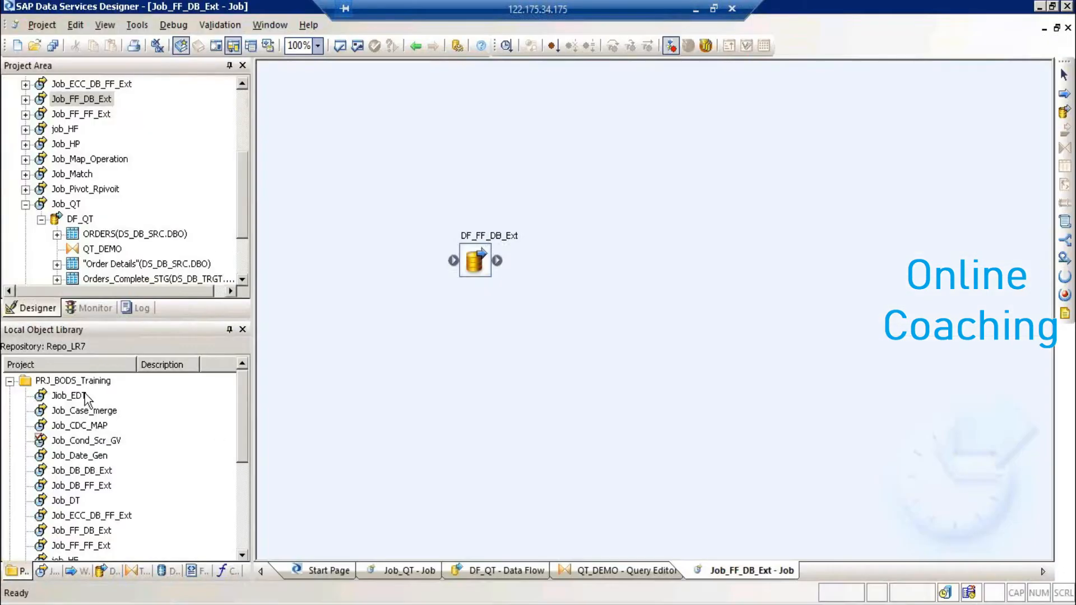
- Open Prj_Realtime in the Project Area and add batch job New_Job to it
click(9, 382)
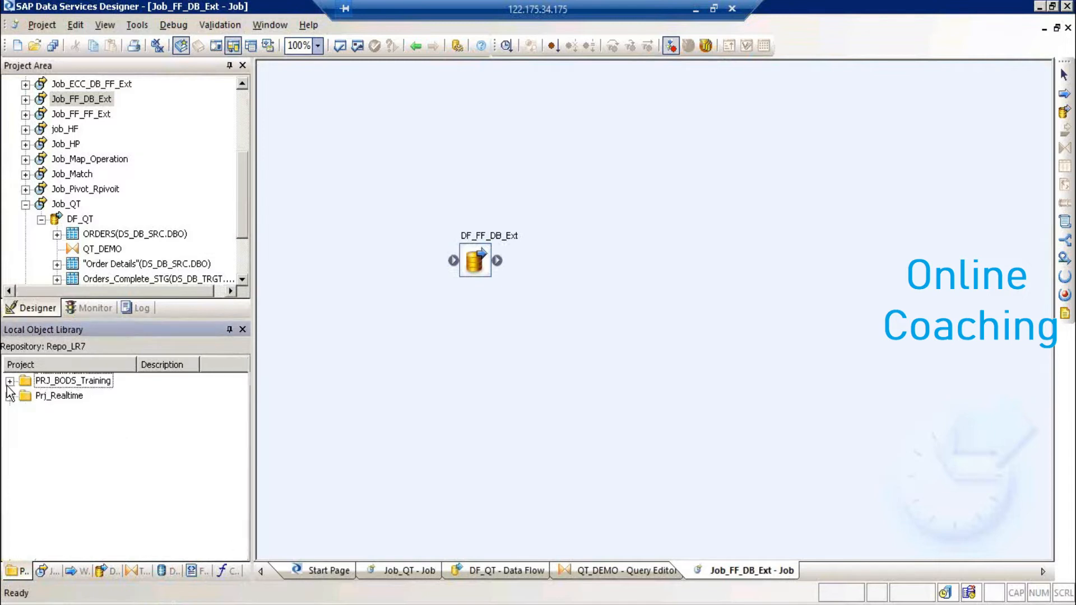
double_click(36, 395)
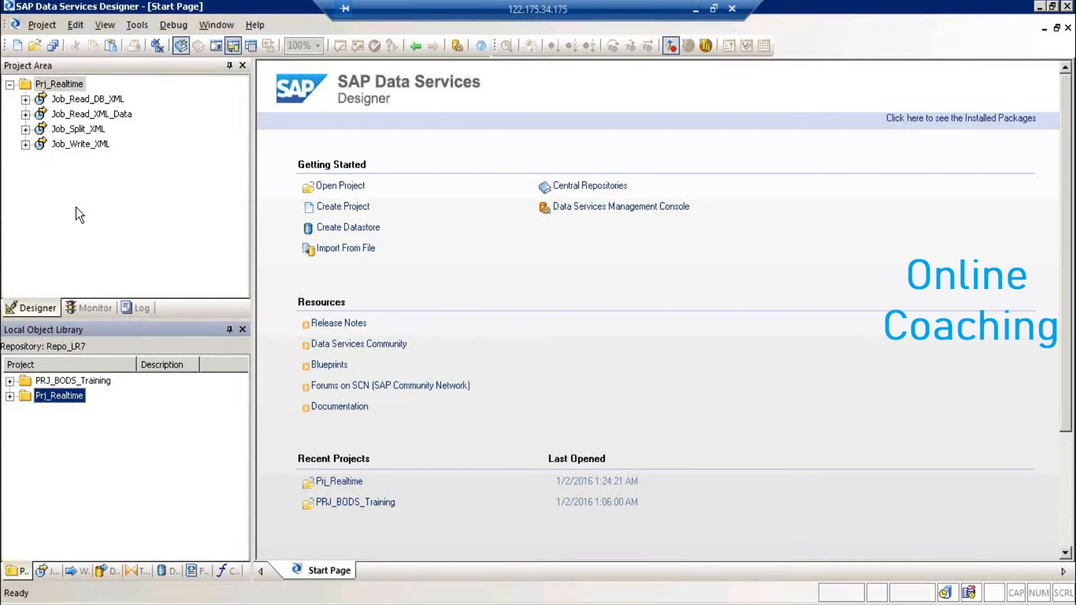
click(72, 88)
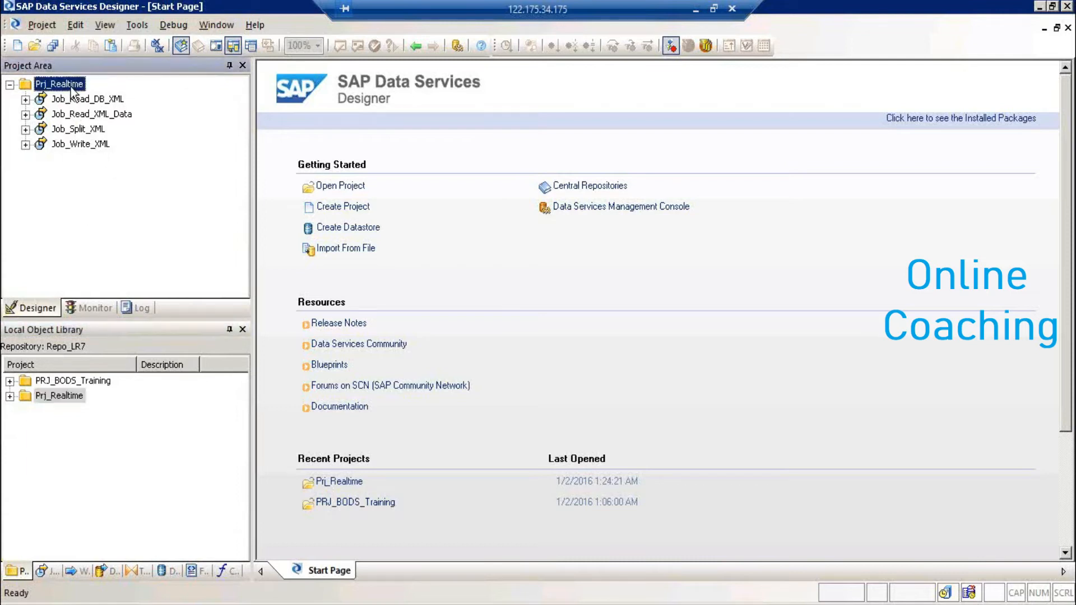
right_click(72, 89)
click(104, 96)
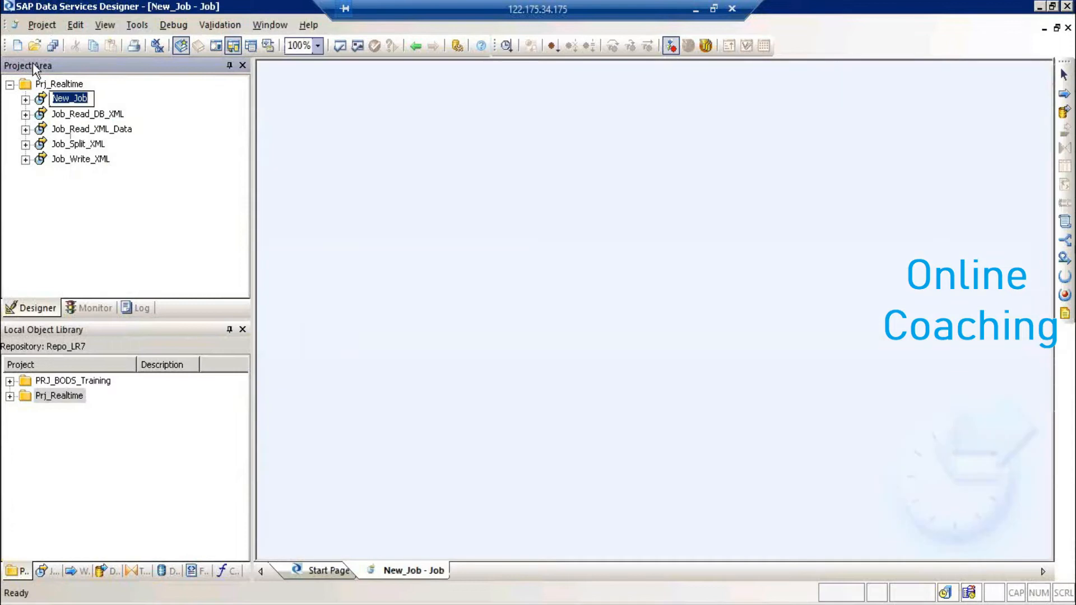
click(66, 84)
- Create real-time job New_RTJob in Prj_Realtime with RT_Process_begins and Step_ends markers
right_click(66, 83)
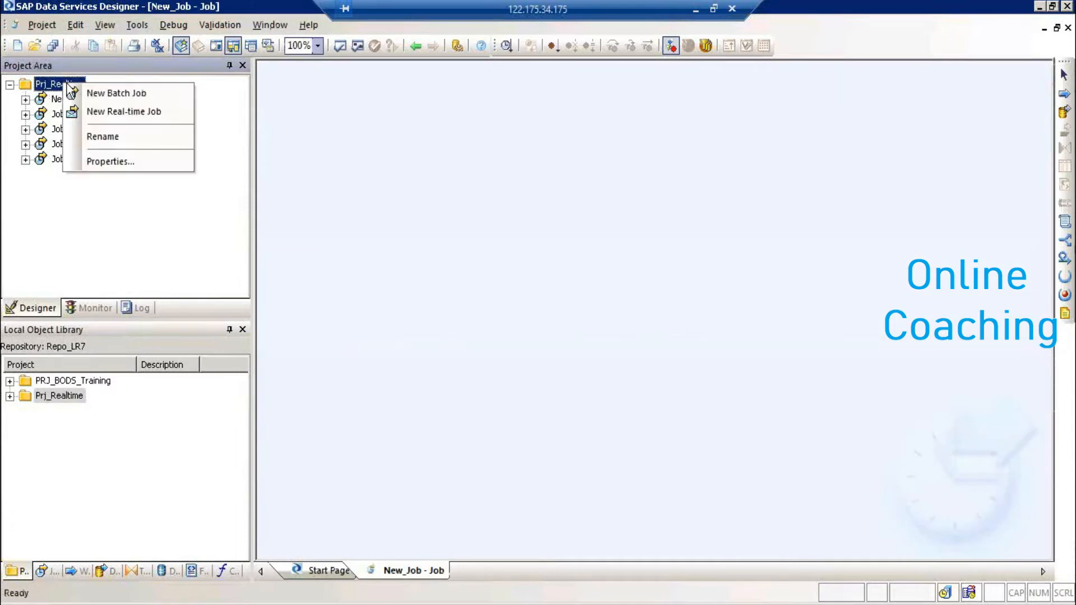
click(118, 112)
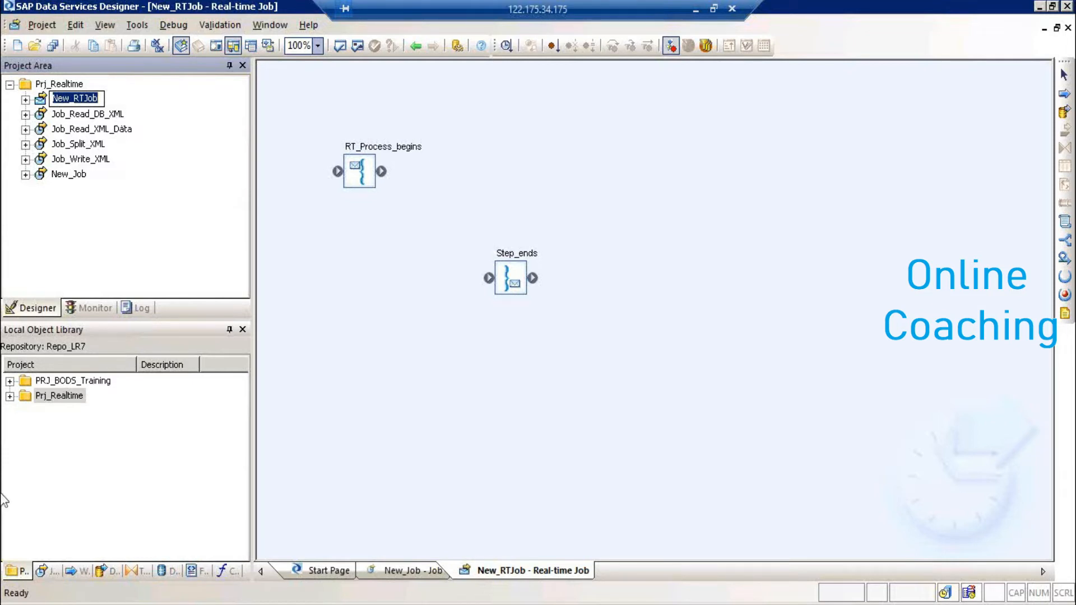
click(22, 604)
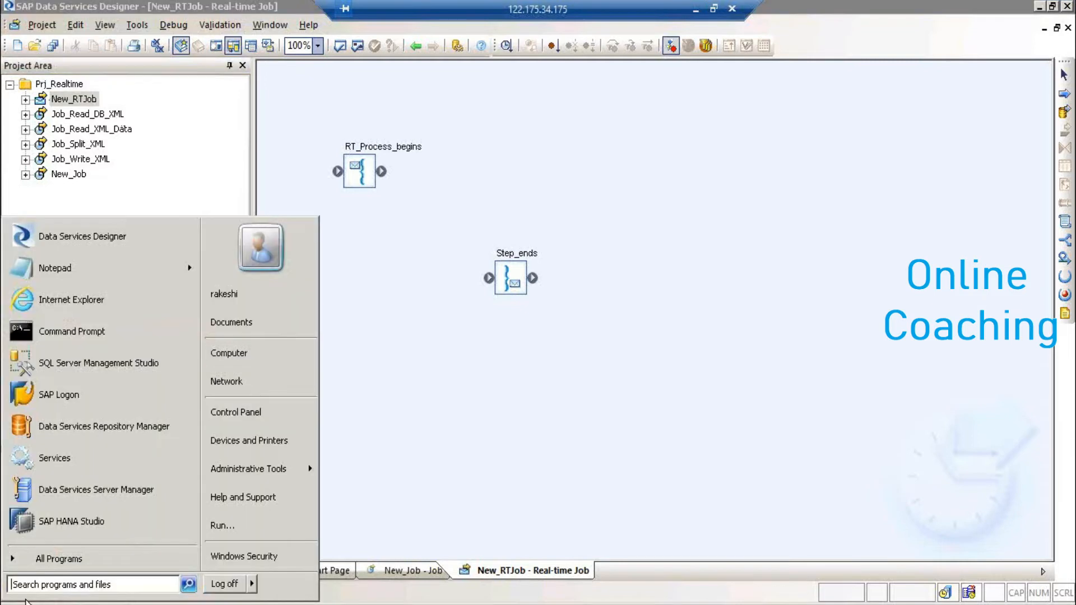
- Open the local Services console from Control Panel's Administrative Tools, review it, then close Services and Administrative Tools
click(237, 409)
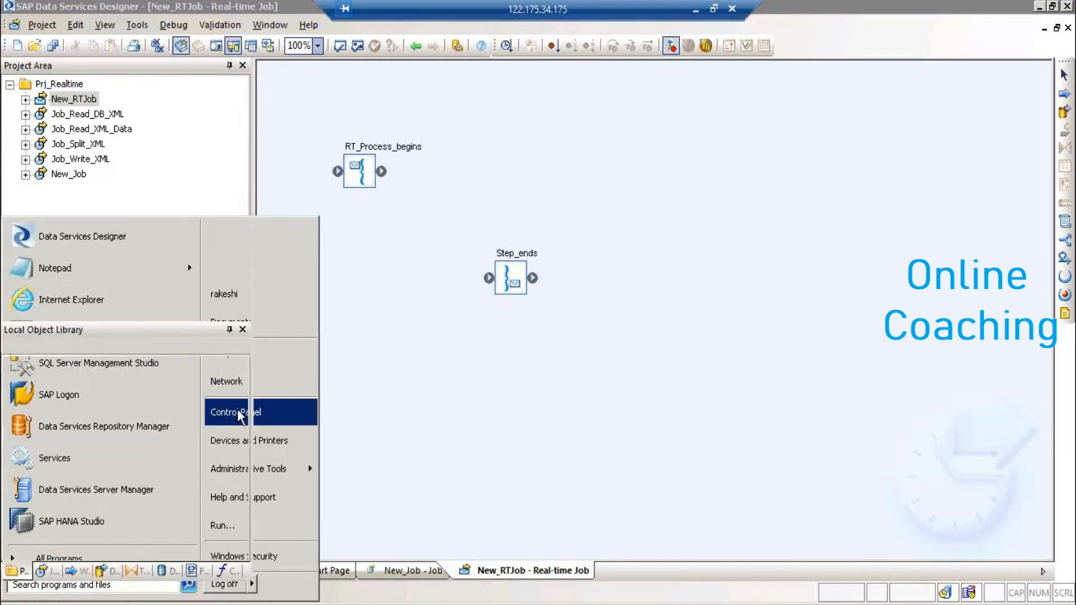
click(481, 220)
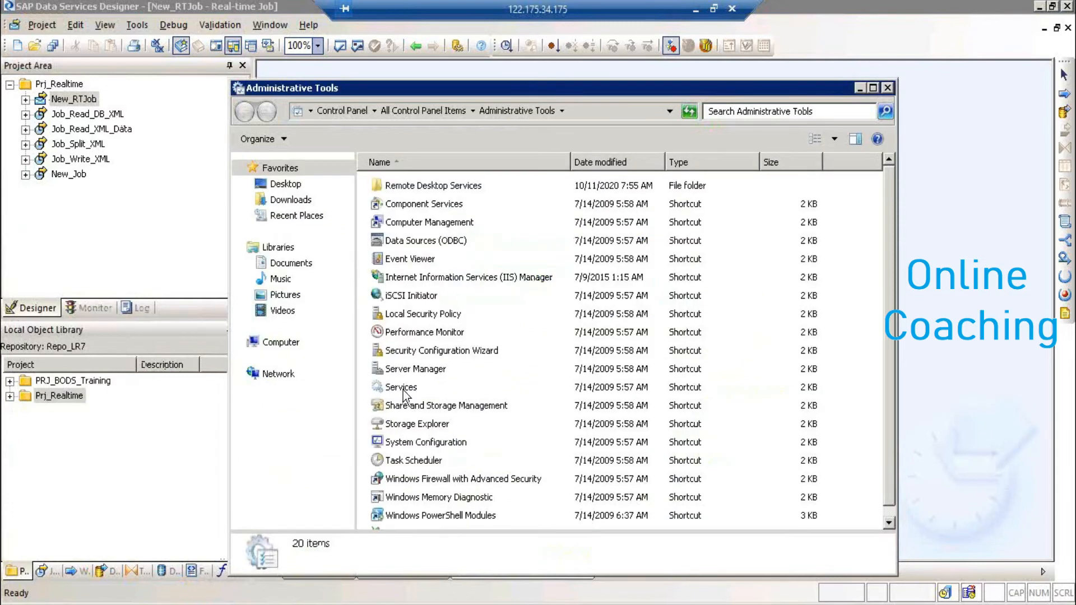
click(402, 387)
double_click(402, 388)
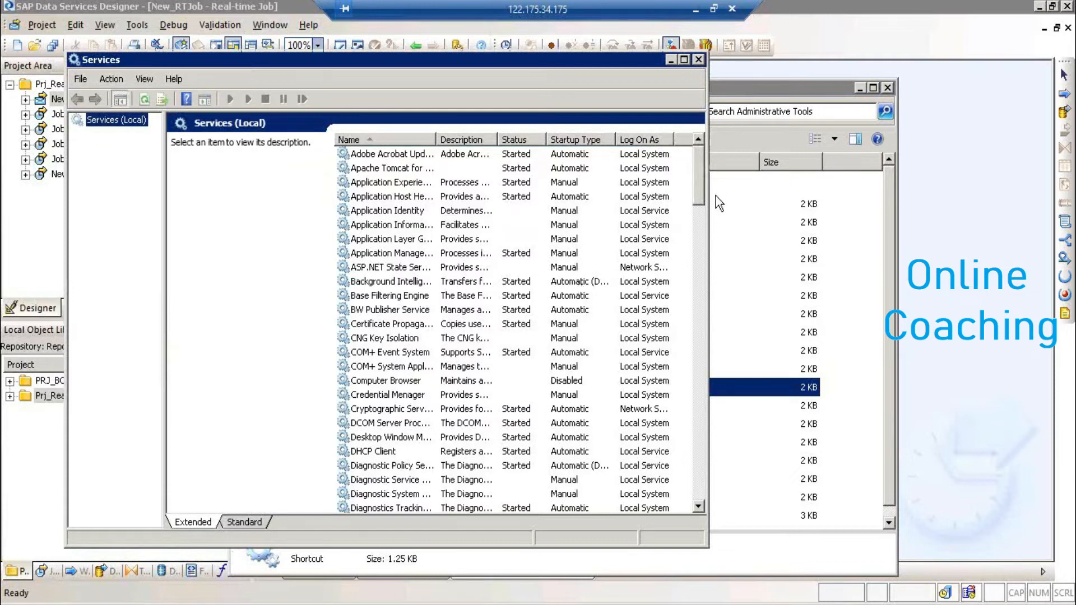
click(699, 60)
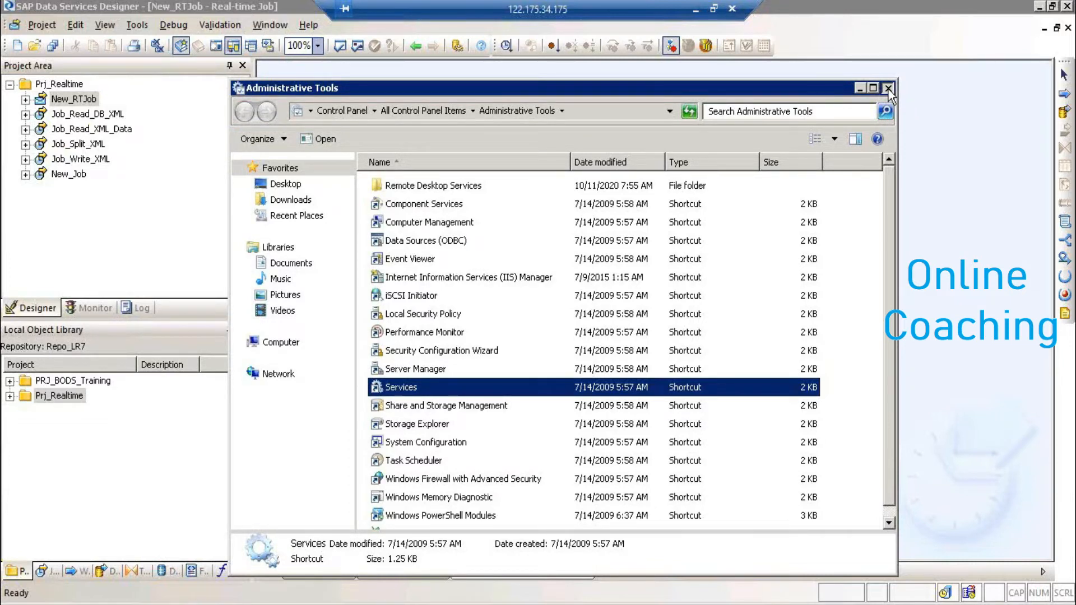
click(888, 89)
- Close Control Panel, spread out the RT_Process_begins and Step_ends markers, and place a new data flow between them
click(888, 88)
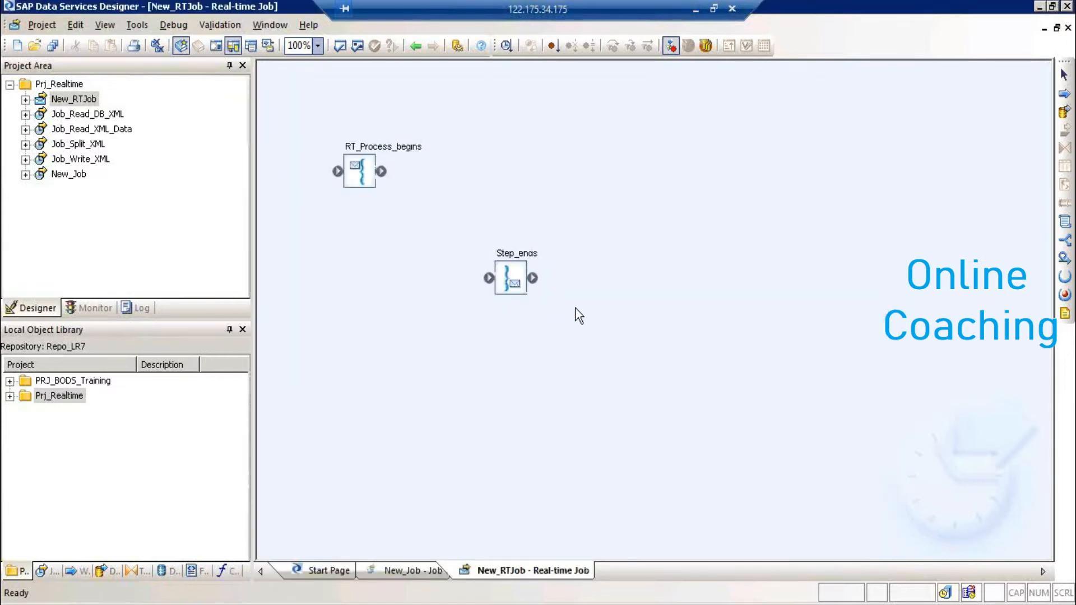
drag(512, 279, 593, 311)
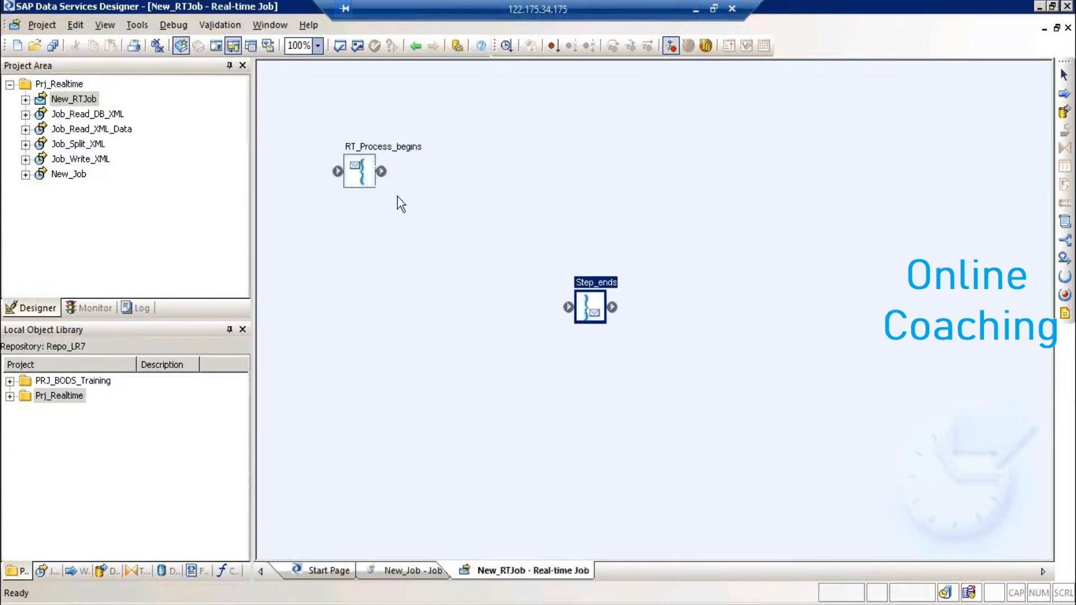
drag(401, 205, 401, 204)
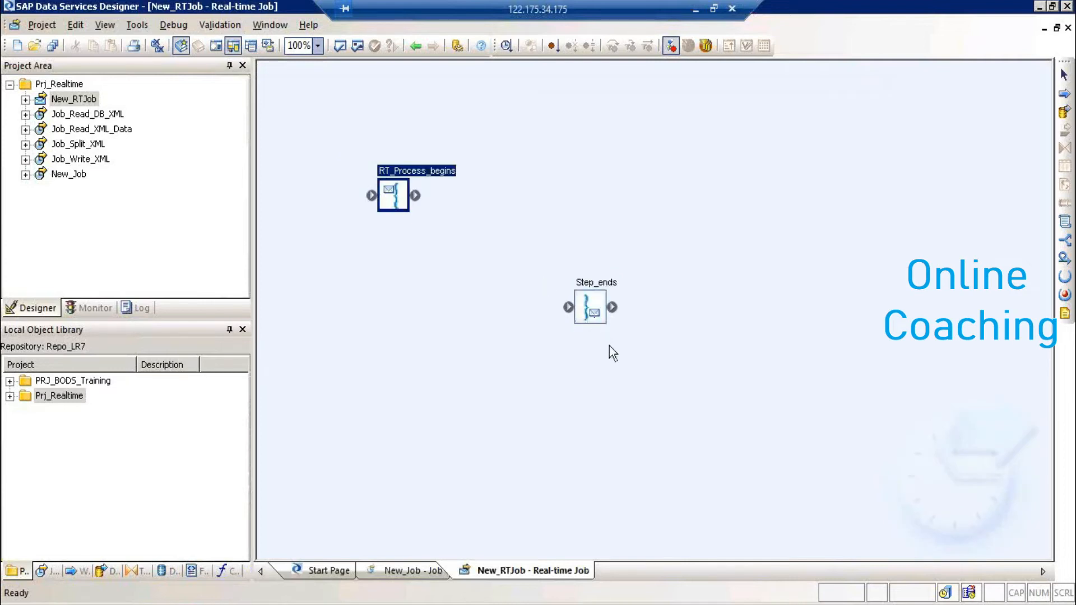
drag(590, 311, 606, 340)
click(1064, 112)
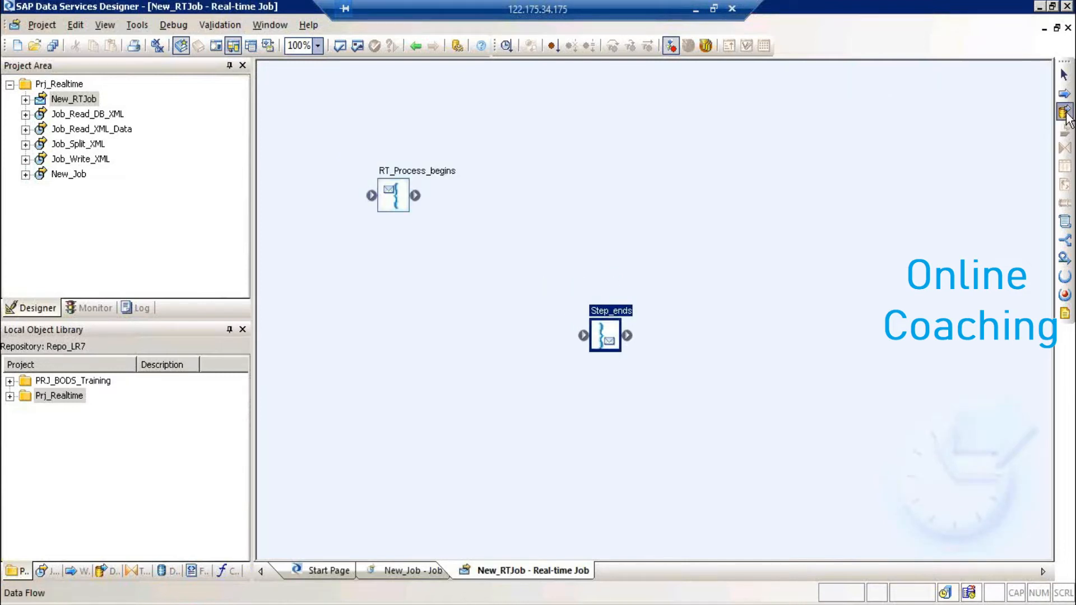
click(470, 227)
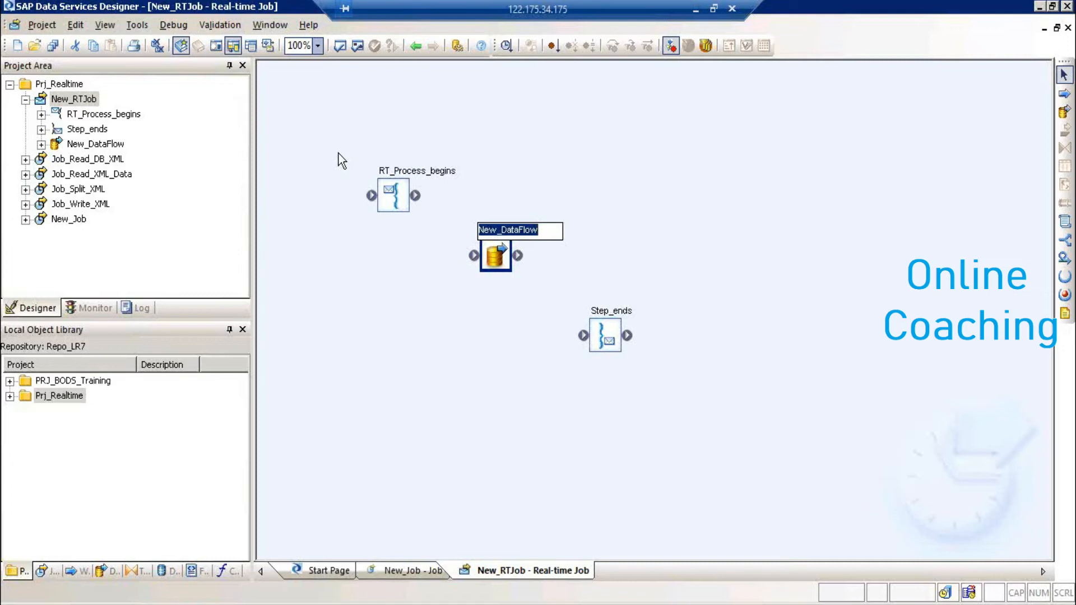
- Rename the real-time job to RT_PCODE_LKP123
click(85, 99)
text(R)
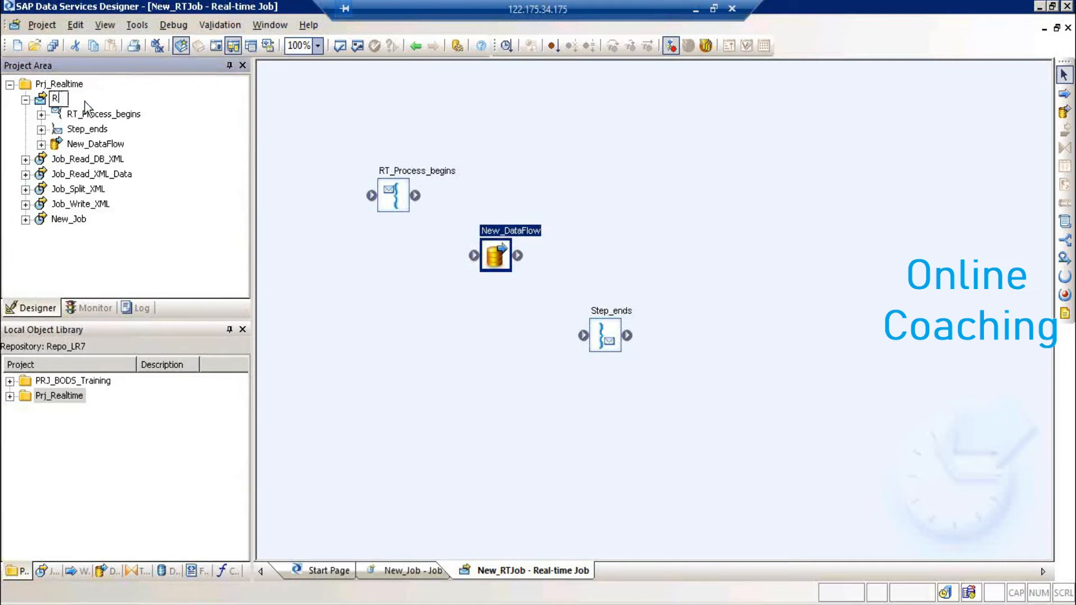
text(T_PCODE_LKP123)
key(Return)
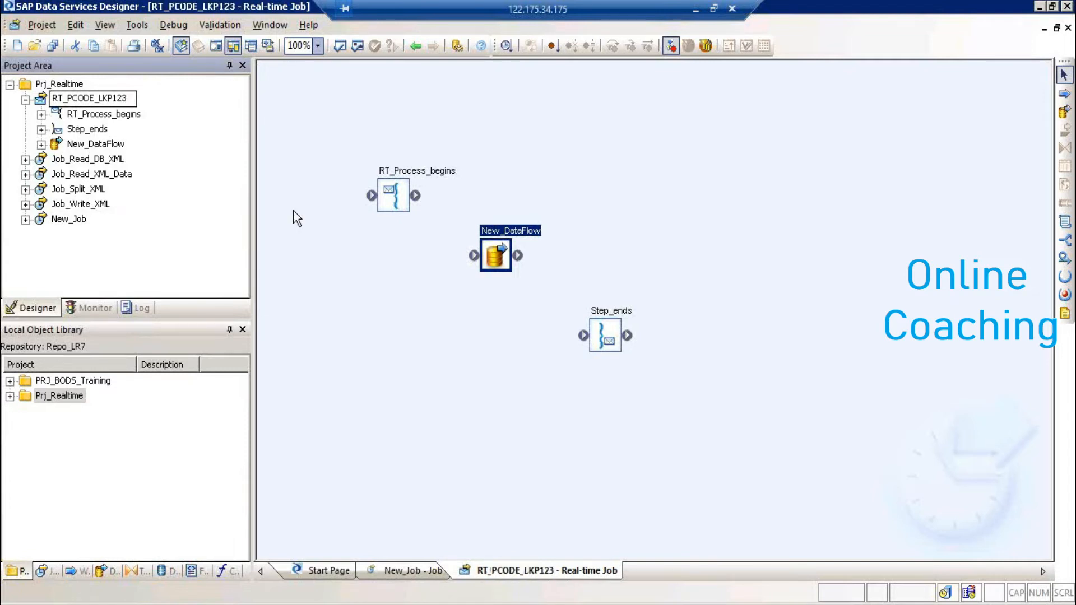
click(297, 219)
- Rename the new data flow to DF_Pcode_LKP
click(500, 254)
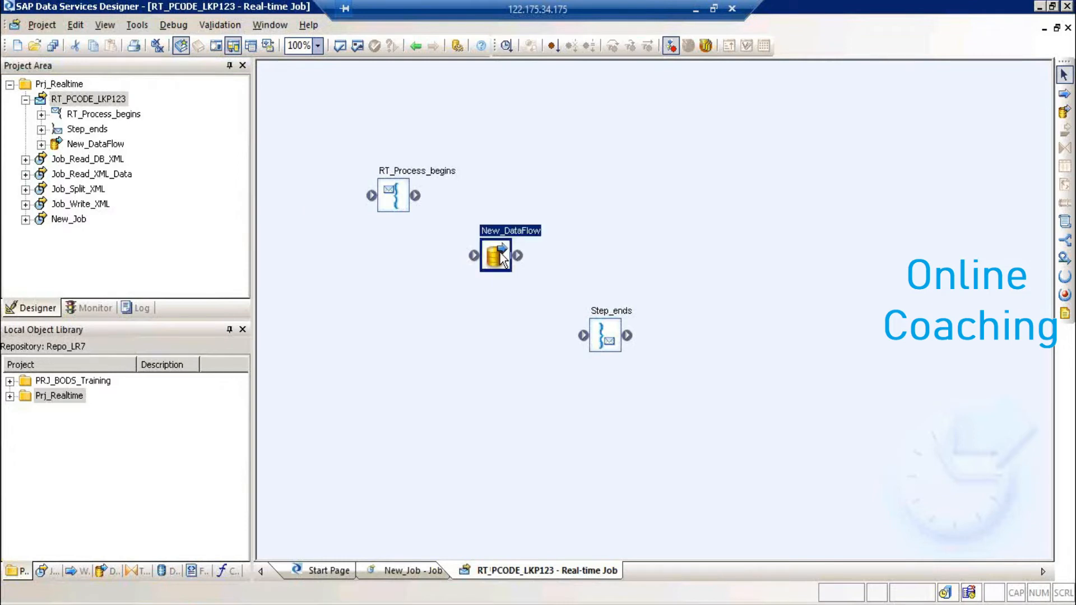
click(500, 254)
text(DF_Pcode_)
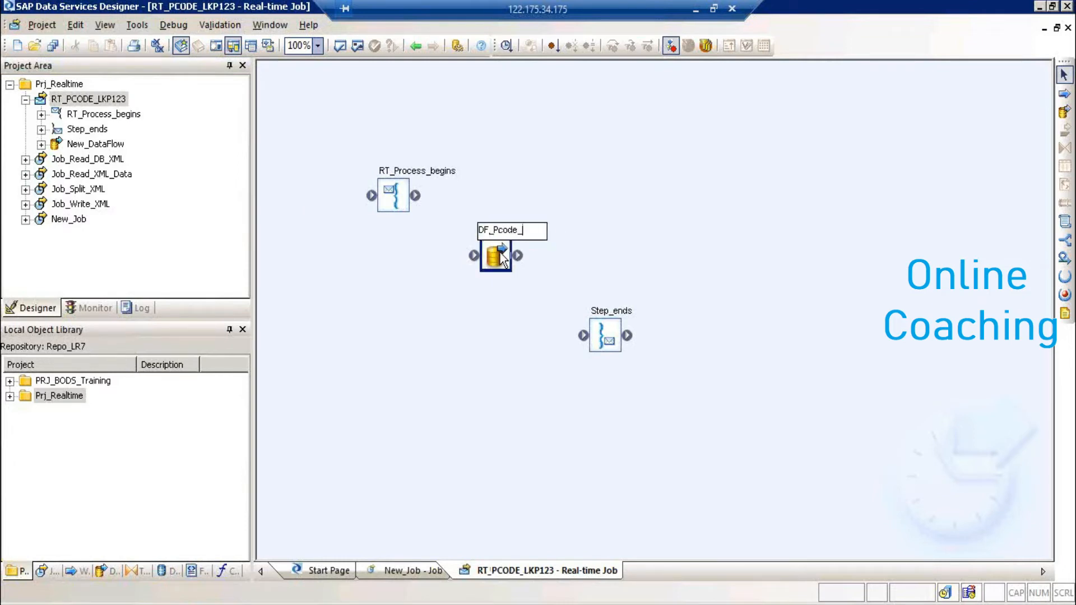
text(LkP)
click(531, 339)
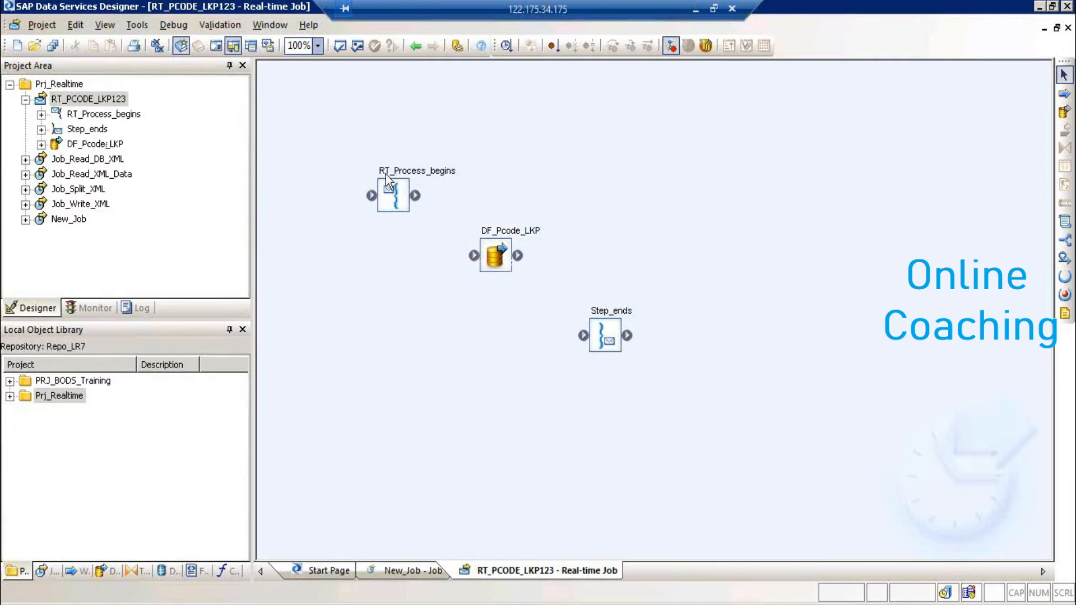
- Link RT_Process_begins to DF_Pcode_LKP, then select Nested Schemas in the Formats library
click(399, 201)
click(600, 327)
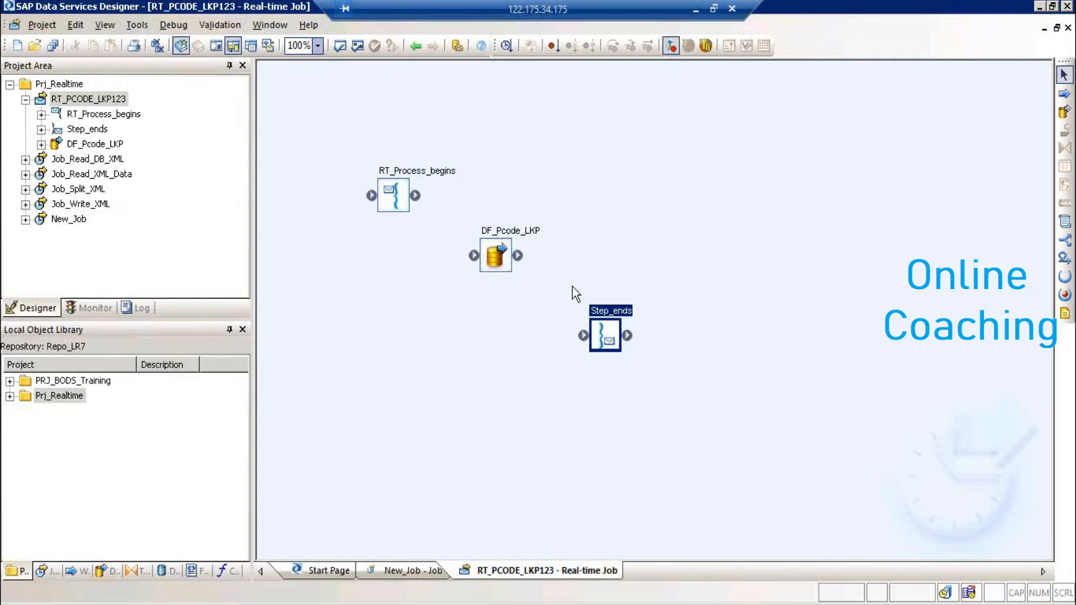
drag(415, 195, 583, 344)
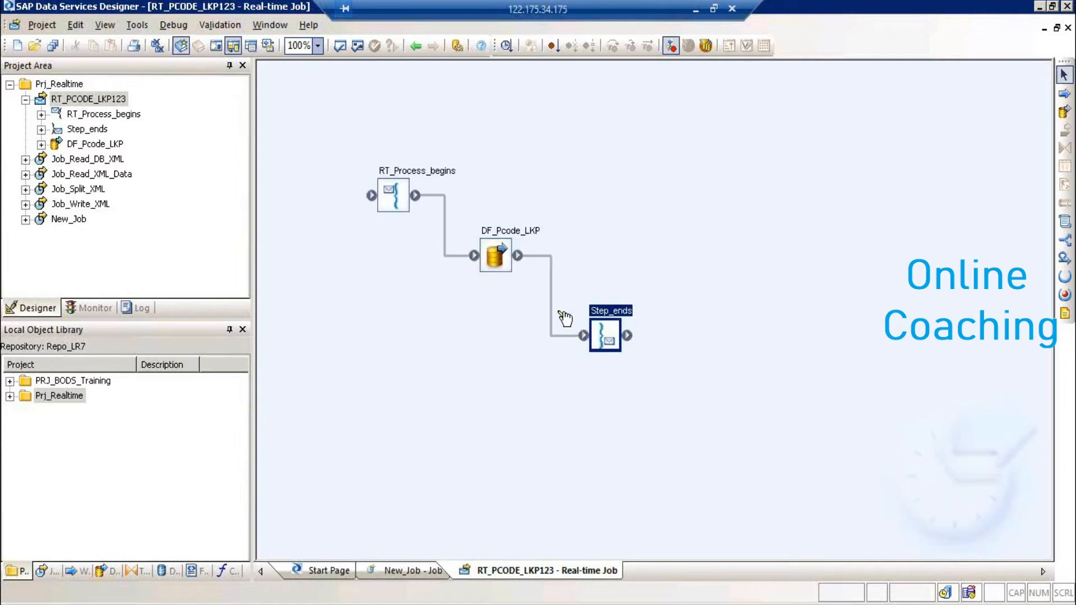
click(500, 263)
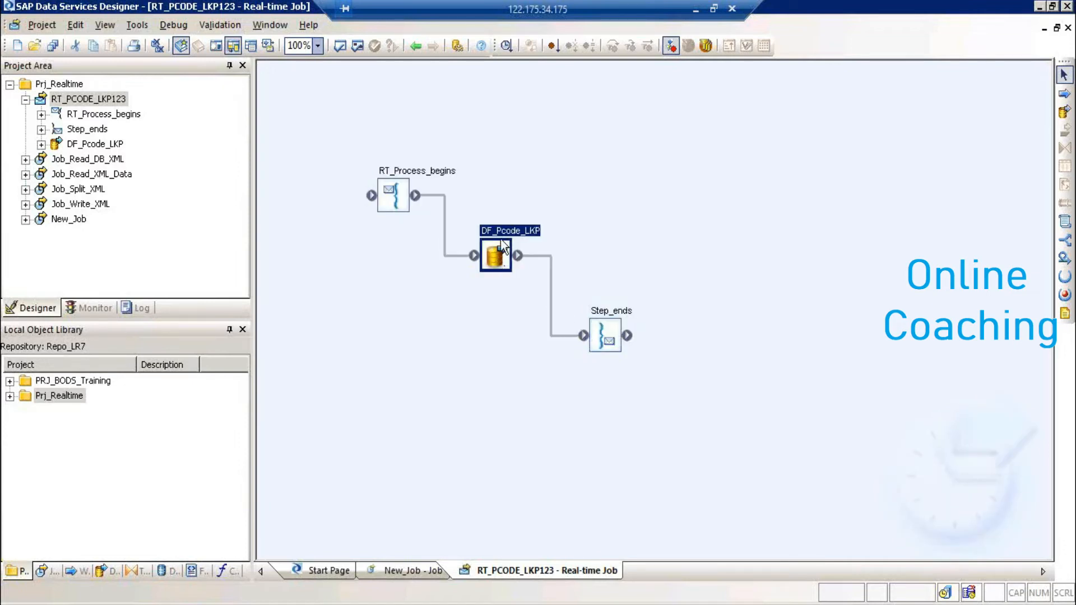
click(192, 571)
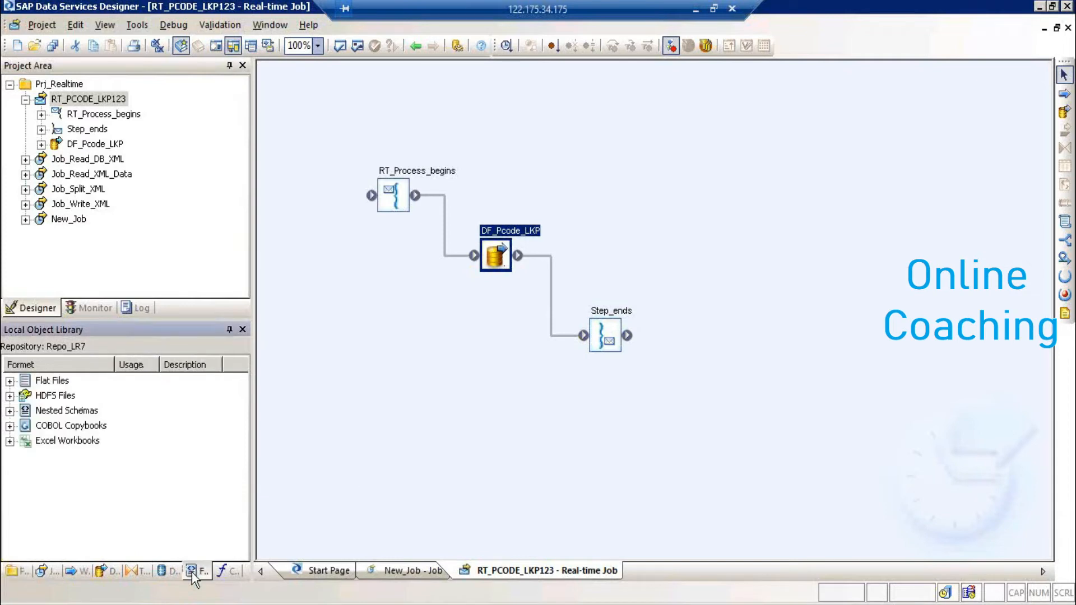
click(70, 412)
- Start a new XML Schema import under Nested Schemas and choose the postcodeLookupRequest.xsd file
right_click(70, 415)
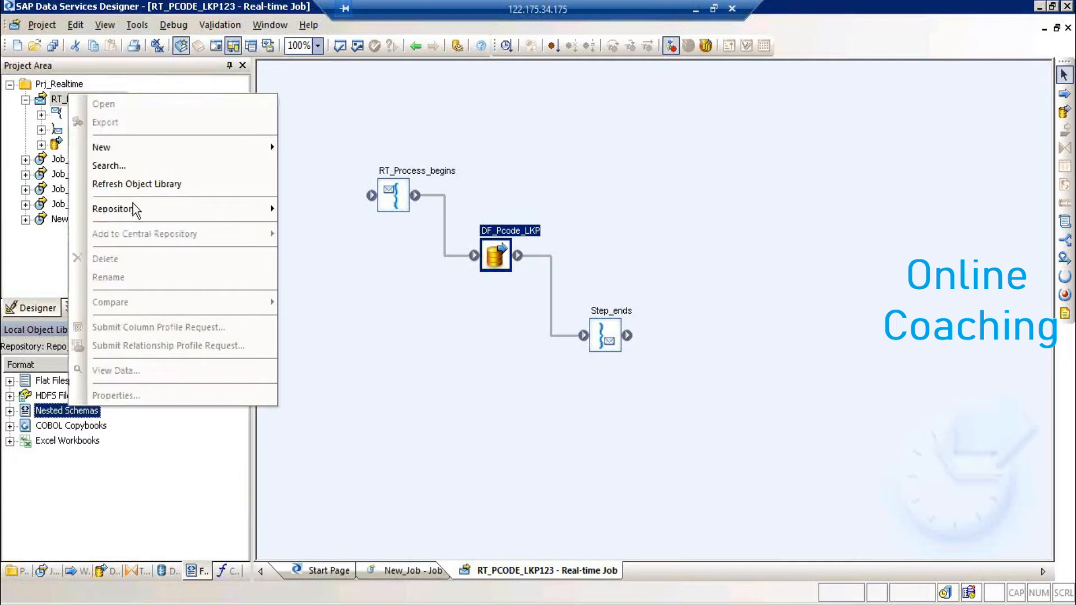
mouse_move(184, 150)
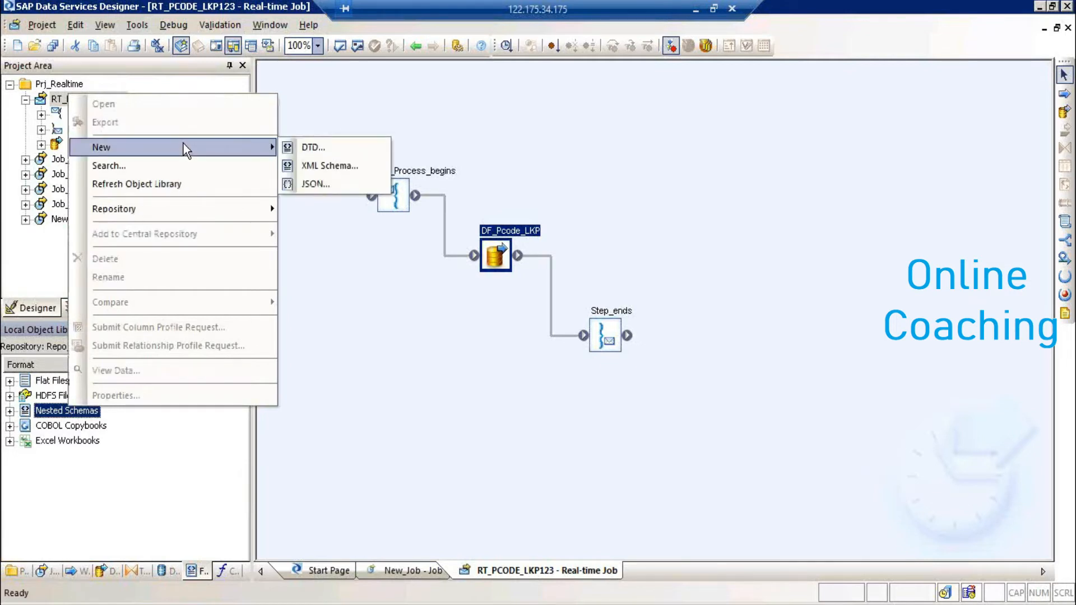
click(343, 165)
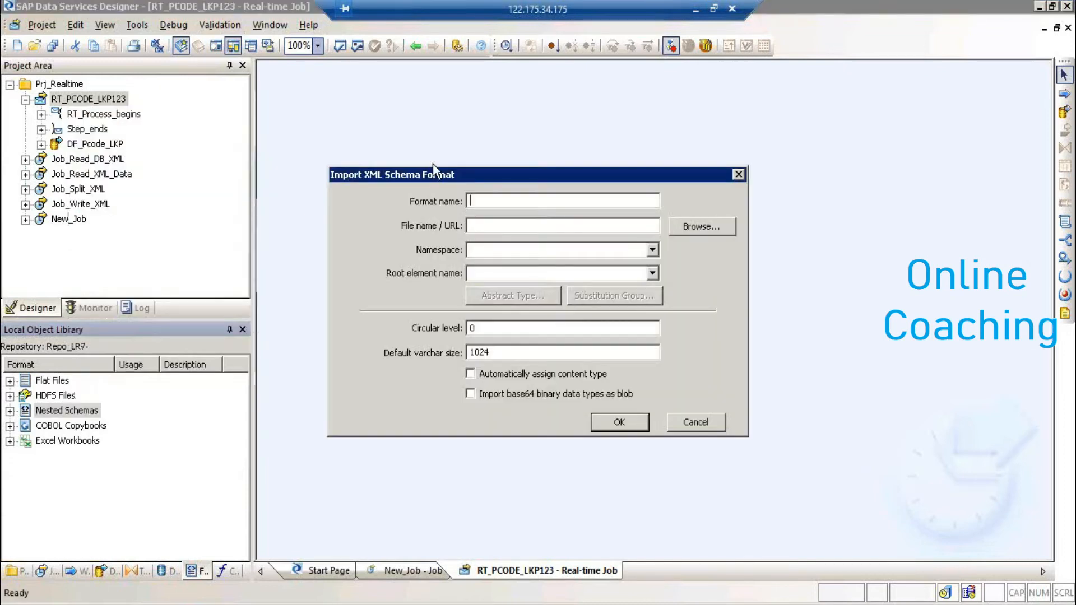
click(699, 235)
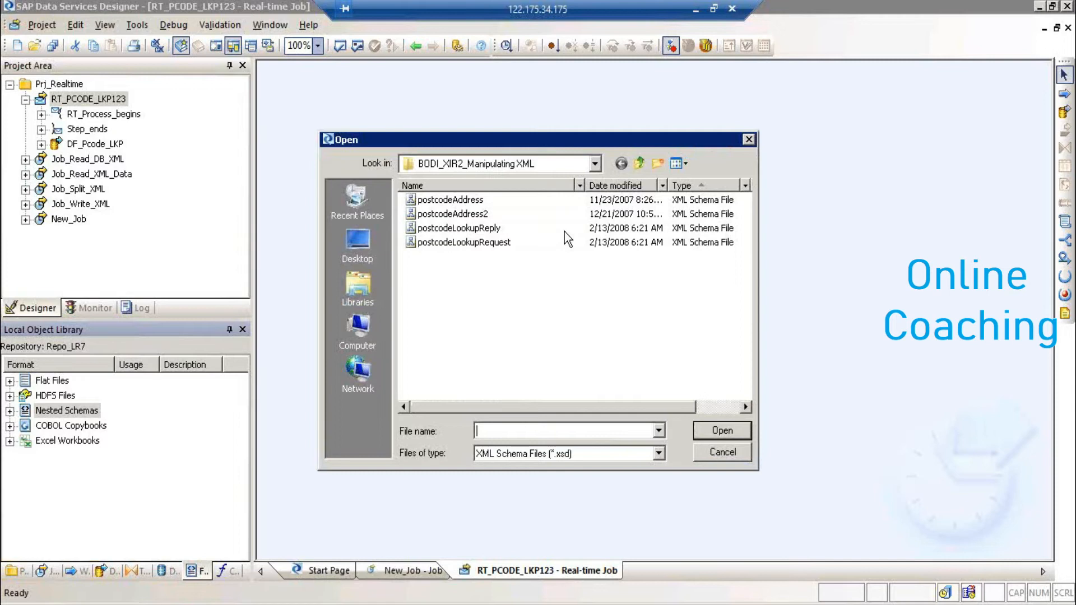
click(506, 242)
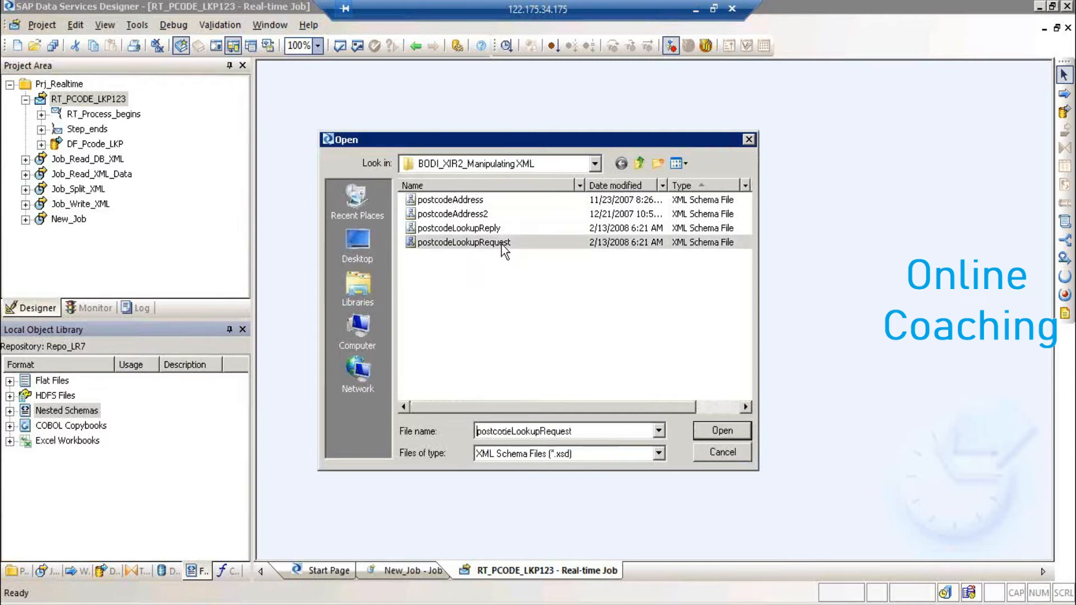
click(730, 436)
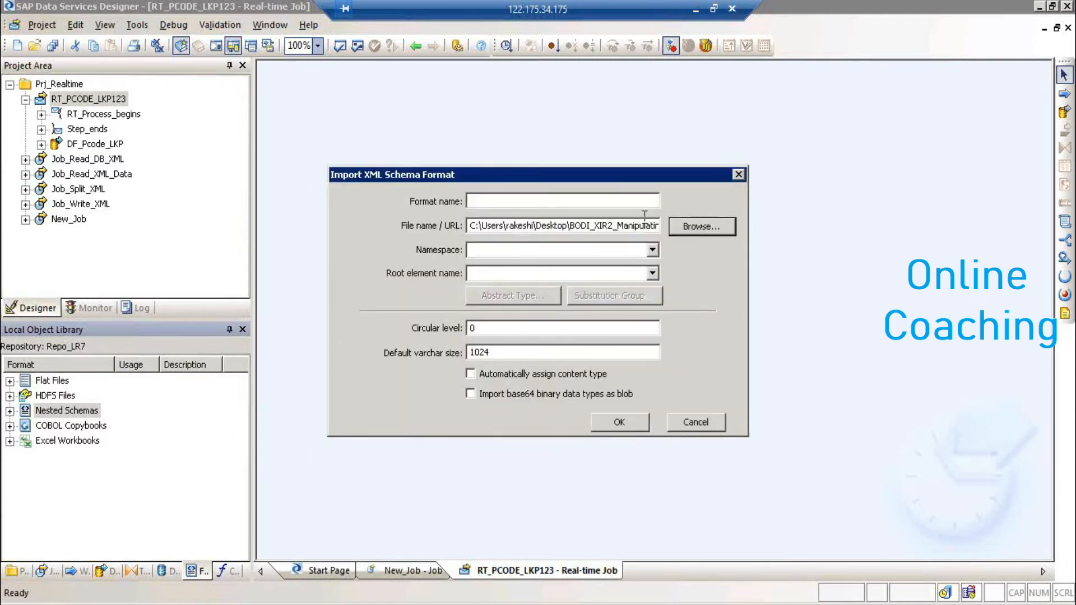
- Set root element and format name to postcodeLookupRequest, leave the namespace empty, and finish the import
drag(644, 226, 702, 233)
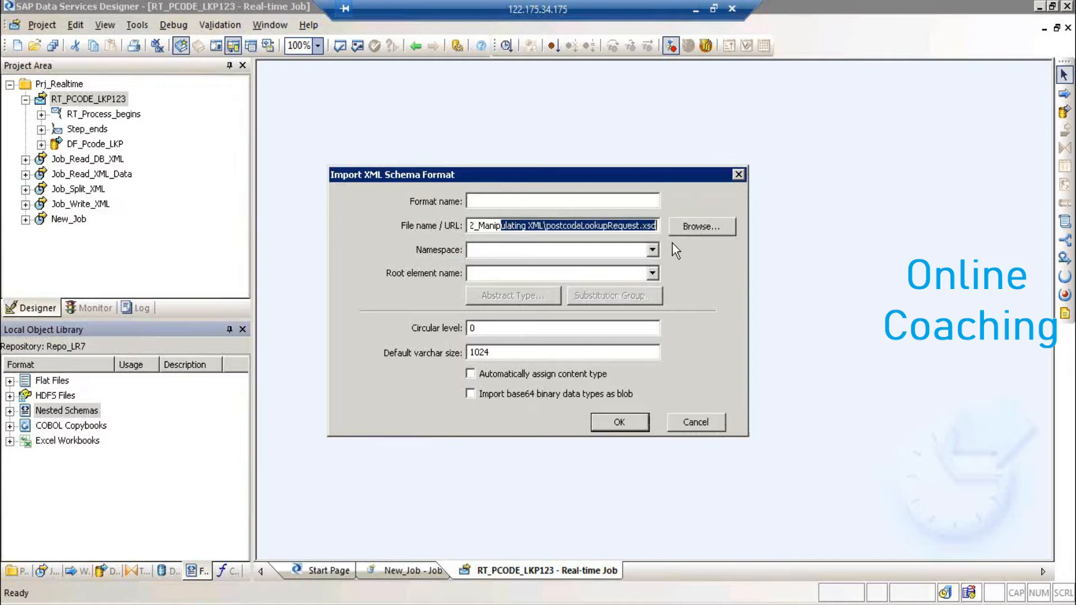
click(652, 249)
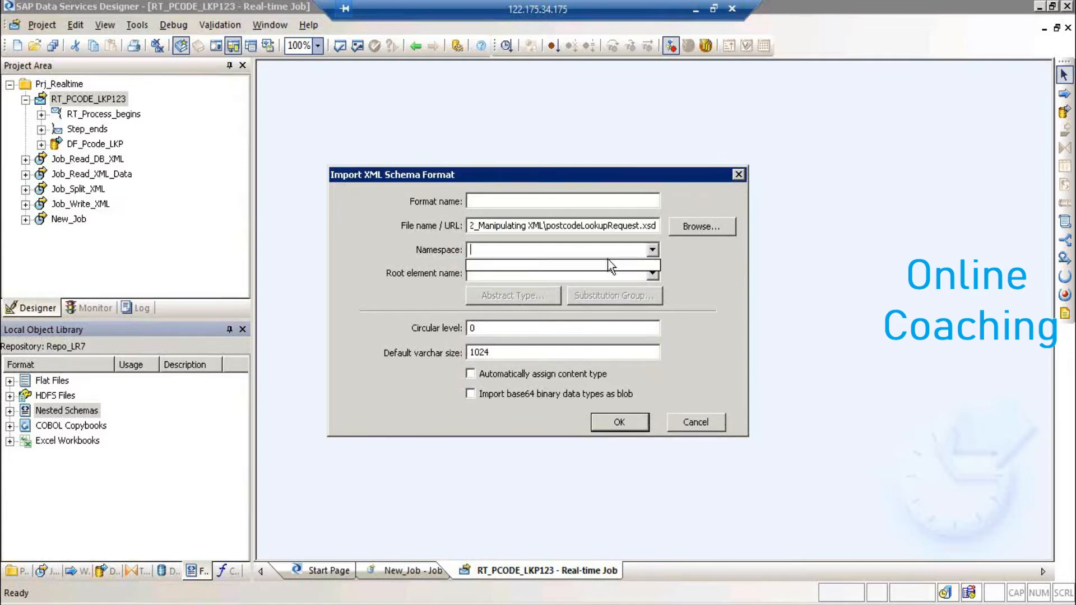
click(633, 273)
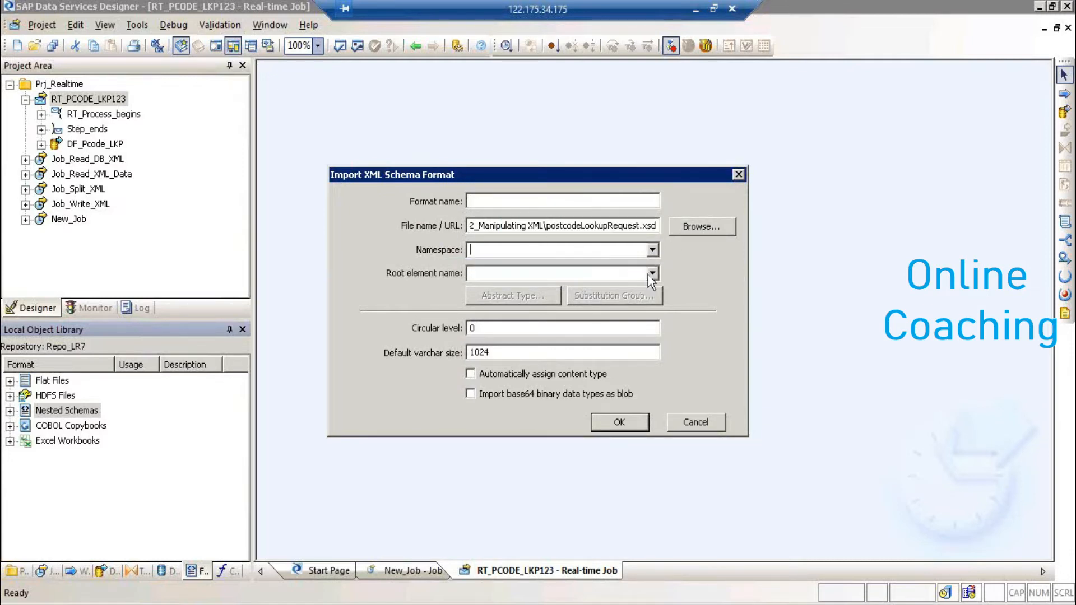
click(652, 273)
click(578, 288)
key(ctrl+c)
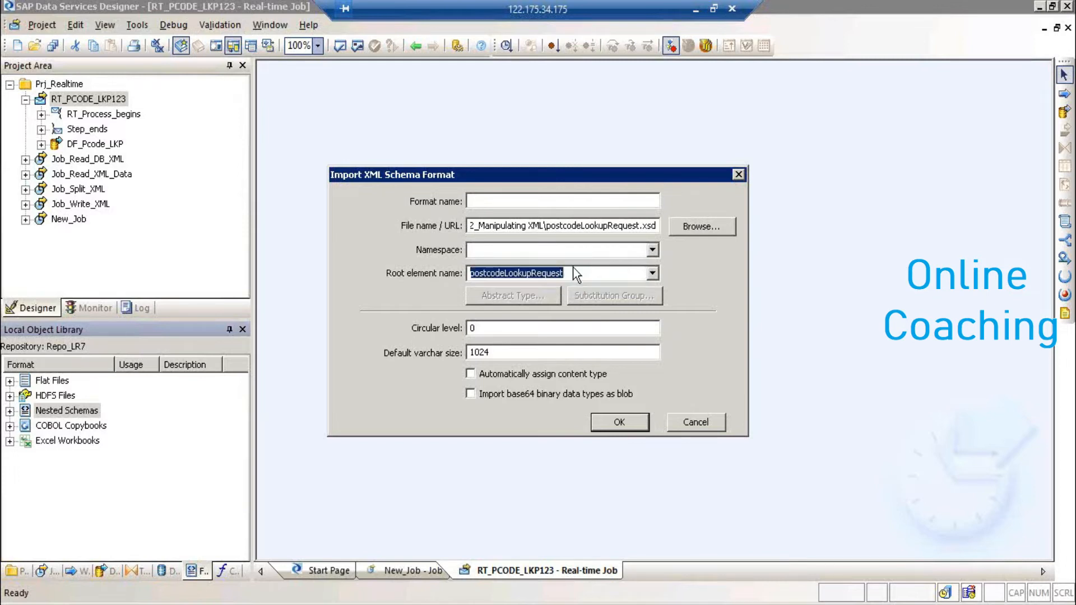
click(489, 203)
key(ctrl+v)
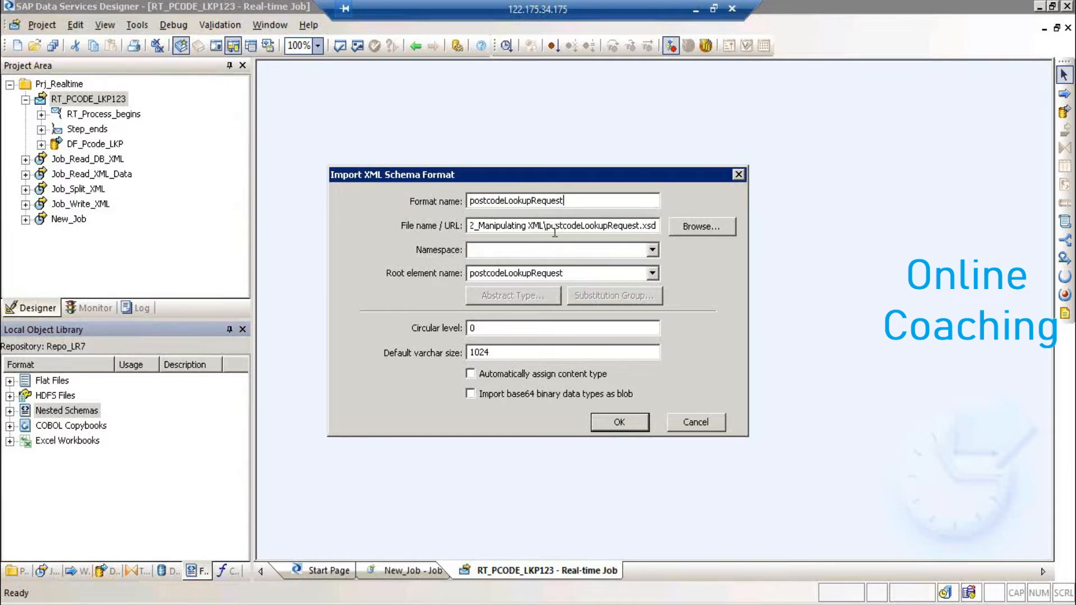
click(627, 427)
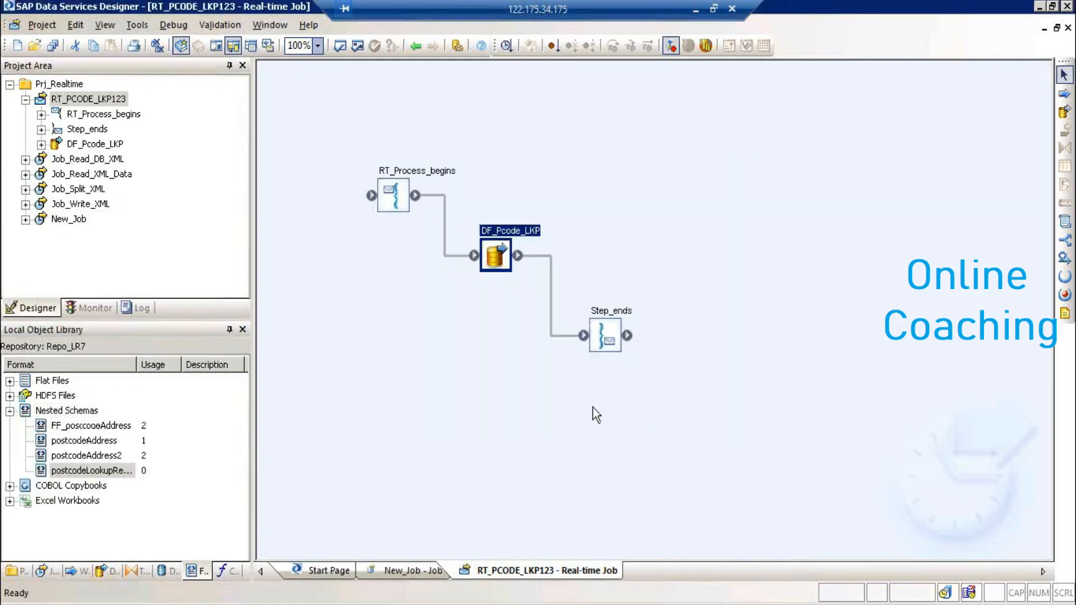
click(85, 412)
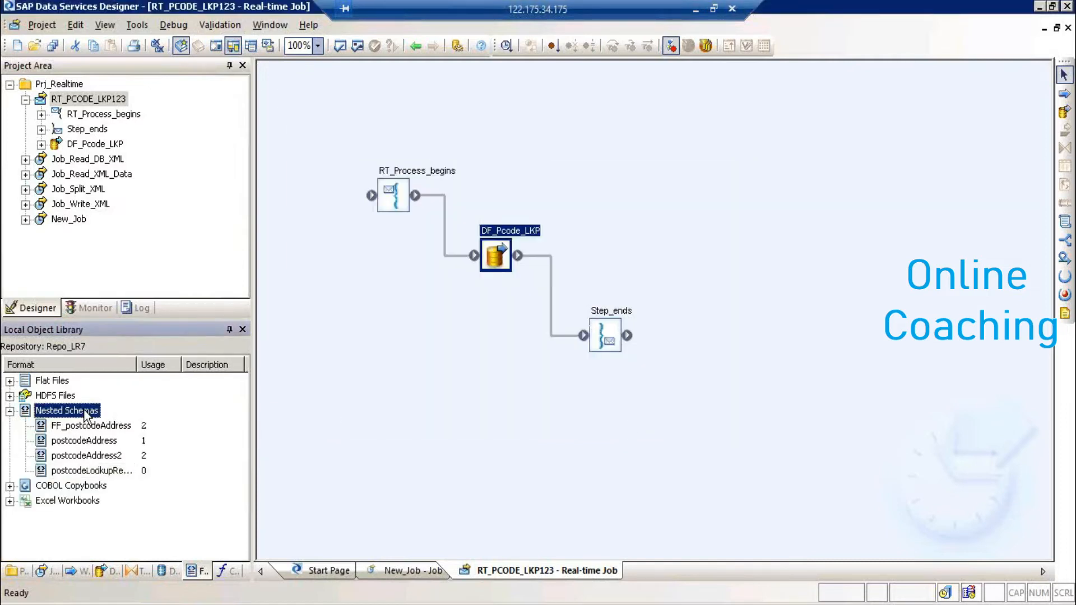
- Start another XML Schema import under Nested Schemas and choose the postcodeLookupReply.xsd file
right_click(85, 412)
mouse_move(141, 149)
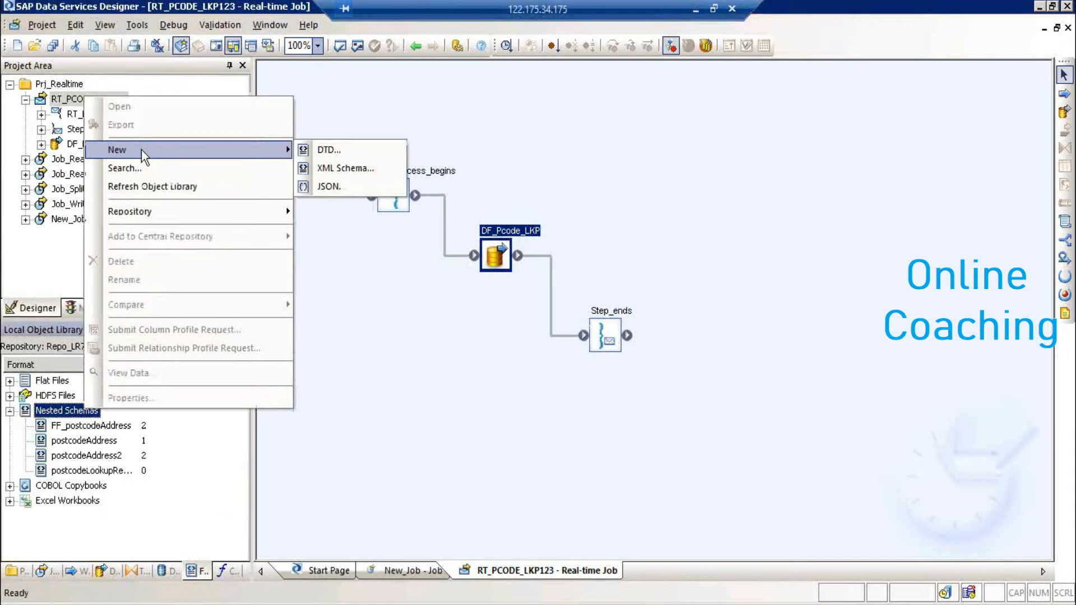
click(330, 168)
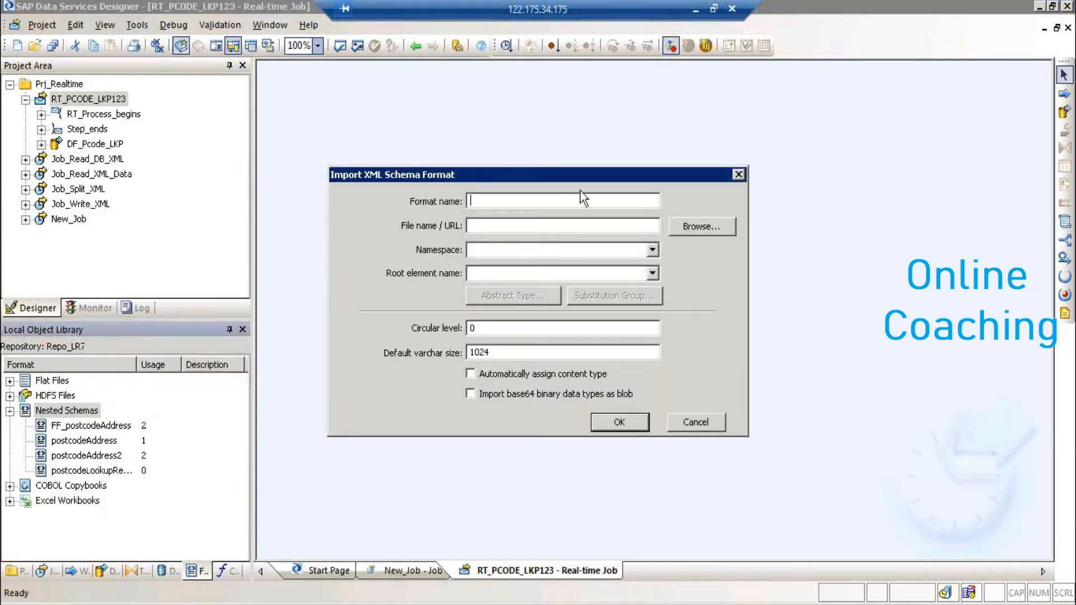
click(701, 227)
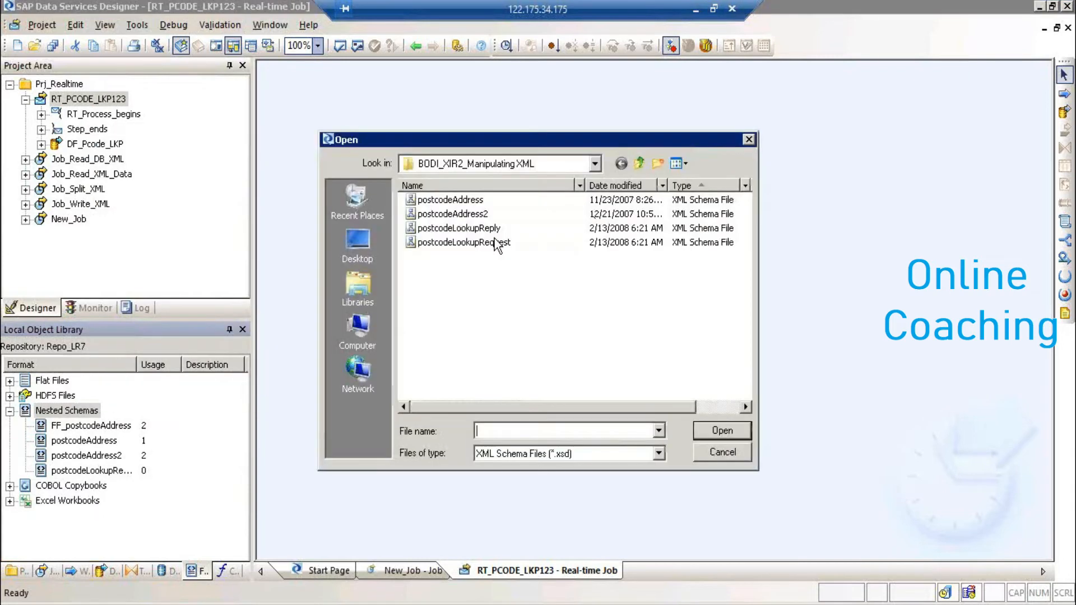
click(495, 248)
click(489, 228)
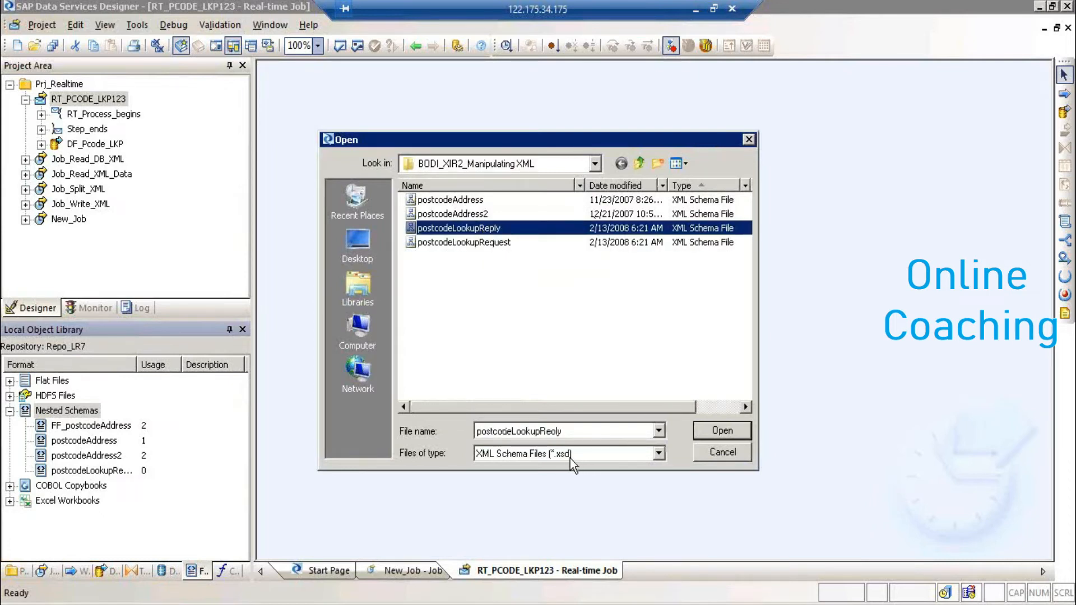
click(731, 431)
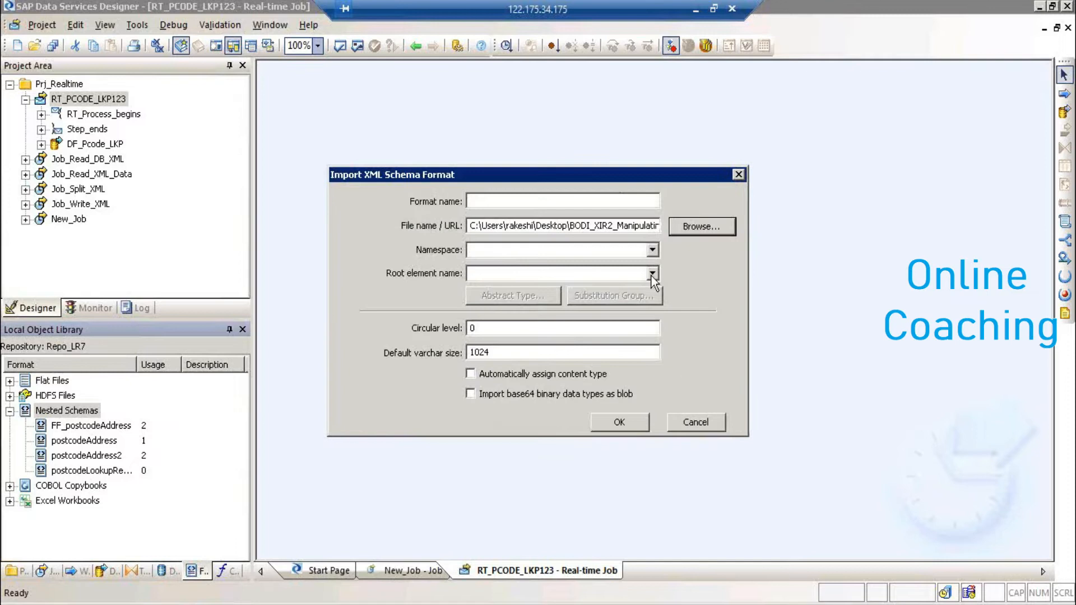
- Set root element and format name to postcodeLookupReply and finish the import
click(653, 273)
click(595, 289)
key(ctrl+c)
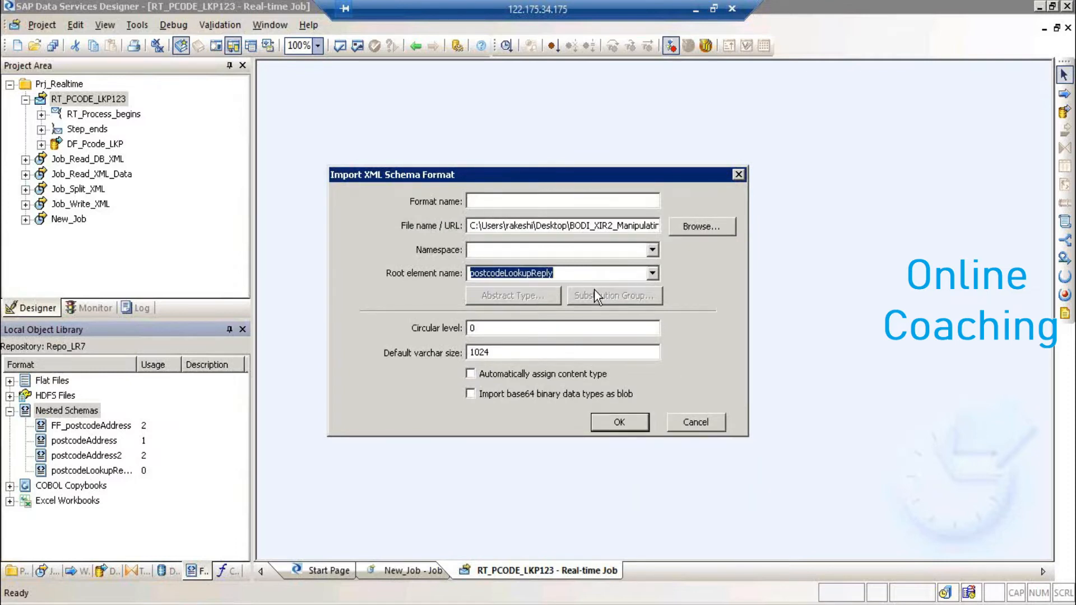
click(519, 203)
key(ctrl+v)
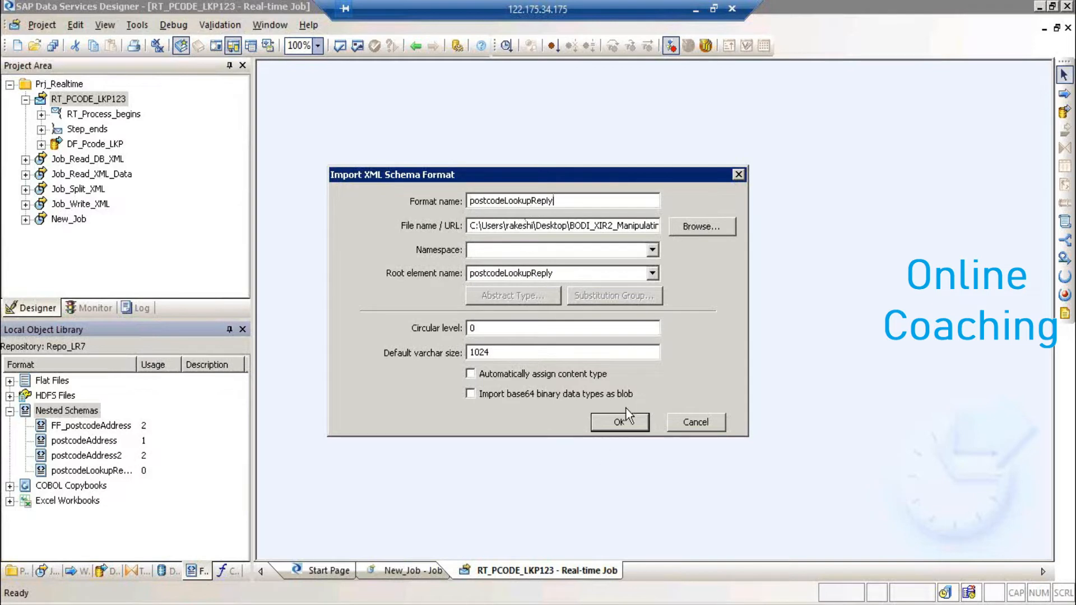
click(624, 424)
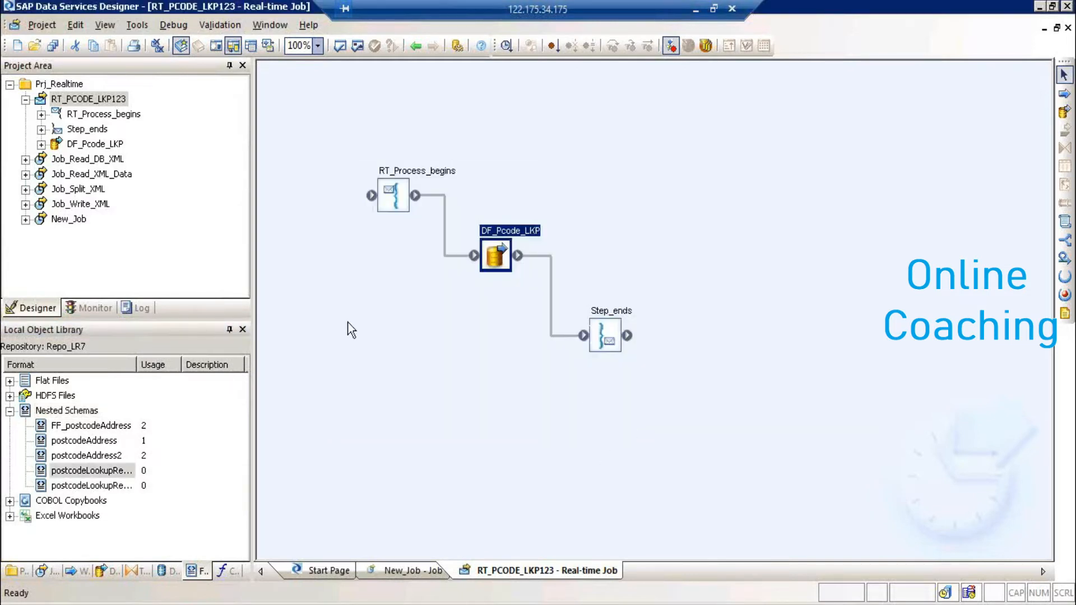
- Open DF_Pcode_LKP and add postcodeLookupRequest to it as the message source
double_click(506, 232)
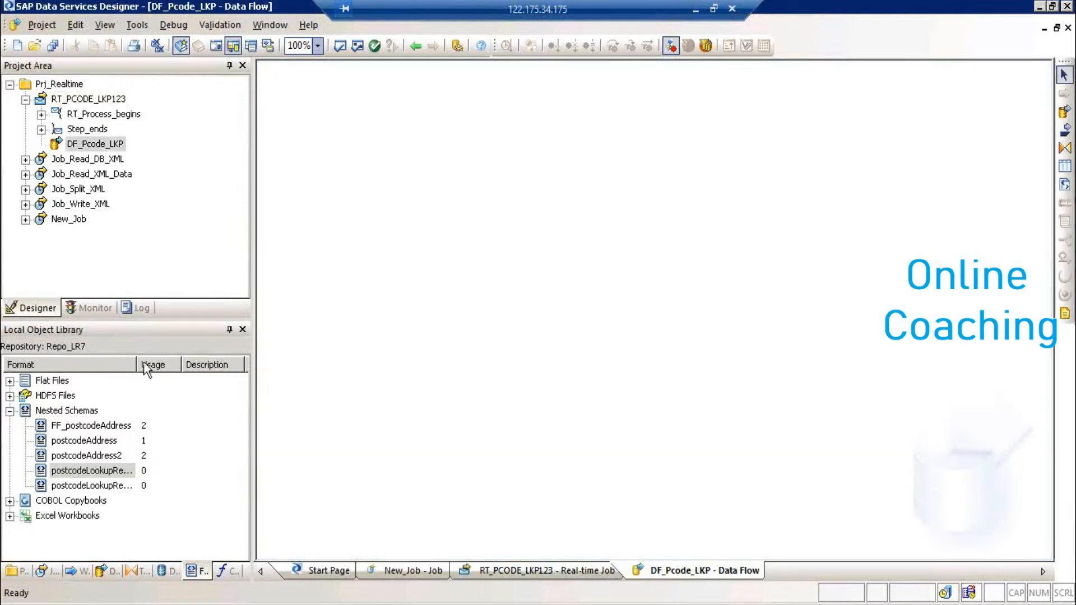
click(138, 363)
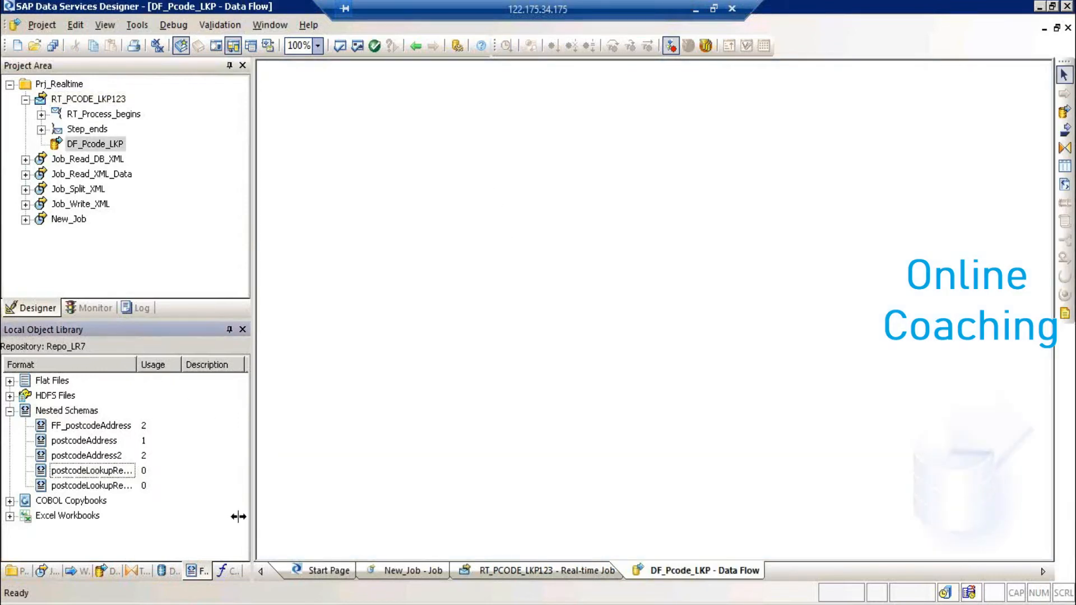
drag(156, 365, 190, 365)
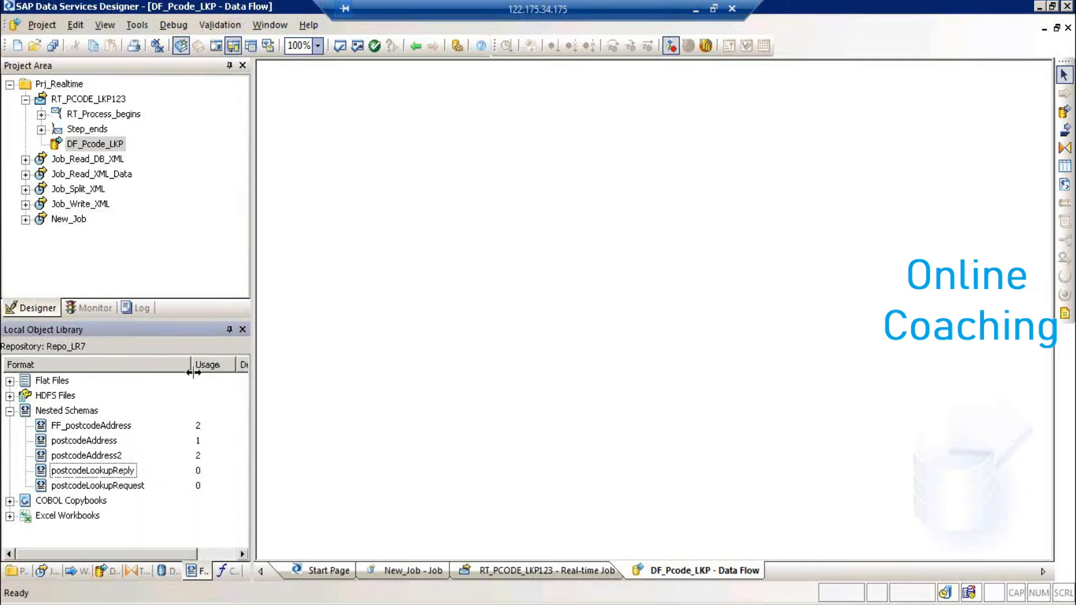
click(112, 487)
drag(340, 261, 308, 171)
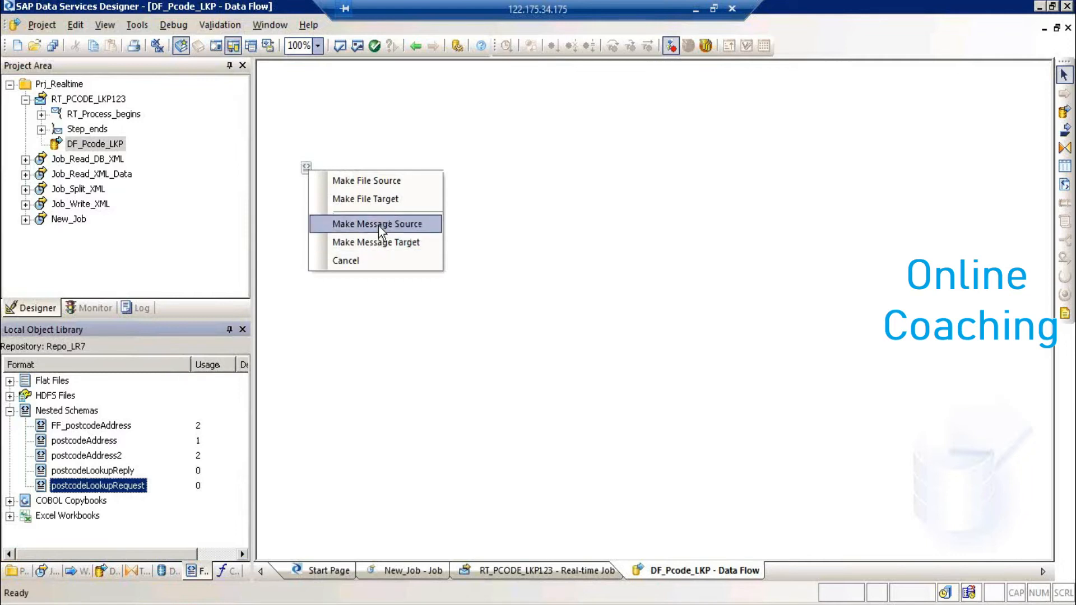
click(379, 224)
- Add postcodeLookupReply to the right of the source as the message target
drag(99, 473, 677, 213)
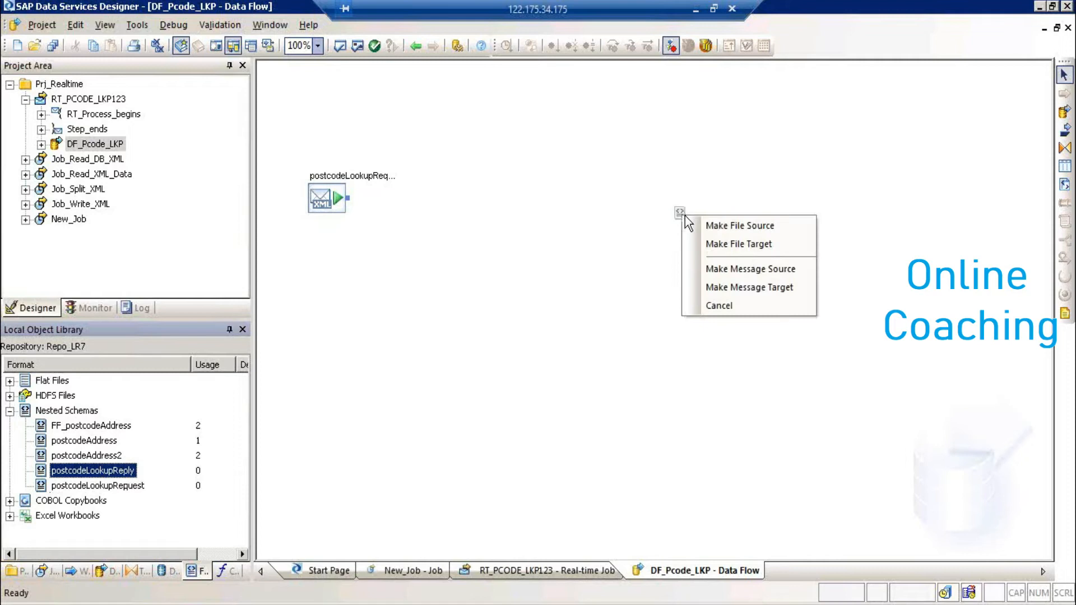
click(757, 287)
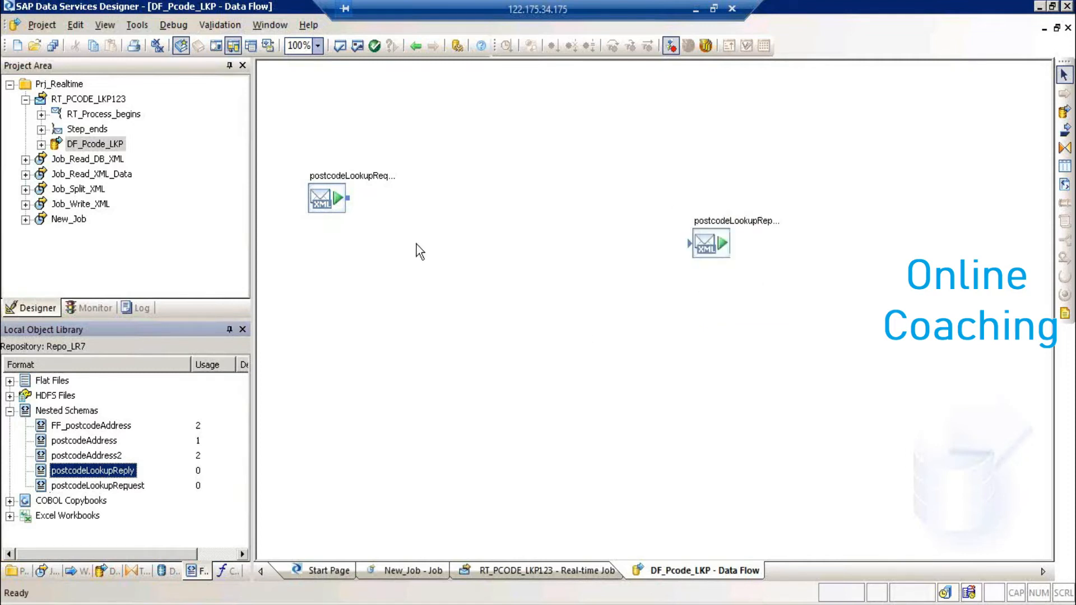
drag(704, 247, 753, 284)
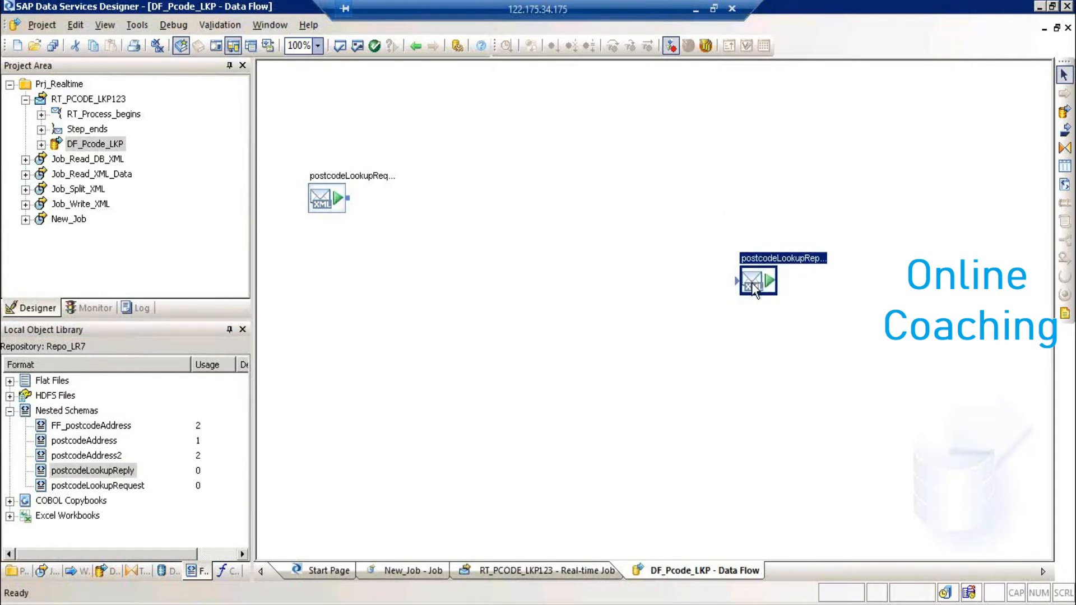
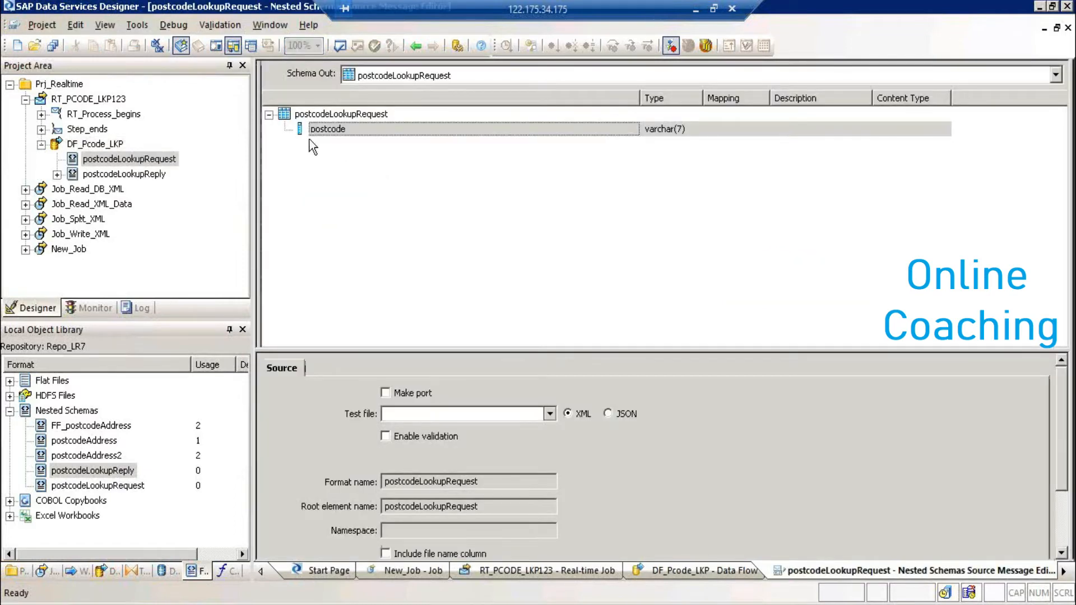
- Set the request source's test file to postcodeLookupRequest.xml in the BODI_XIR2_Manipulating XML folder
click(322, 132)
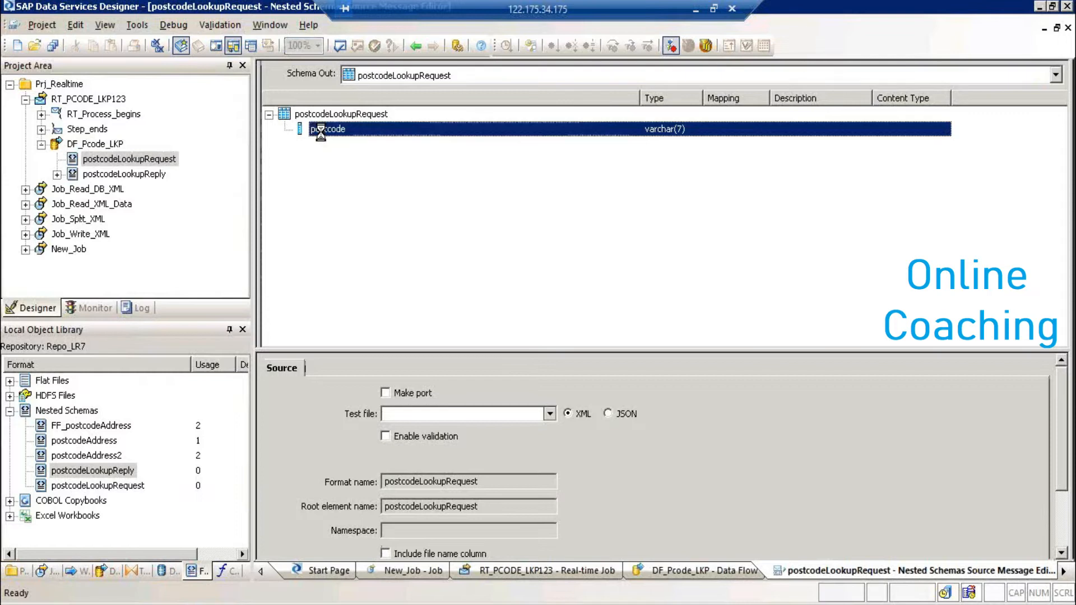
click(550, 415)
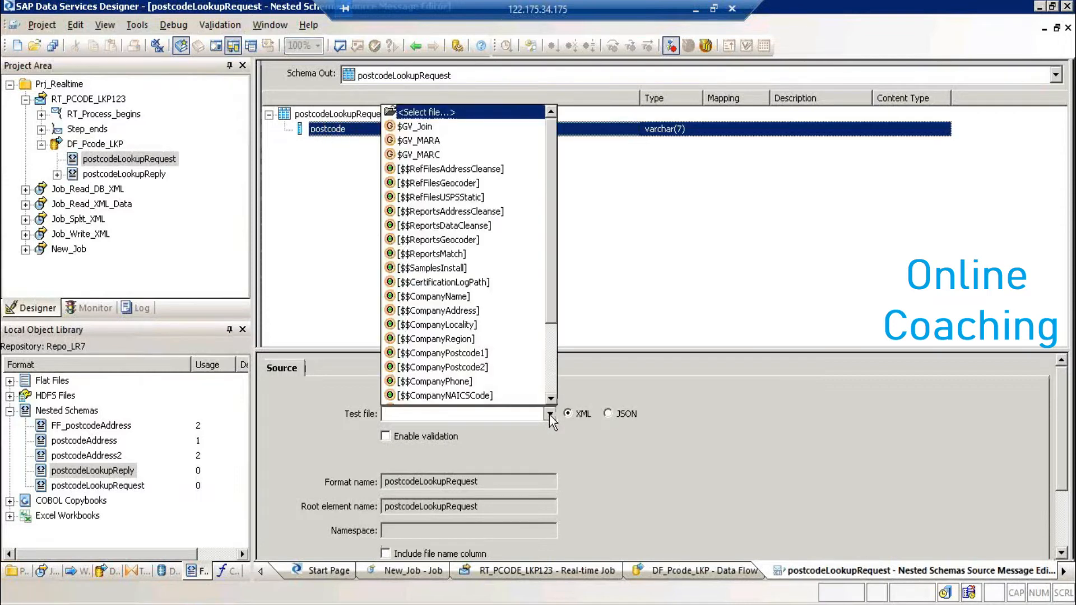
click(426, 112)
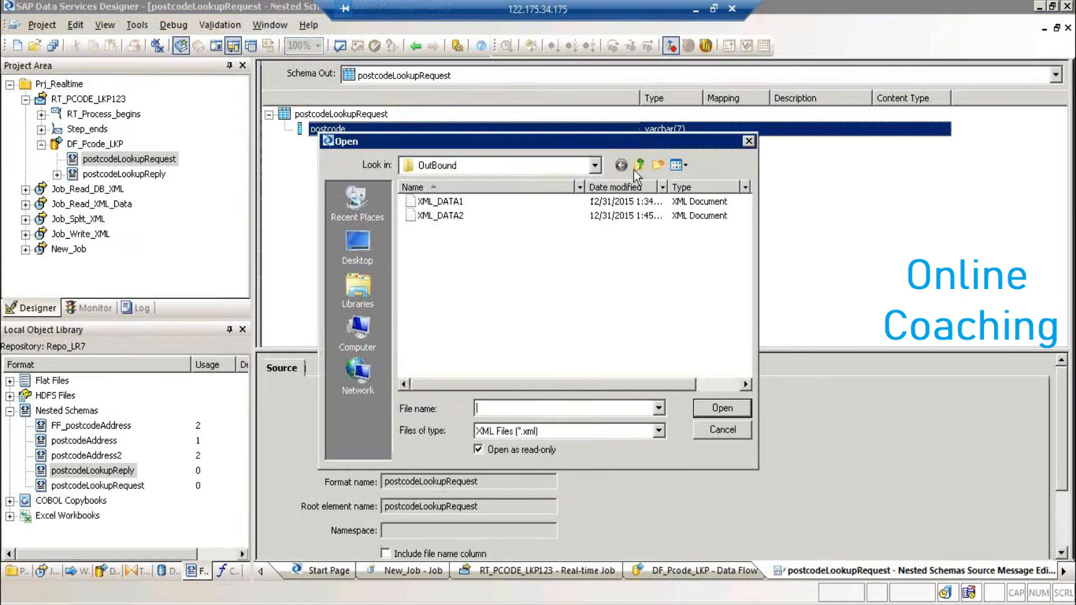
click(635, 168)
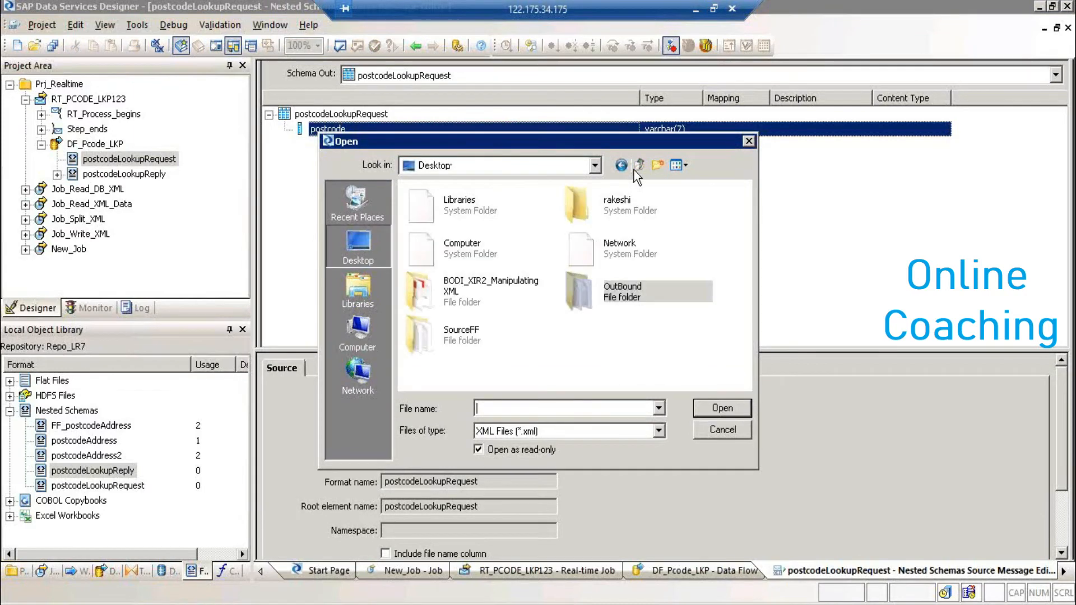
double_click(477, 296)
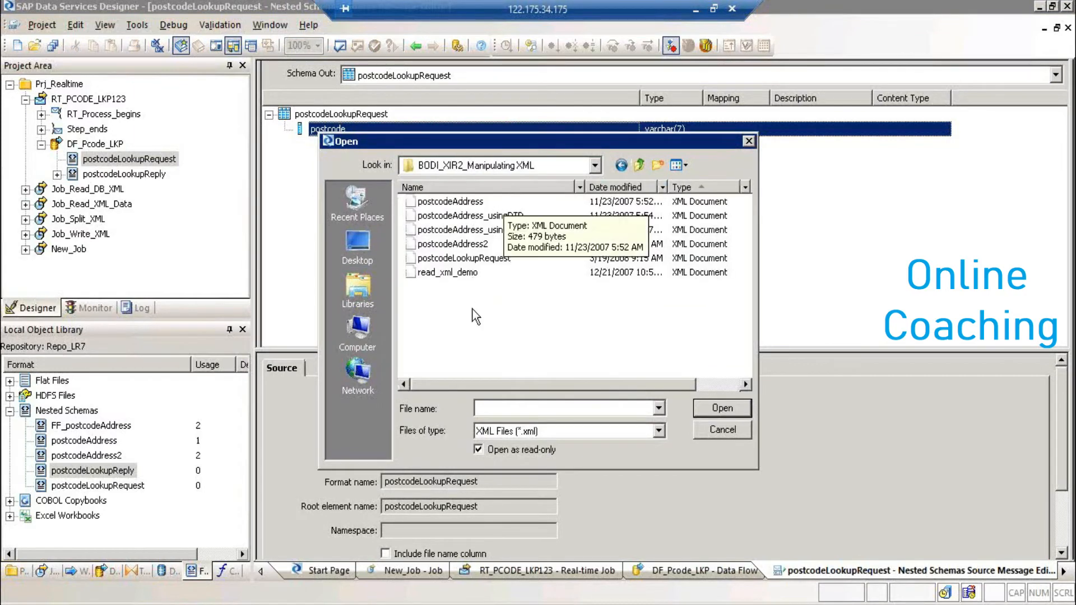
click(503, 261)
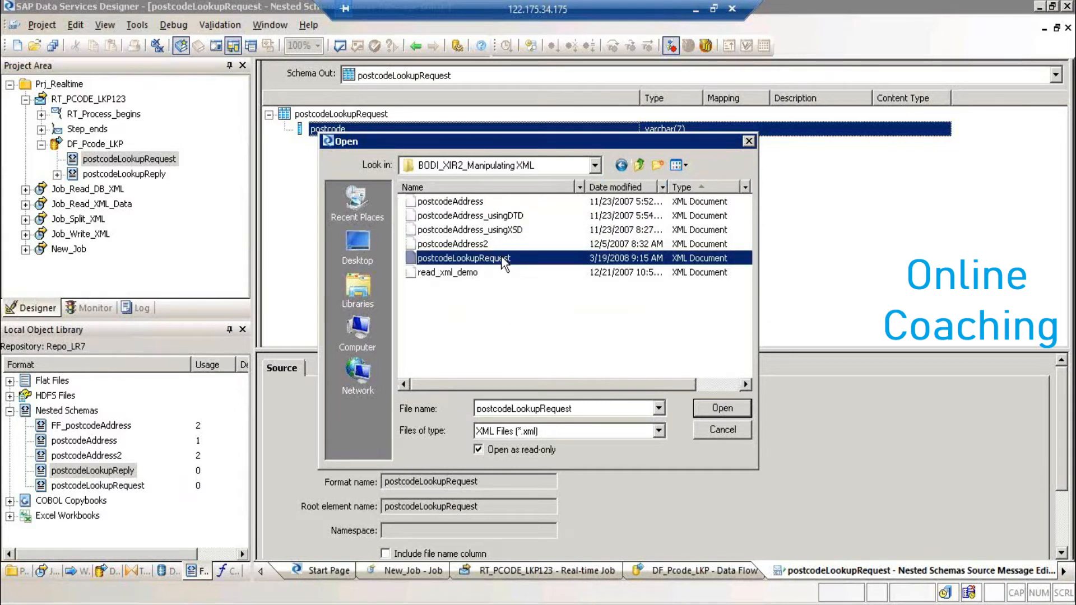
click(722, 410)
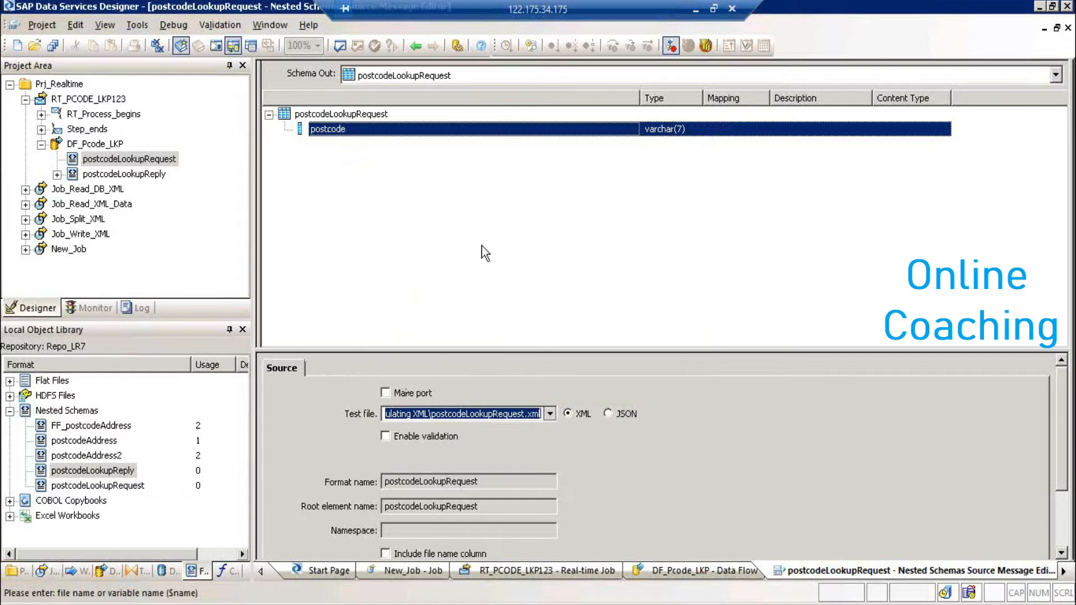
- Back in DF_Pcode_LKP, preview the request source data showing postcode DE150LQ
click(414, 44)
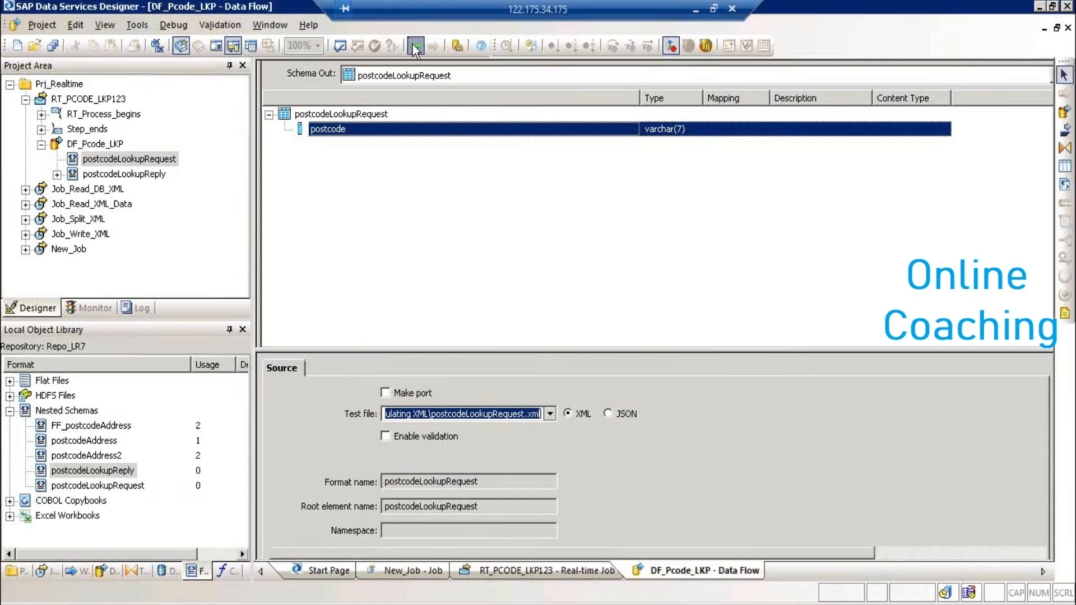
click(346, 213)
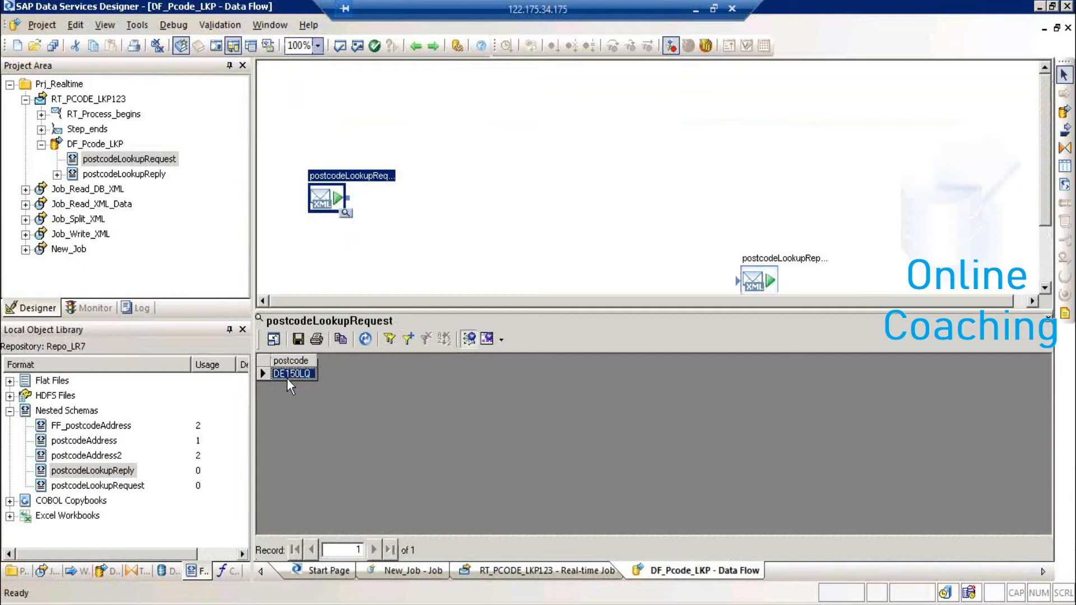
click(1046, 321)
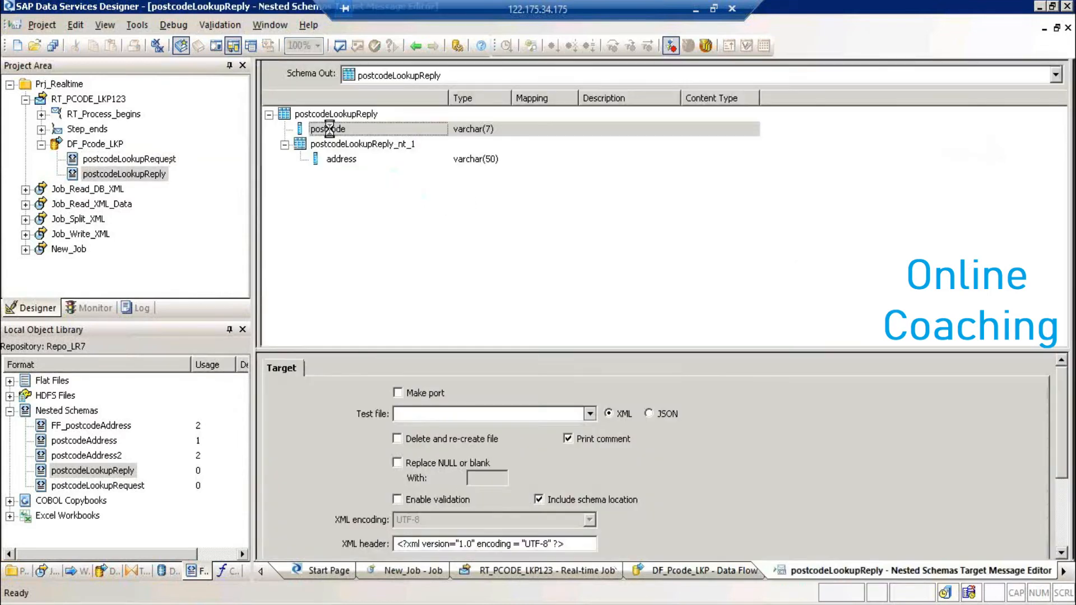
- Set the postcodeLookupReply test file to Desktop\OutBound\Reply.xml, then return to DF_Pcode_LKP
click(339, 160)
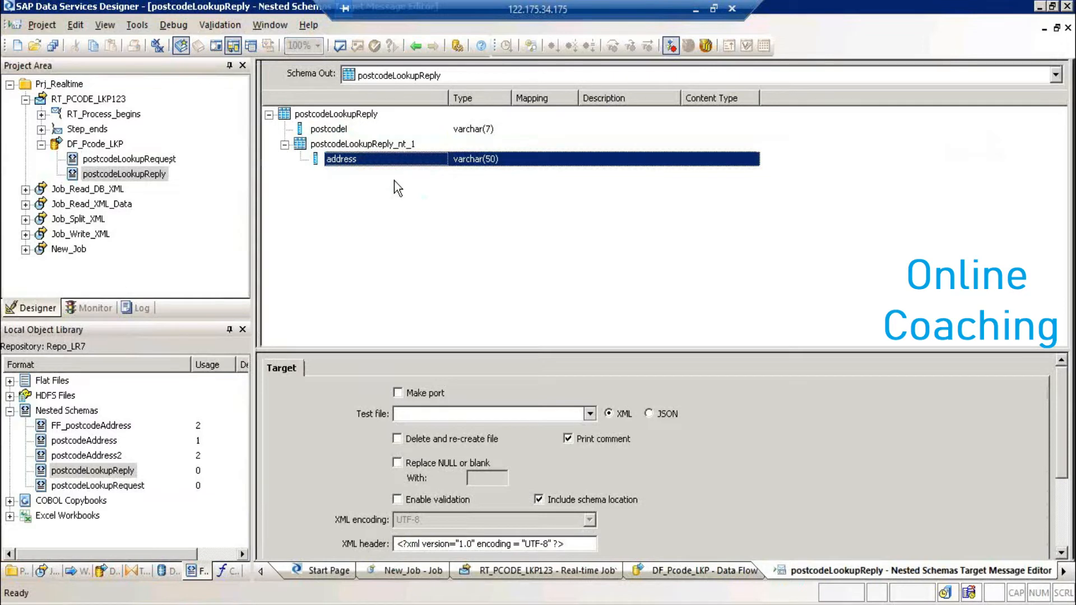
click(590, 420)
click(461, 119)
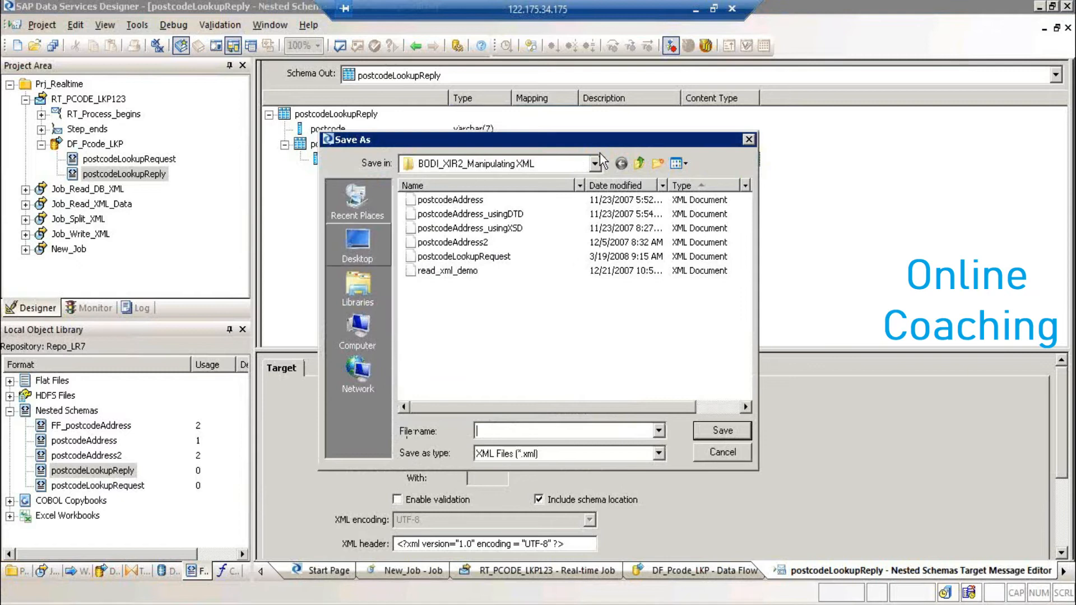
click(640, 163)
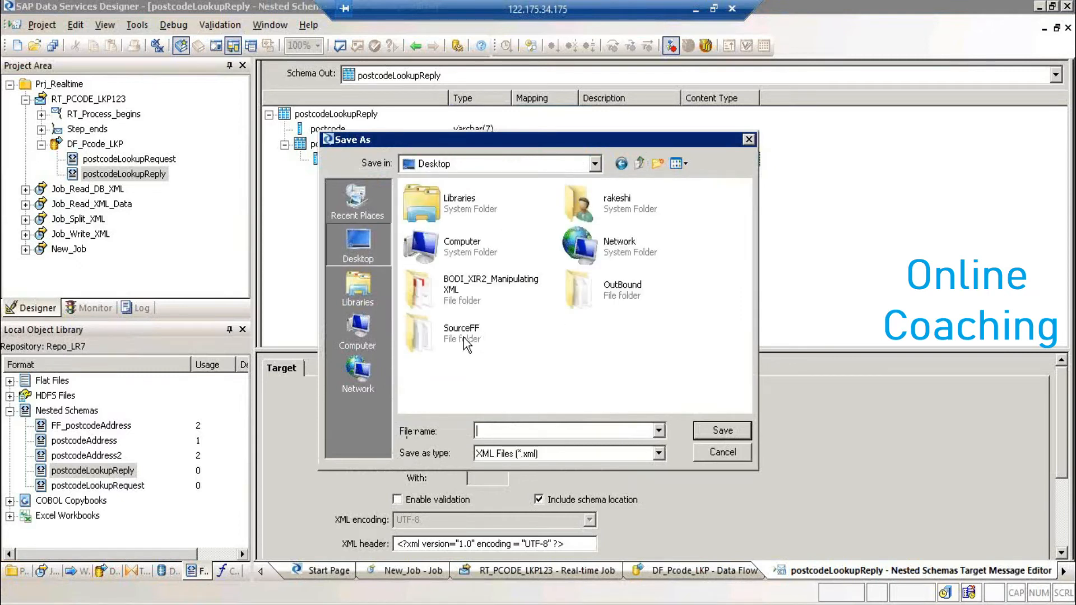
double_click(615, 296)
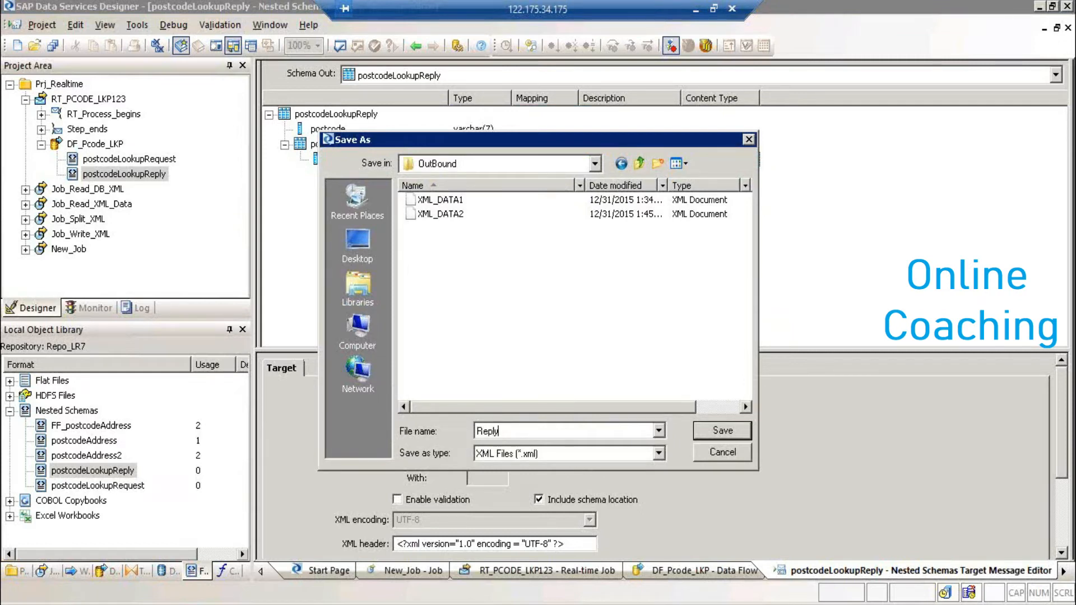
click(705, 434)
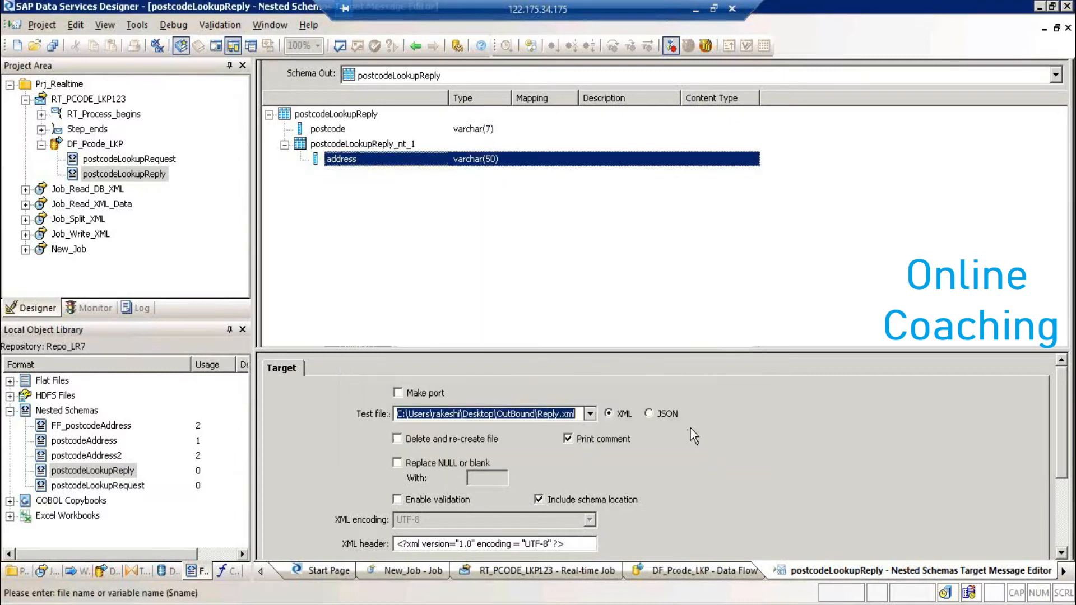
click(416, 45)
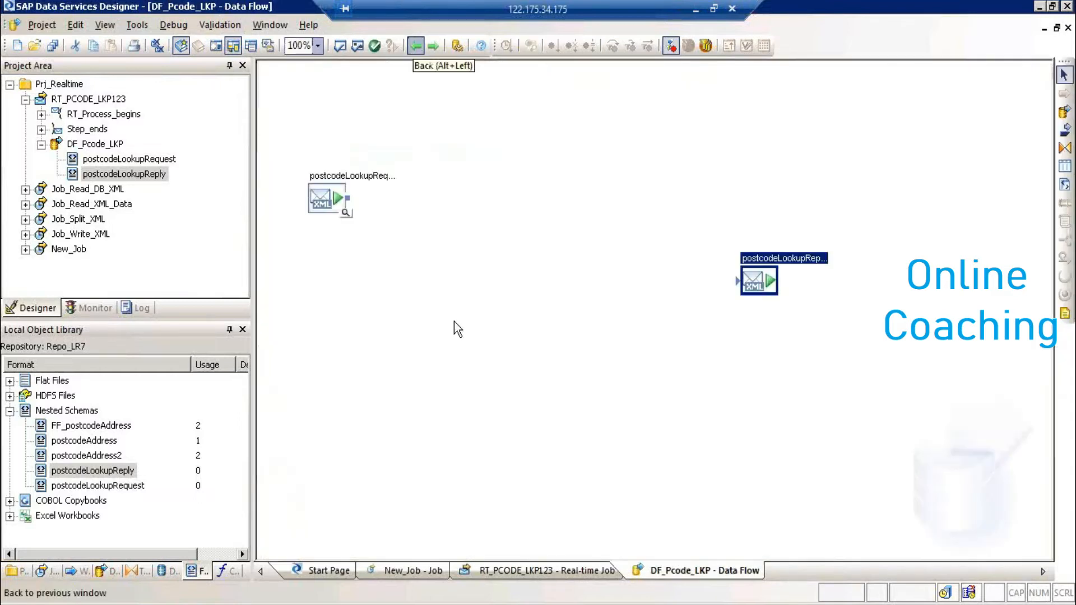
- Place DS_DB_TRGT template tables Demo_Addr and demo_Pcode on the data flow
click(170, 571)
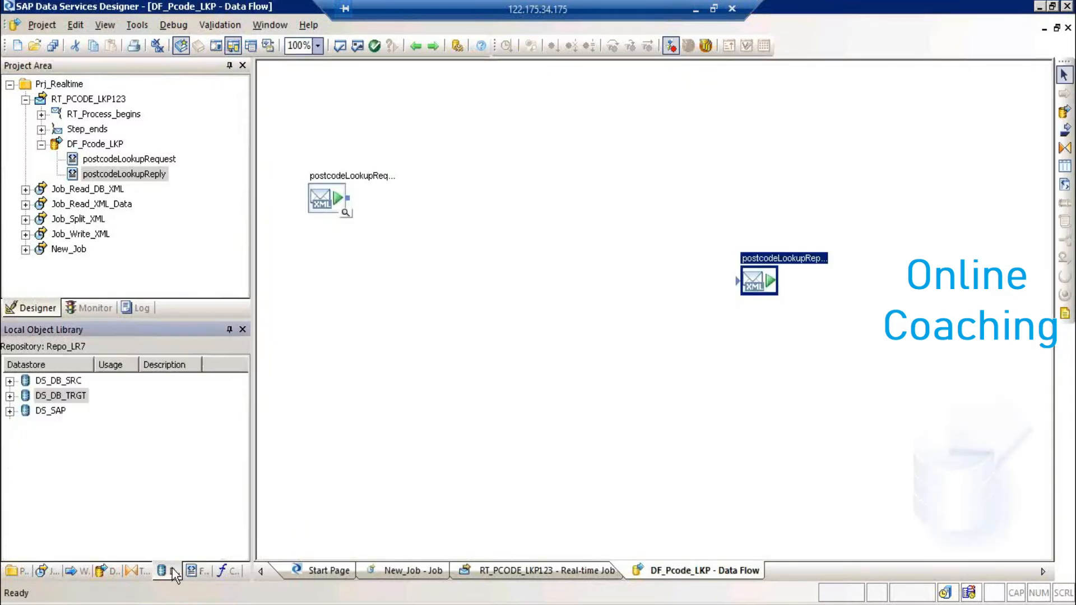
click(10, 396)
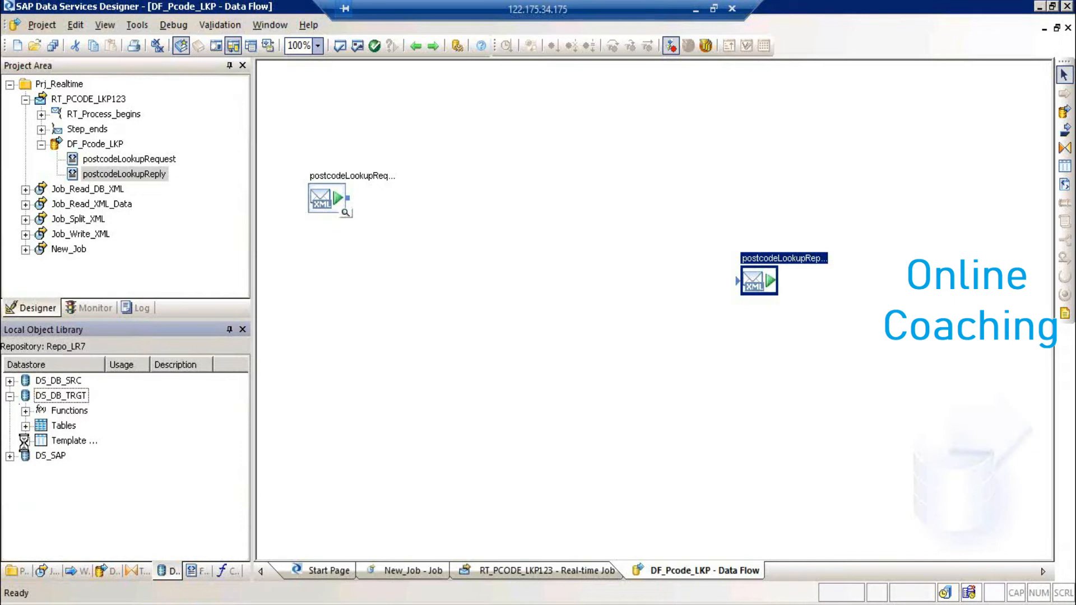
click(25, 441)
click(101, 471)
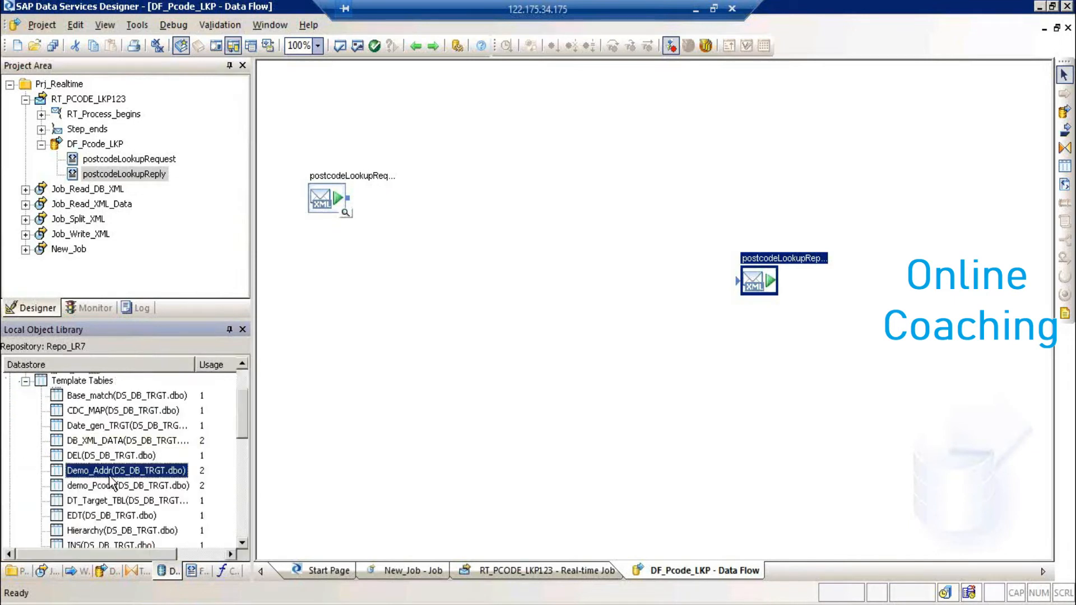
ctrl+click(105, 484)
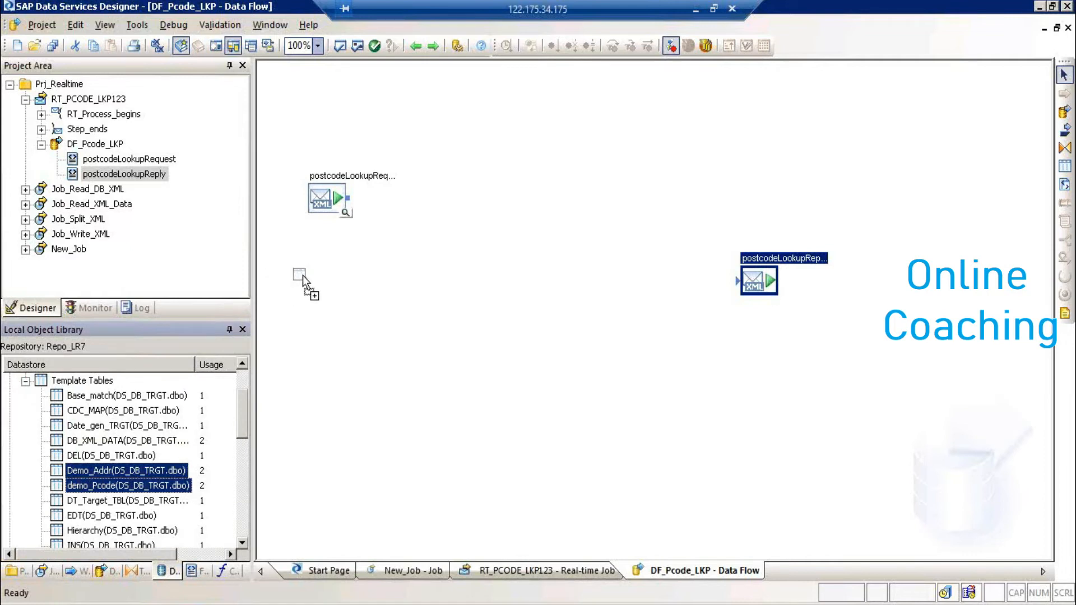
drag(312, 267, 312, 268)
drag(758, 283, 708, 211)
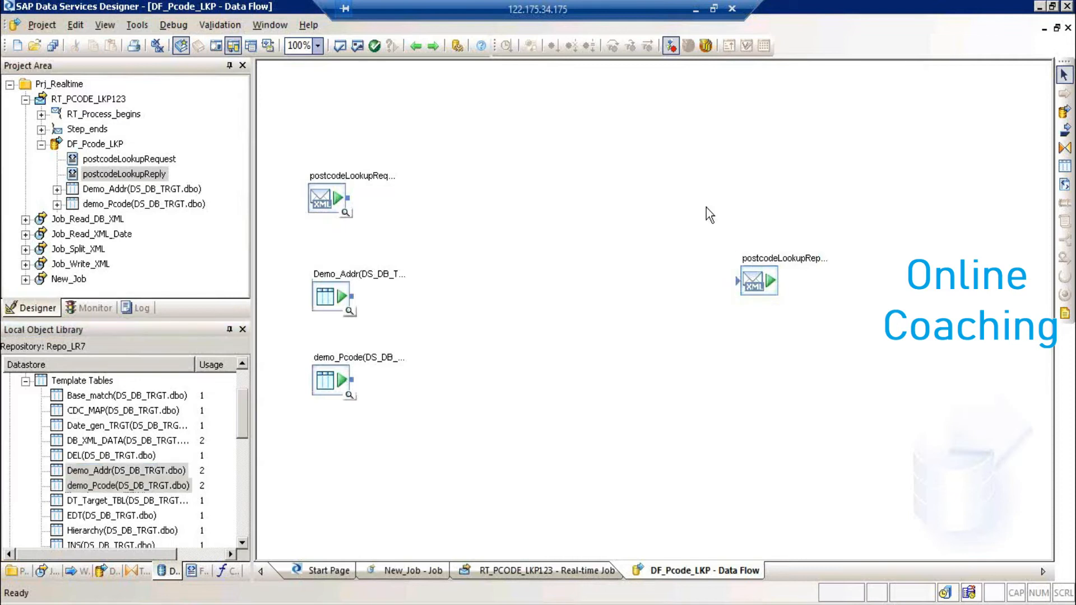
- Add a Get_Addr query fed by postcodeLookupRequest, Demo_Addr and demo_Pcode
click(1064, 147)
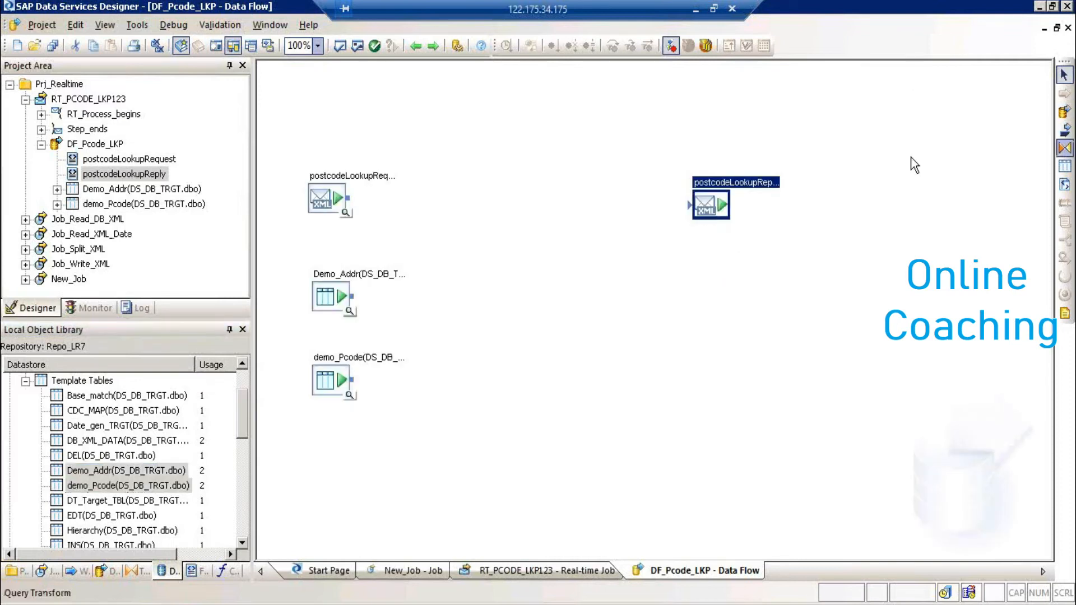
click(452, 260)
text(Get_Addr)
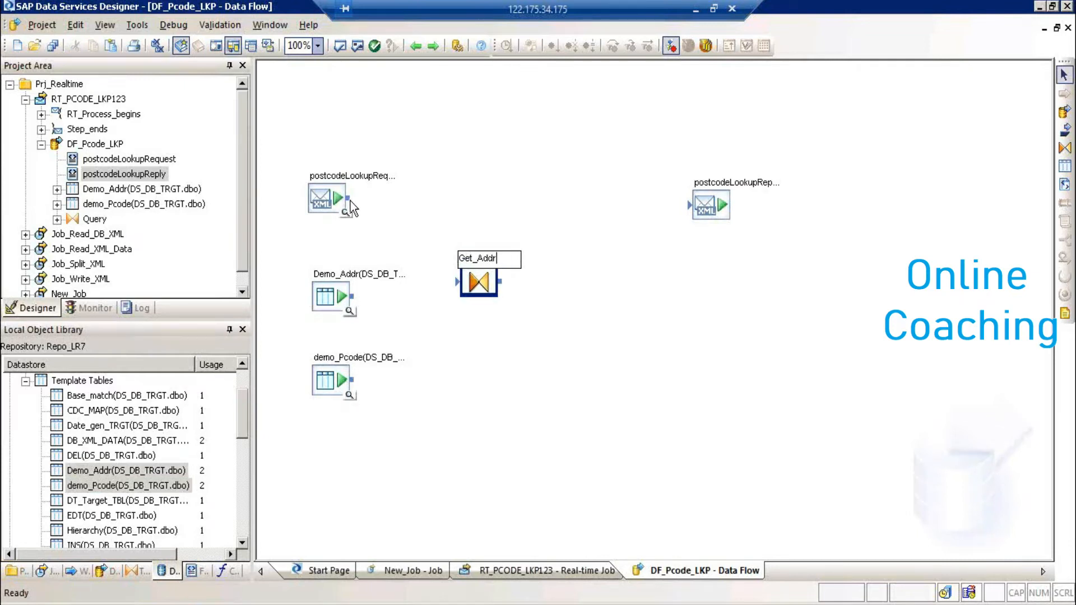
drag(348, 198, 457, 281)
drag(351, 296, 460, 282)
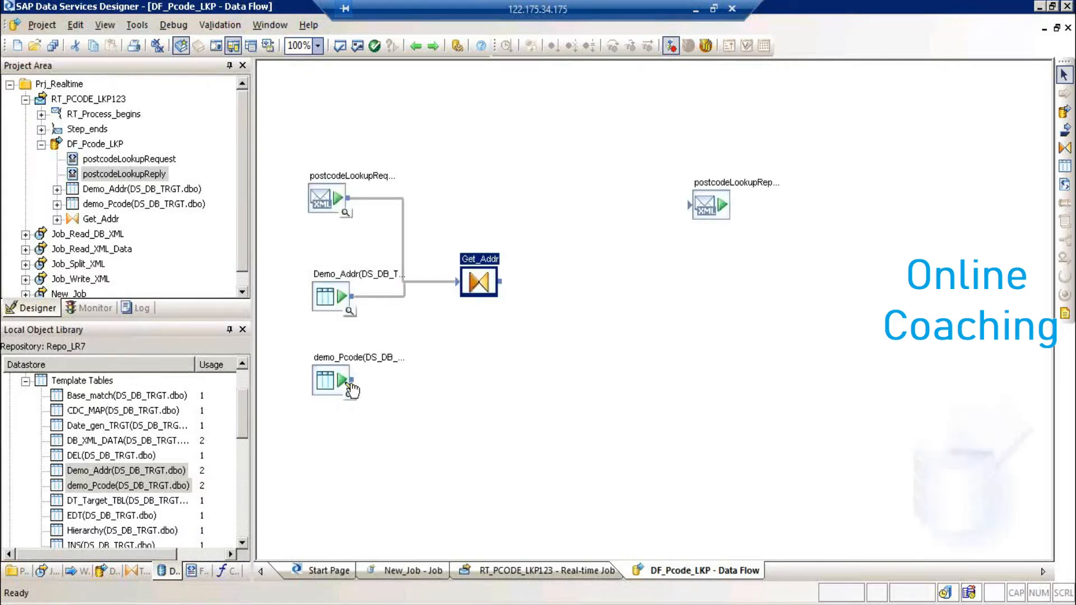
drag(351, 381, 458, 282)
double_click(474, 263)
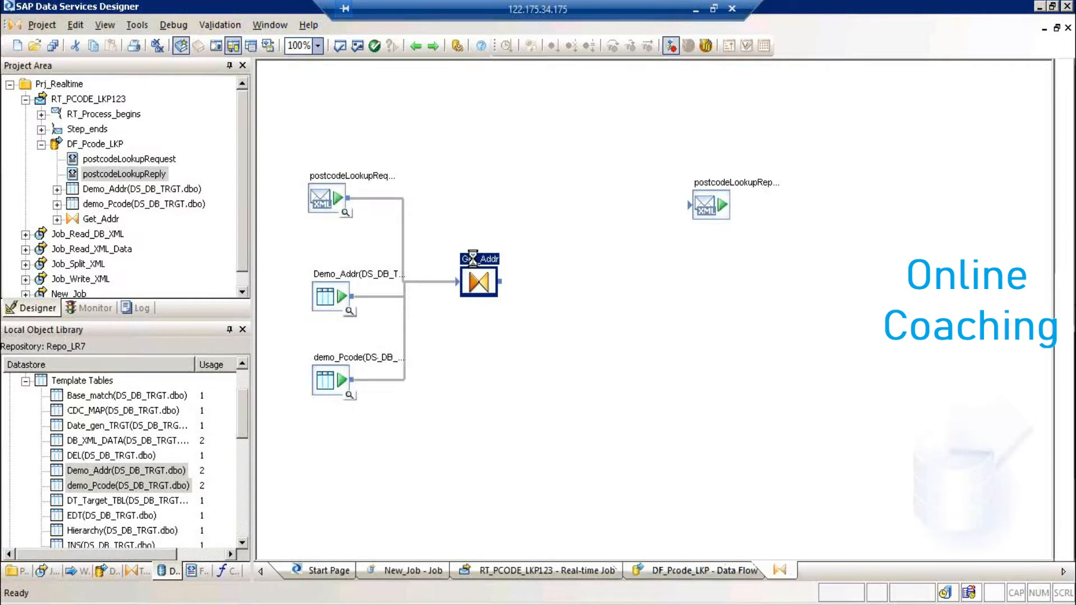
- Map Demo_Addr's address to Get_Addr's output and match the request postcode to demo_Pcode.postcode
drag(322, 144, 724, 173)
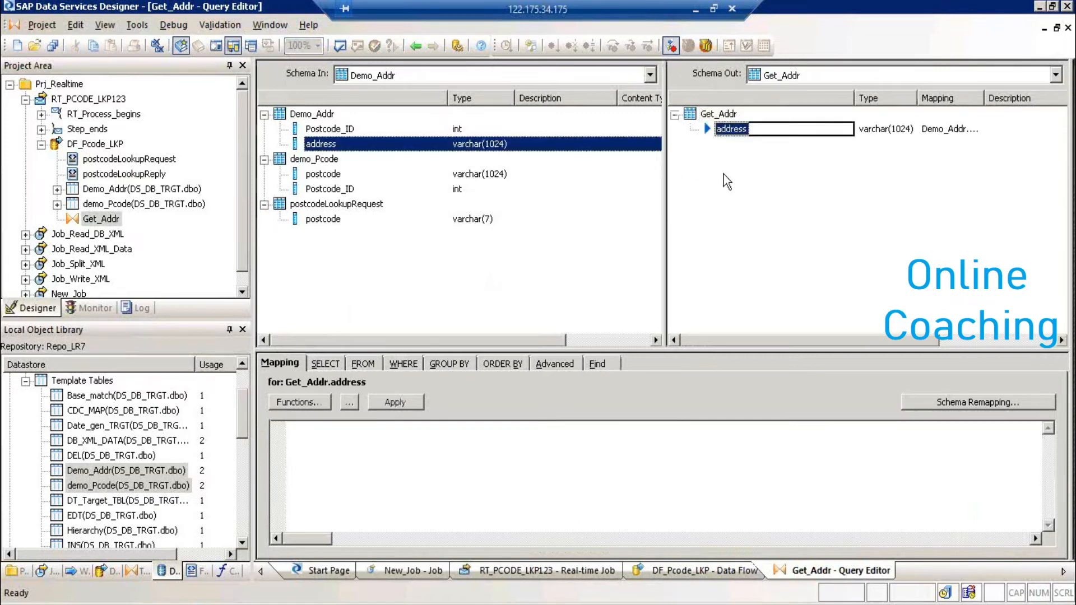
click(422, 362)
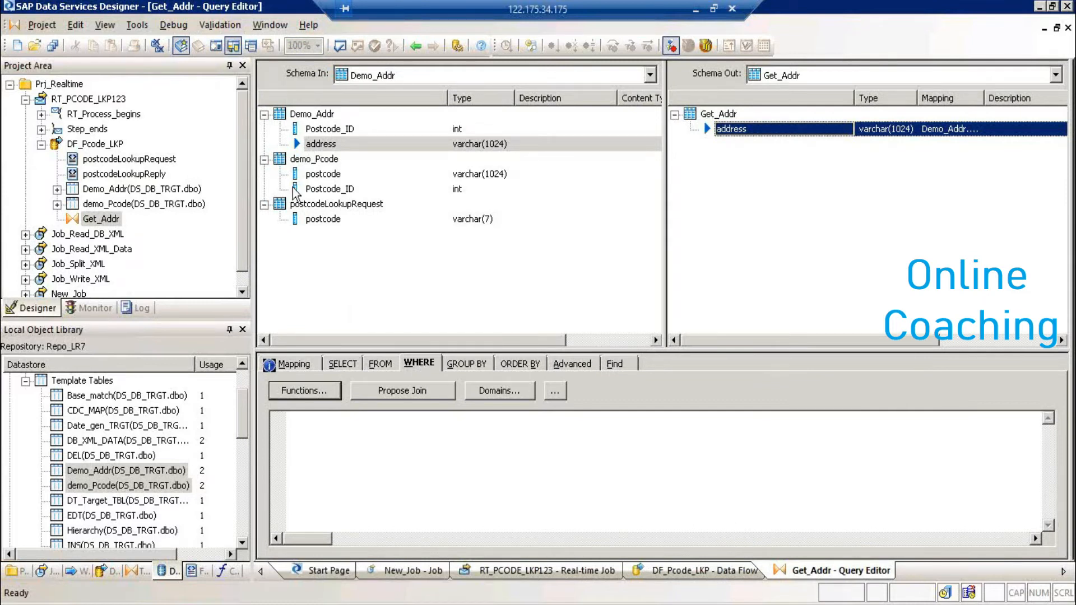
drag(344, 220, 316, 457)
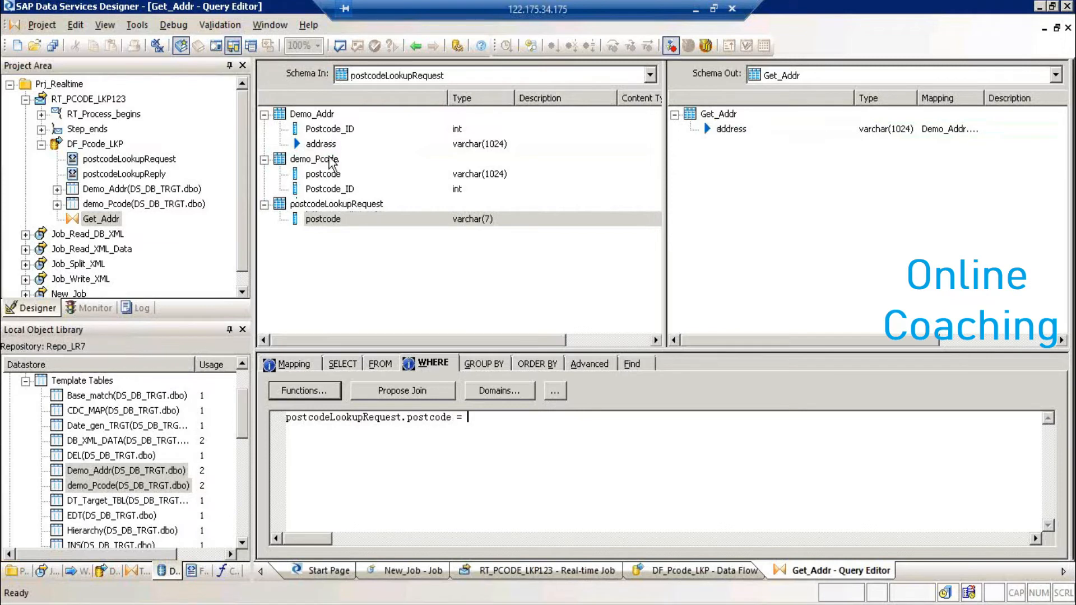
drag(365, 174, 502, 465)
- Add 'and' demo_Pcode.Postcode_ID = Demo_Addr.Postcode_ID to the WHERE clause
text(and)
key(Return)
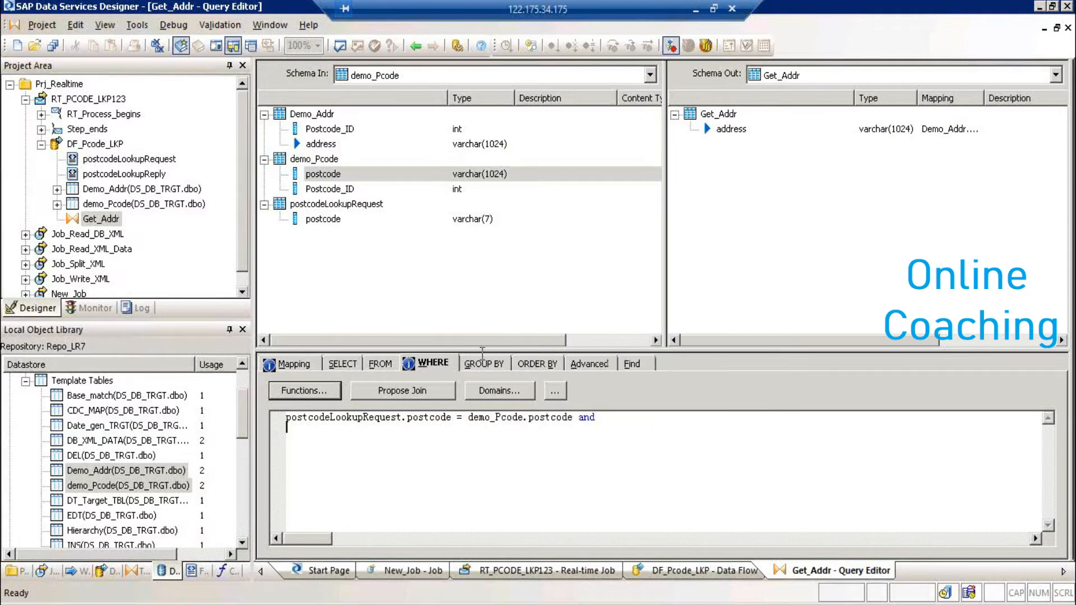
click(391, 194)
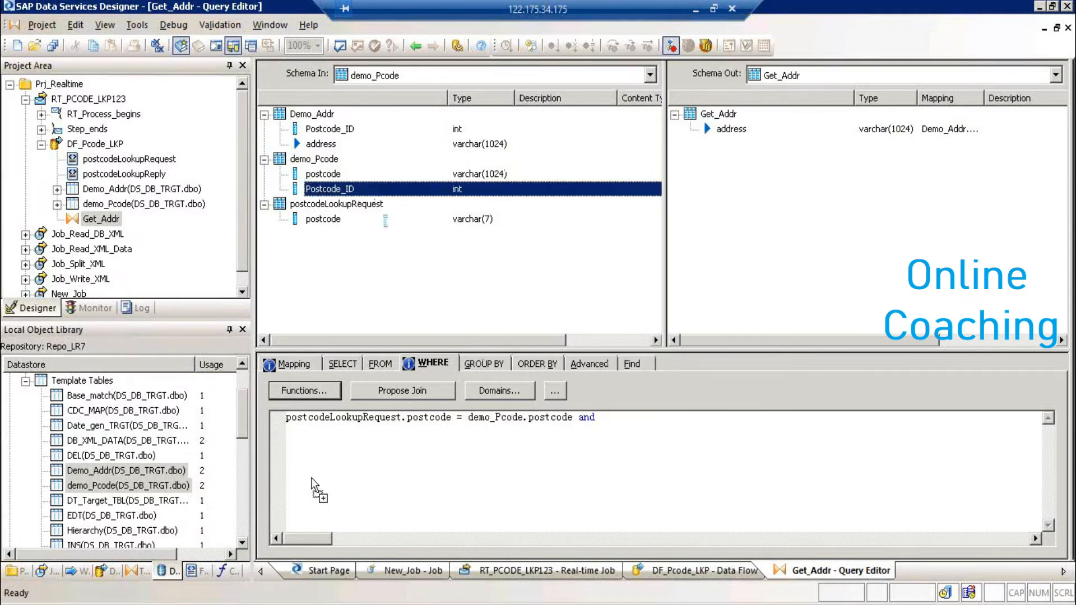
drag(390, 194, 314, 445)
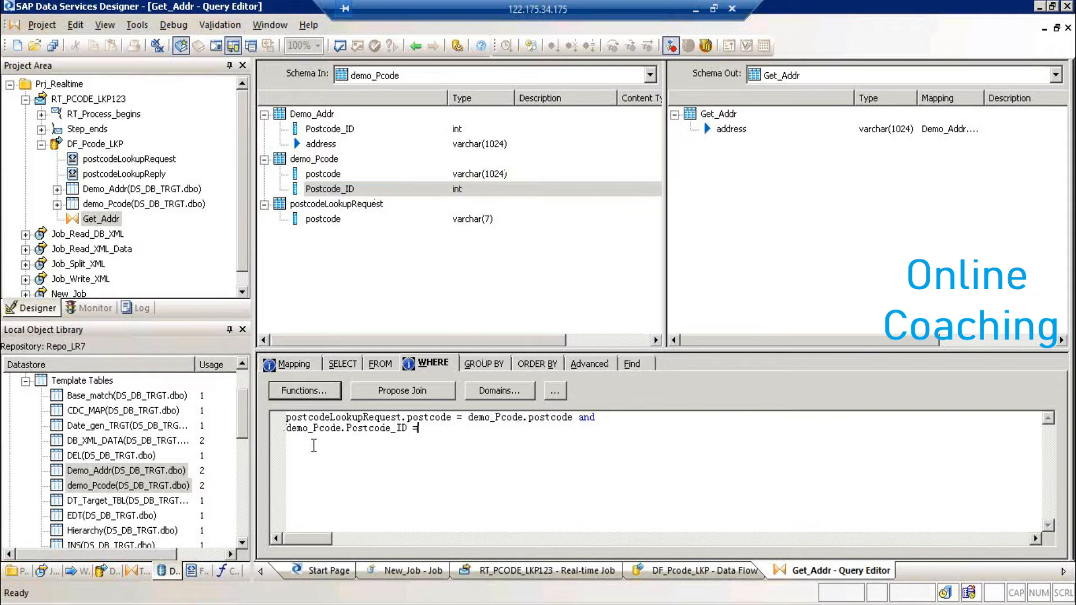
drag(325, 129, 447, 425)
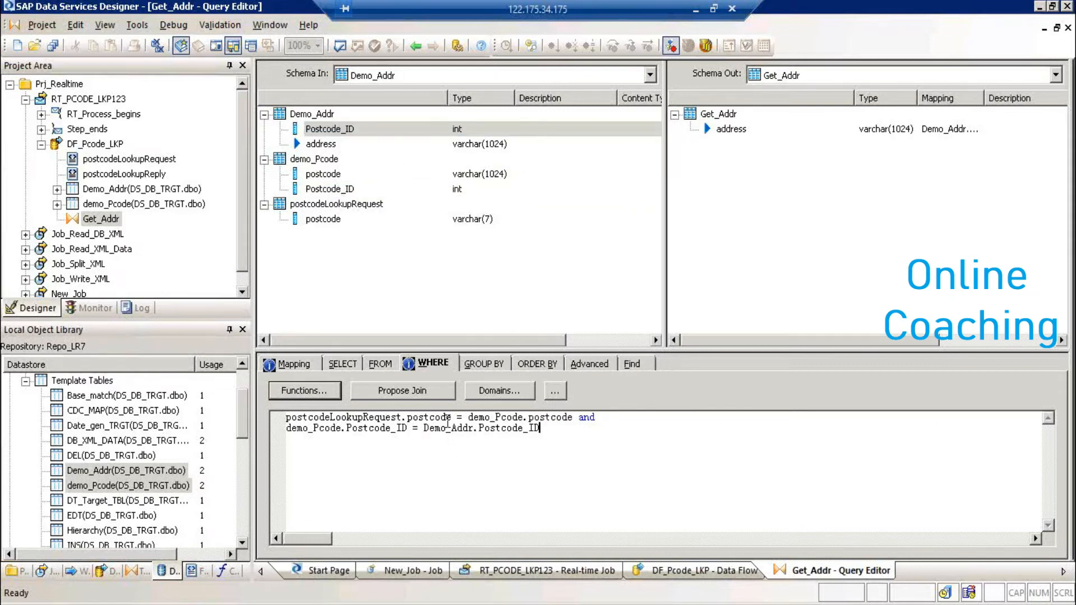
click(355, 220)
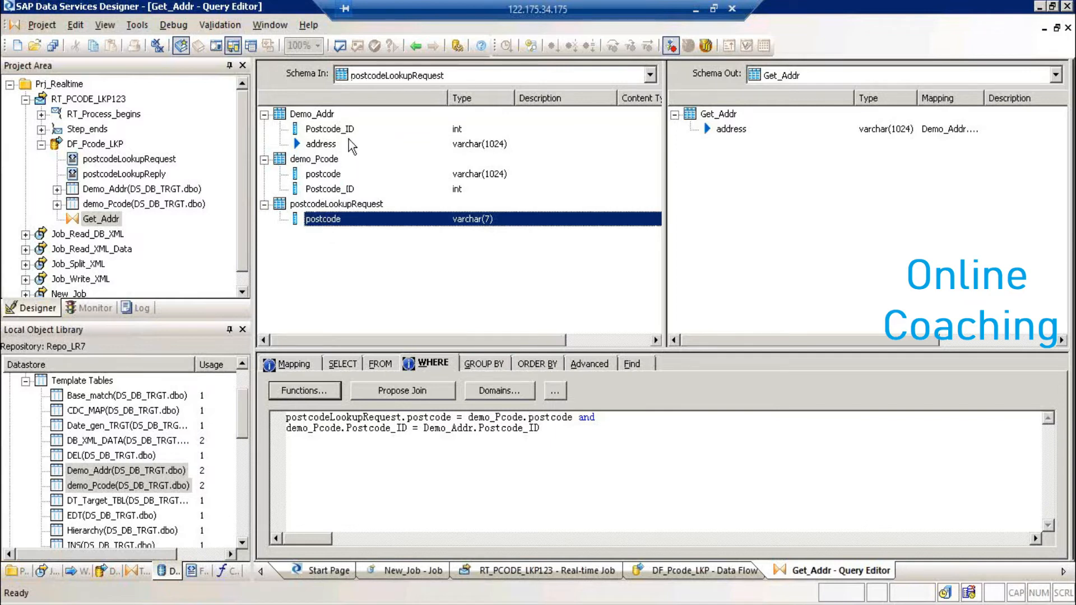
click(337, 174)
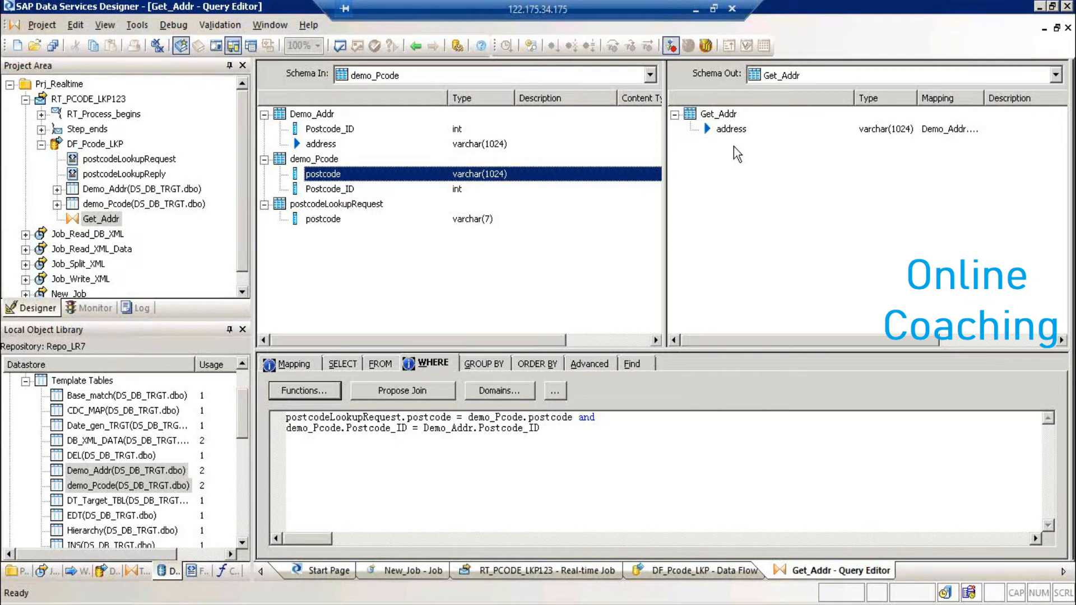
click(415, 46)
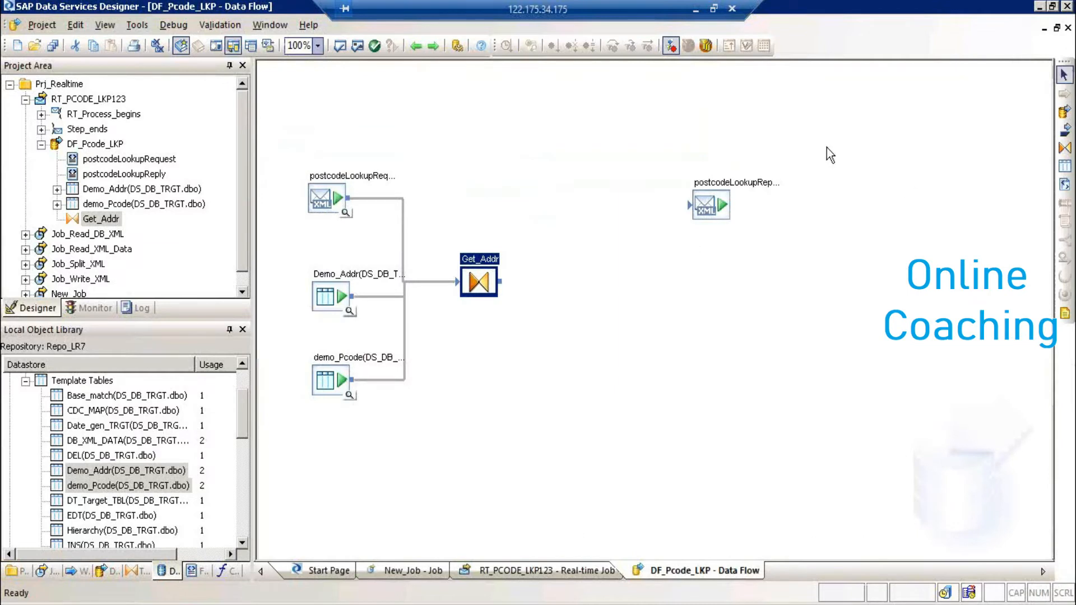
- Add a Build_reply query fed by postcodeLookupRequest and Get_Addr
click(1064, 148)
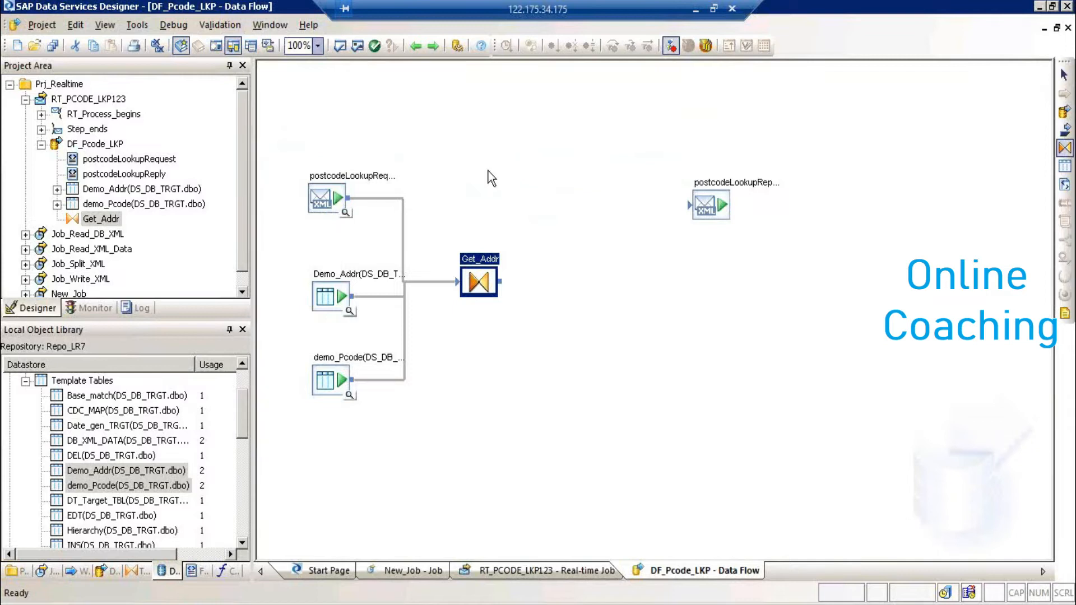
click(489, 168)
text(Build_)
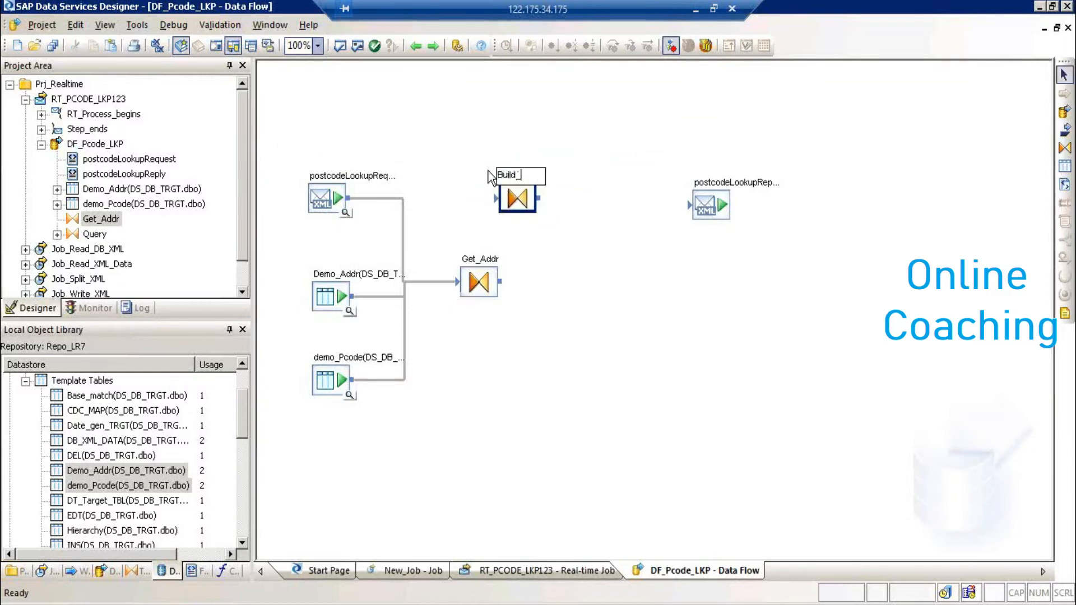
text(reply)
drag(349, 198, 497, 200)
drag(500, 282, 688, 205)
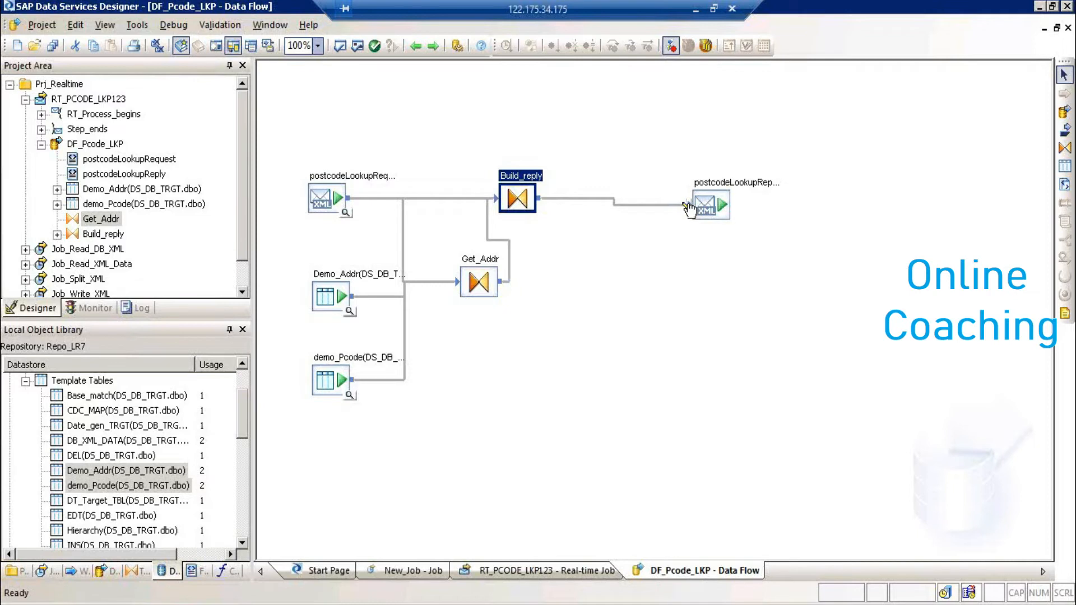
double_click(529, 176)
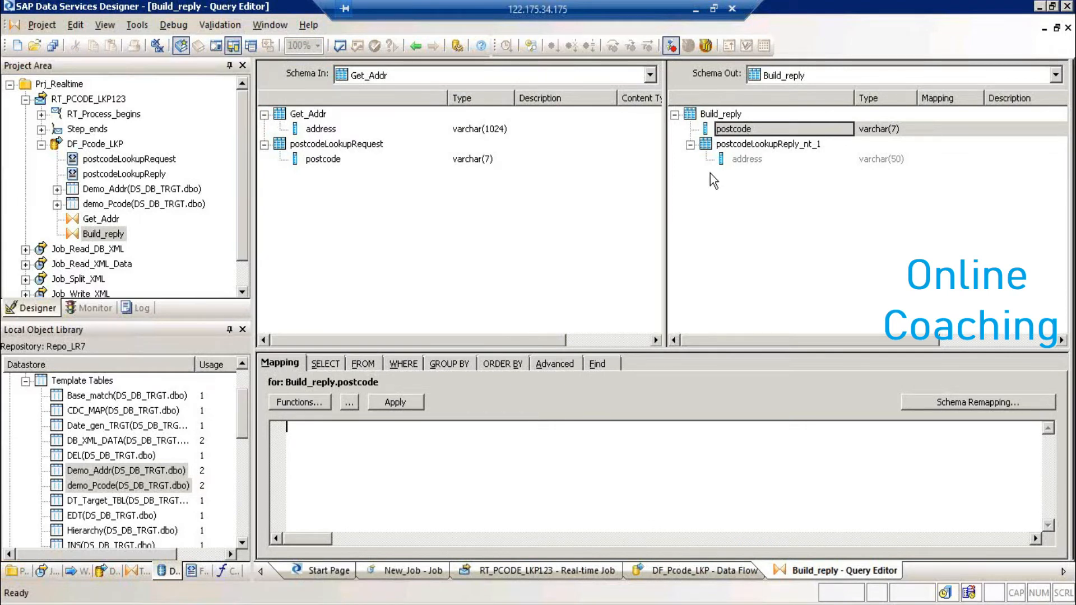
- Limit Build_reply's FROM to the request and map its postcode to the output postcode
click(727, 115)
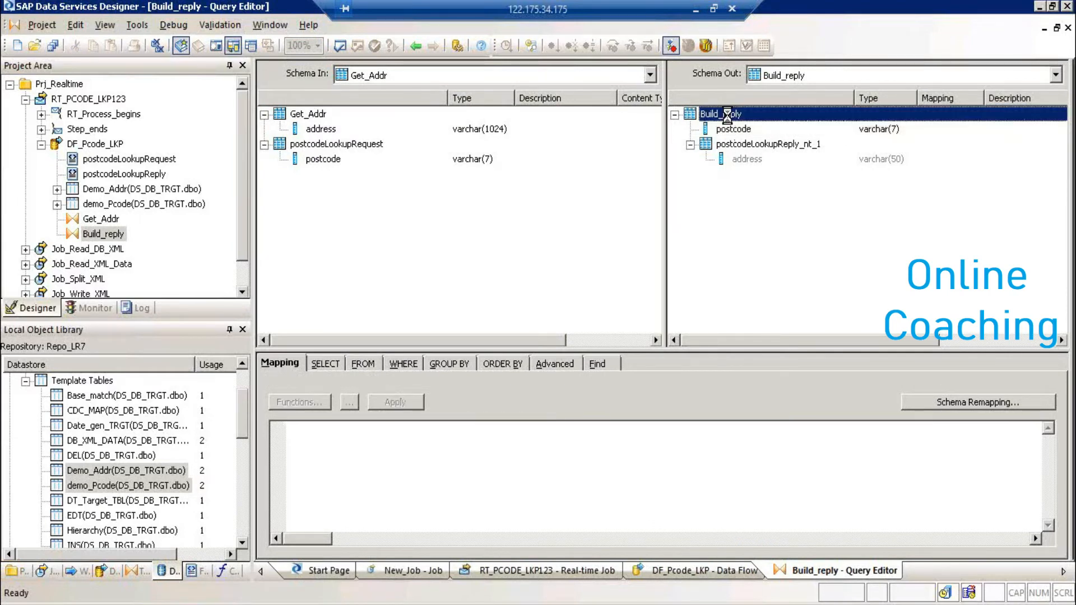
right_click(728, 114)
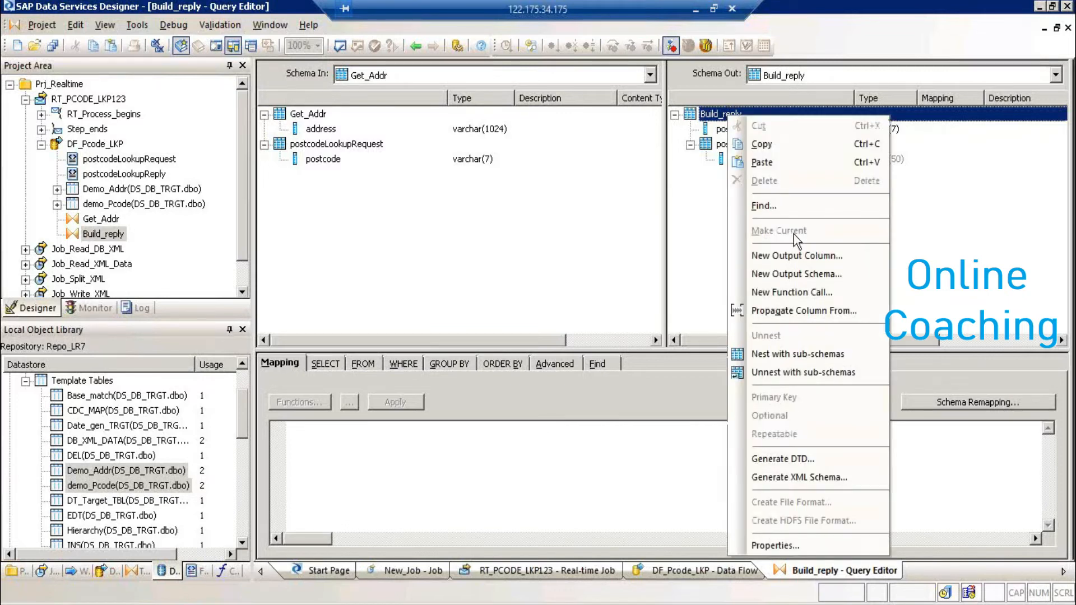
click(374, 364)
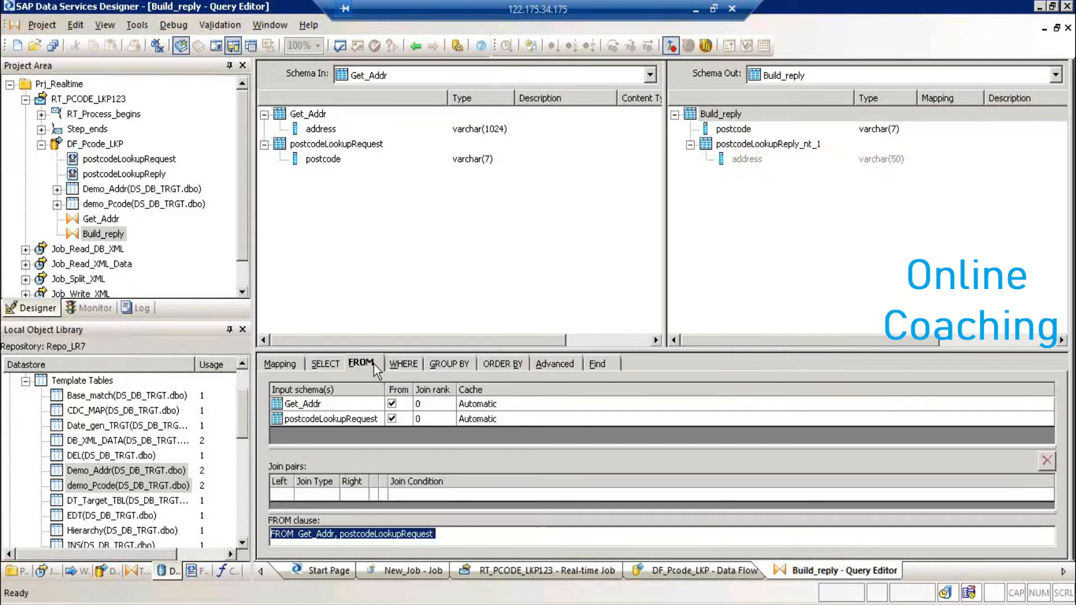
click(391, 405)
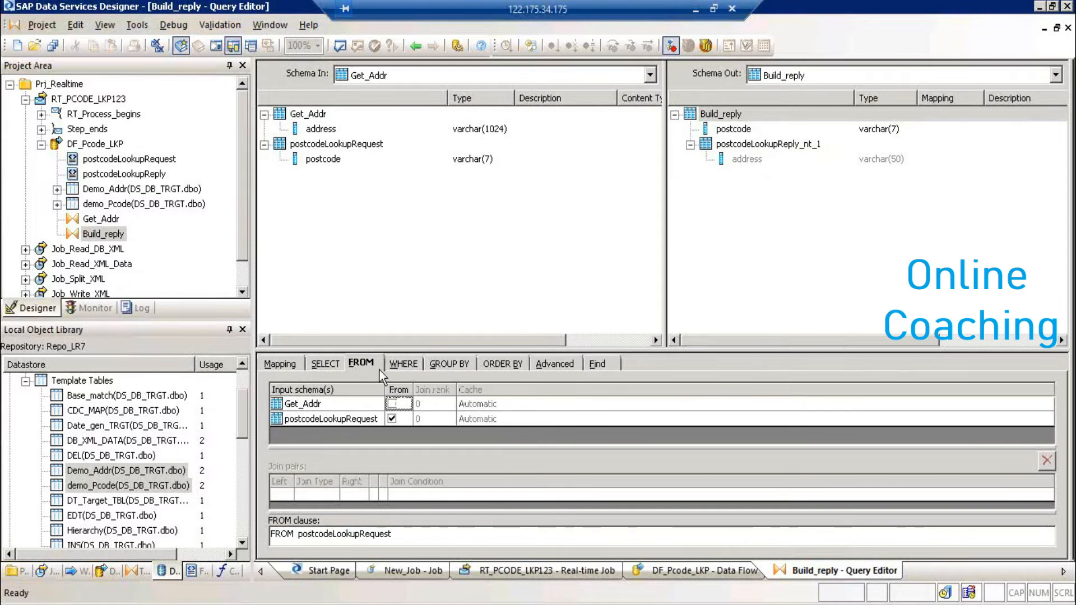
drag(323, 159, 722, 129)
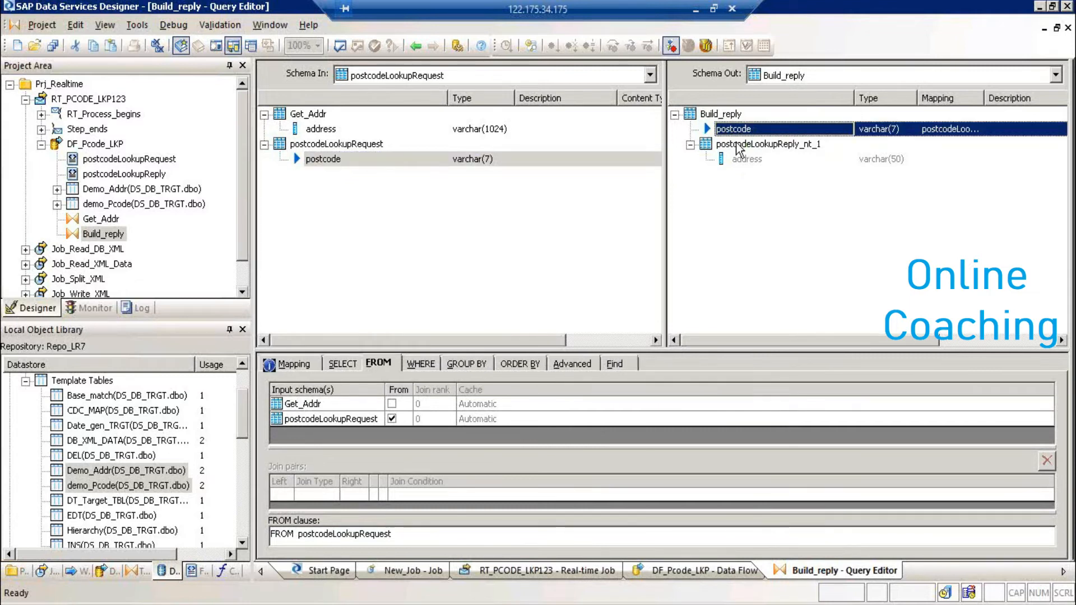
click(736, 144)
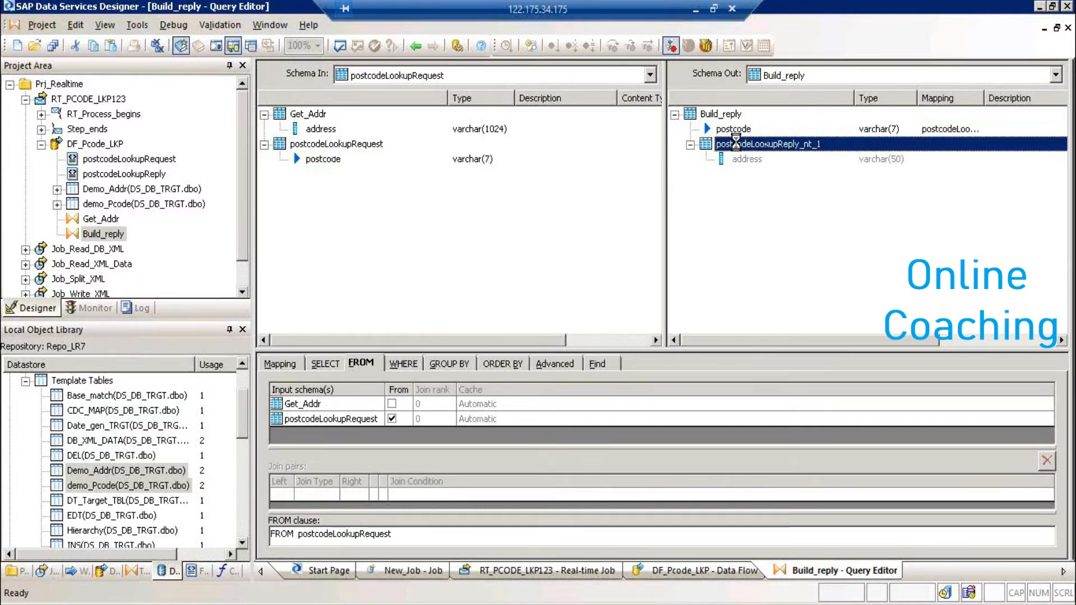
- Make postcodeLookupReply_nt_1 current, source it from Get_Addr, and map Get_Addr's address into it
right_click(736, 144)
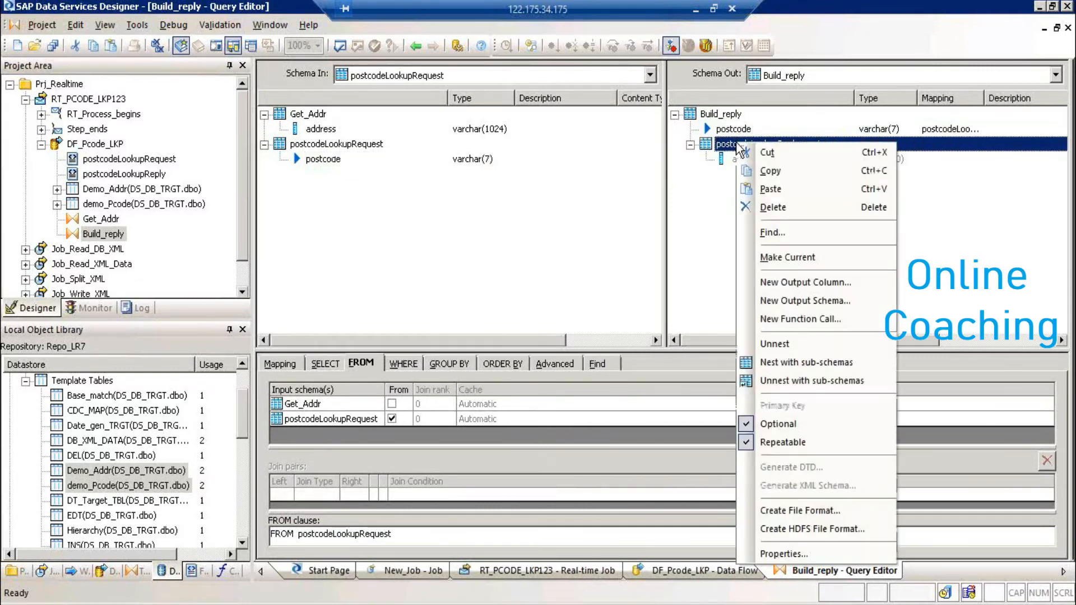
click(817, 258)
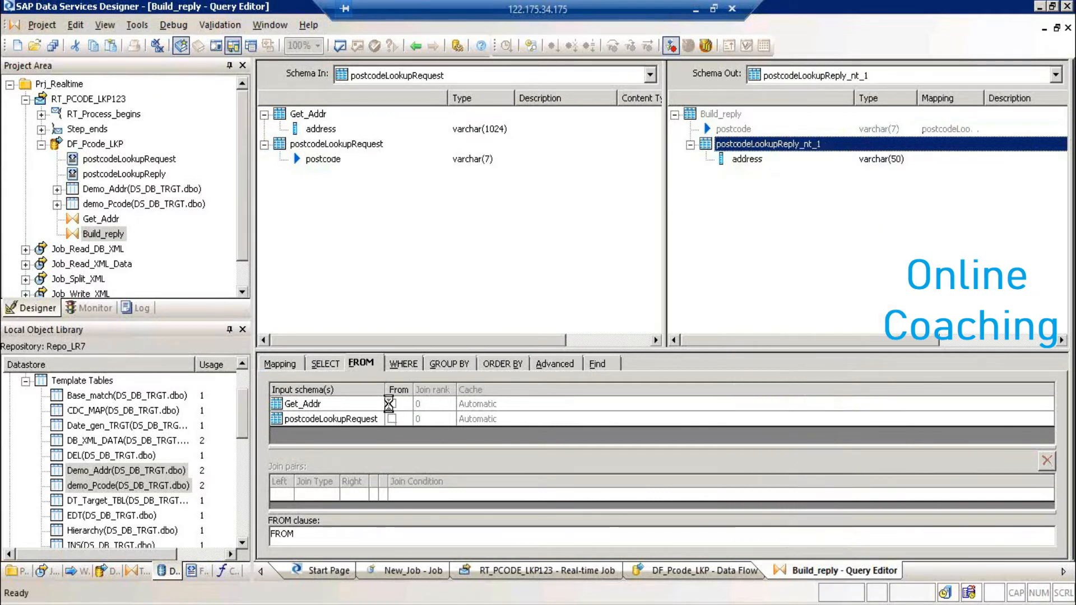
click(391, 404)
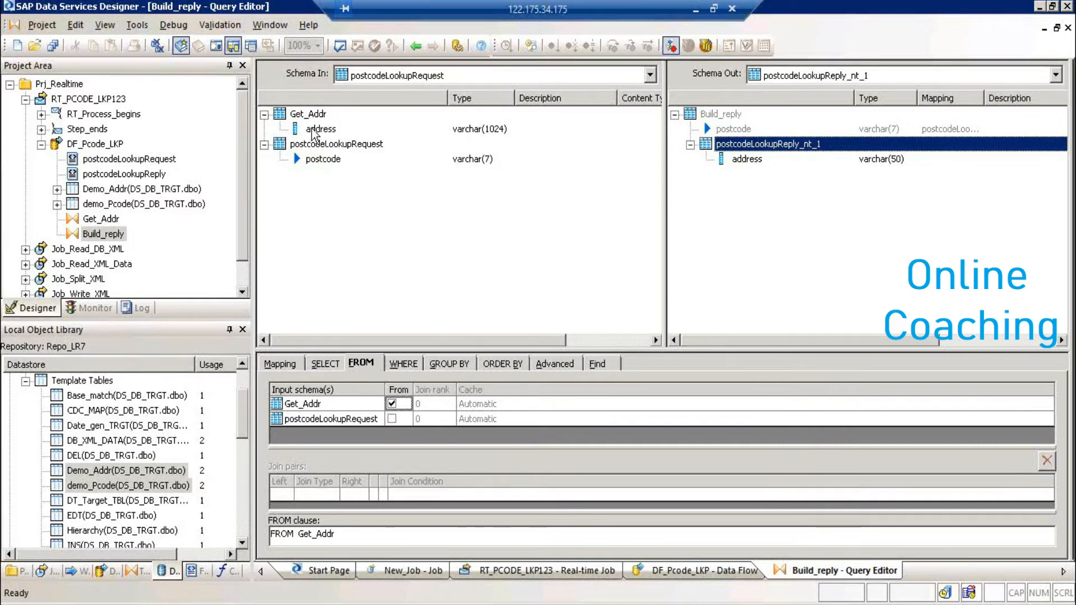
drag(313, 130, 737, 157)
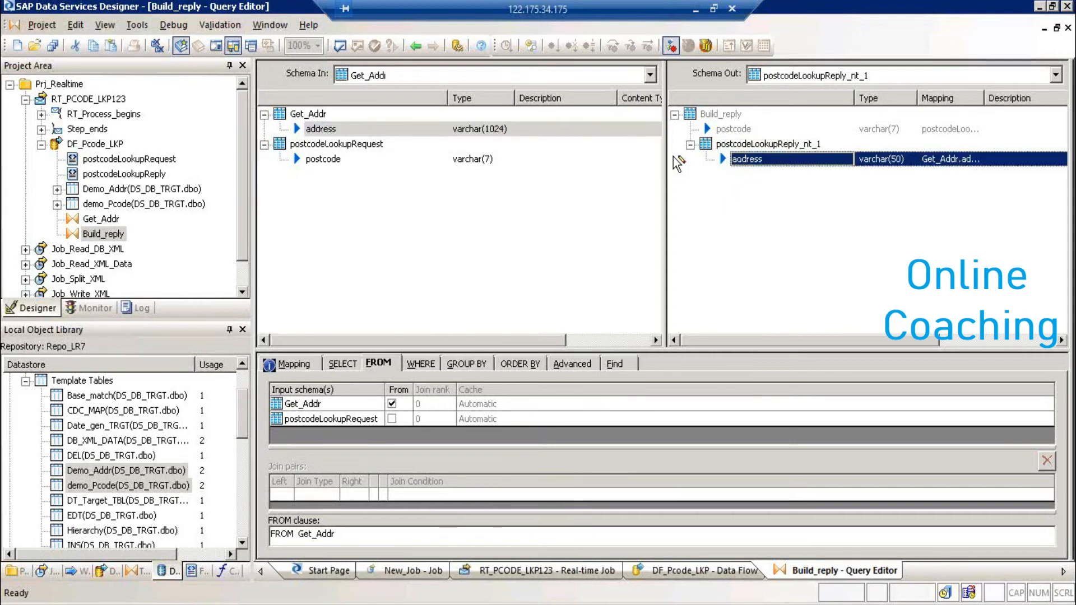
click(733, 145)
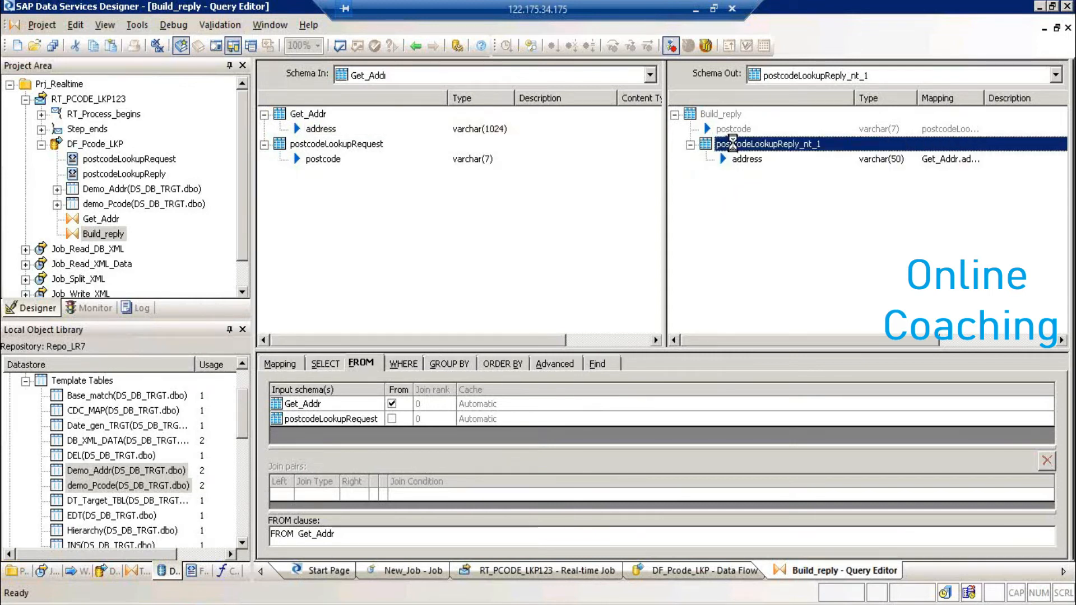
click(725, 115)
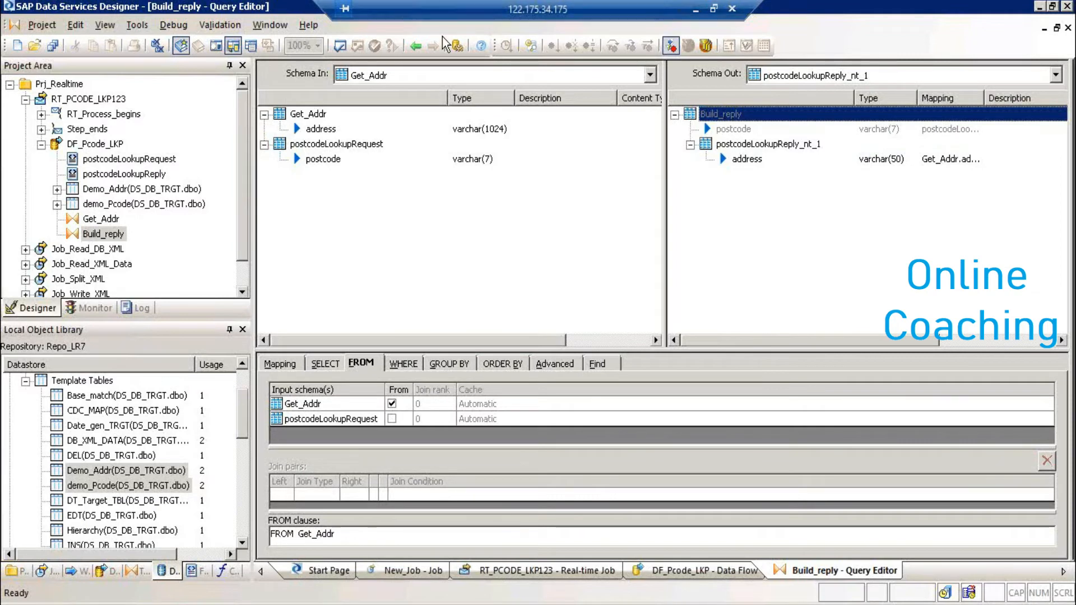
click(415, 47)
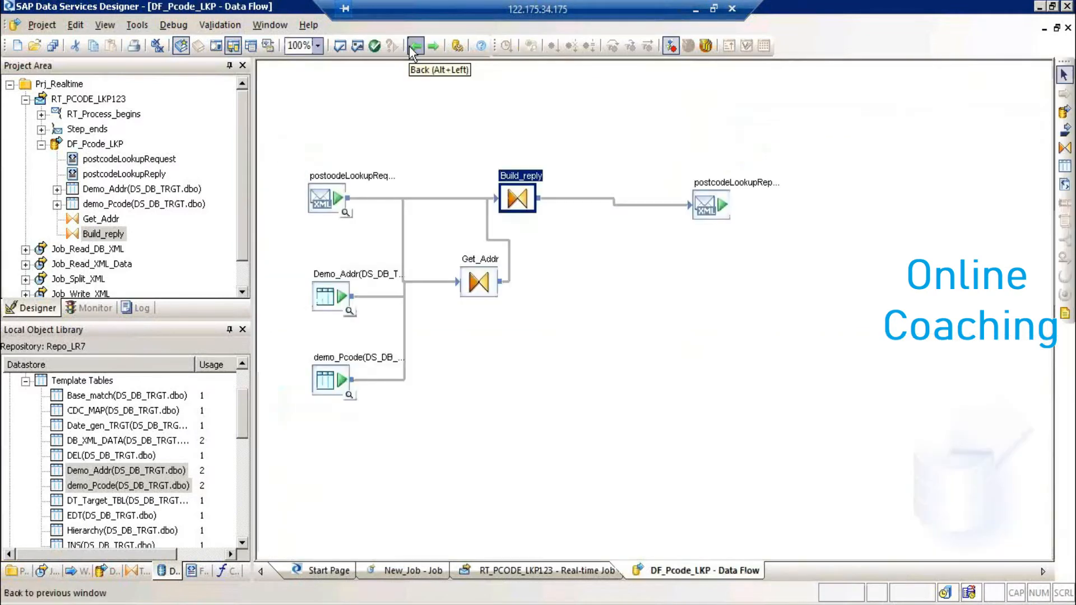
- Validate the data flow, dismiss the warning, and save the three changed objects
click(356, 47)
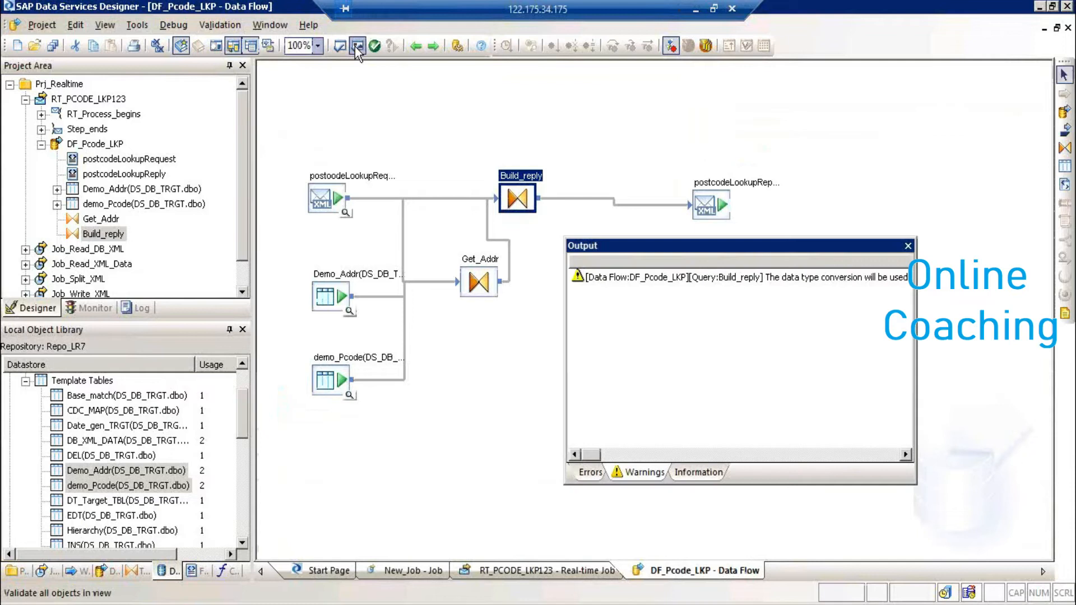
click(909, 246)
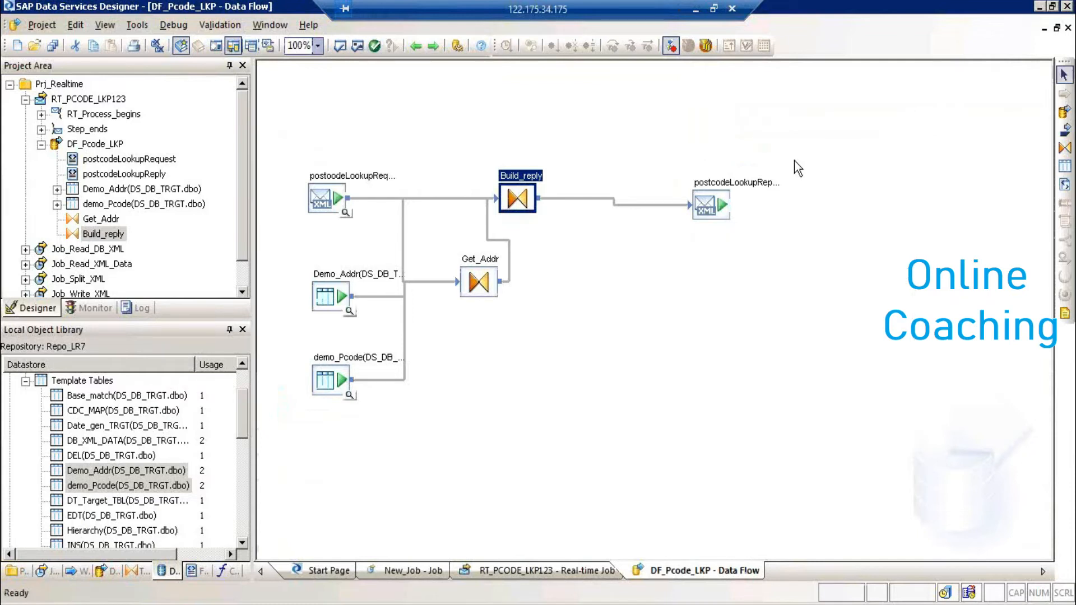
click(50, 50)
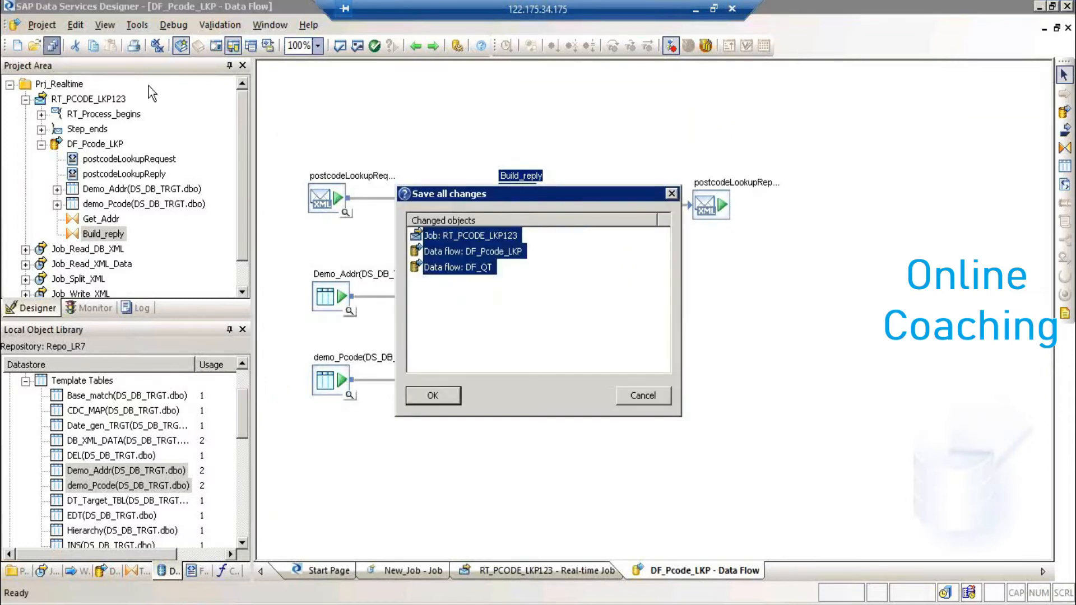
click(432, 398)
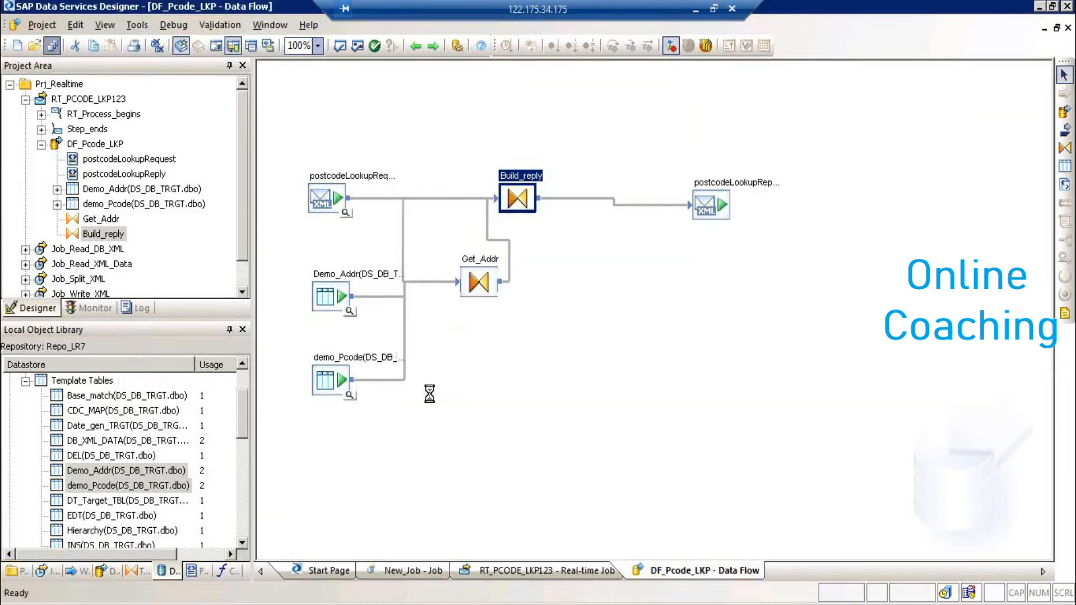
- Execute the RT_PCODE_LKP123 real-time job and reopen DF_Pcode_LKP
click(107, 98)
right_click(108, 99)
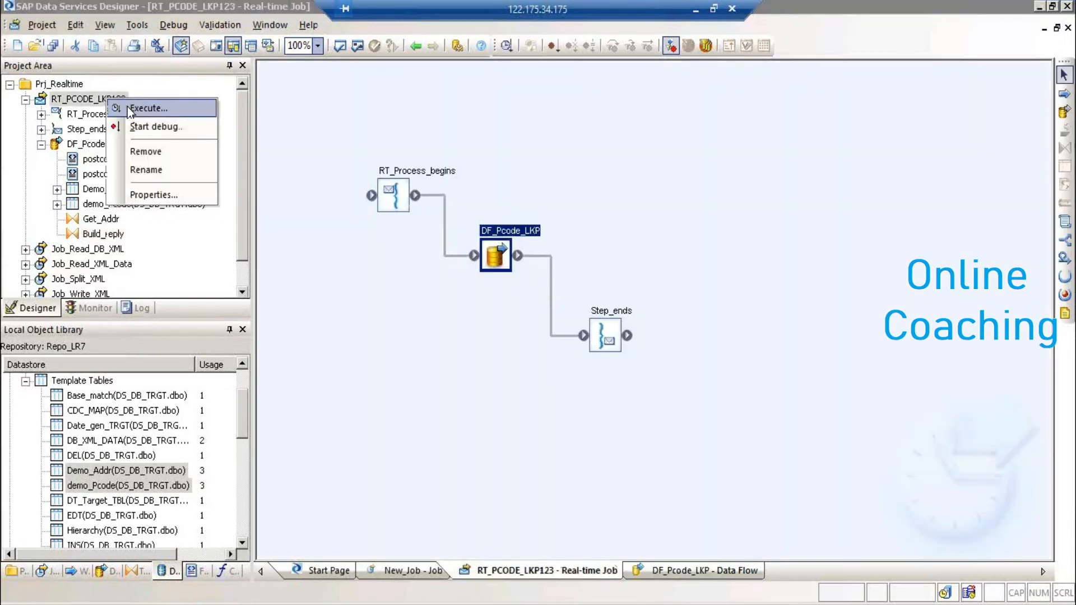
click(128, 109)
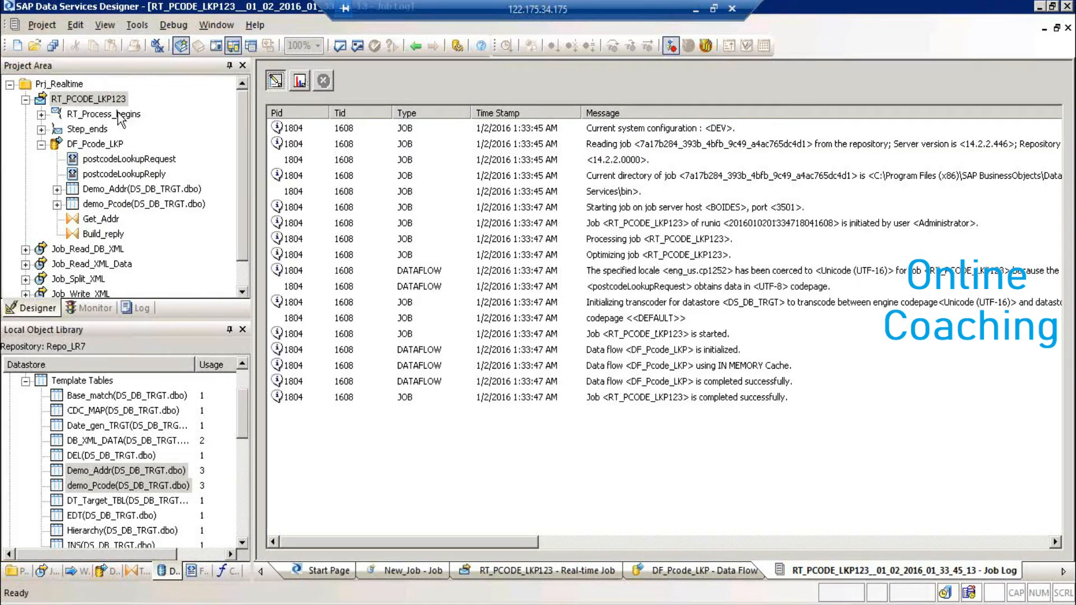
double_click(105, 145)
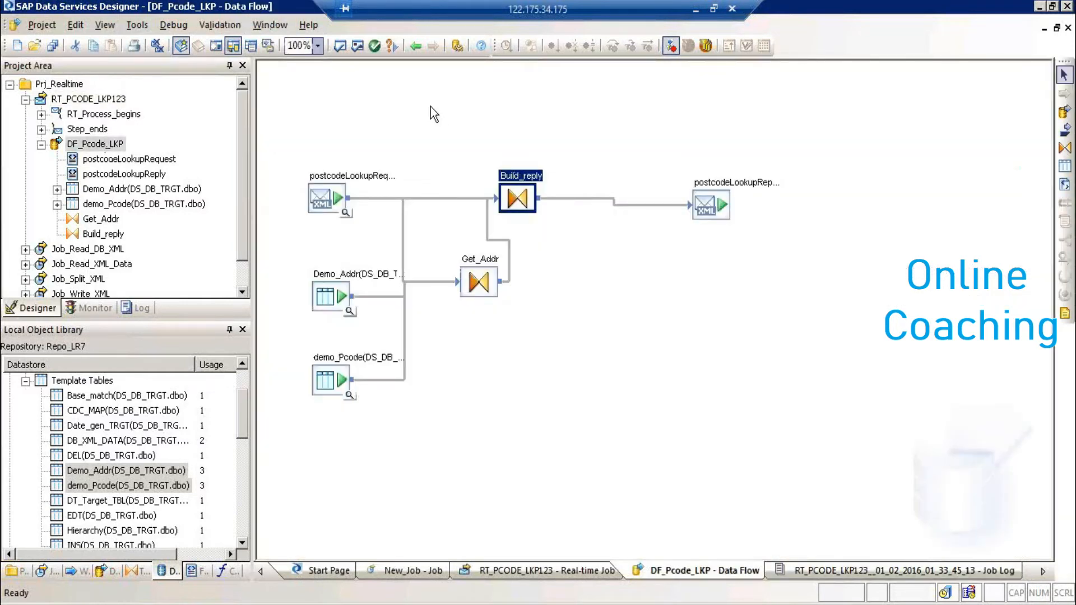
- Refresh the view and inspect postcodeLookupReply data: DE150LQ with its two nested addresses
click(115, 28)
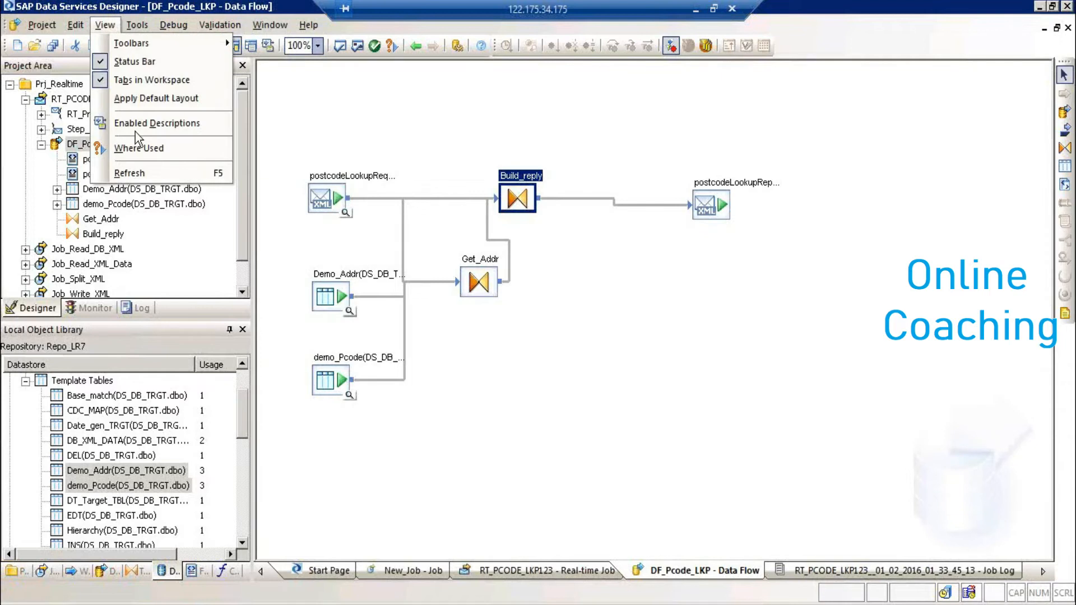
click(141, 170)
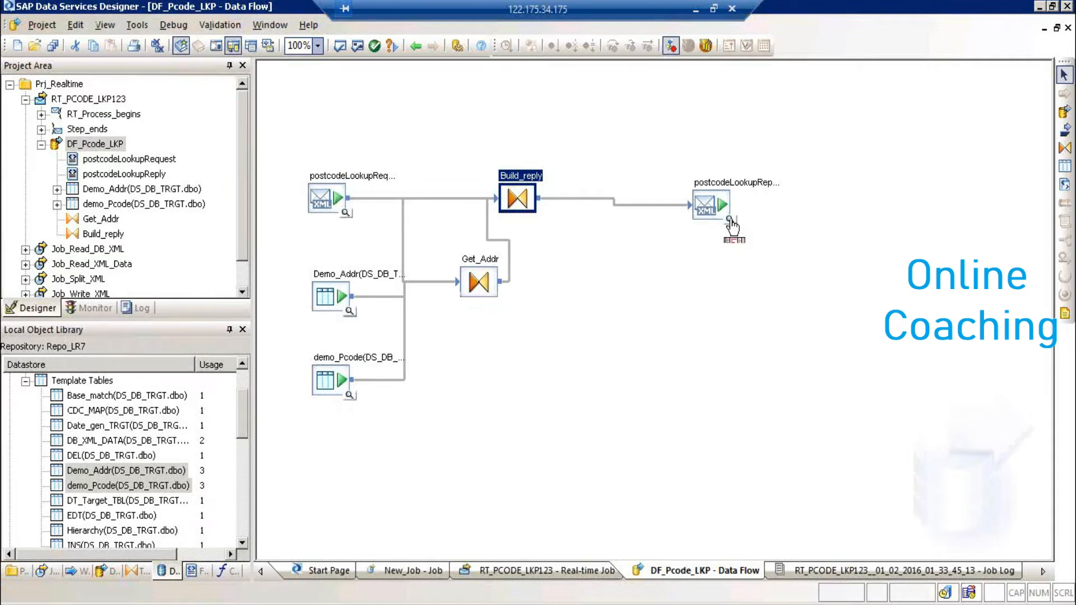
click(729, 219)
click(376, 374)
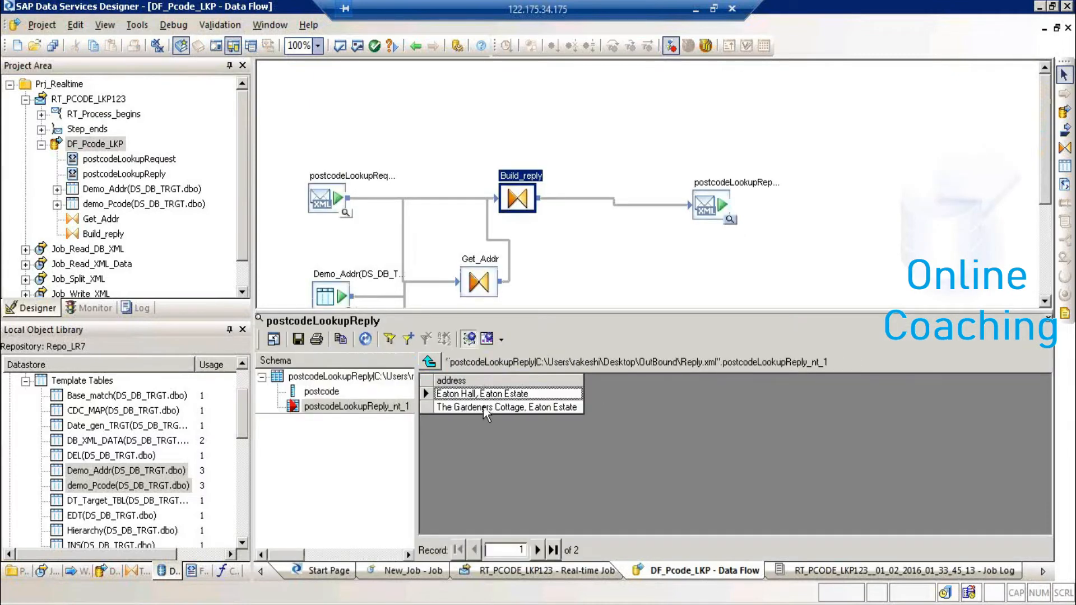
click(430, 362)
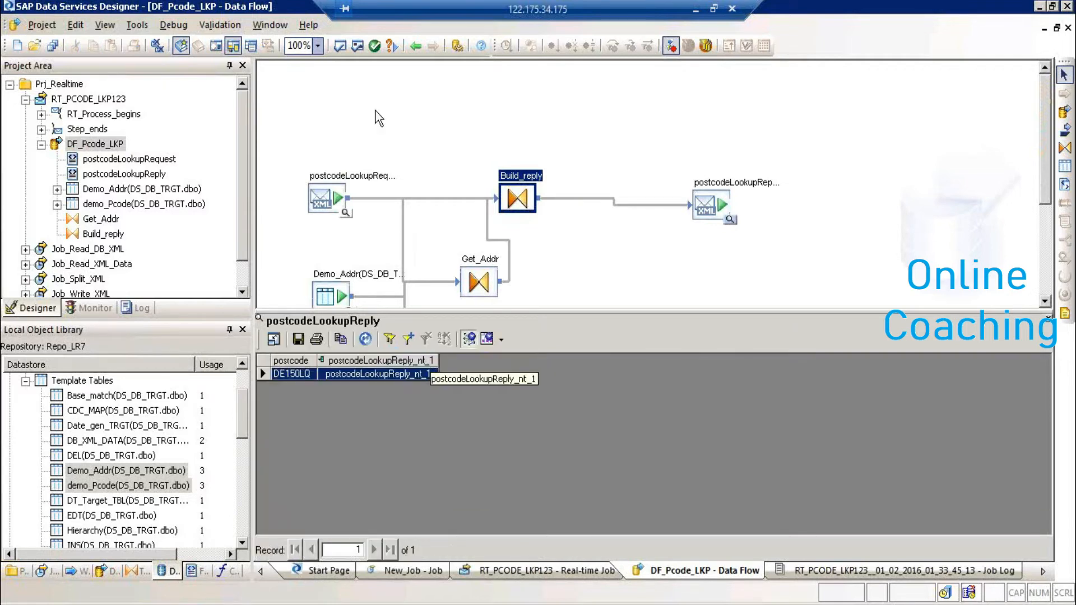
- Return to the RT_PCODE_LKP123 job diagram, then switch to the Management Console
click(416, 46)
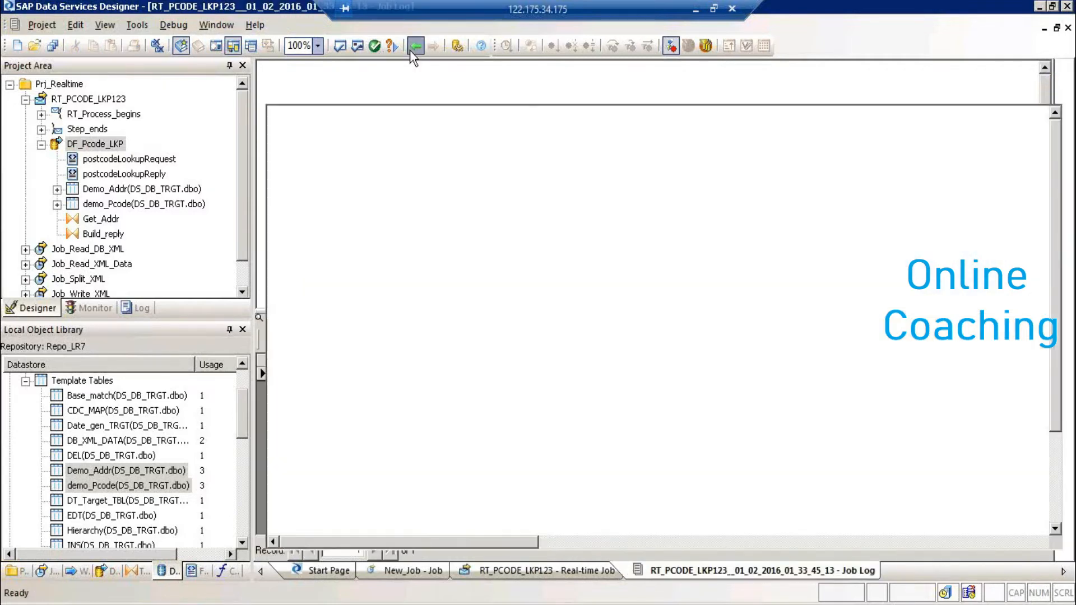
click(101, 101)
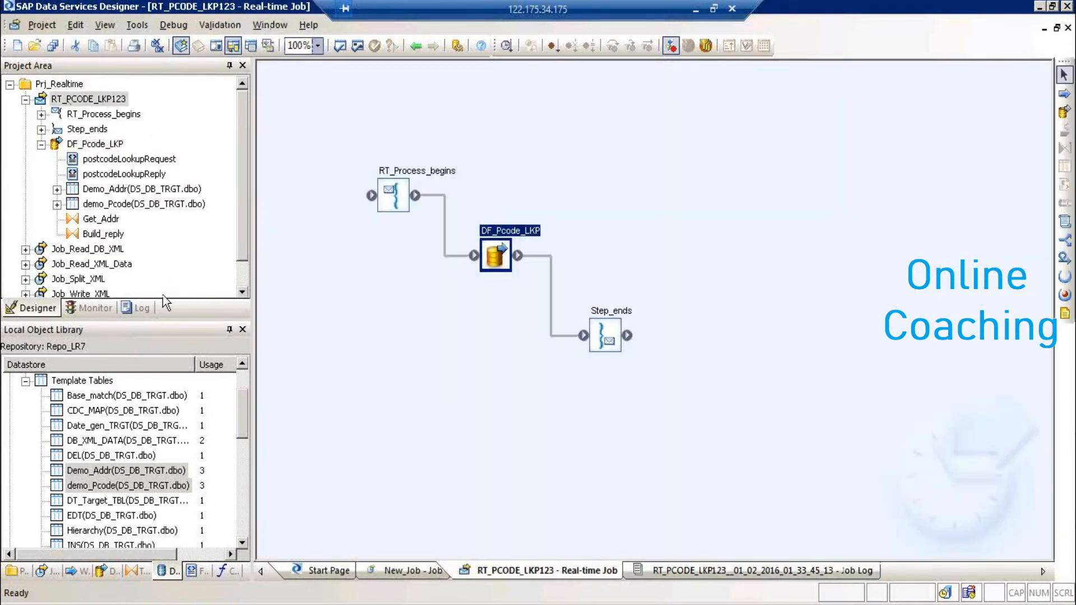
click(125, 604)
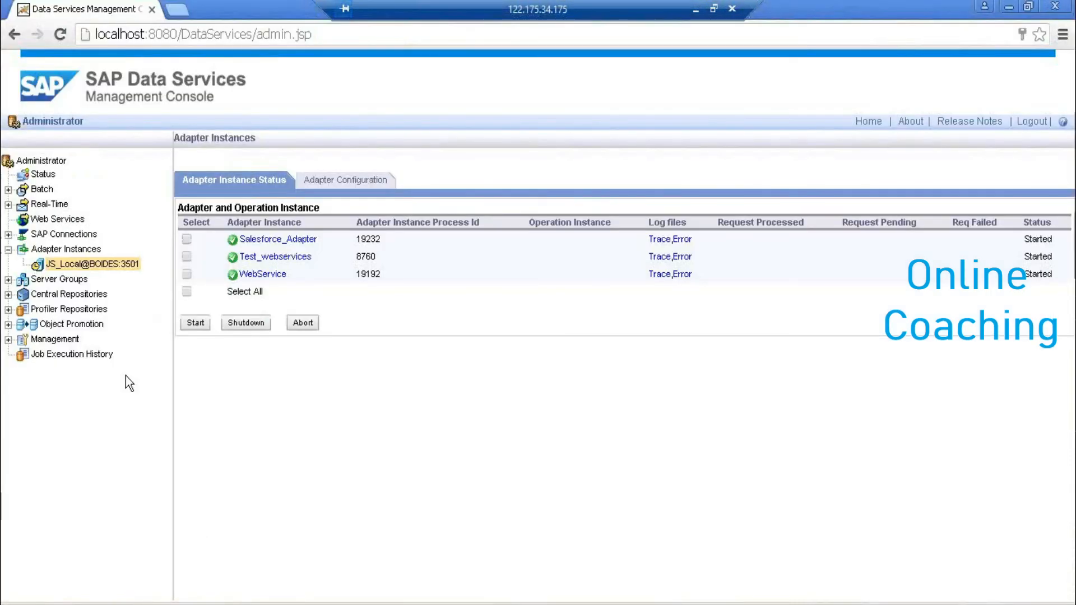
- Open Real-Time > BOIDES:4000 > Real-Time Services and its Configuration tab
click(8, 205)
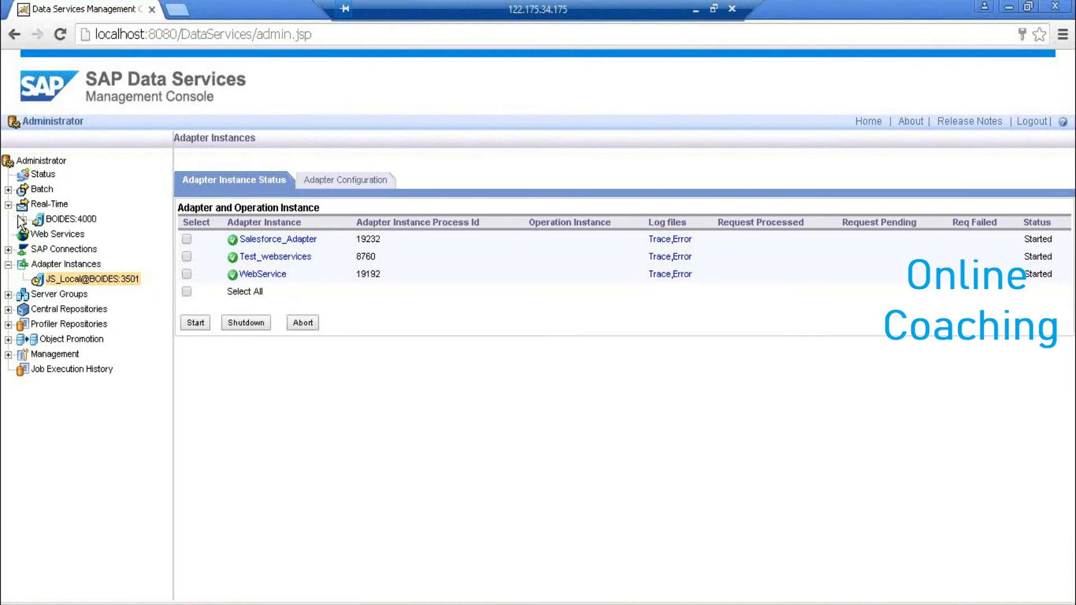
click(22, 220)
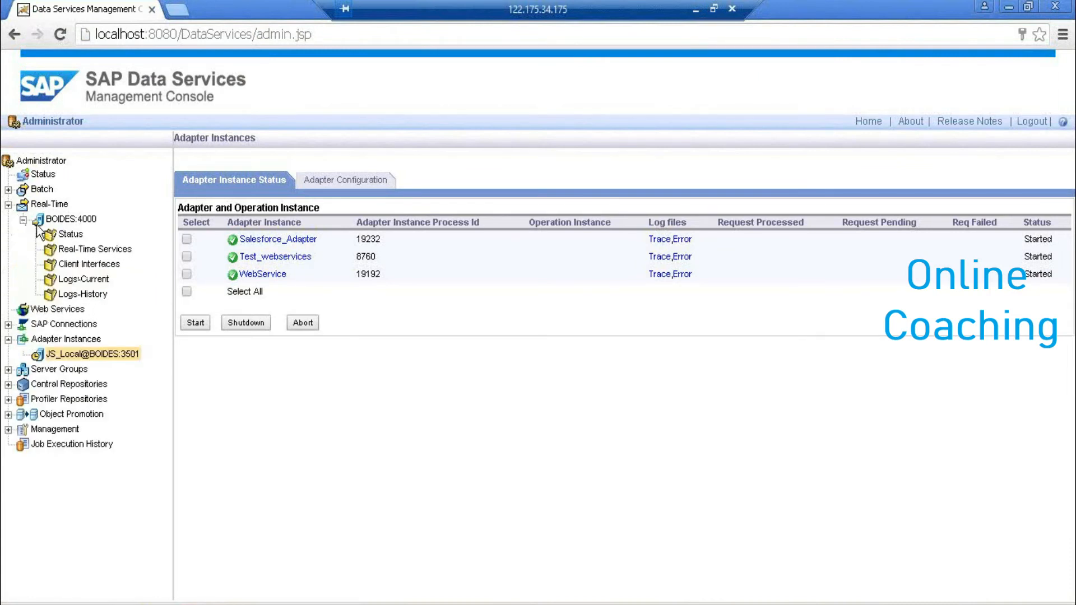
click(123, 251)
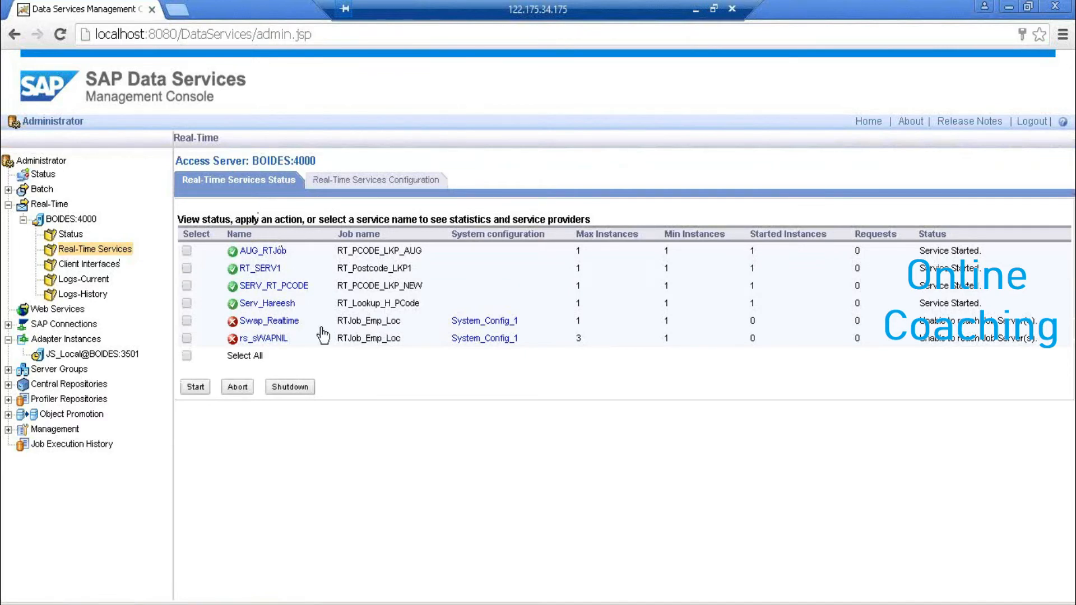
click(388, 180)
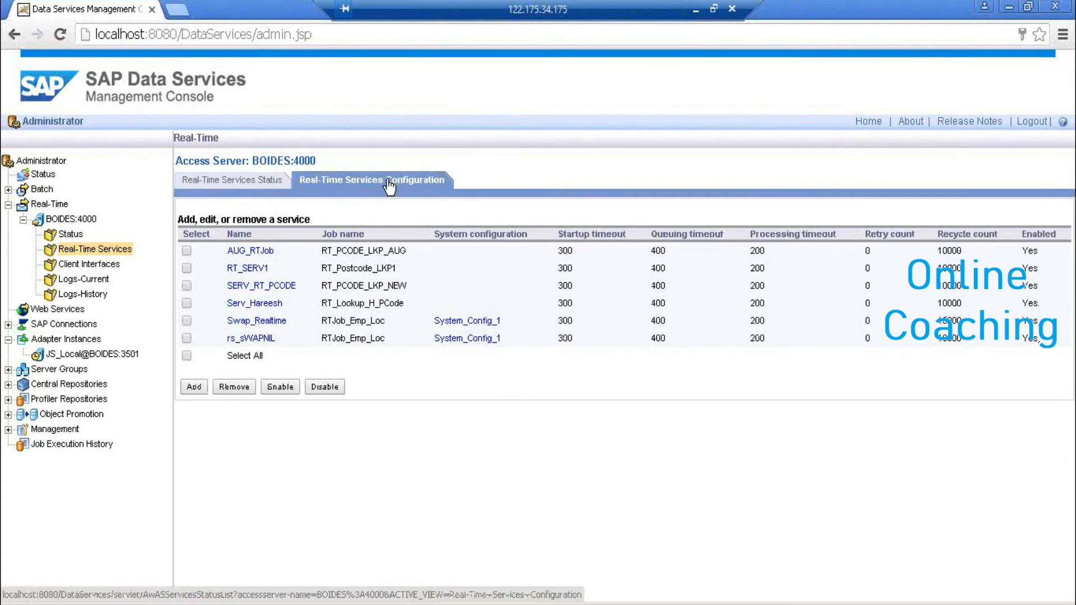
- Add a new real-time service named Serv_RK running job RT_PCODE_LKP123
click(193, 388)
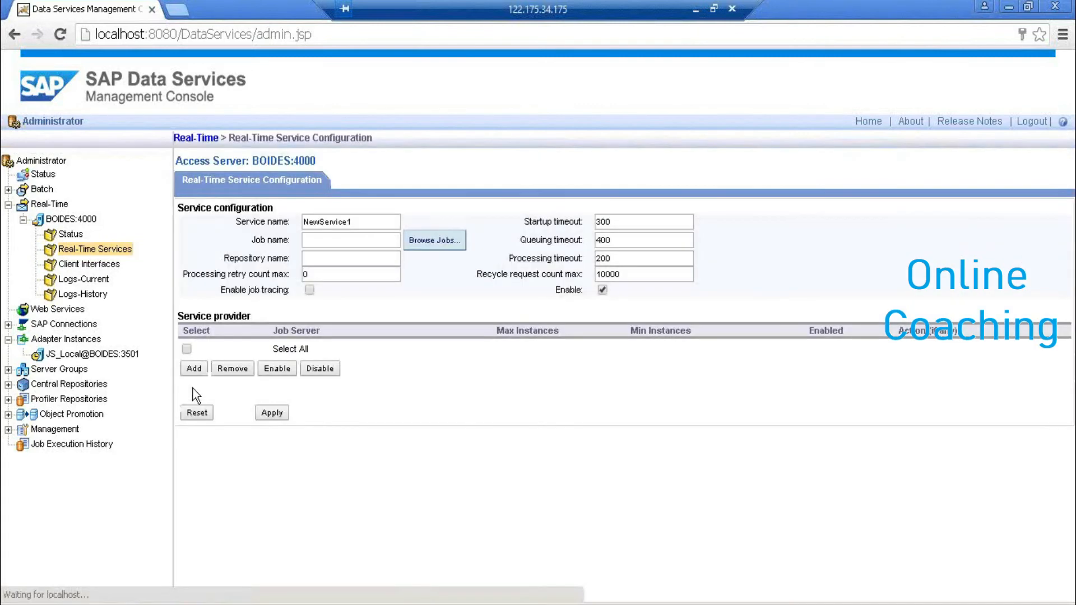
drag(374, 224, 187, 225)
text(Serv_RK)
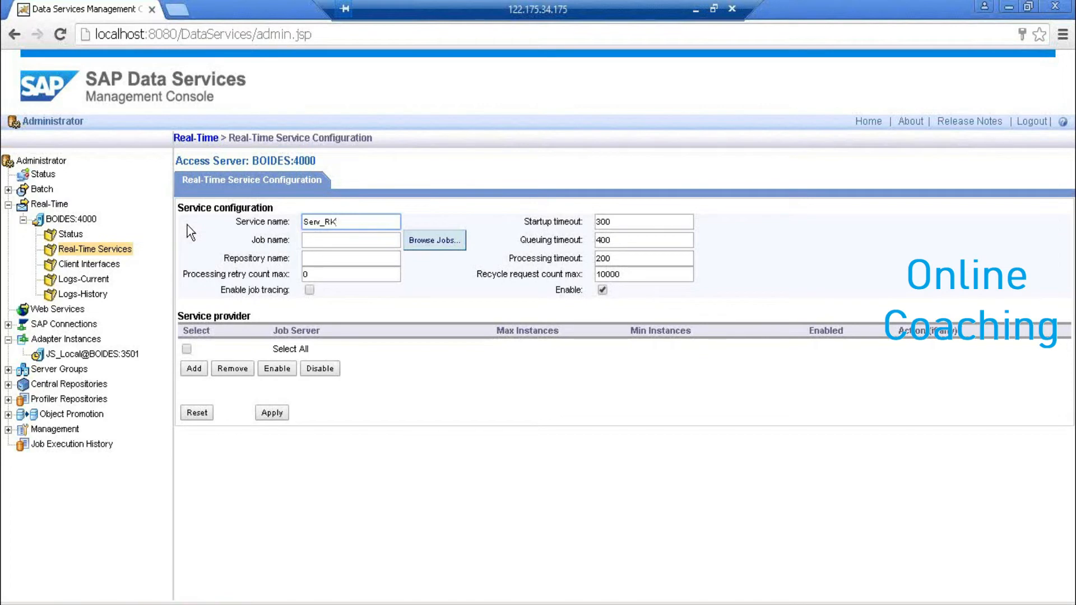
click(435, 242)
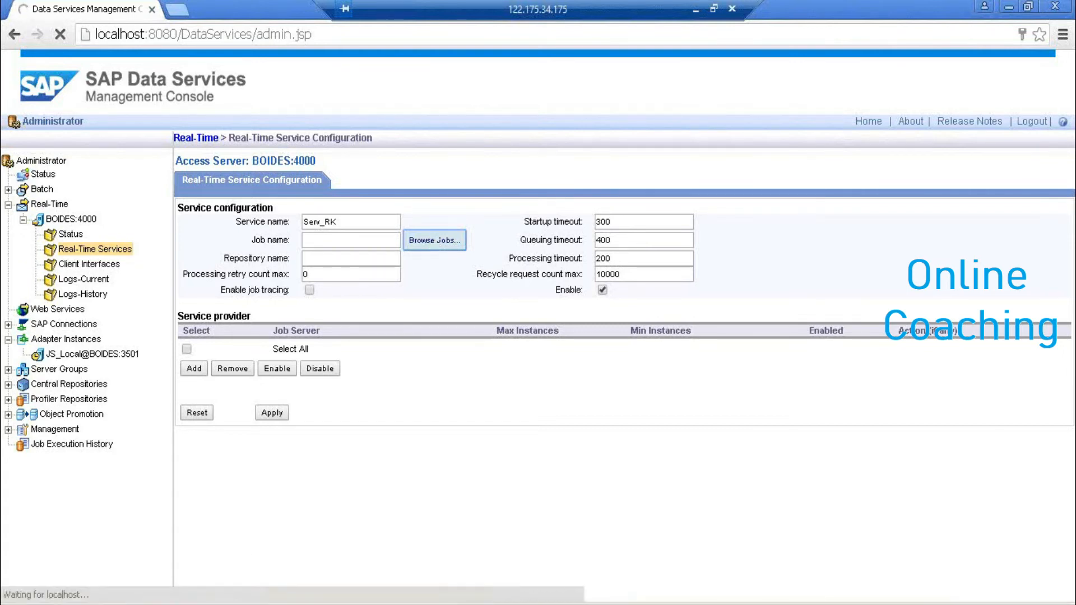
click(230, 604)
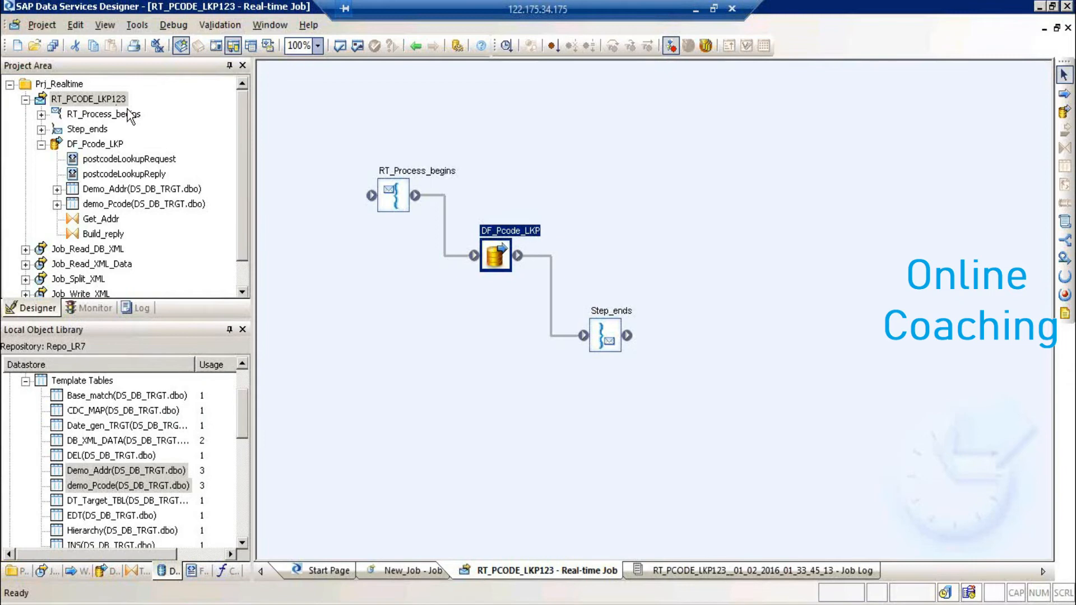
click(178, 604)
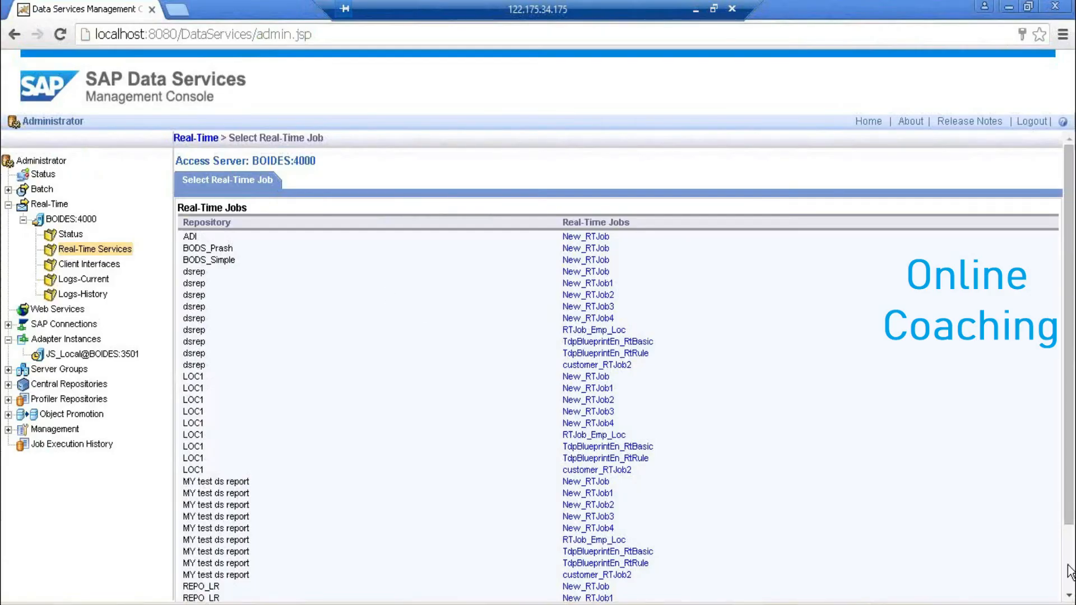
scroll(1071, 578, down, 3)
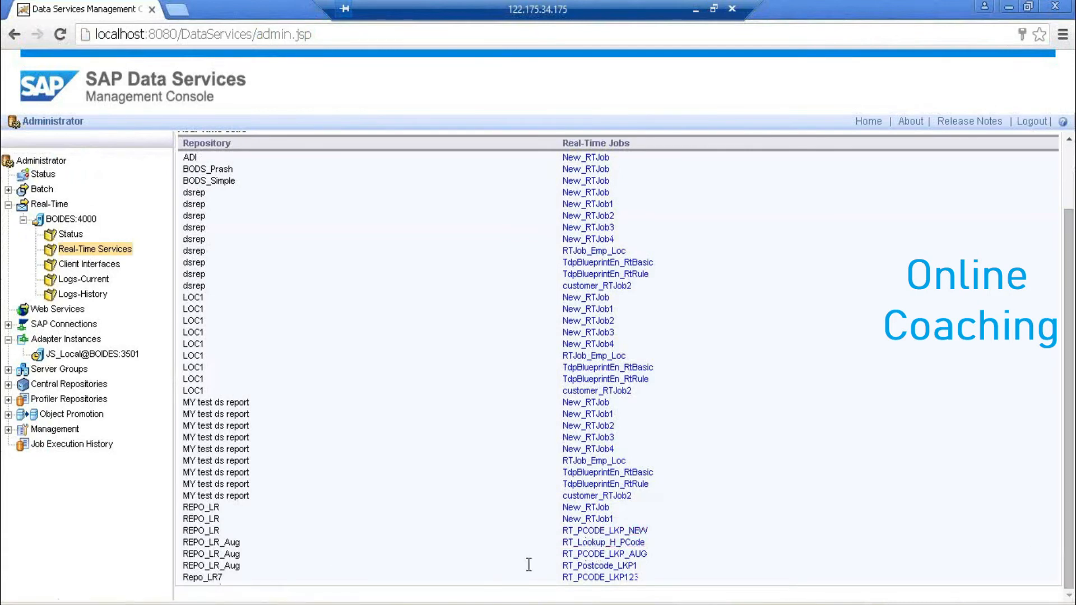
click(597, 577)
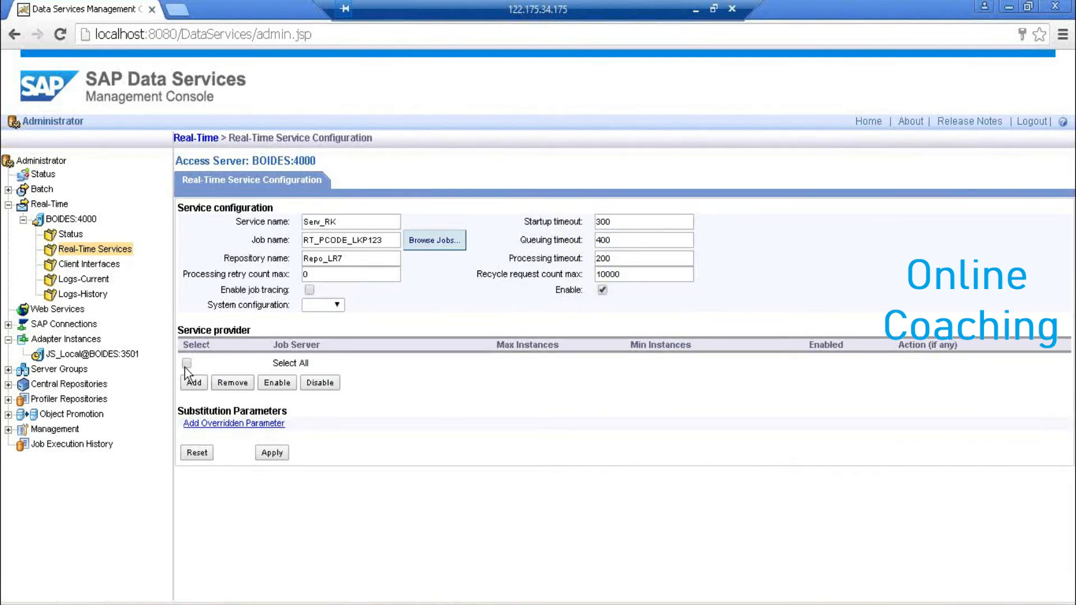
- Add BOIDES:3501 as the service's job server and apply the configuration
click(191, 385)
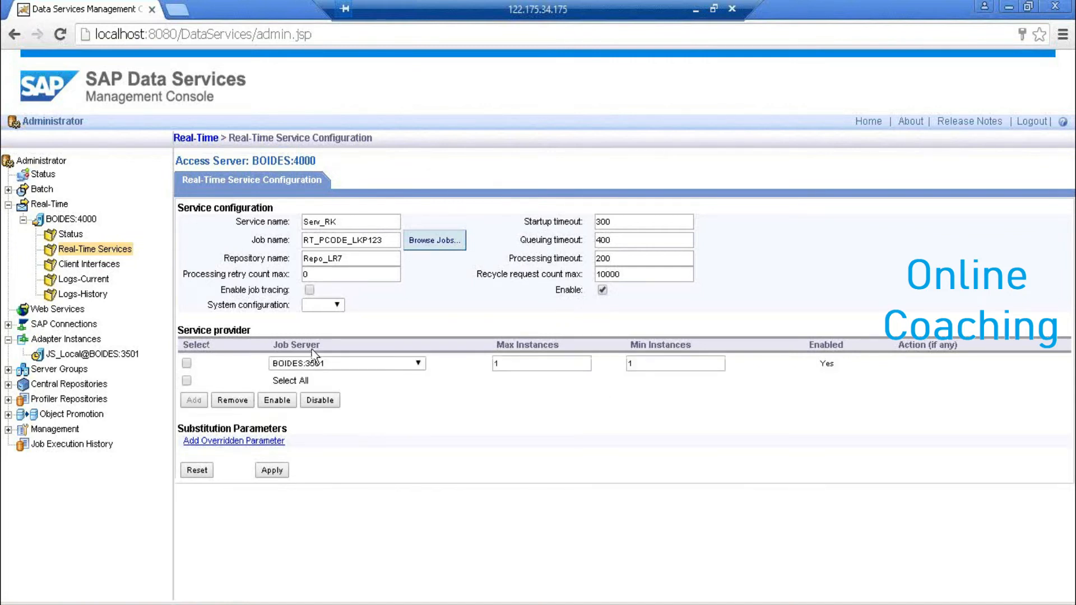
click(188, 363)
click(272, 471)
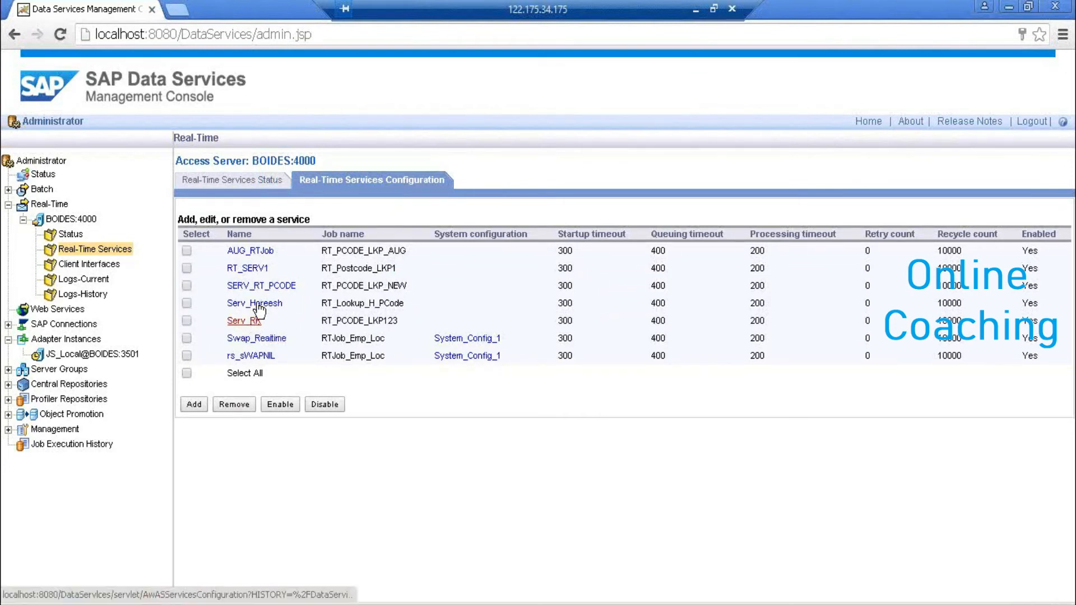
- Show Real-Time Services Status on BOIDES:4000 and confirm Serv_RK is started for RT_PCODE_LKP123
click(245, 179)
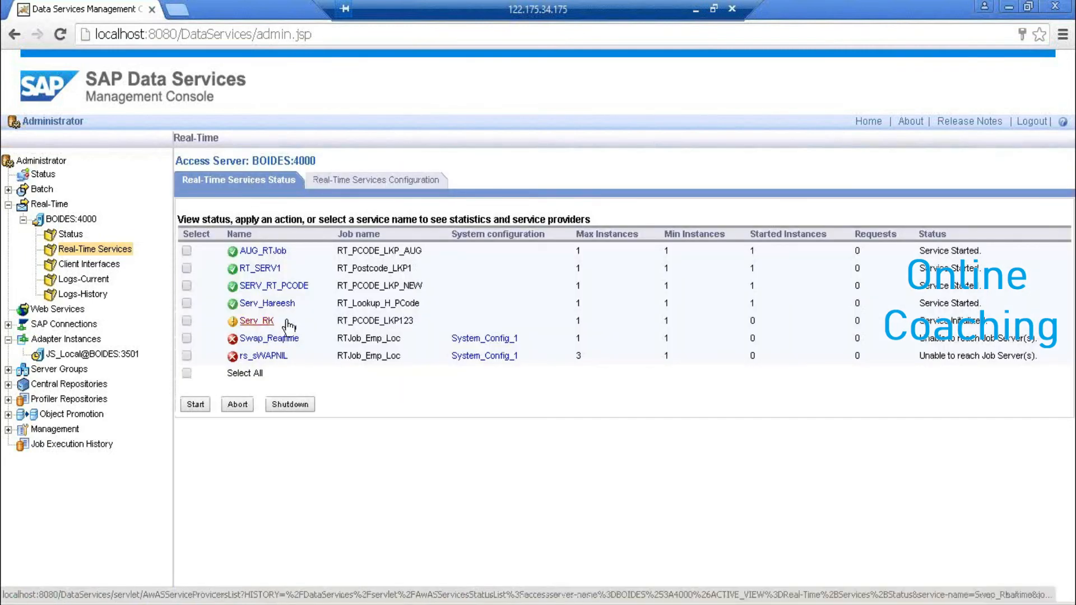
double_click(235, 317)
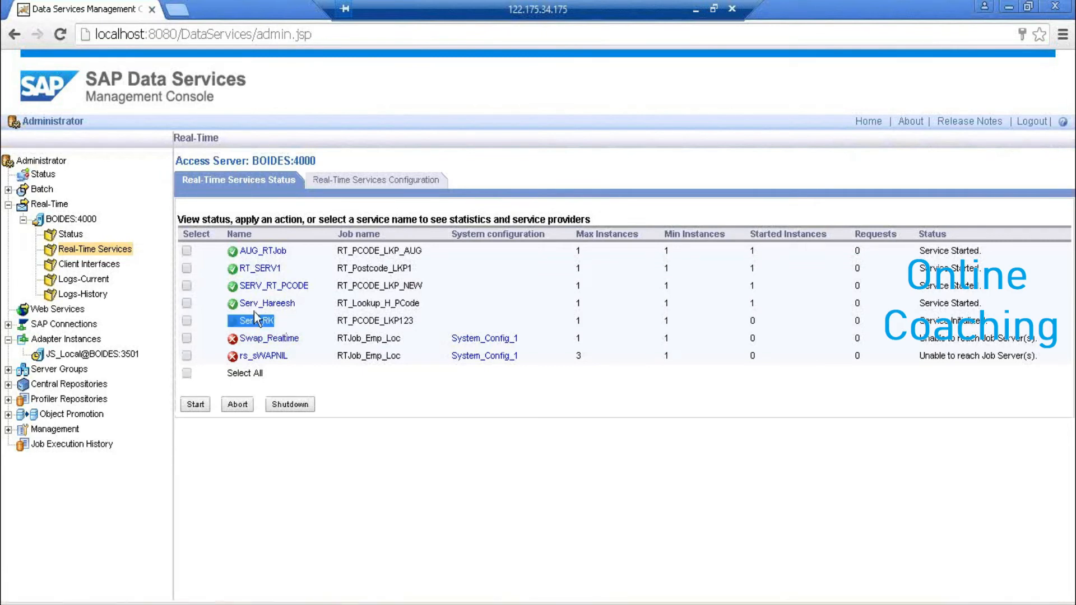
click(311, 317)
click(192, 401)
click(359, 185)
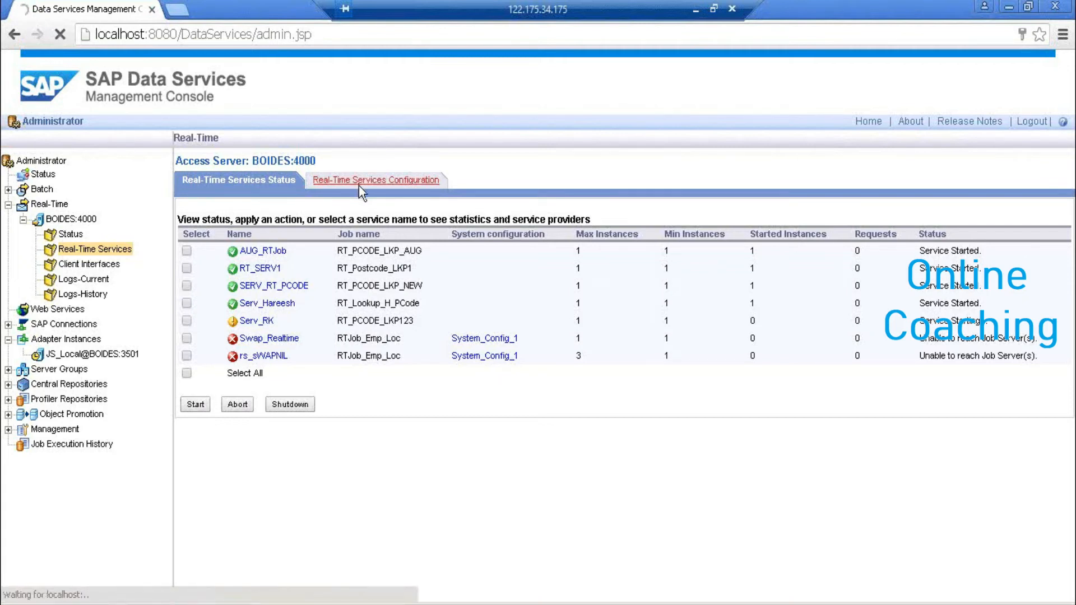
click(264, 180)
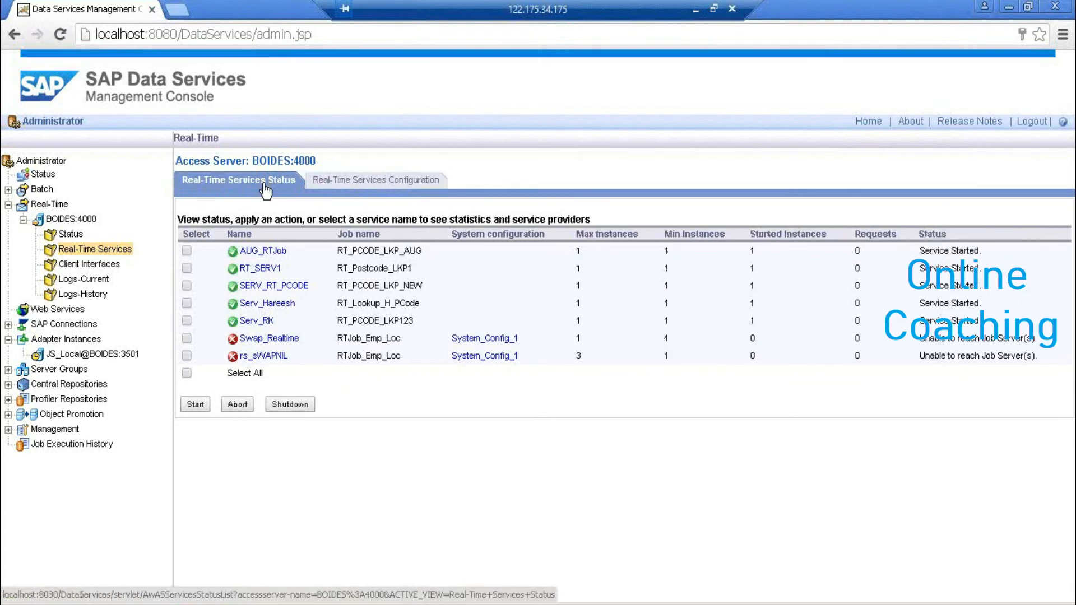
drag(288, 323, 224, 324)
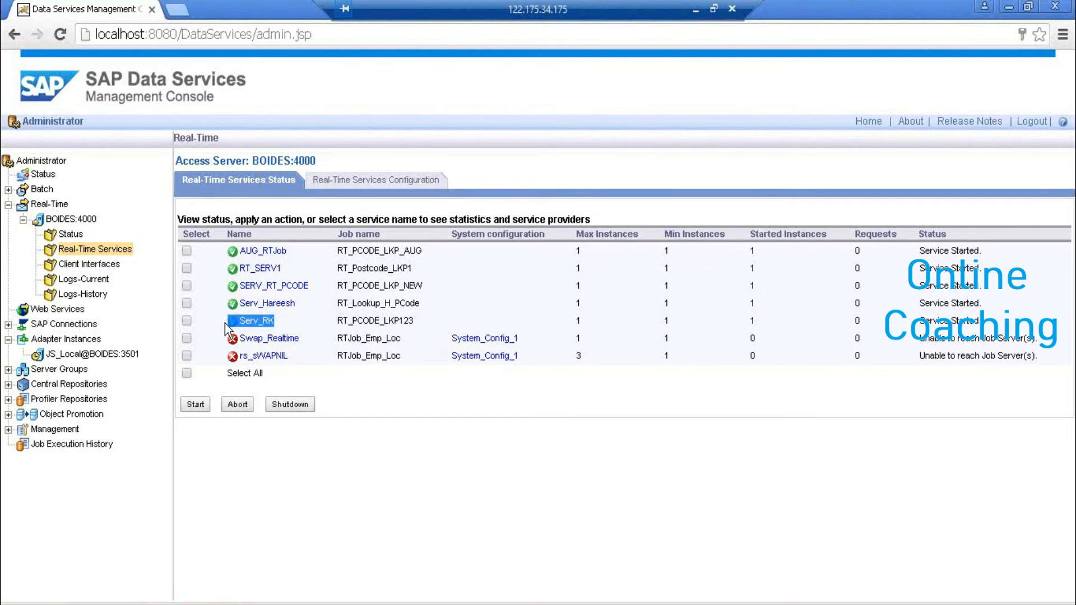
- Show the Web Services Configuration list of published operations and their session security settings
click(58, 310)
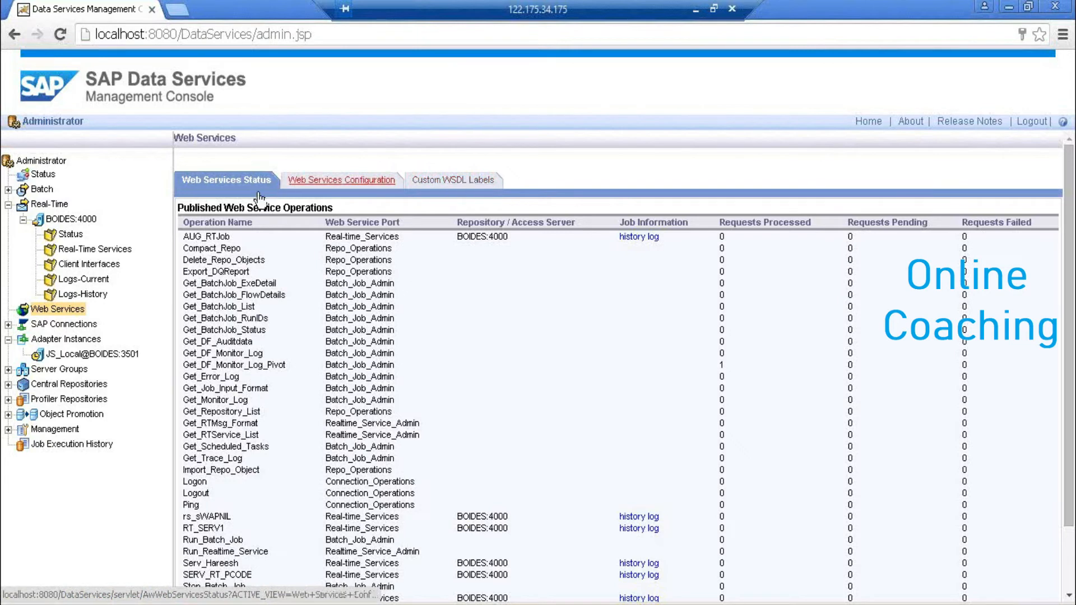
click(372, 180)
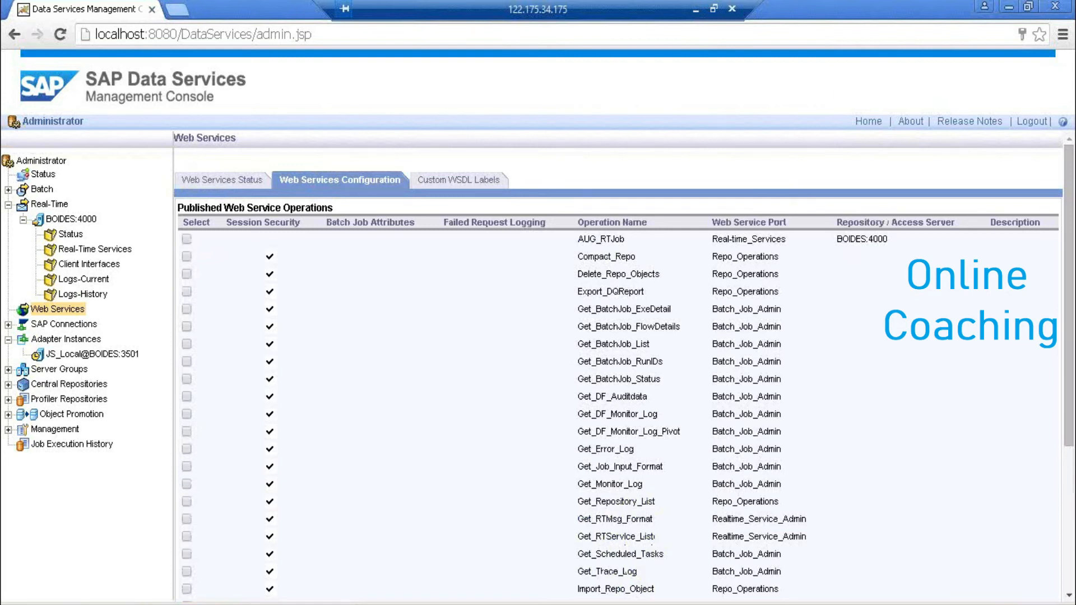
- Use the Add Real-time Service action to add Serv_RK as a web service provider
click(1071, 527)
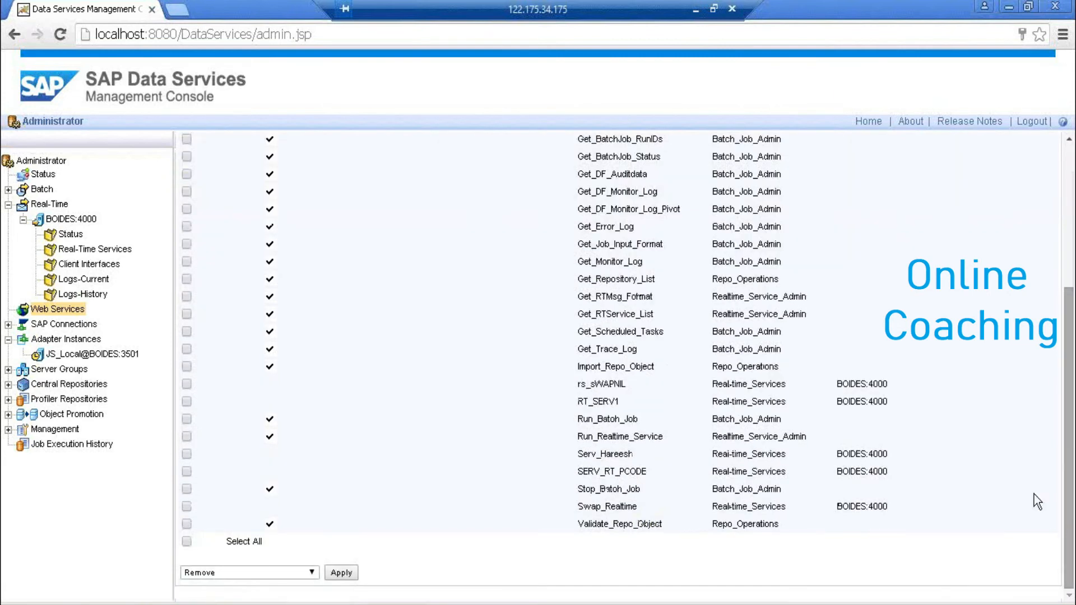
click(314, 573)
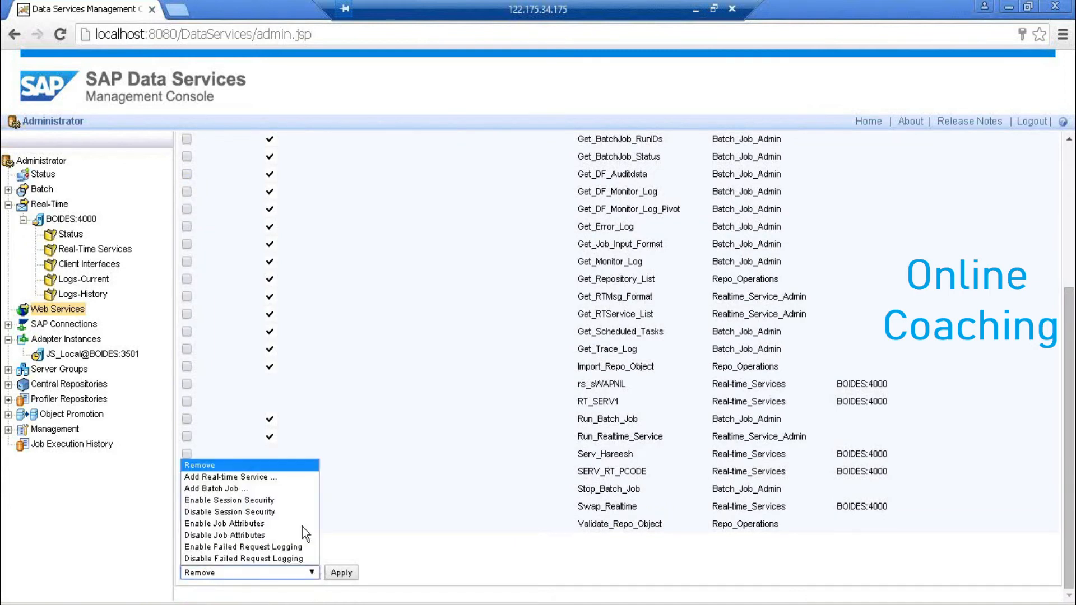
click(281, 475)
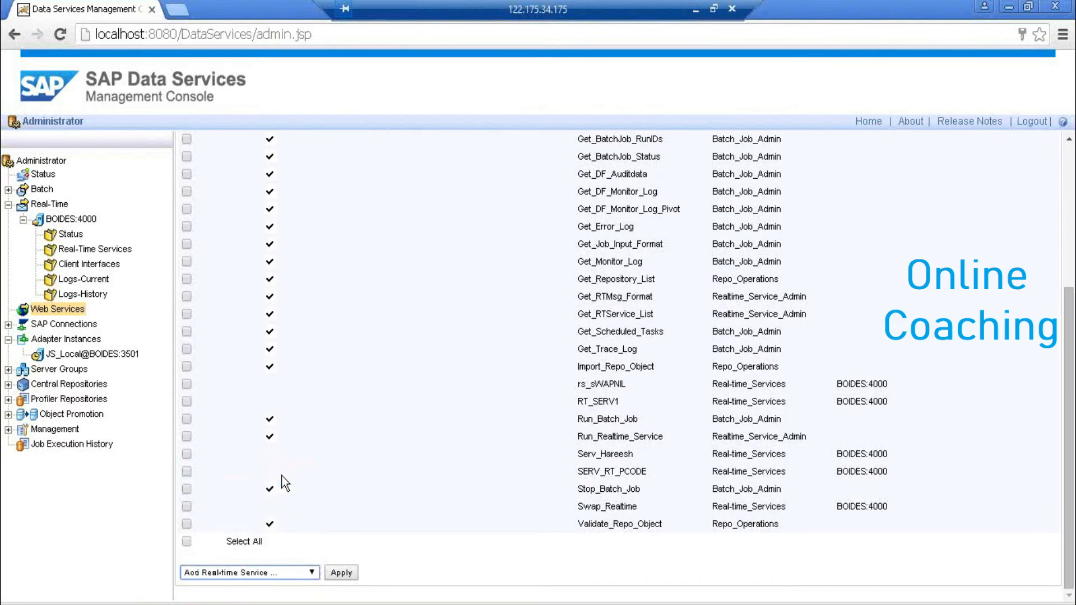
click(342, 573)
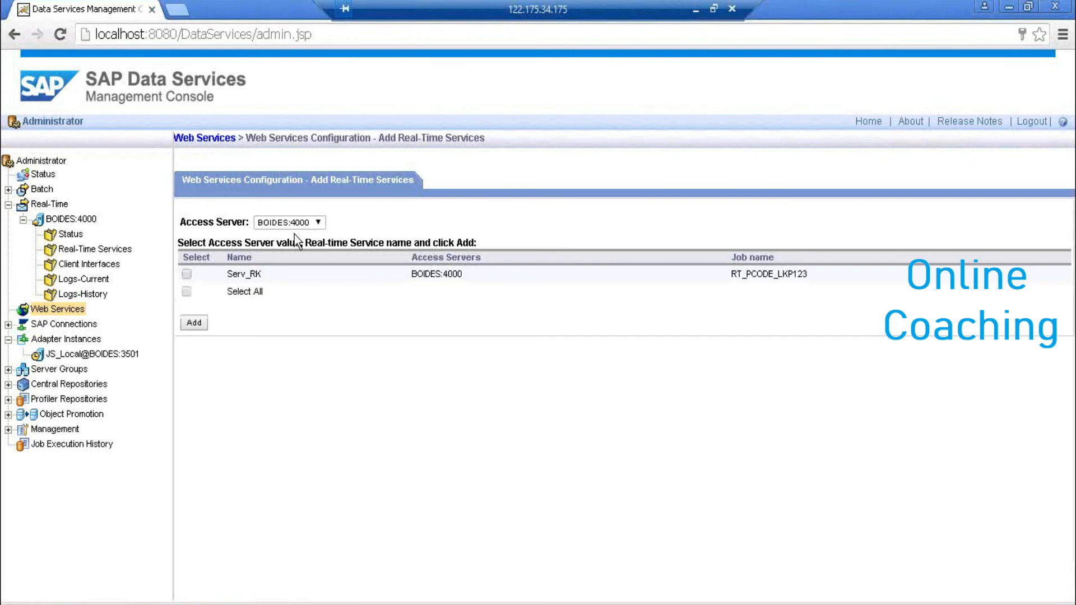
click(186, 274)
click(196, 324)
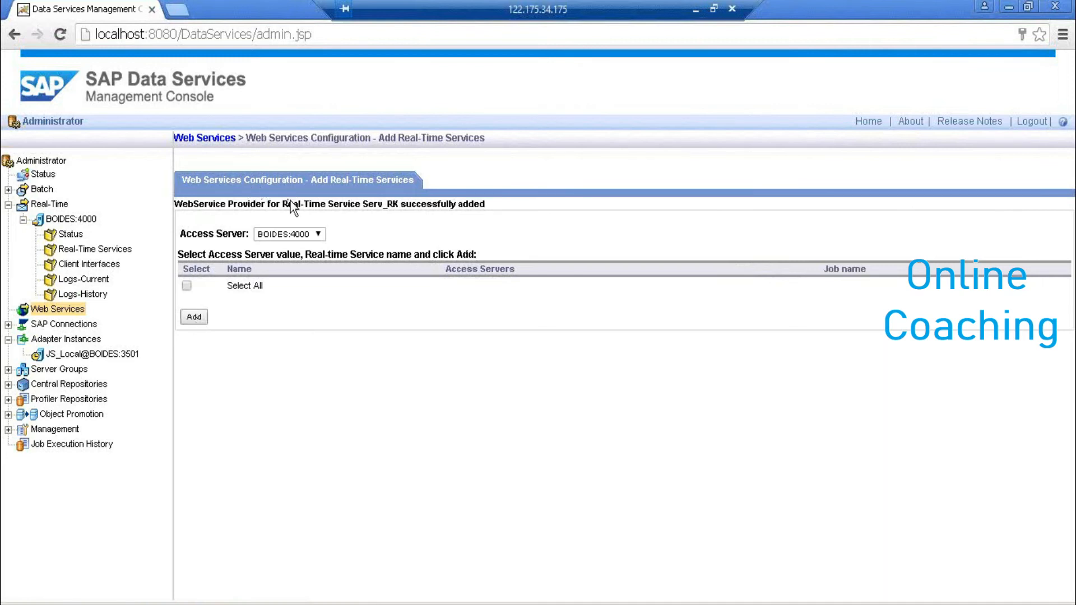
- Return to the published operations, locate the new Serv_RK entry, and keep WSDL version 2.1
drag(289, 205, 488, 206)
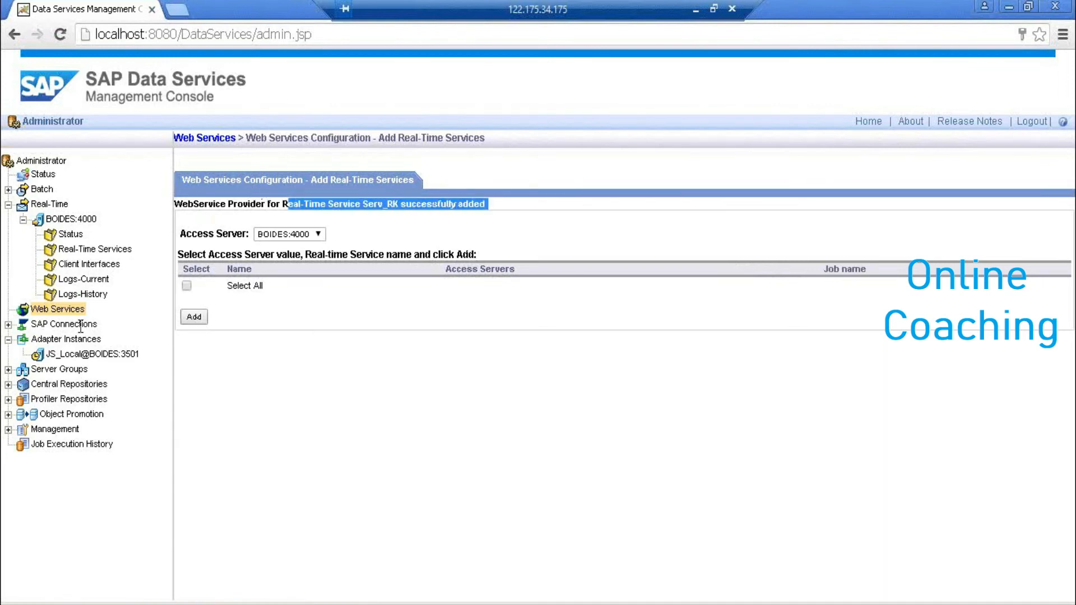
click(63, 309)
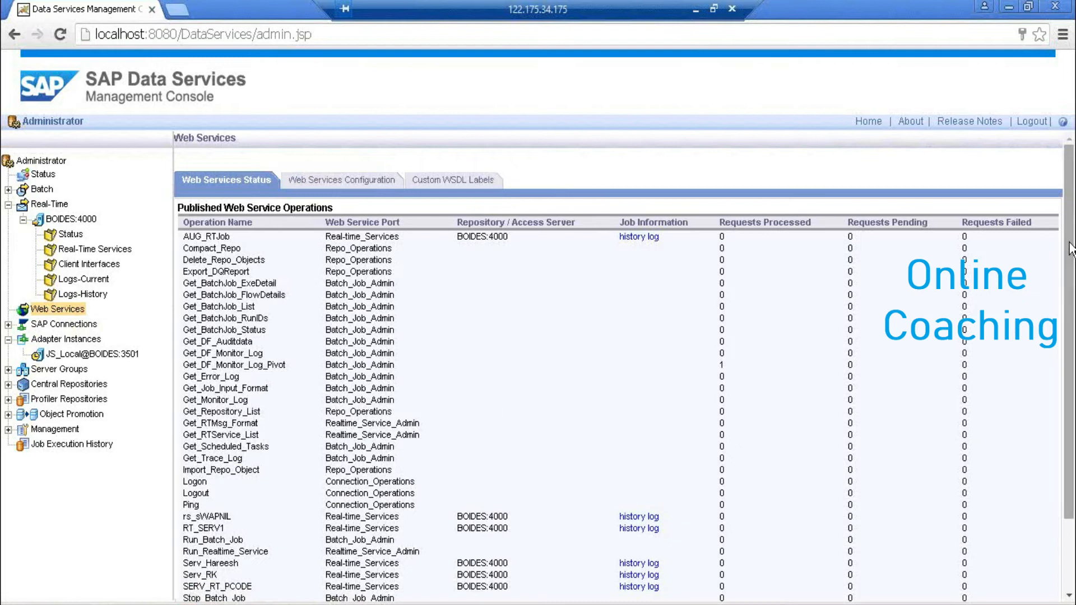
drag(1070, 244, 1071, 305)
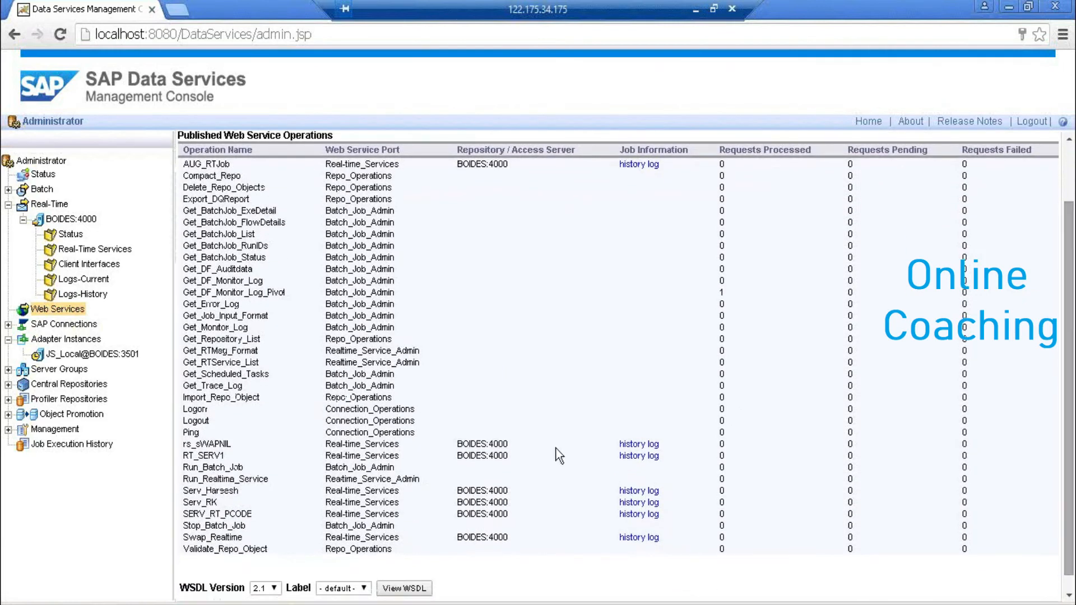
drag(230, 505, 181, 508)
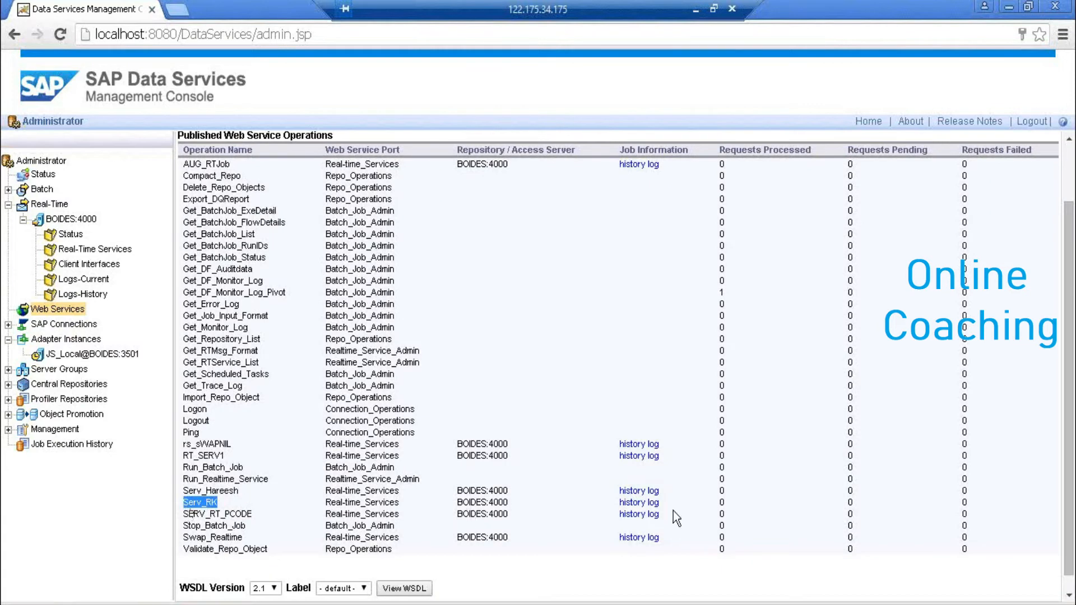
drag(1070, 453, 1071, 467)
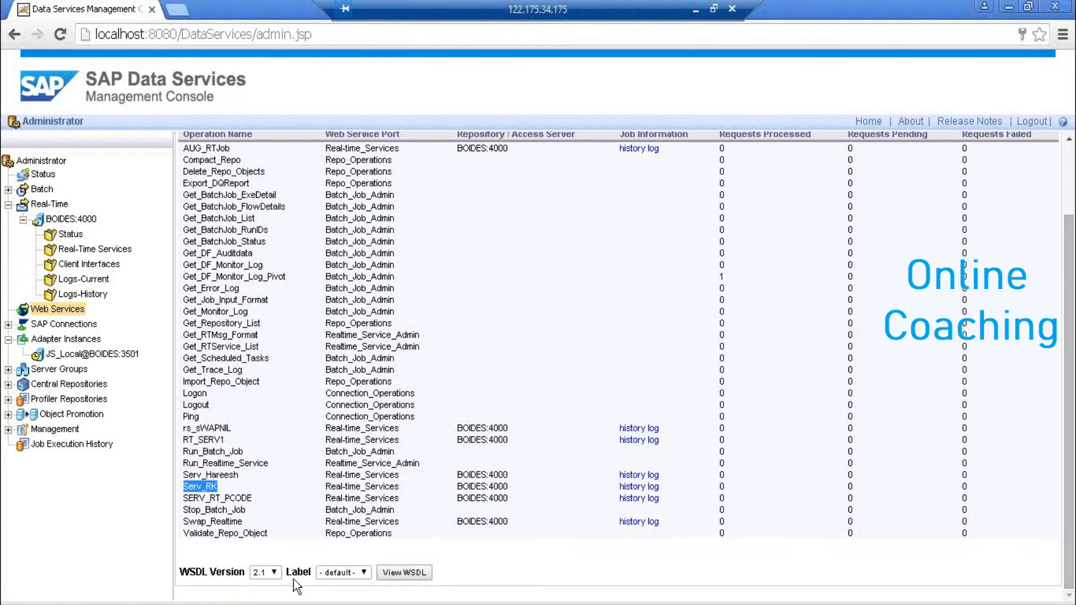
click(279, 575)
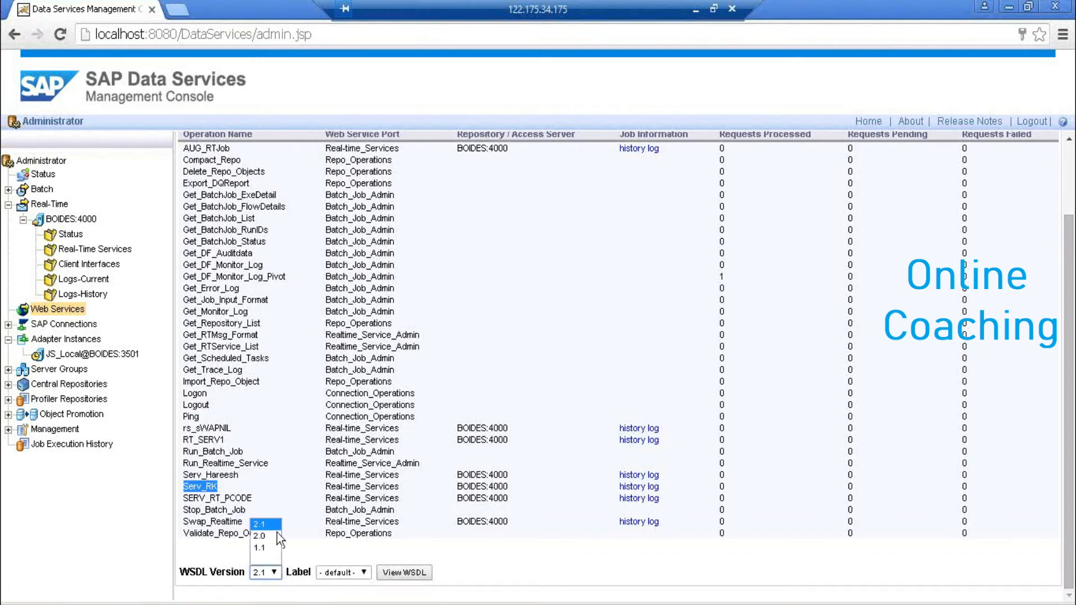
click(273, 525)
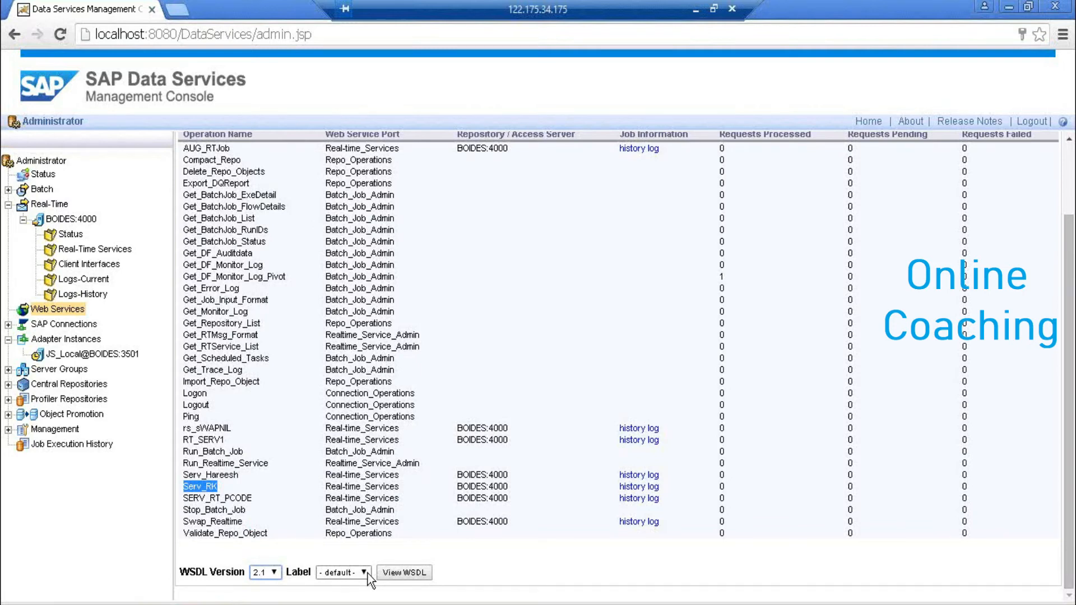
- Look at Custom WSDL Labels without creating one, then check the available WSDL labels
click(1069, 179)
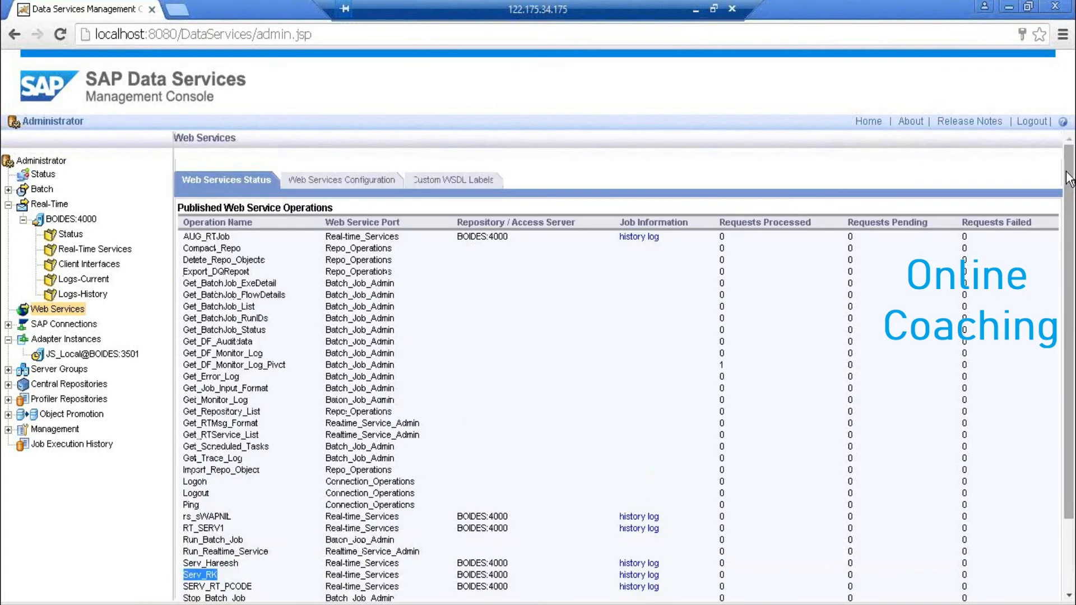
click(466, 179)
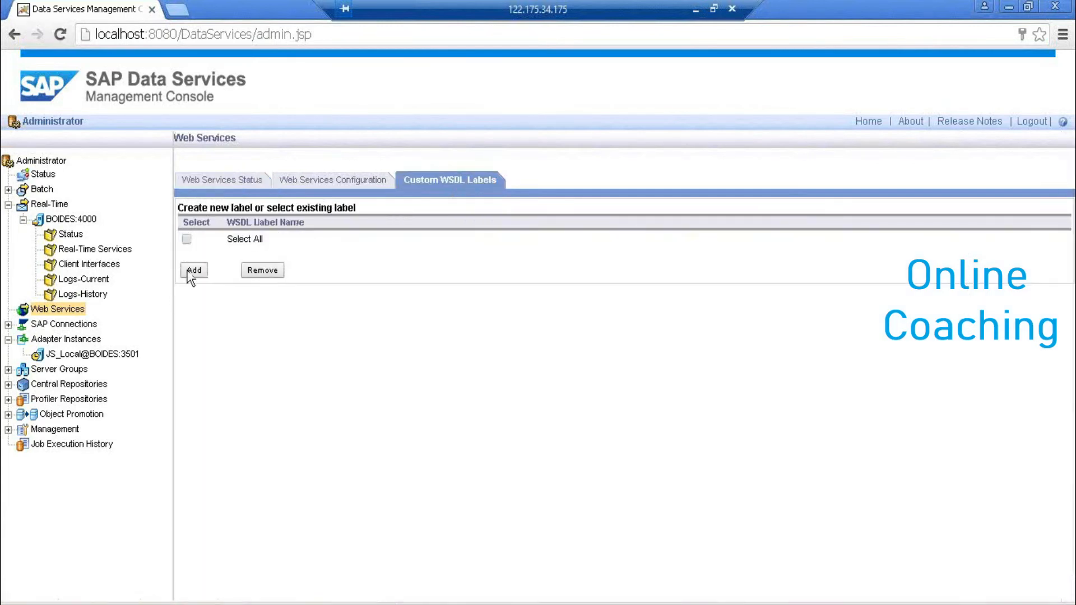
click(190, 271)
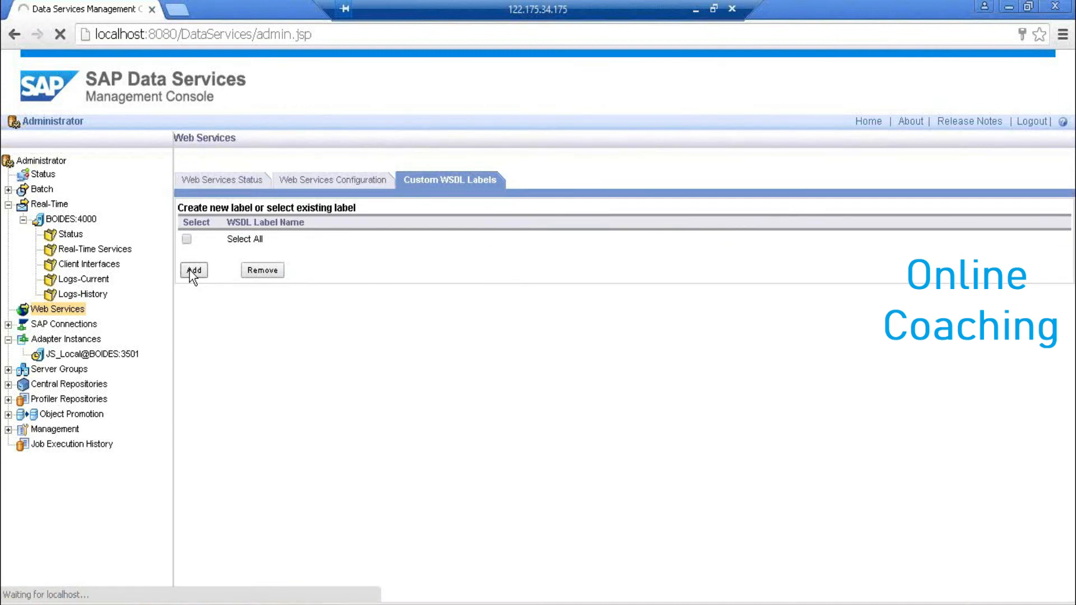
click(311, 245)
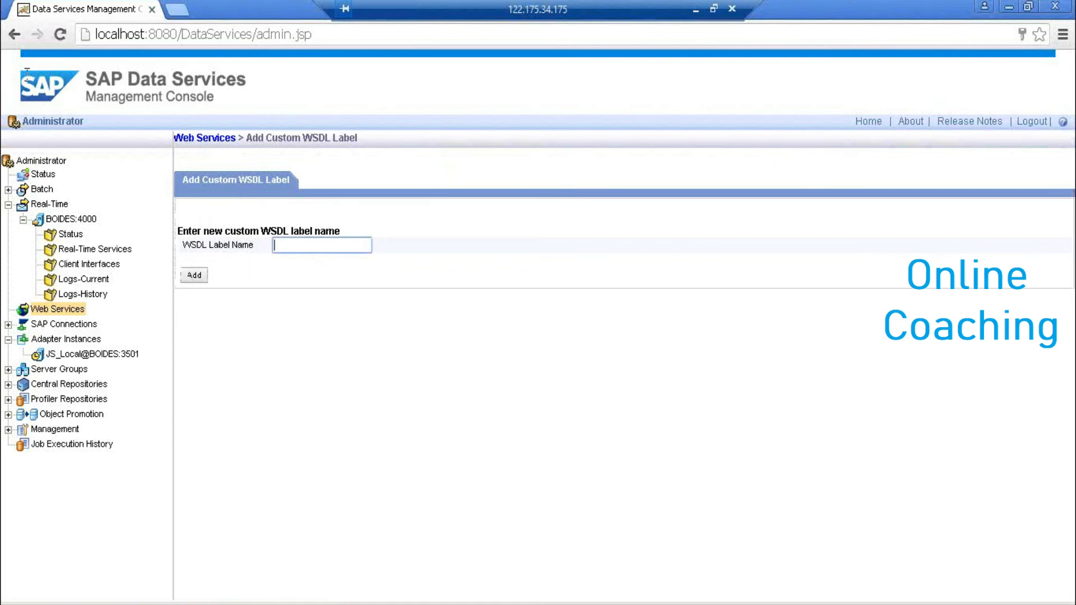
click(13, 35)
click(13, 35)
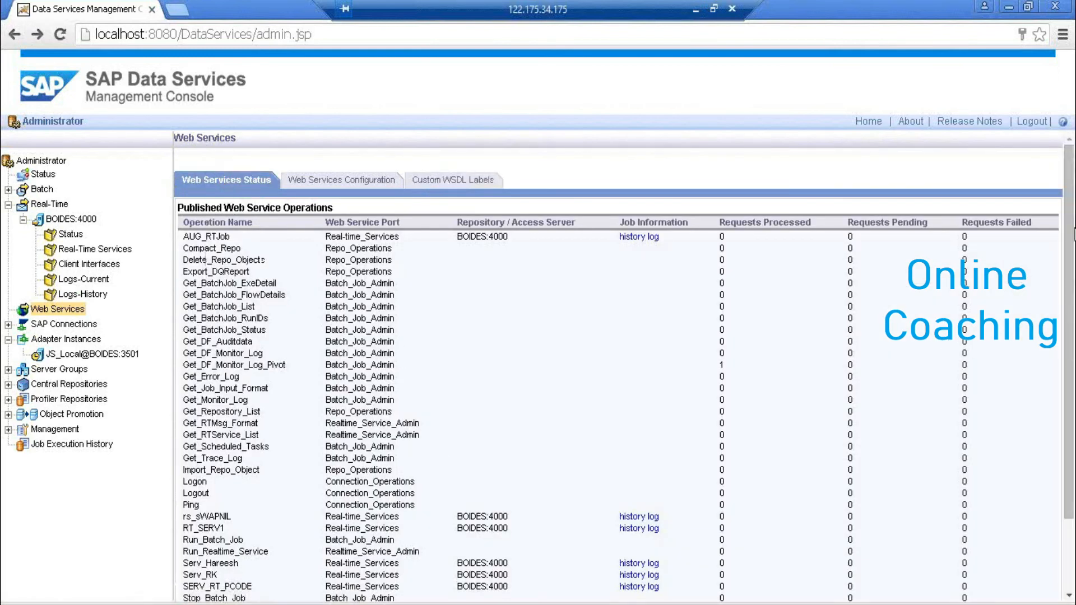
scroll(1071, 252, down, 2)
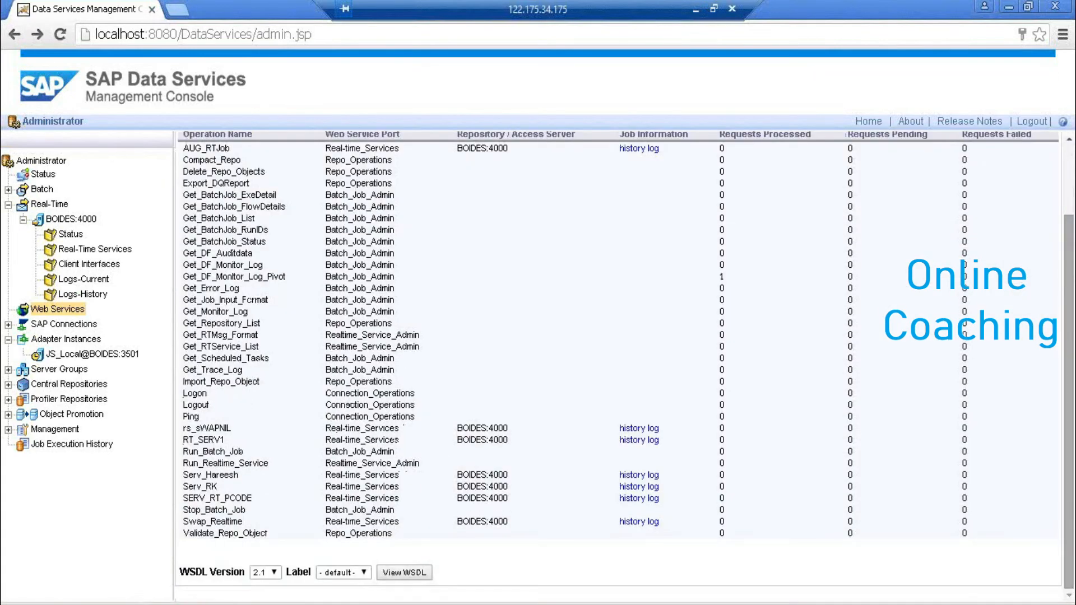
click(363, 573)
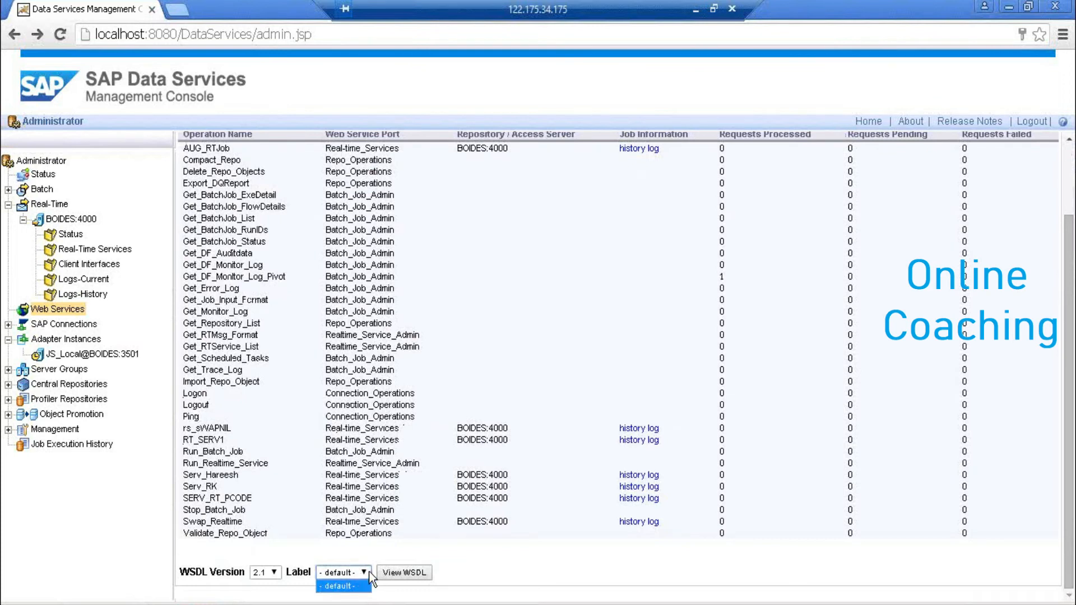
- View the version 2.1 WSDL full-screen with its address selected, and launch a blank Notepad
click(421, 576)
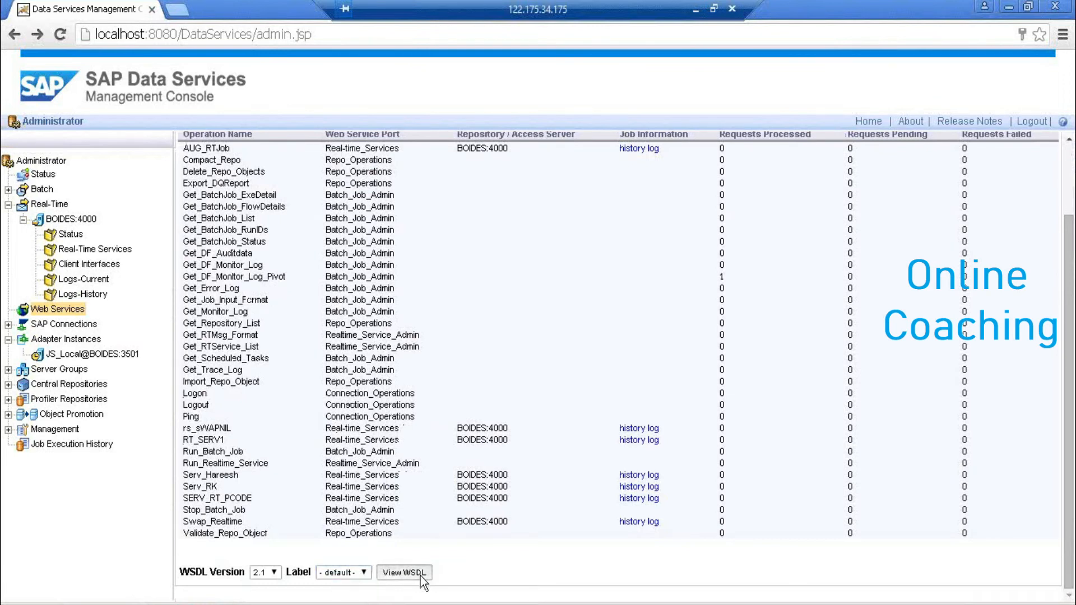
click(420, 576)
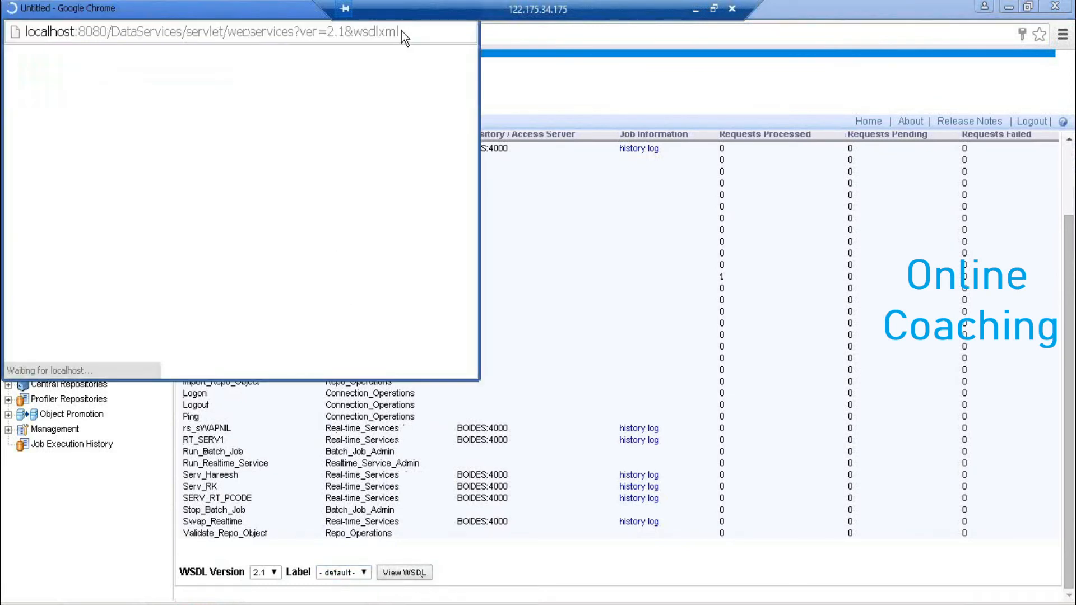
click(404, 32)
key(ctrl+c)
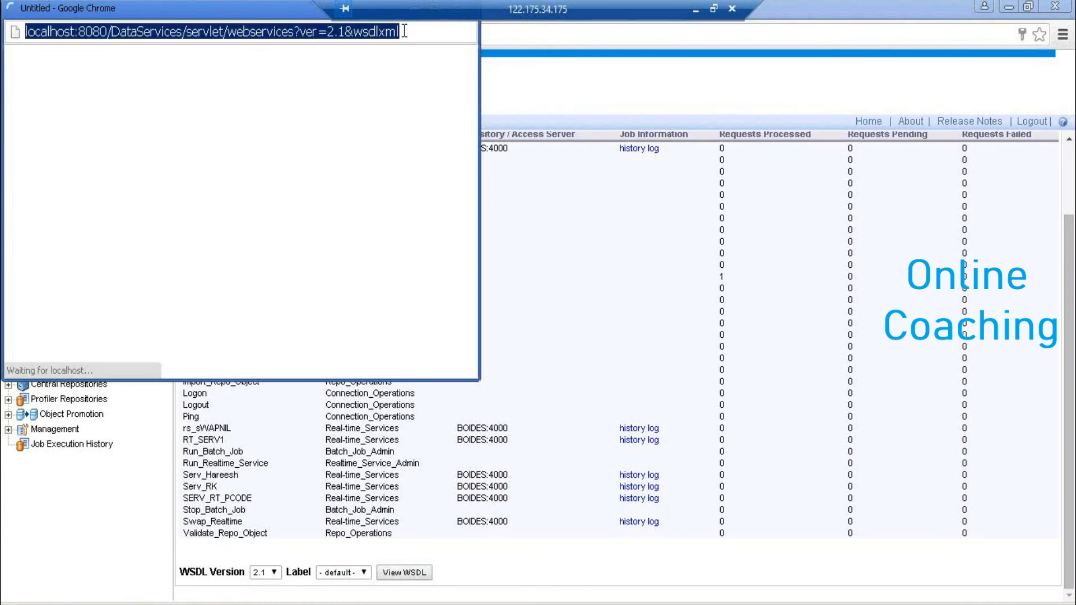
double_click(233, 10)
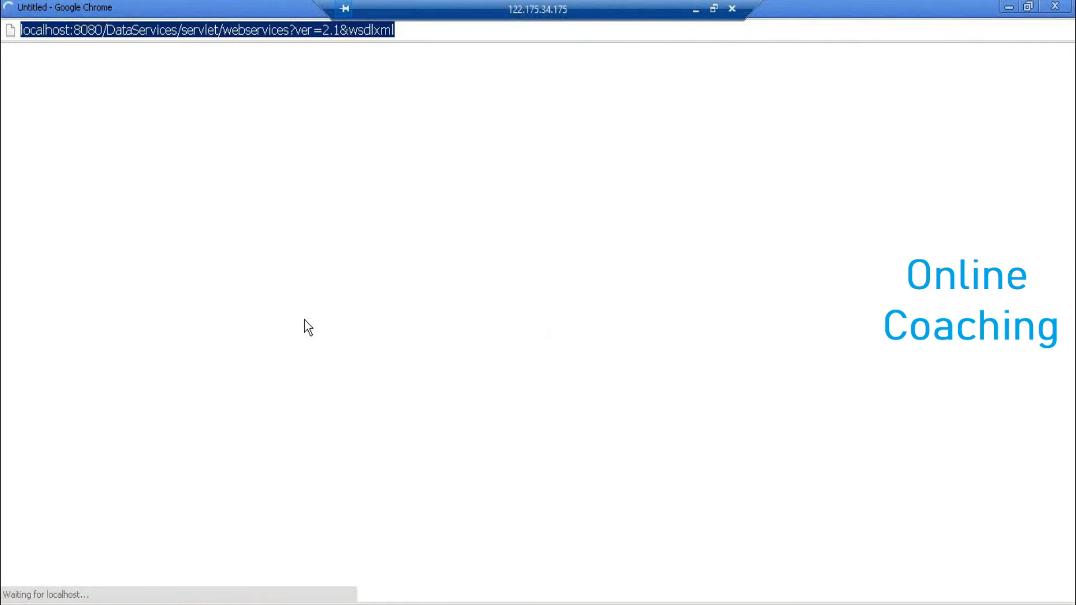
key(super+r)
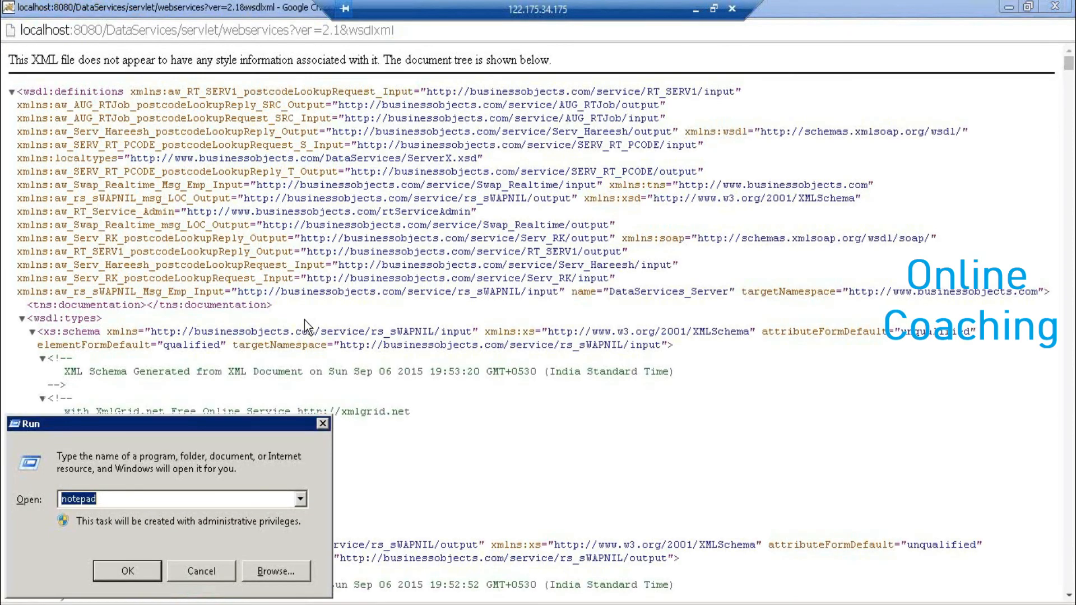
key(Return)
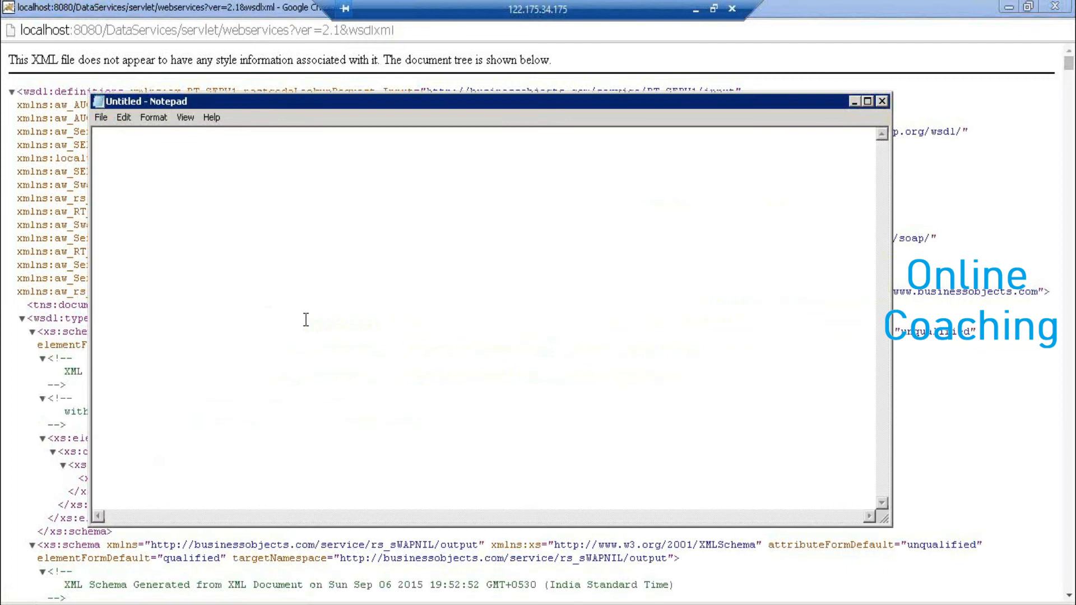
- Paste the WSDL address into Notepad, walk through its host, port and path, then return to the XML
key(ctrl+v)
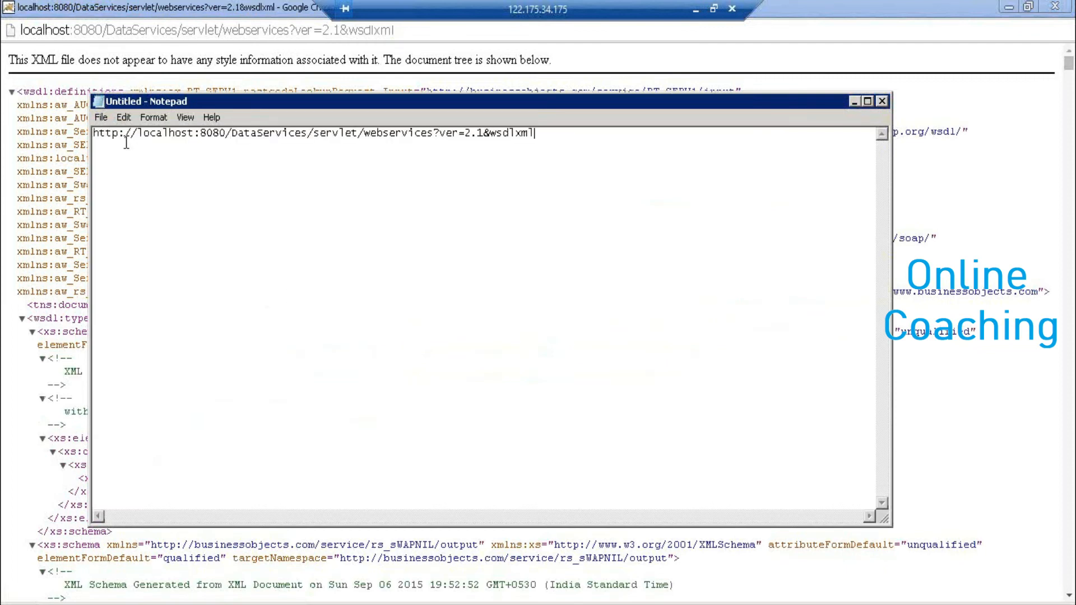
drag(143, 134, 195, 133)
key(Right)
drag(201, 133, 139, 221)
key(Right)
click(600, 193)
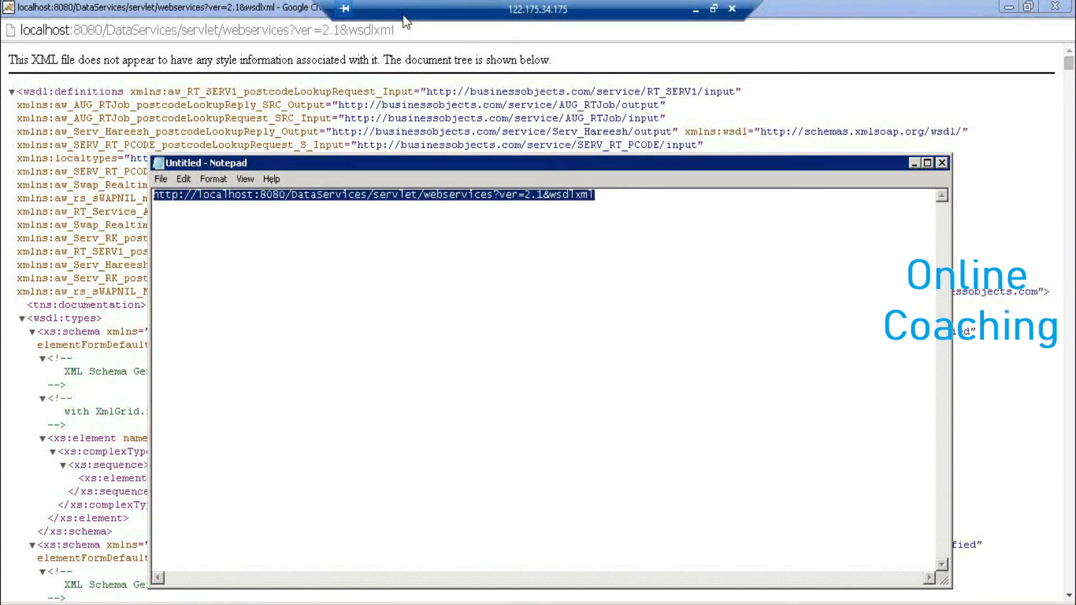
click(313, 120)
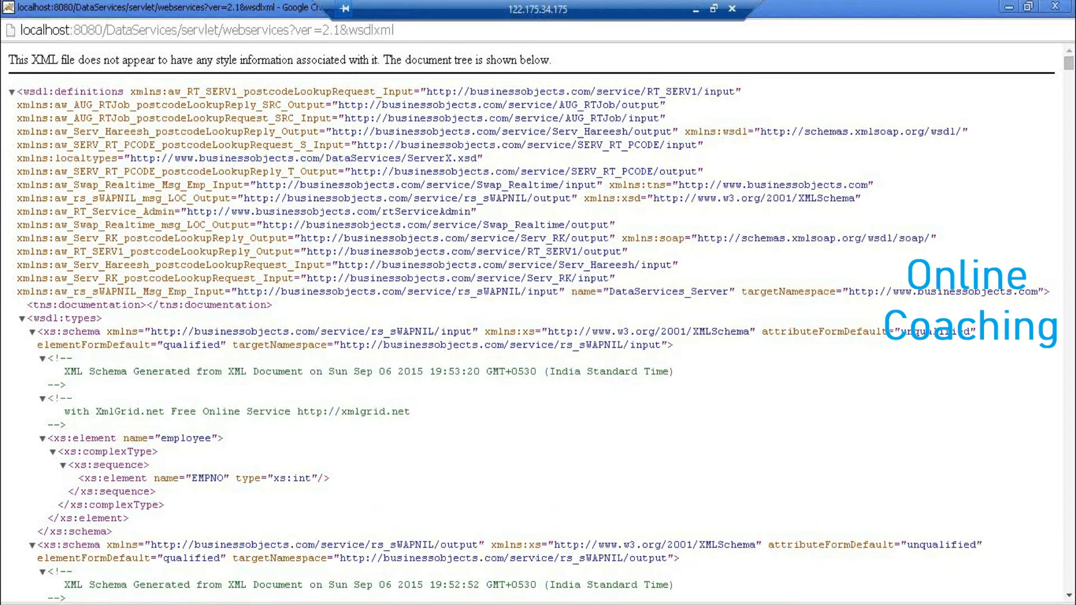
- Back in Designer, collapse Template Tables and DS_DB_TRGT in the Local Object Library
key(alt+Tab)
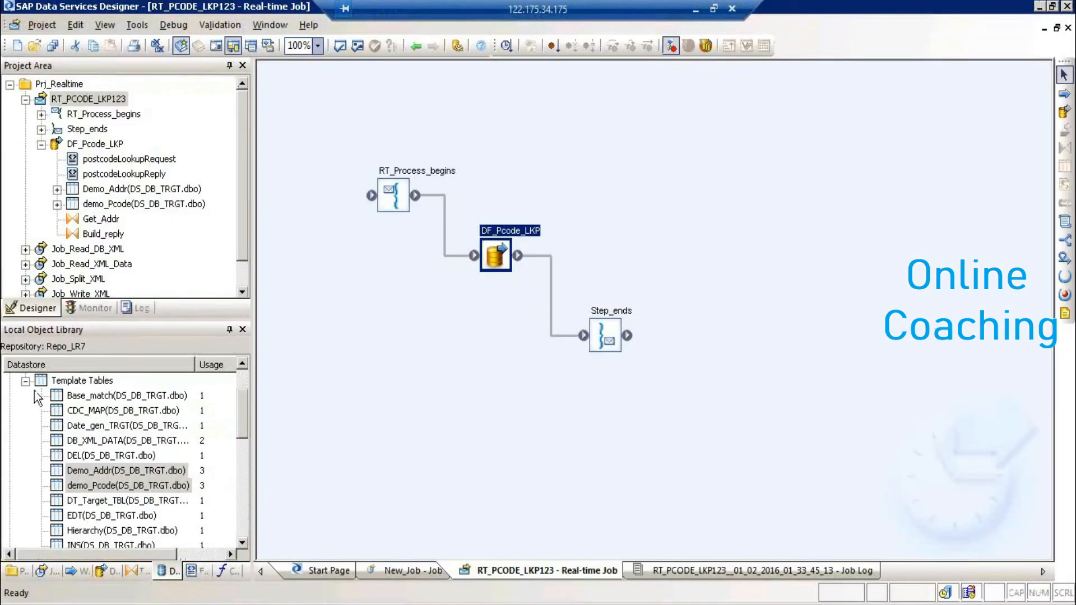
click(25, 381)
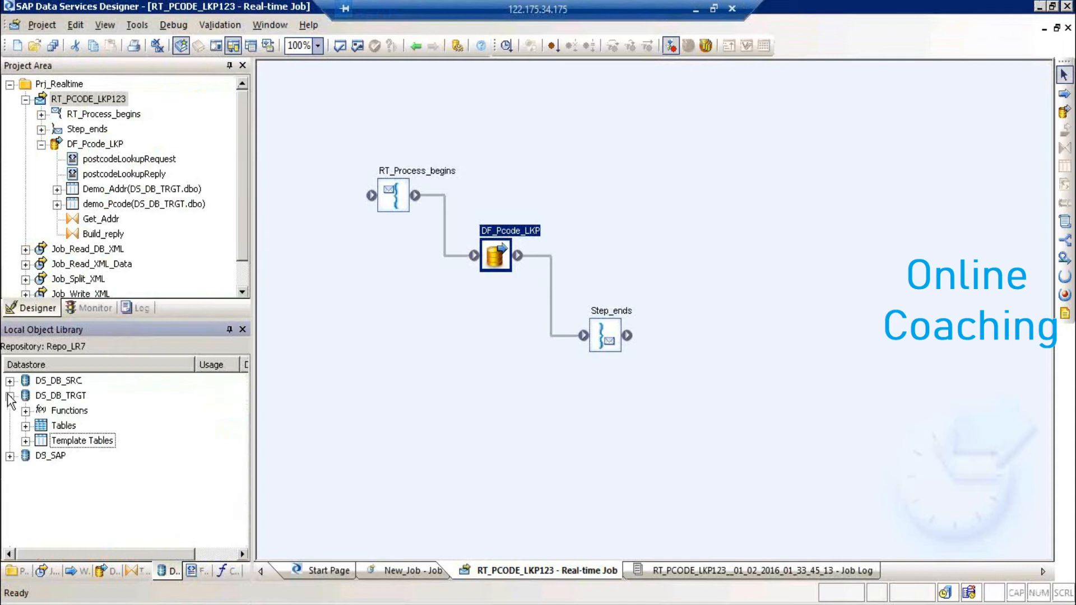
click(9, 396)
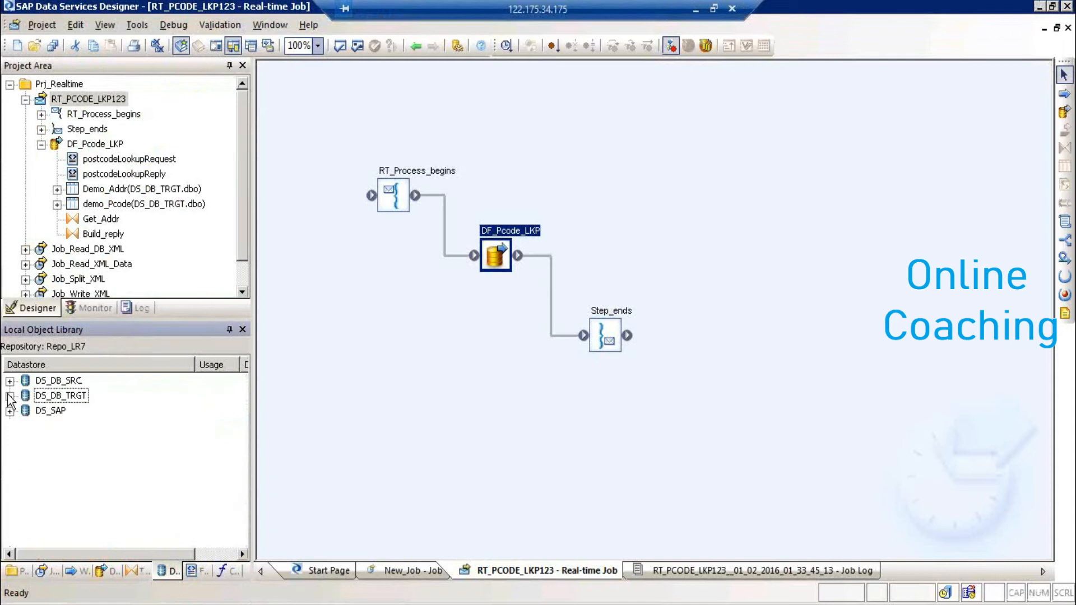
- Start a new datastore named DS_WSDL and review the datastore type choices
right_click(86, 463)
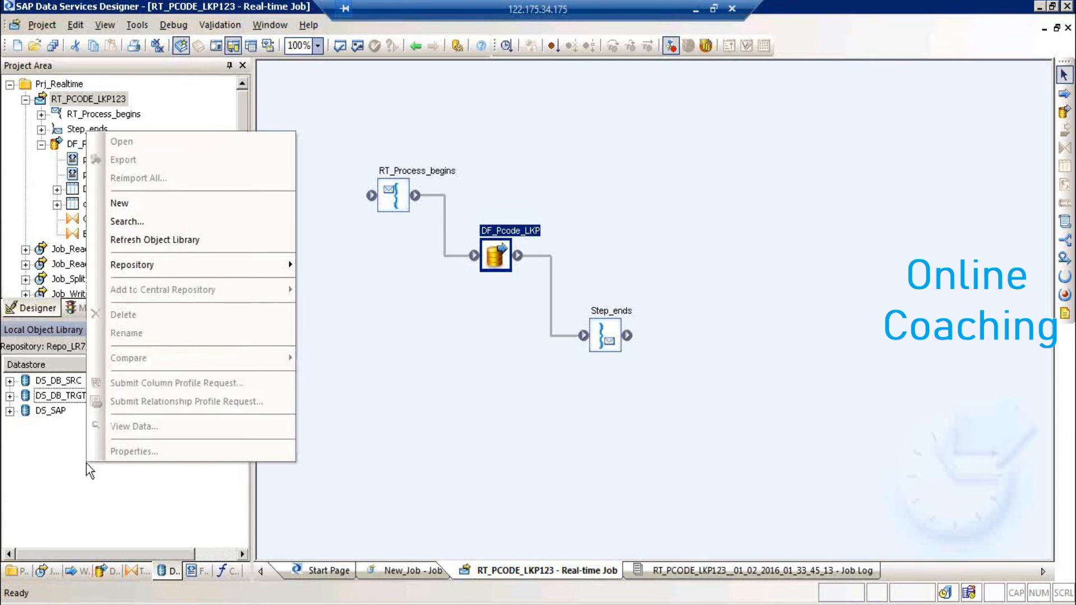
click(177, 205)
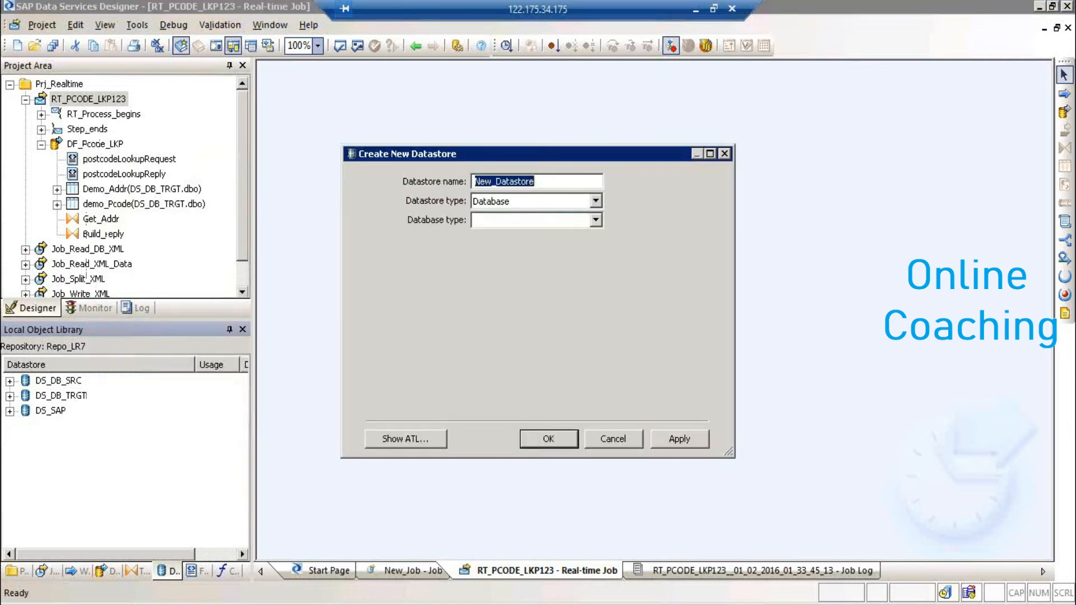
text(DS_WSD)
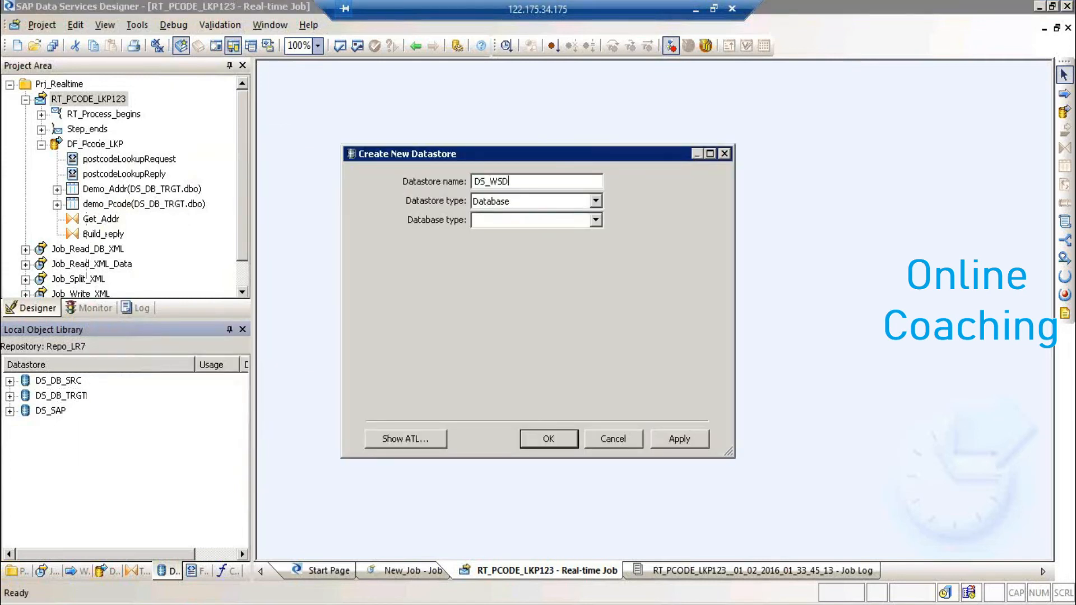
text(L)
click(482, 205)
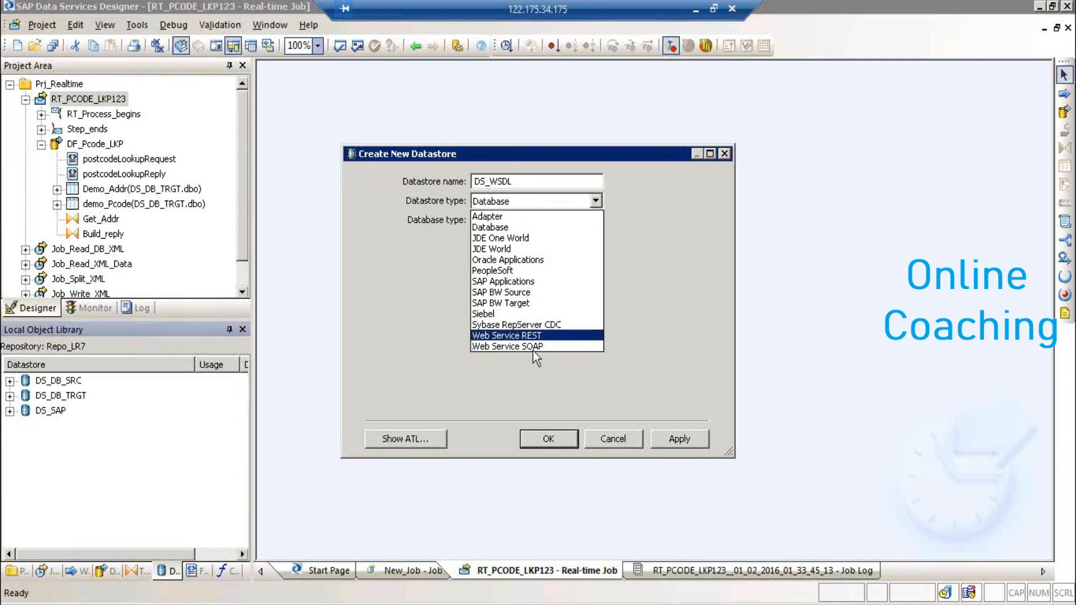
click(168, 604)
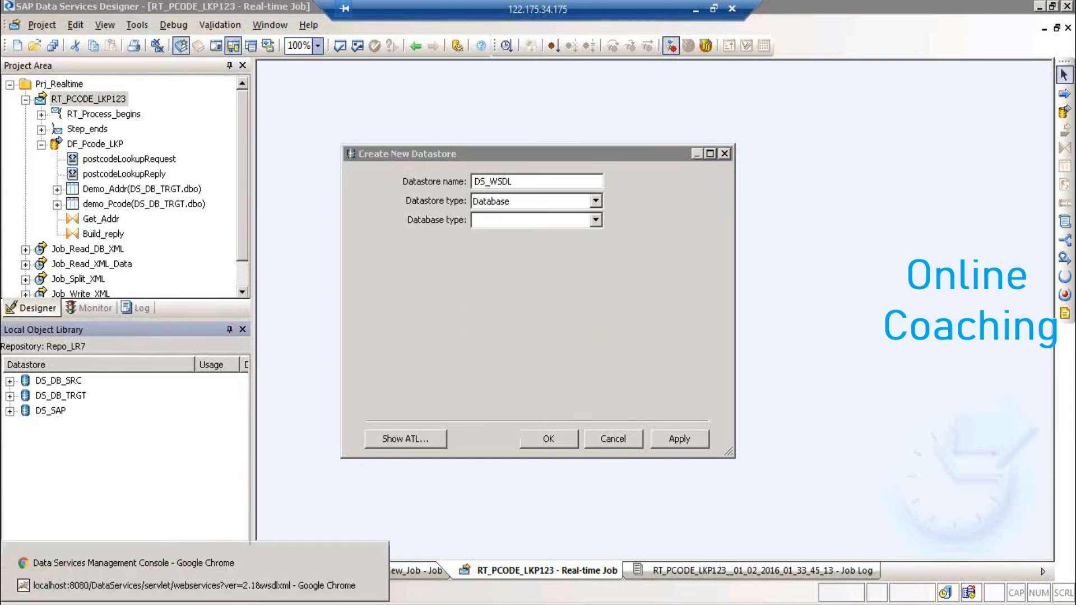
click(161, 564)
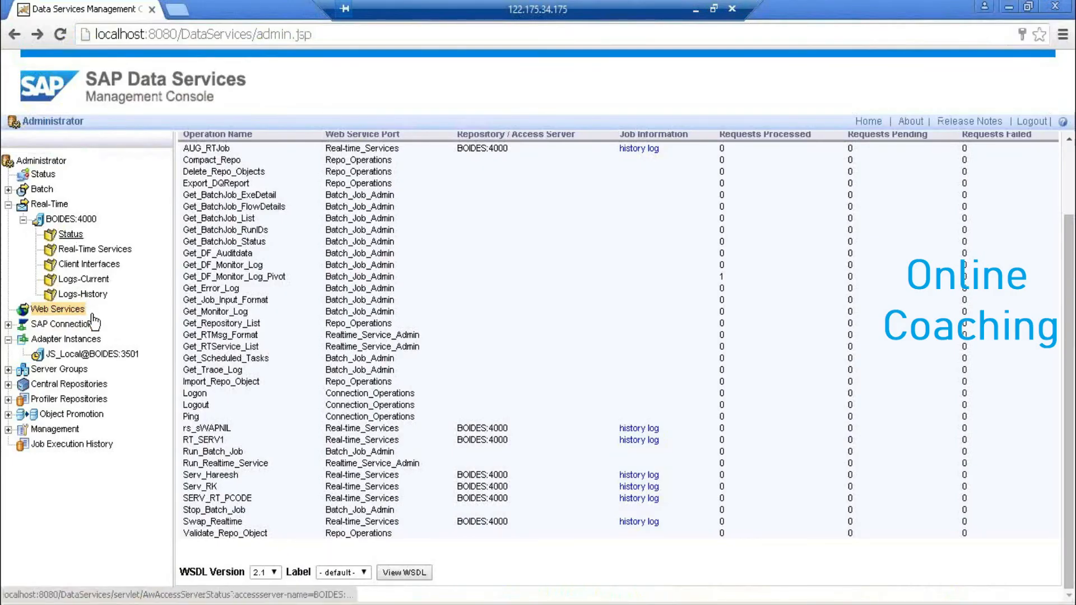
click(67, 353)
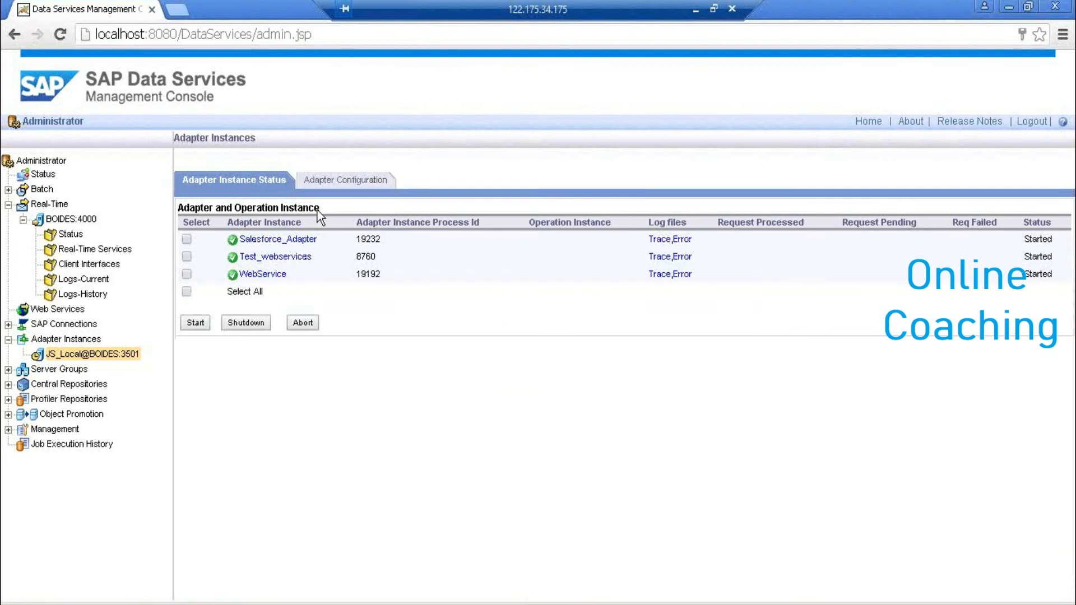
click(348, 179)
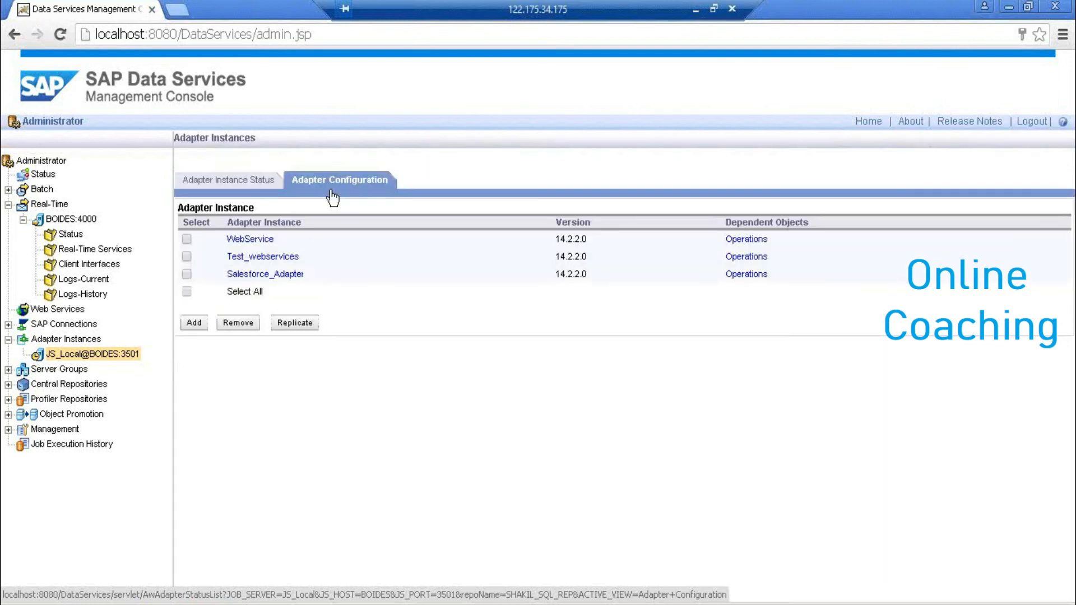
click(206, 321)
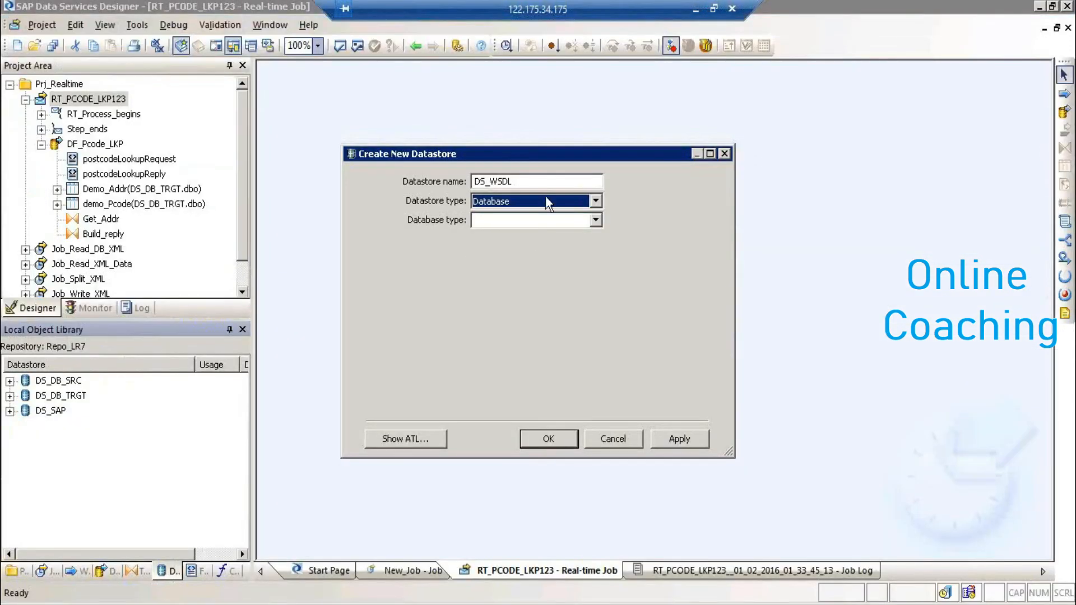
- Make DS_WSDL an Adapter datastore on job server JS_Local with the WebService adapter instance
click(545, 201)
click(538, 213)
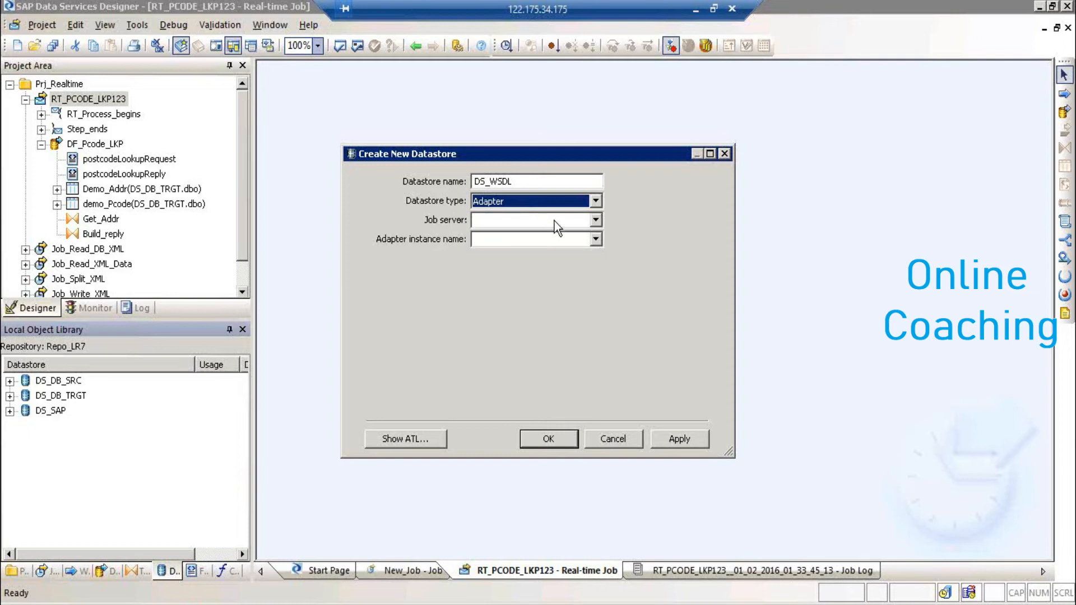
click(555, 220)
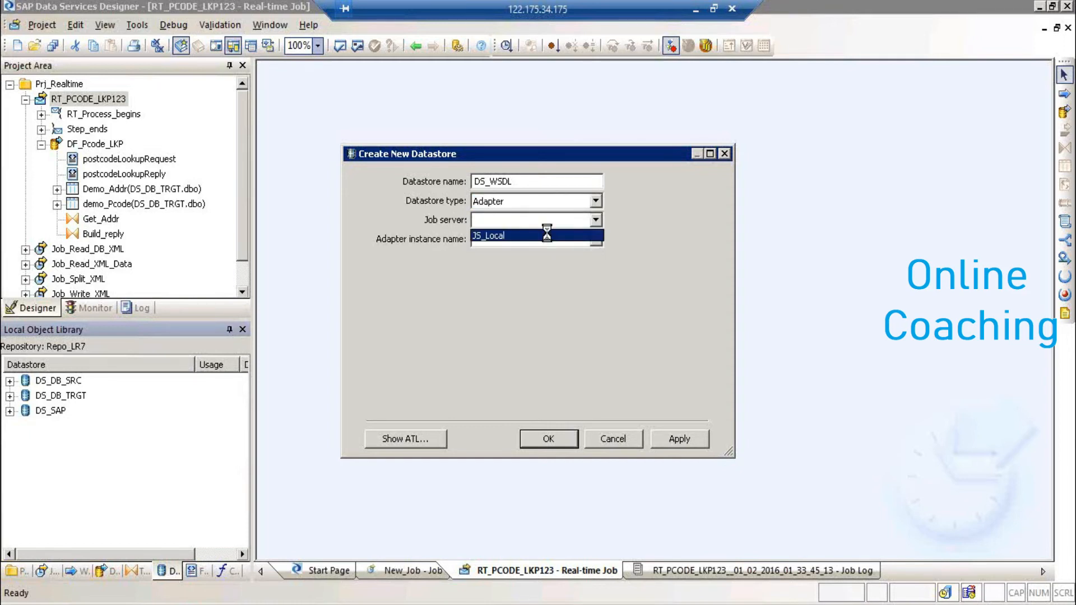
click(548, 236)
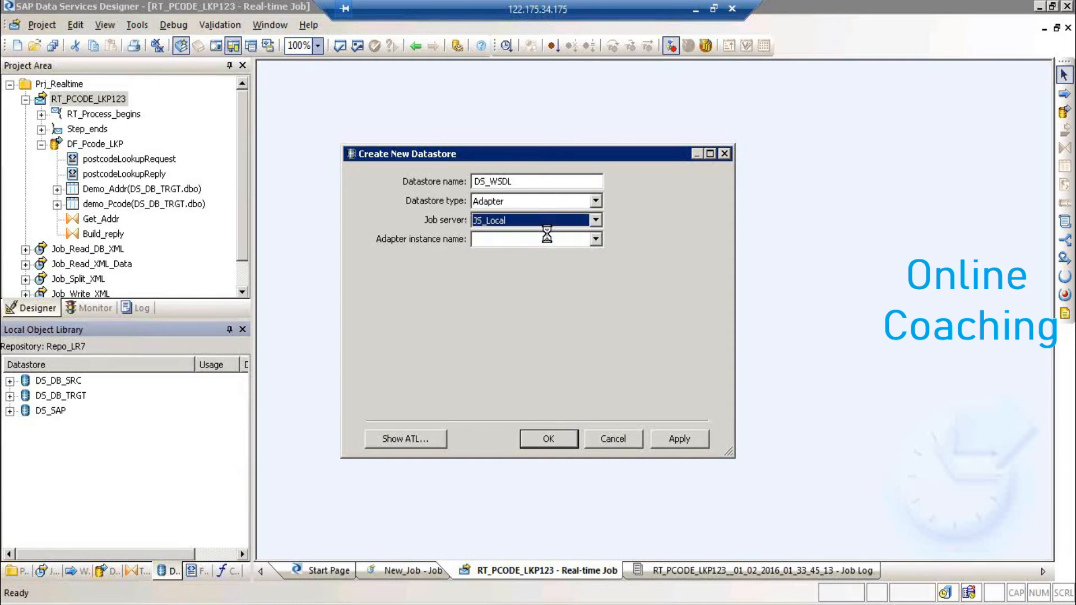
click(594, 243)
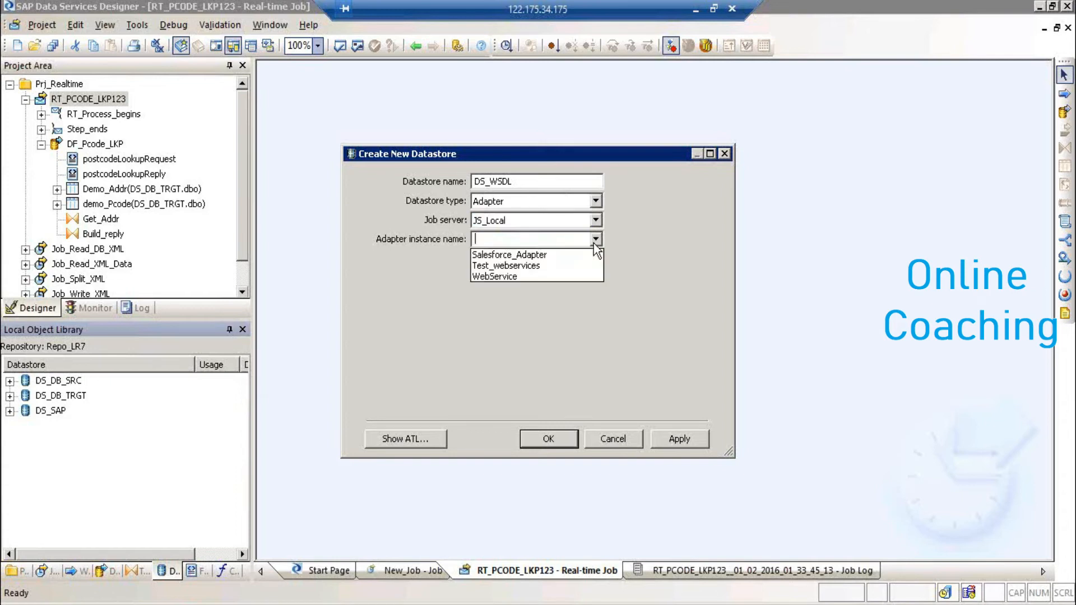
click(576, 276)
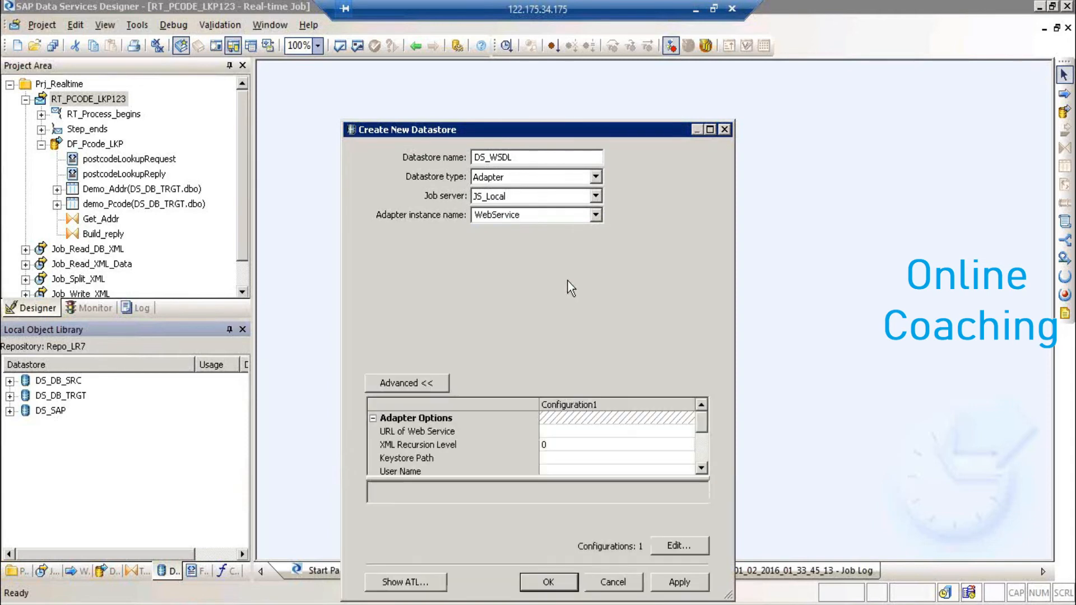
- Paste the WSDL URL, set the WebService call timeout to 50000, and create the datastore
click(561, 432)
key(ctrl+v)
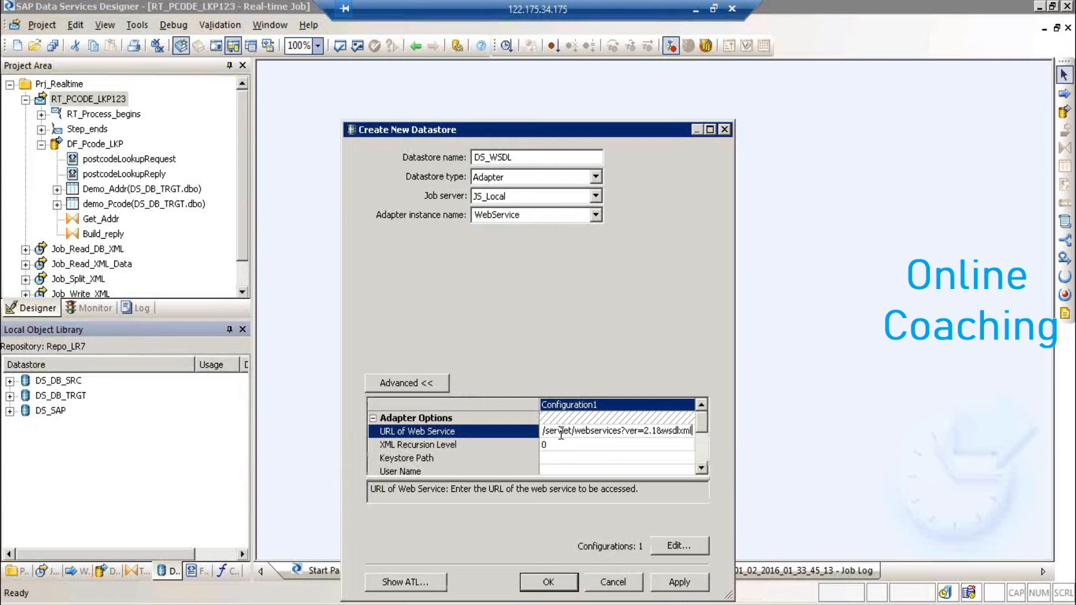
key(Left)
key(Left)
key(Left)
key(Left)
key(Left)
key(Left)
key(Left)
key(Left)
key(Left)
key(Left)
key(Left)
key(Left)
key(Left)
key(Left)
key(Left)
key(Left)
key(Left)
key(Left)
key(Left)
key(Left)
key(Left)
key(Left)
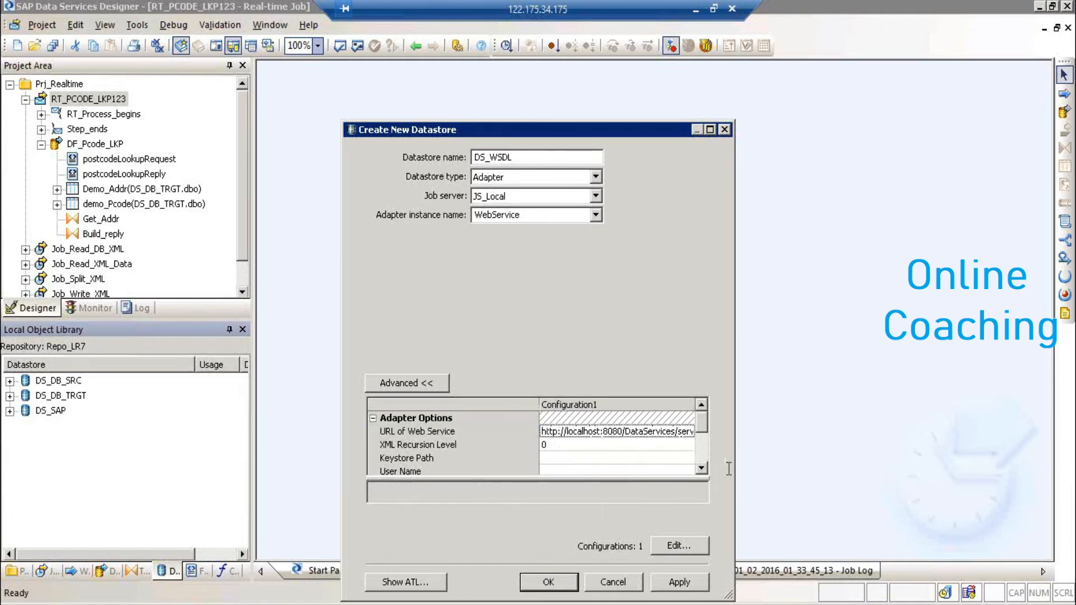
click(704, 469)
click(704, 468)
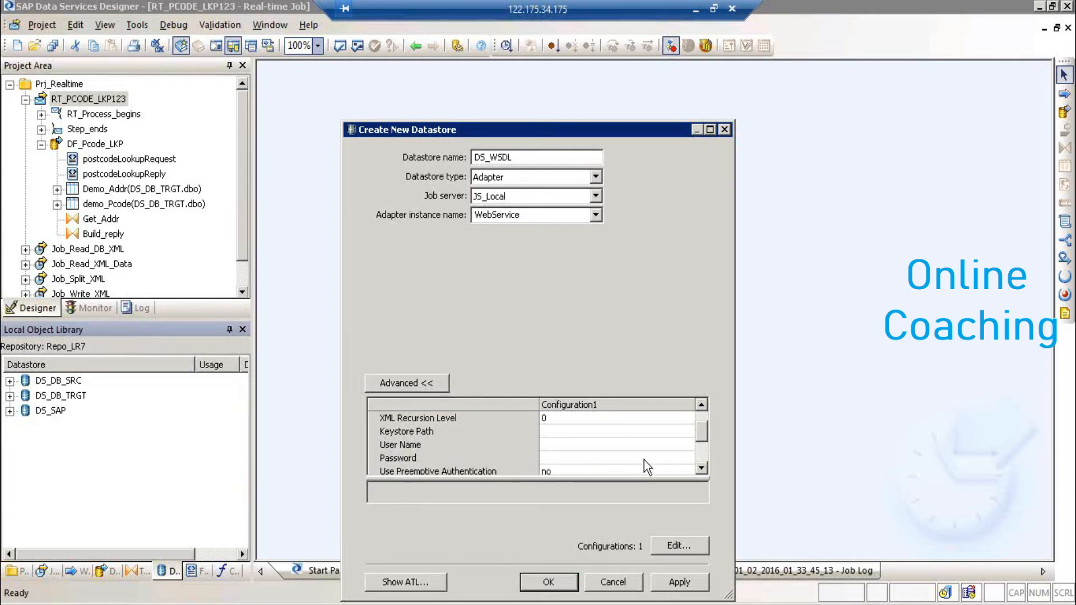
click(701, 468)
click(702, 469)
click(702, 468)
click(702, 469)
click(702, 468)
click(701, 469)
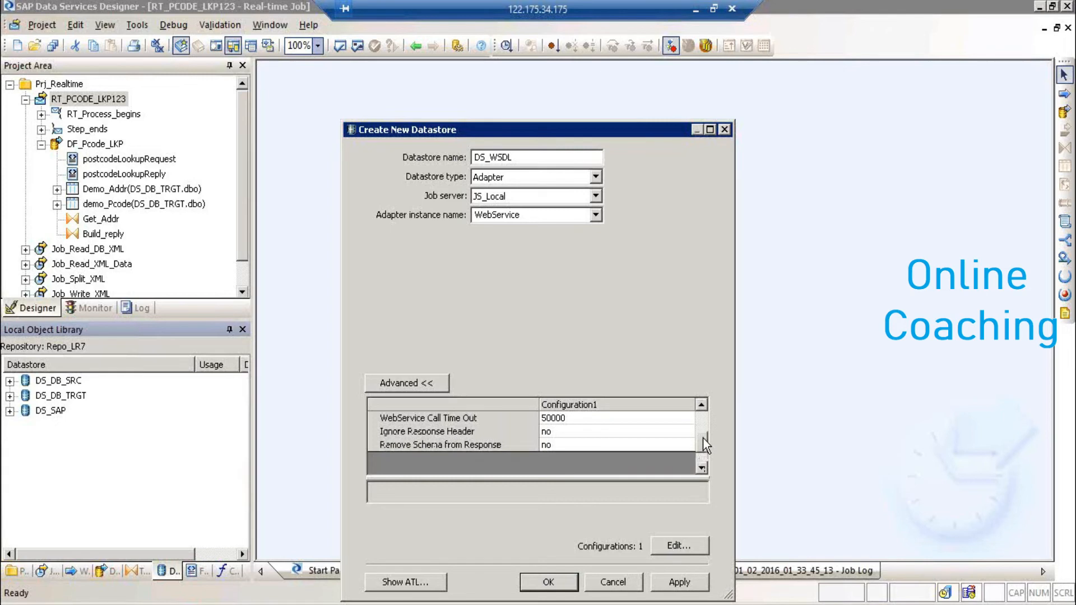
scroll(703, 429, up, 2)
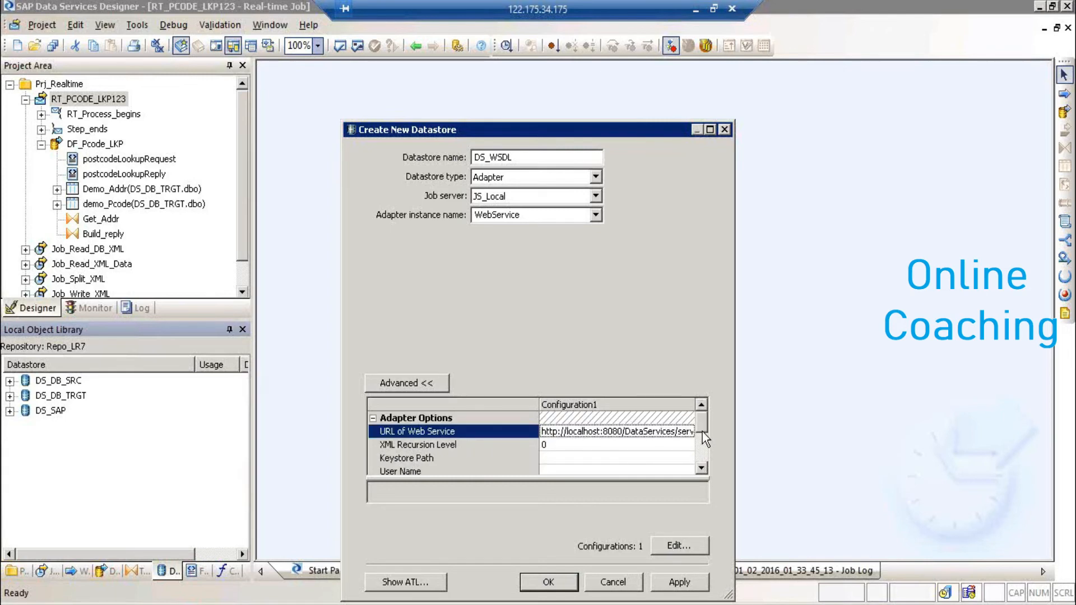
click(702, 469)
click(701, 468)
click(701, 468)
click(702, 469)
click(701, 469)
click(702, 468)
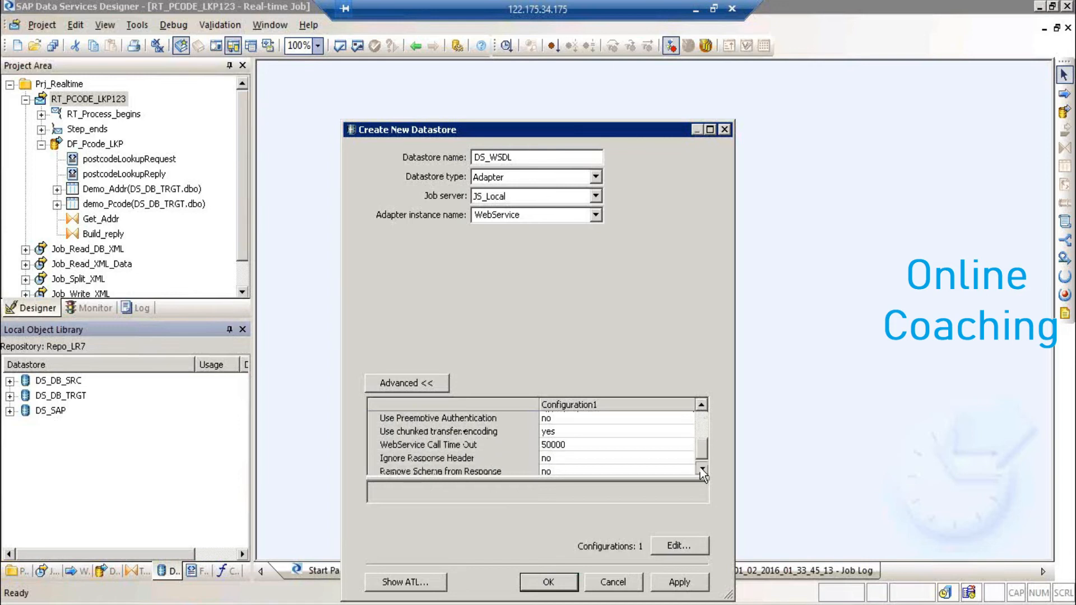
click(701, 469)
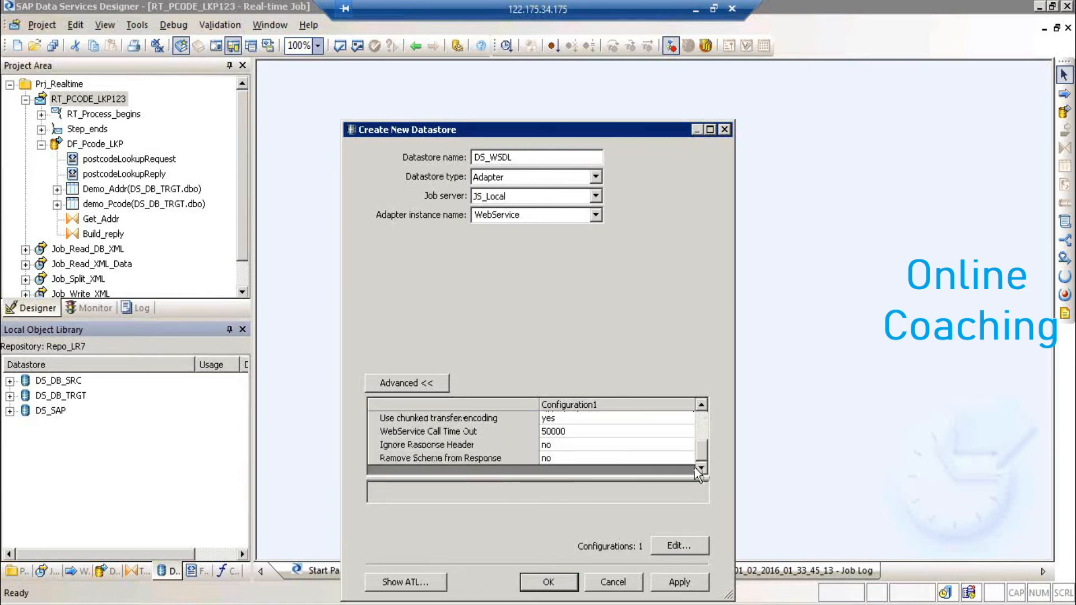
click(679, 584)
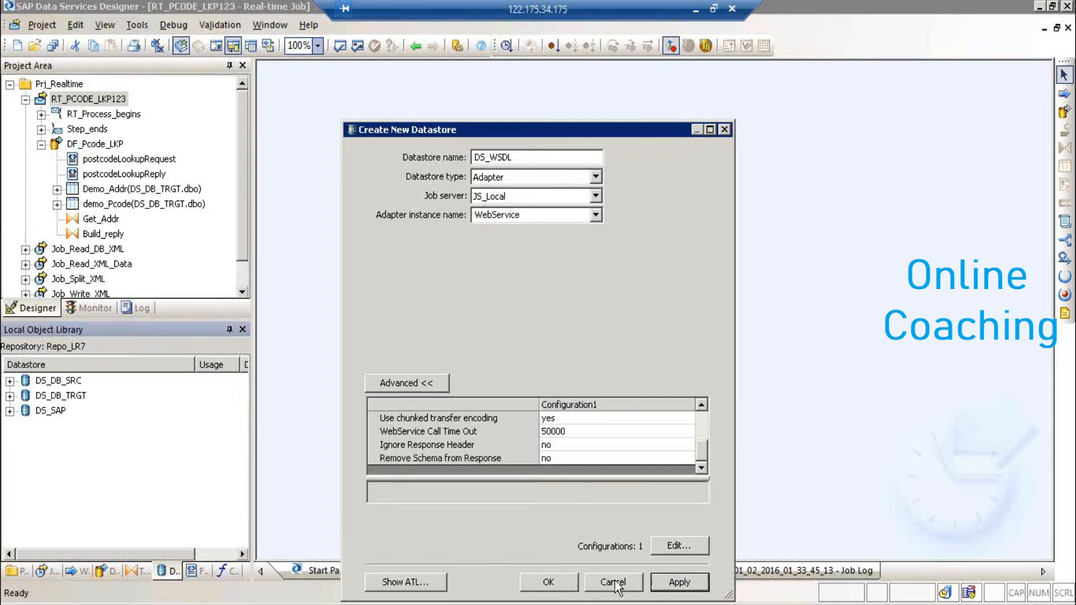
click(546, 584)
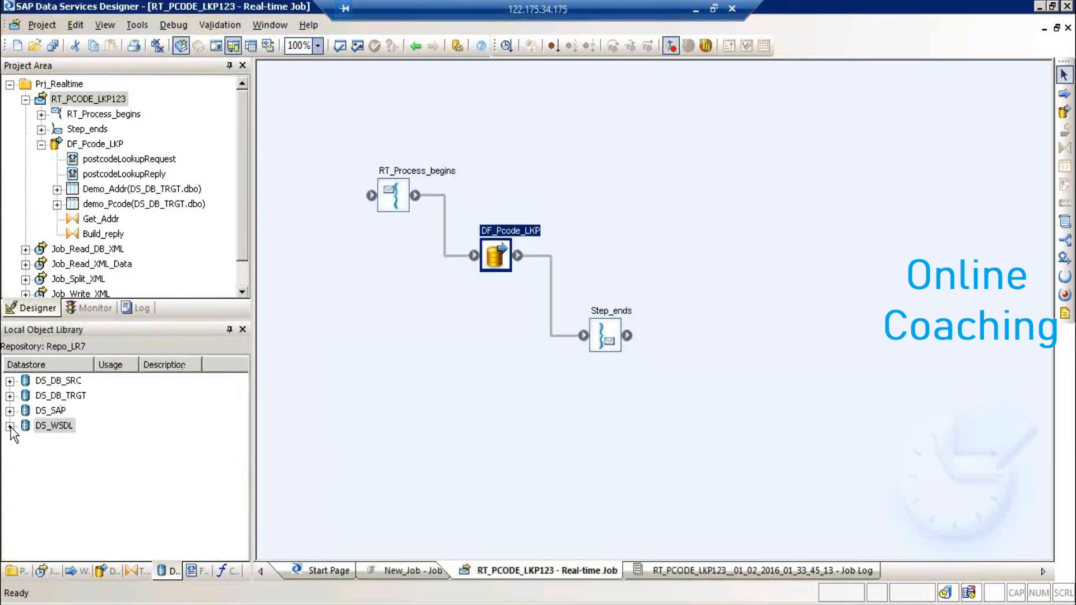
- Save and open DS_WSDL, dismiss the adapter metadata error, then leave the remote desktop session
click(10, 426)
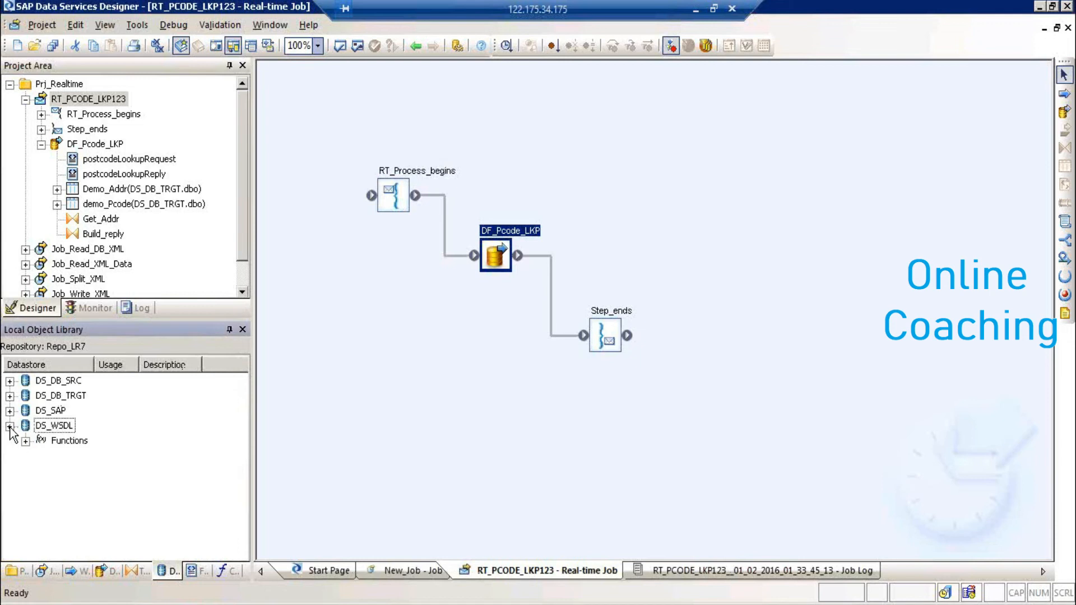
click(53, 428)
right_click(54, 430)
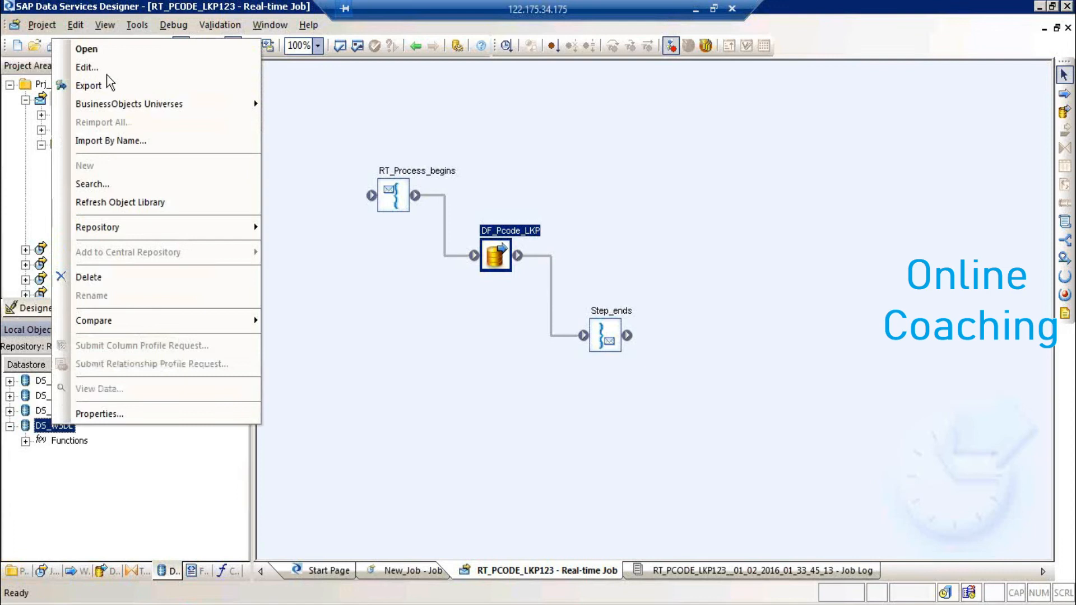
click(108, 50)
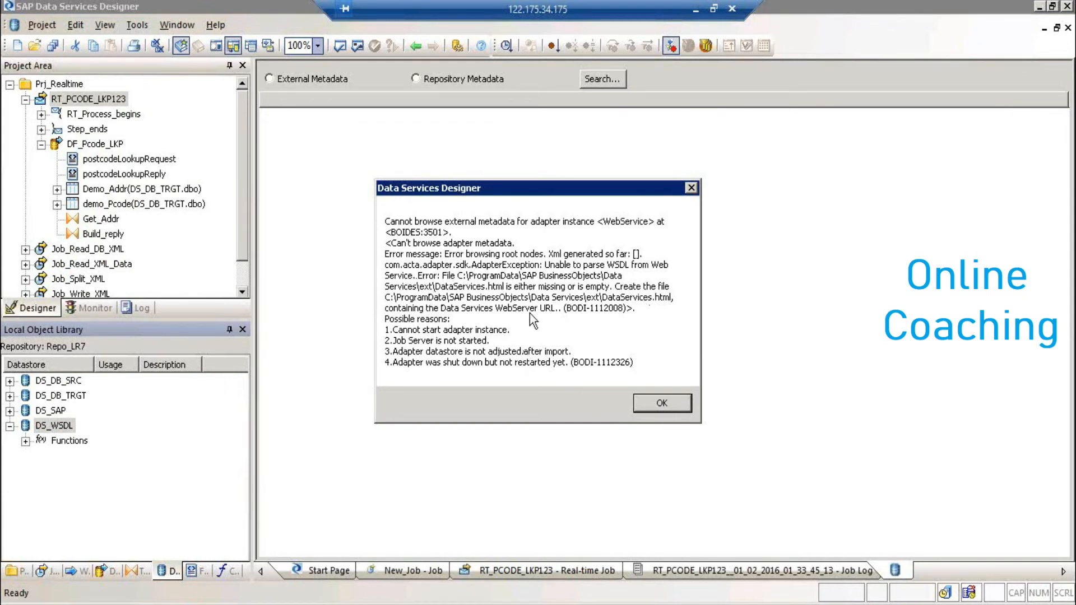
click(660, 406)
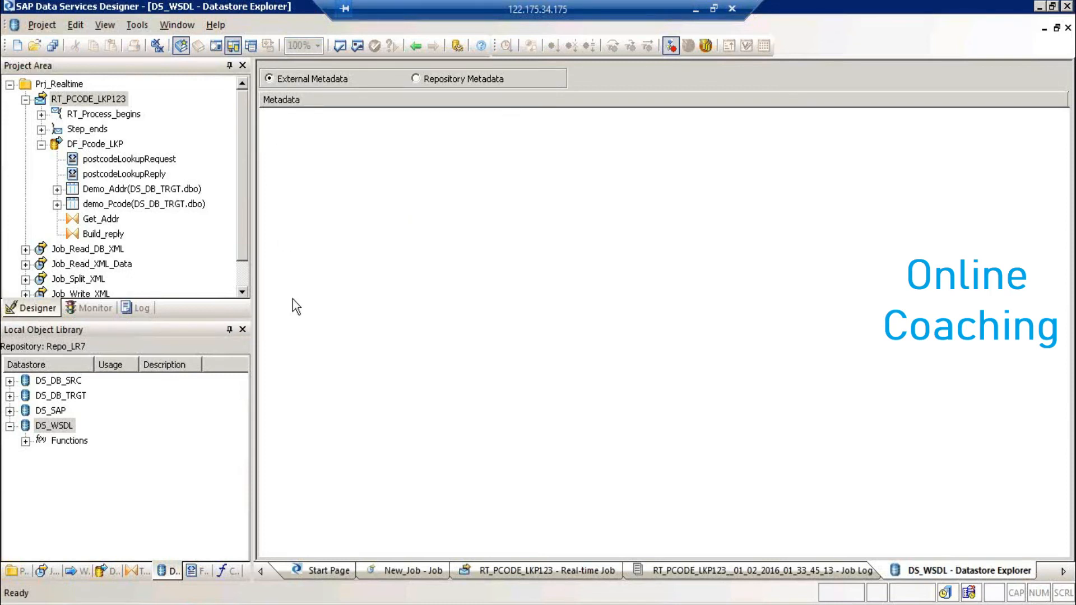
click(696, 10)
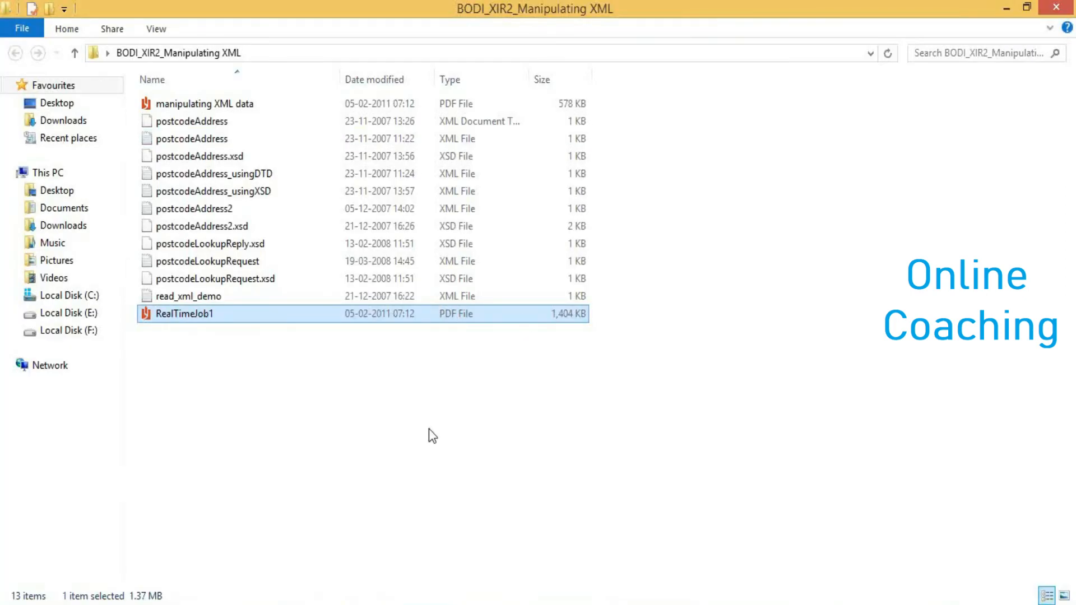
key(alt+Tab)
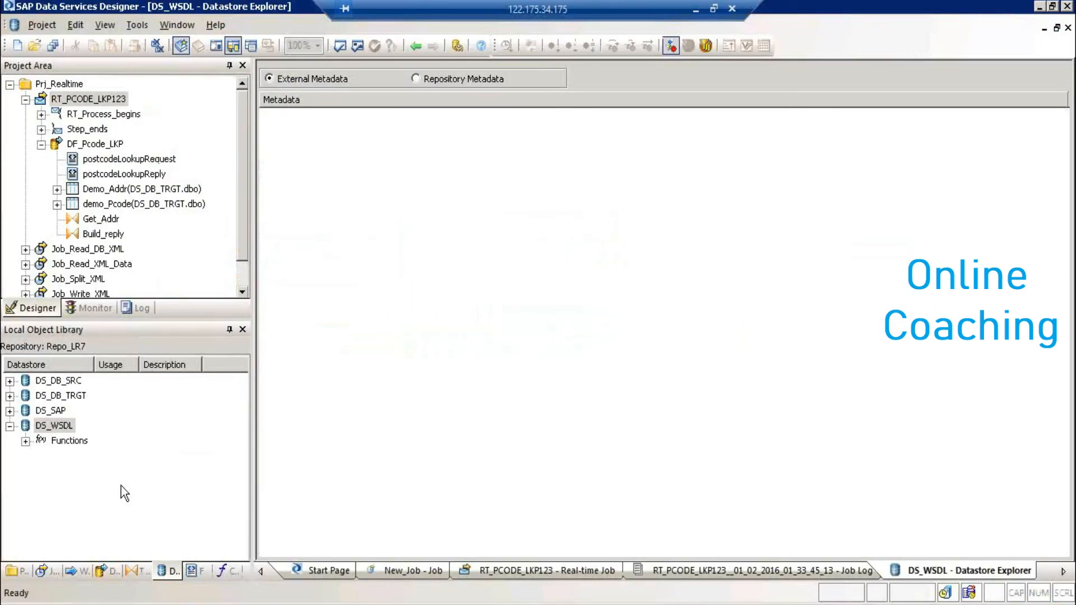
- Create a new datastore named DS_REST with type Web Service REST
right_click(72, 497)
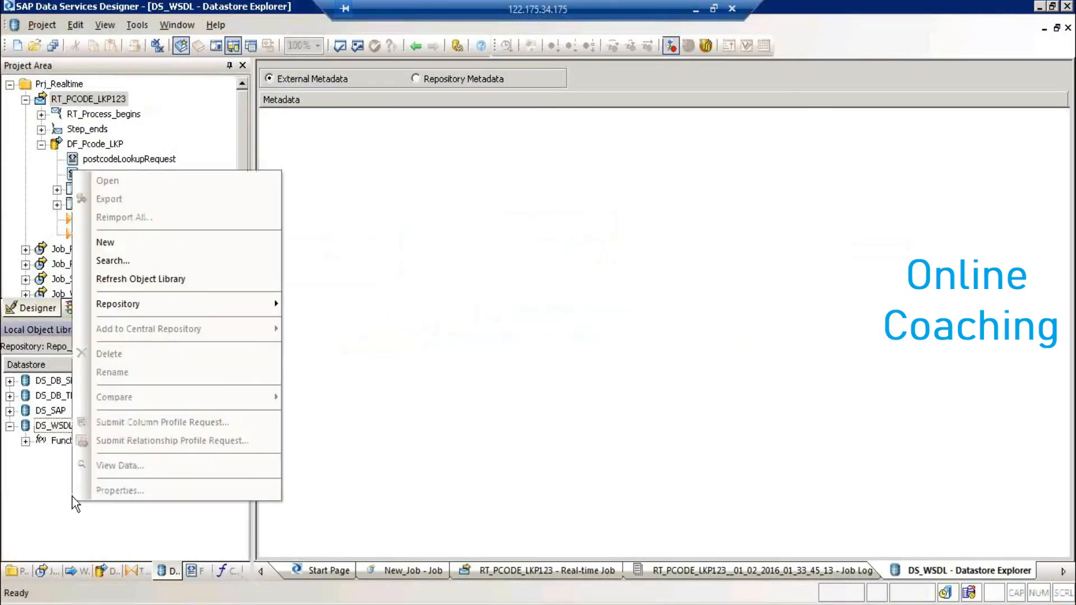
click(149, 249)
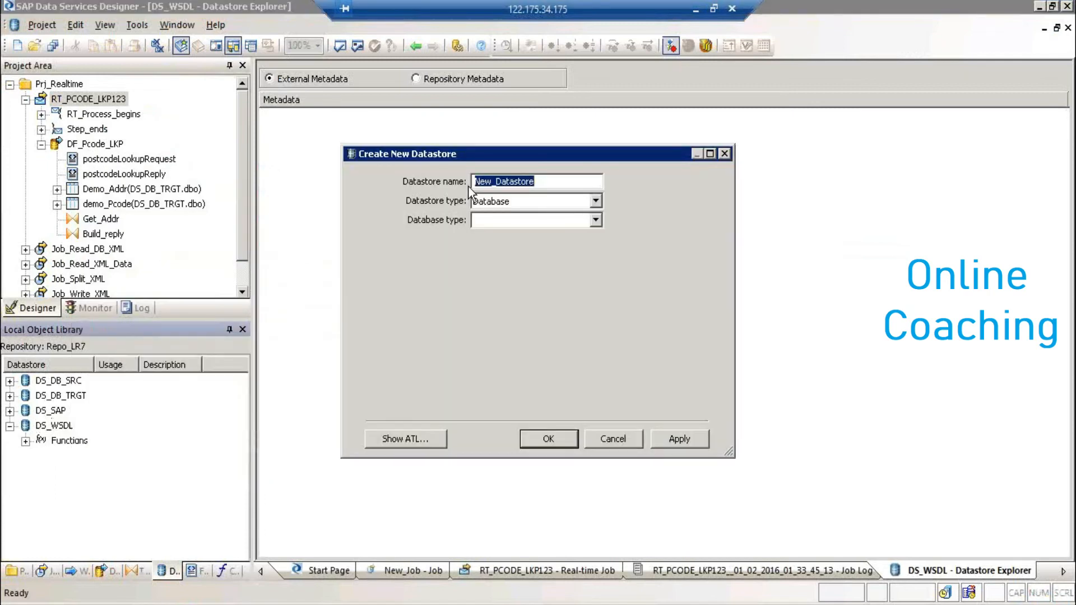
text(DS_REST)
key(Tab)
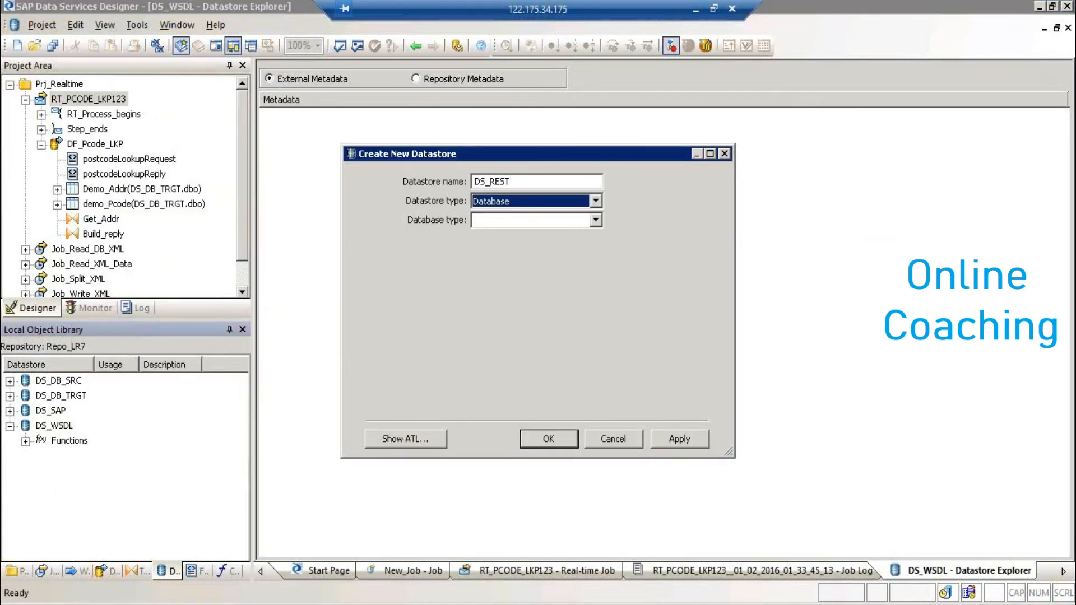
click(499, 204)
click(512, 334)
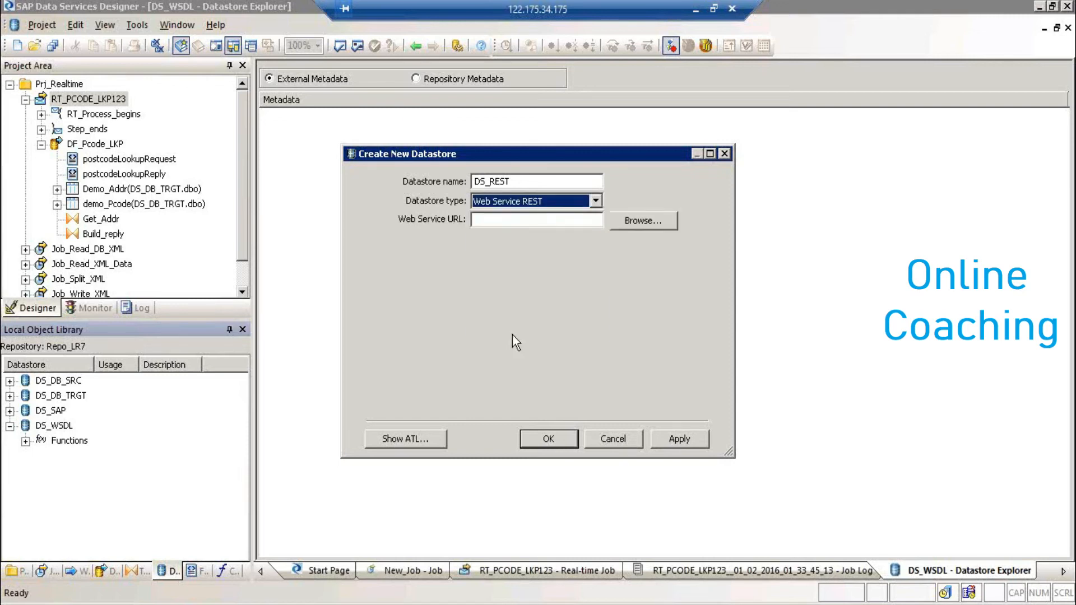
- Paste the local webservices URL and reveal the Advanced connection settings
click(564, 224)
key(ctrl+v)
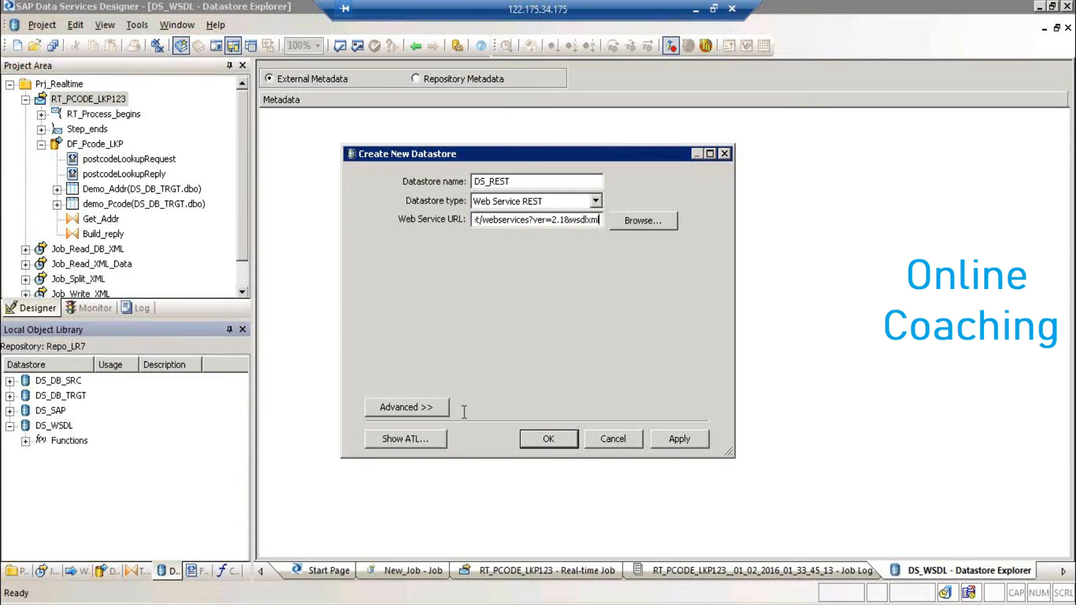
click(444, 409)
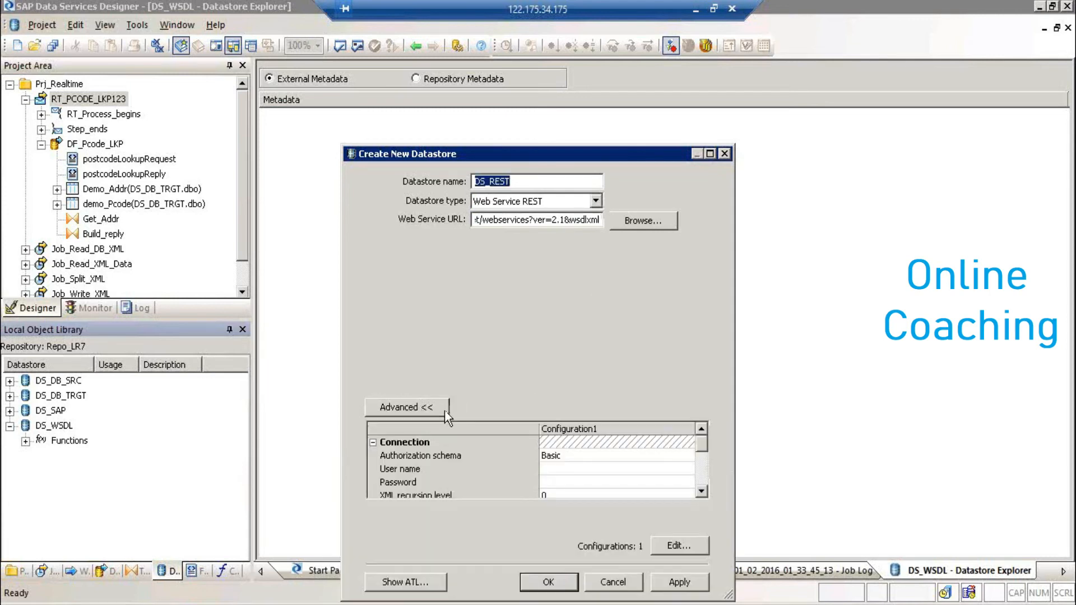
click(701, 491)
click(702, 491)
click(702, 491)
click(702, 491)
click(702, 491)
click(702, 491)
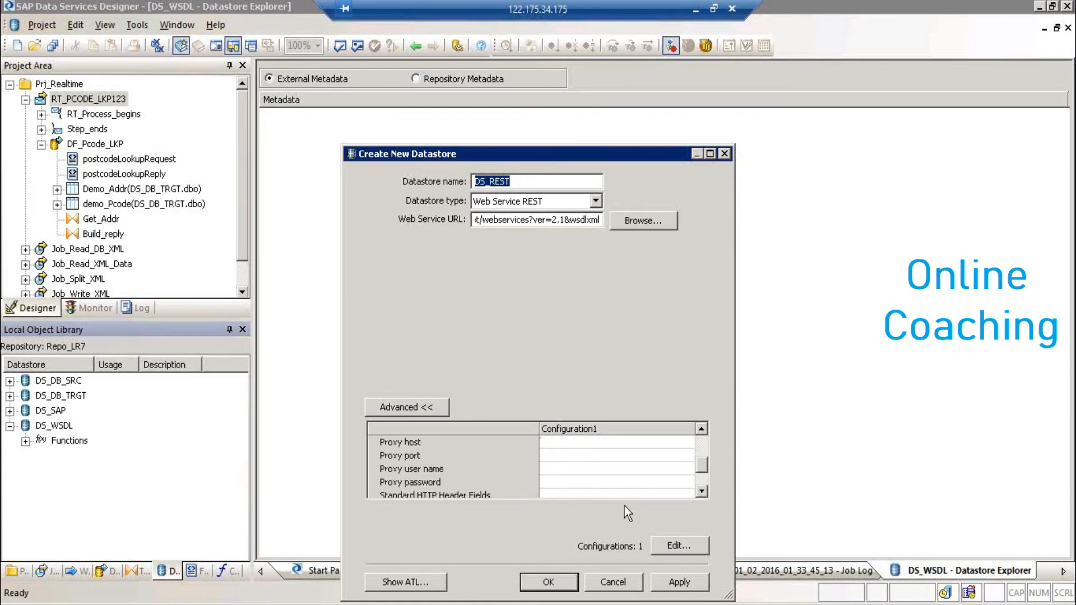
click(701, 445)
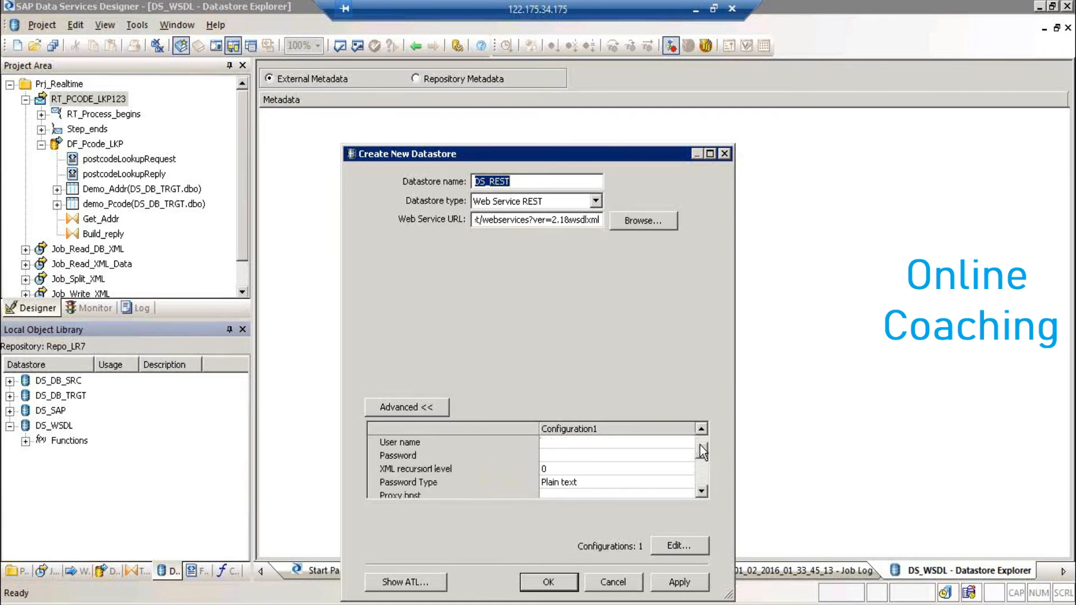
click(701, 431)
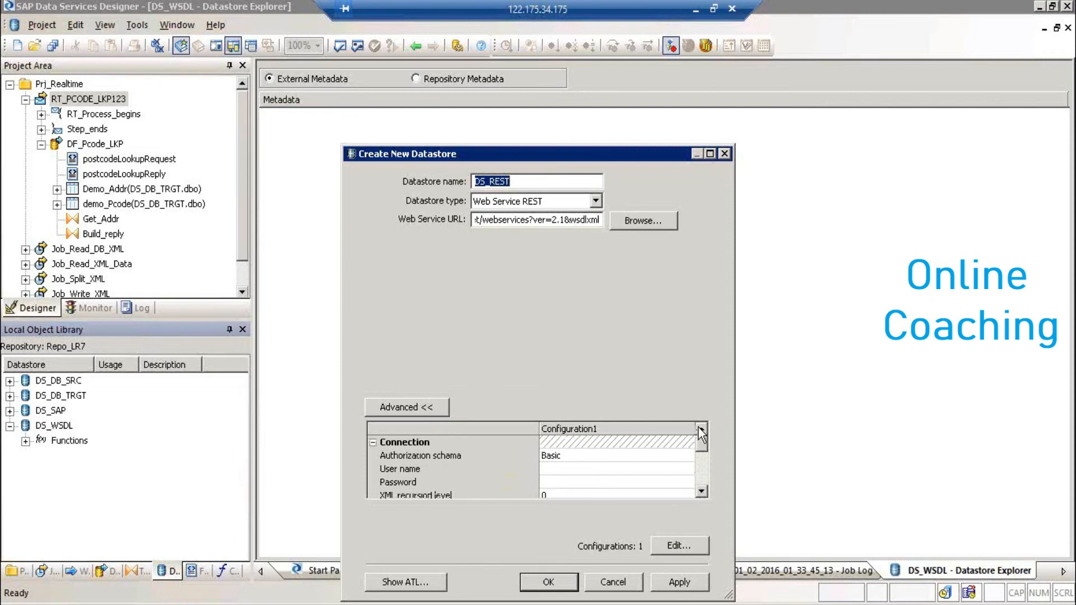
- Keep Authorization schema as Basic, review the advanced settings, and apply DS_REST
click(597, 459)
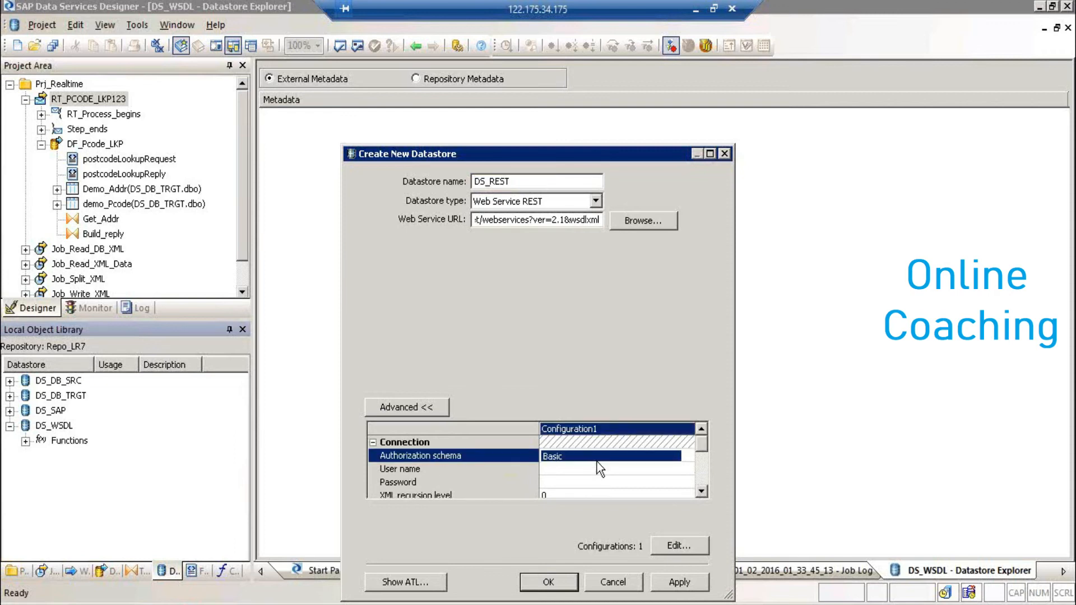
click(597, 459)
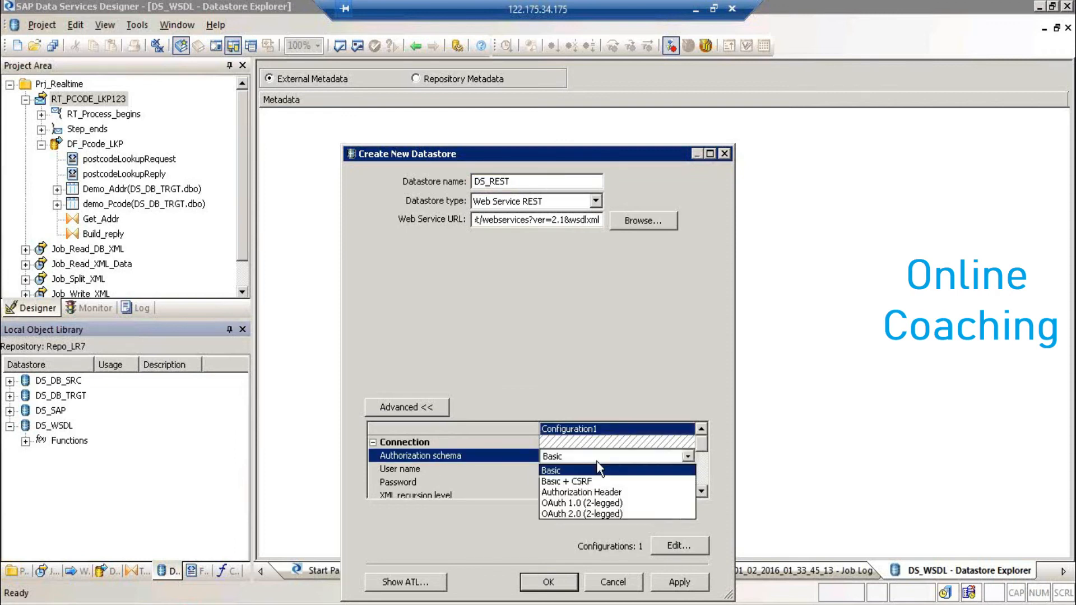
click(652, 472)
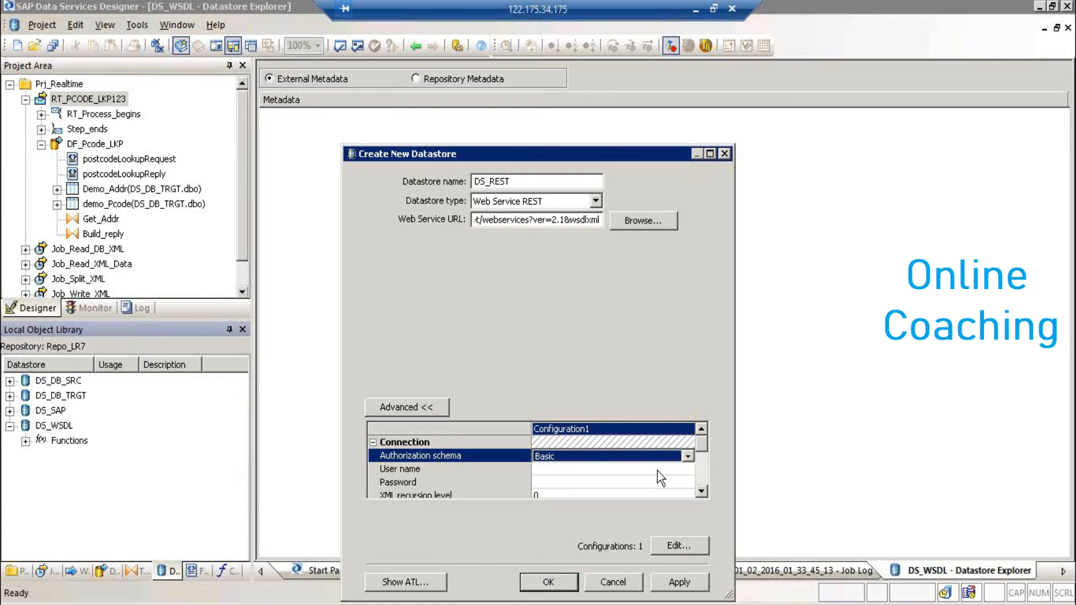
click(701, 492)
click(700, 492)
click(700, 492)
click(701, 492)
click(700, 492)
click(701, 492)
click(700, 492)
click(701, 492)
click(701, 492)
click(681, 584)
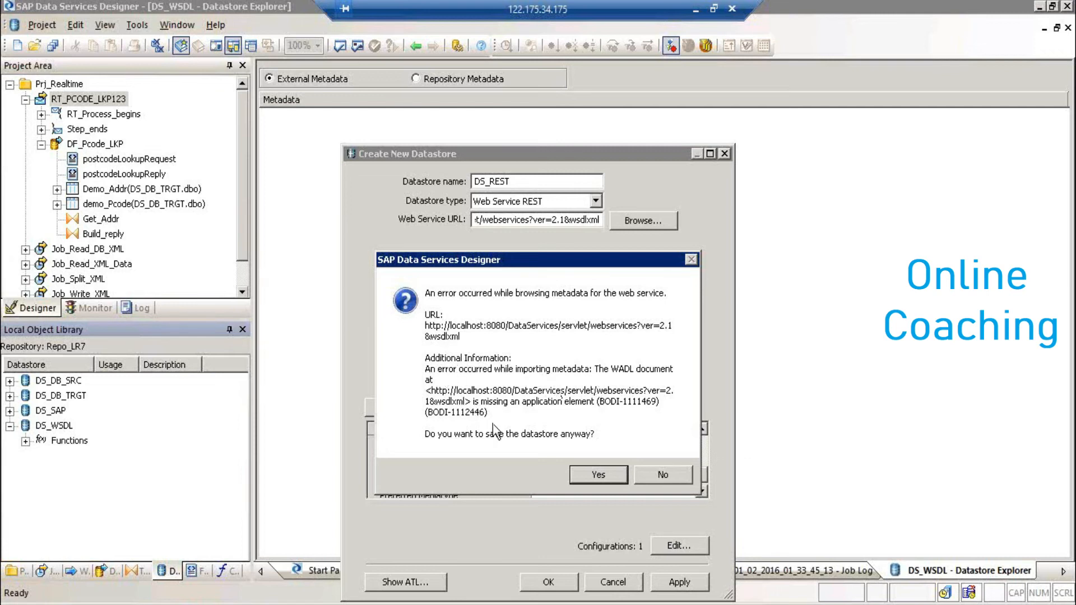
- Dismiss the WADL error, confirm with OK, and save DS_REST anyway
click(667, 476)
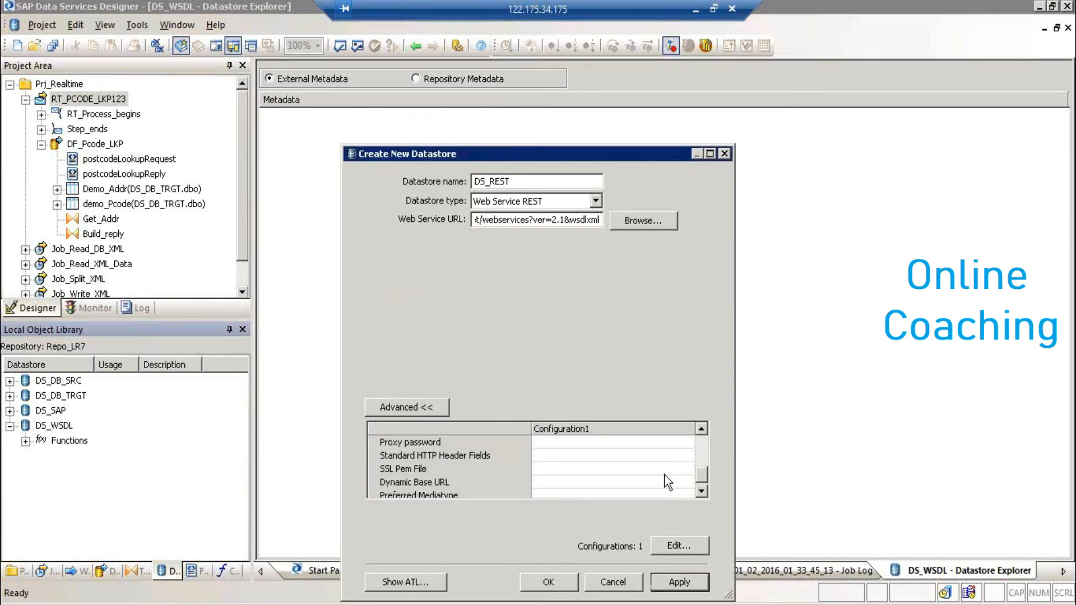
click(571, 586)
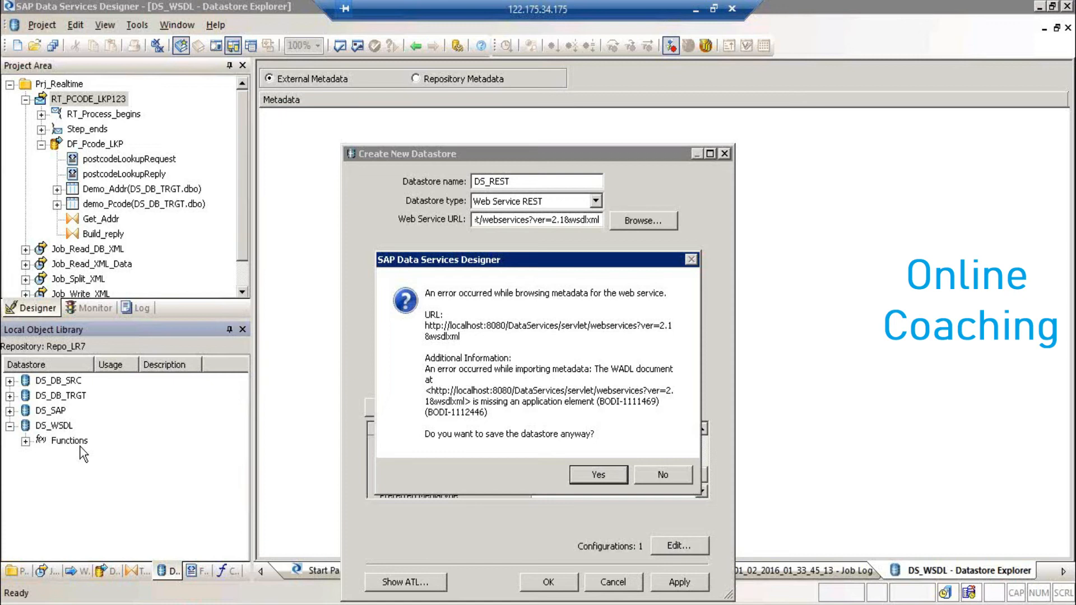
click(600, 477)
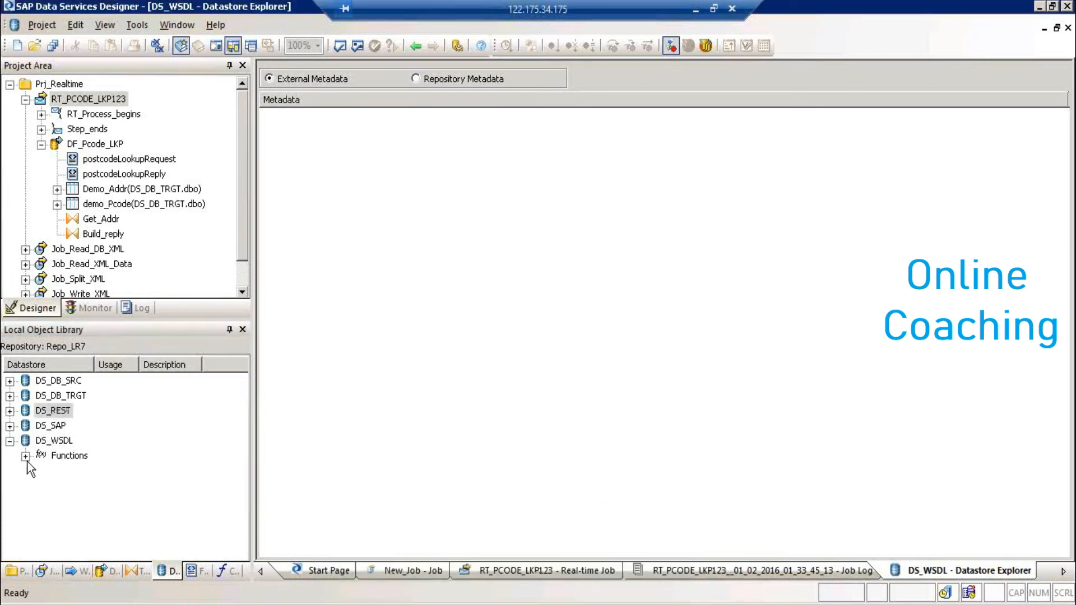
- Collapse DS_WSDL, close all workspace windows, and reopen the DS_WSDL datastore explorer
click(25, 457)
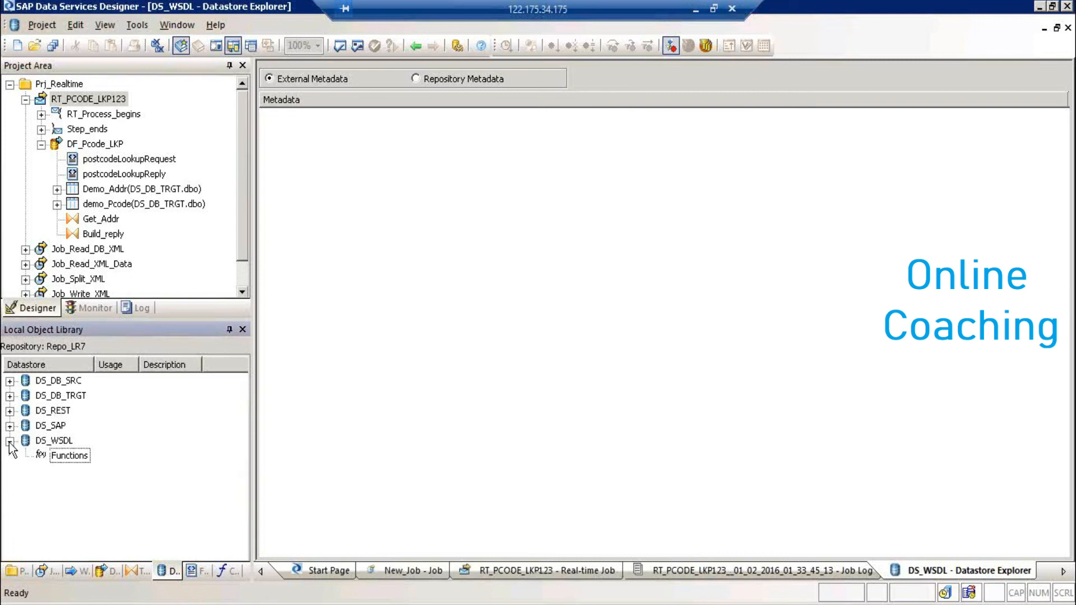
click(9, 442)
right_click(42, 443)
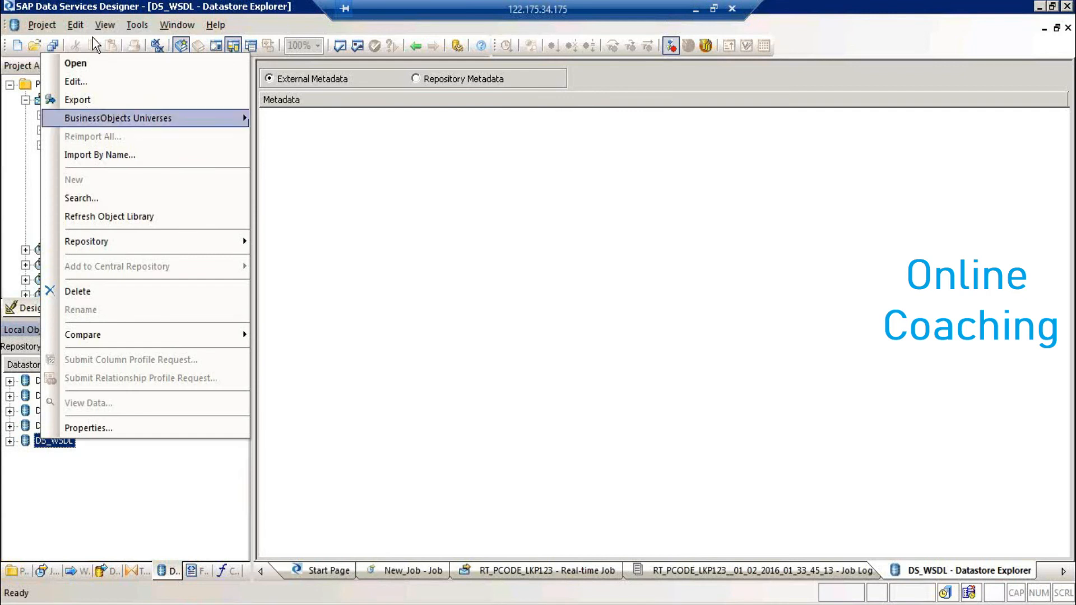
click(94, 62)
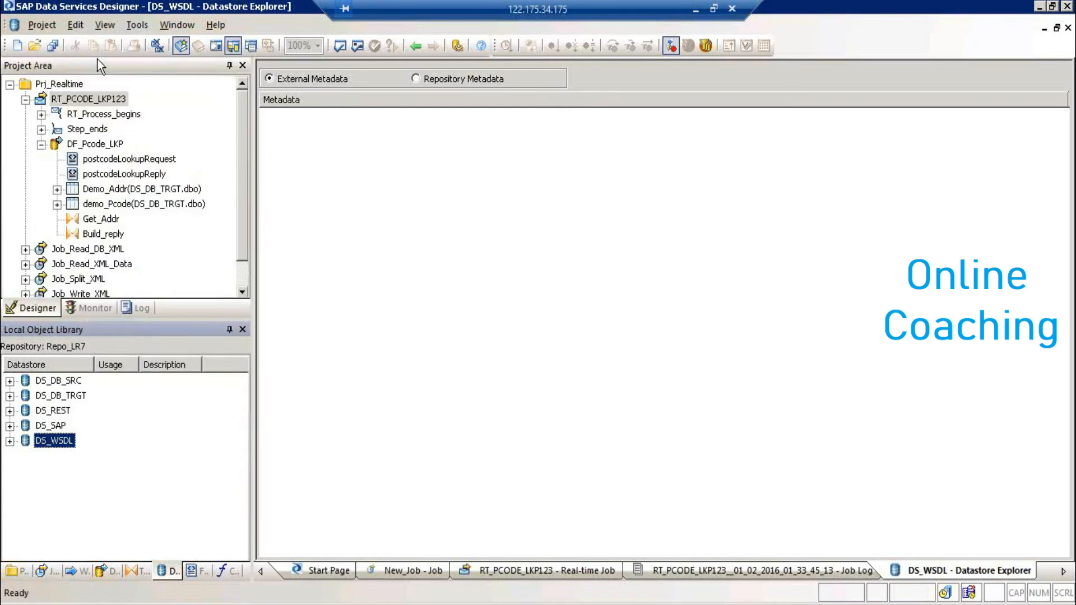
click(158, 46)
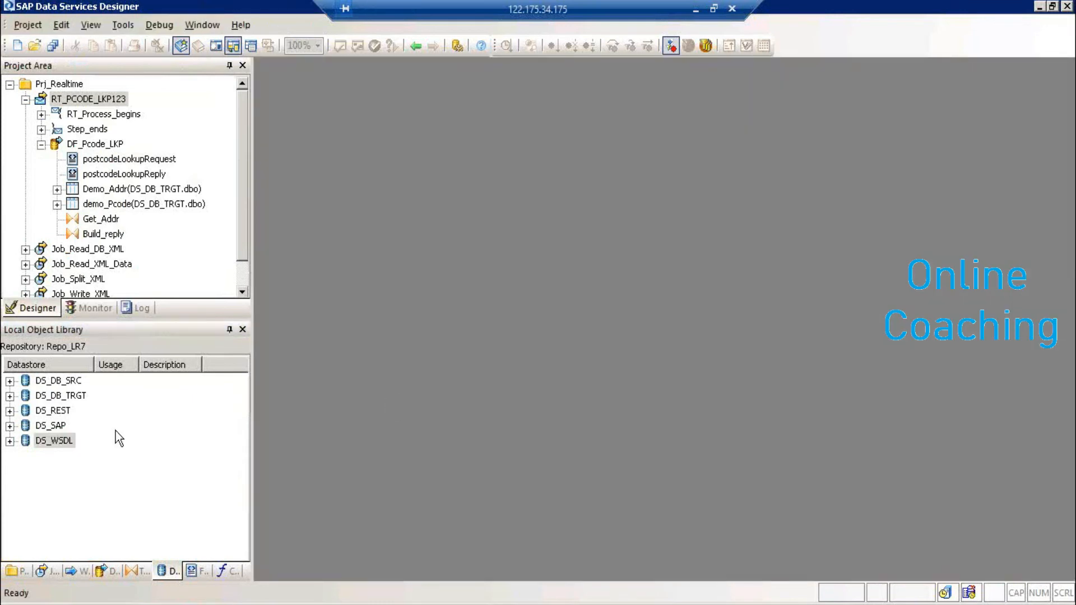
right_click(67, 441)
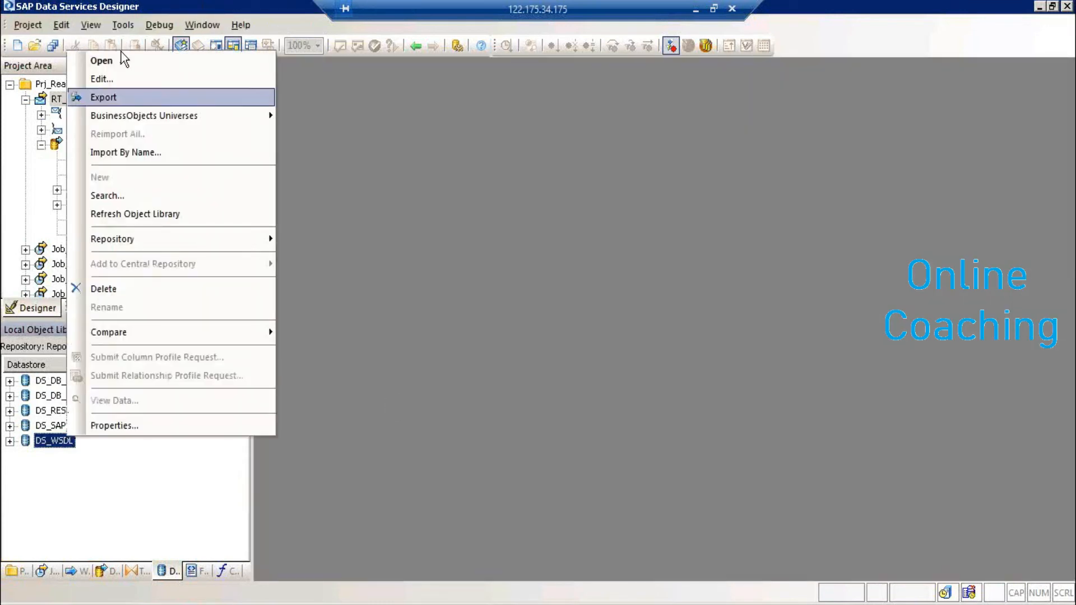
click(119, 60)
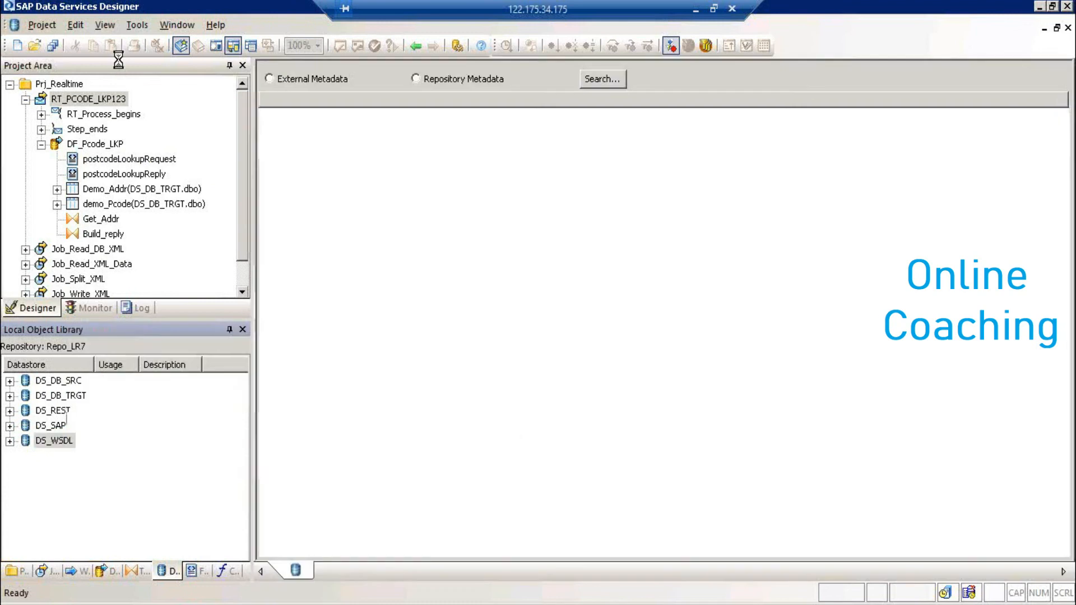
- Try DS_WSDL's External Metadata, dismiss the adapter error, then switch to the RealTimeJob1 PDF
click(270, 79)
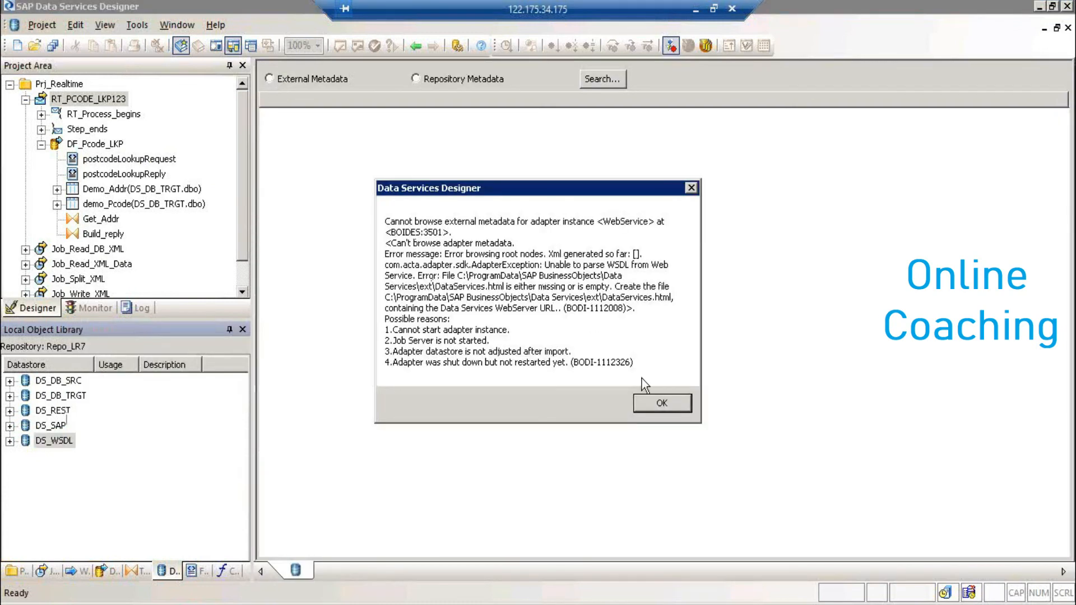
click(662, 404)
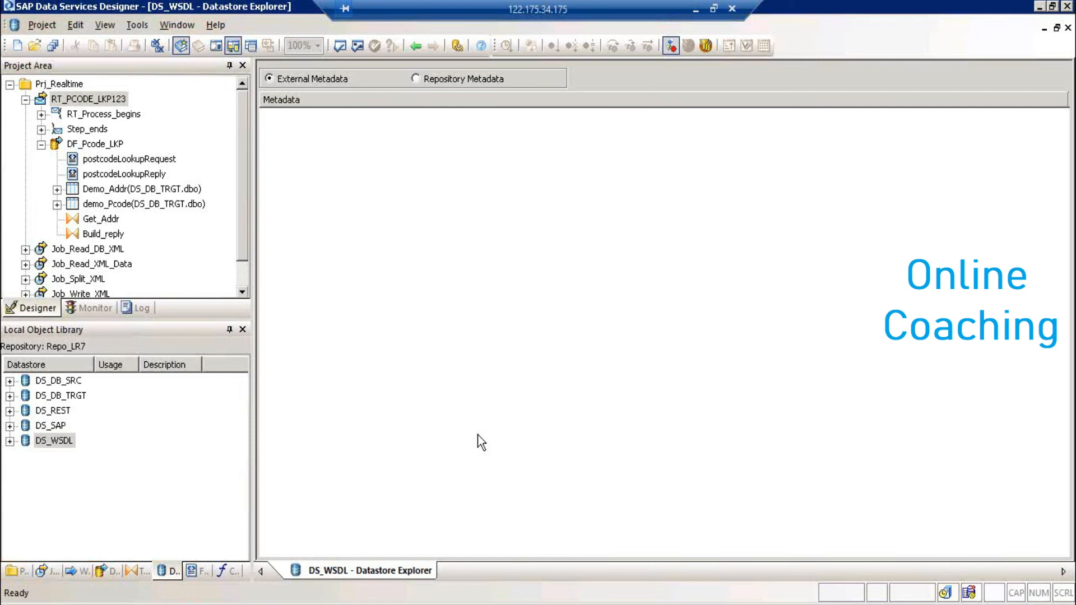
click(696, 10)
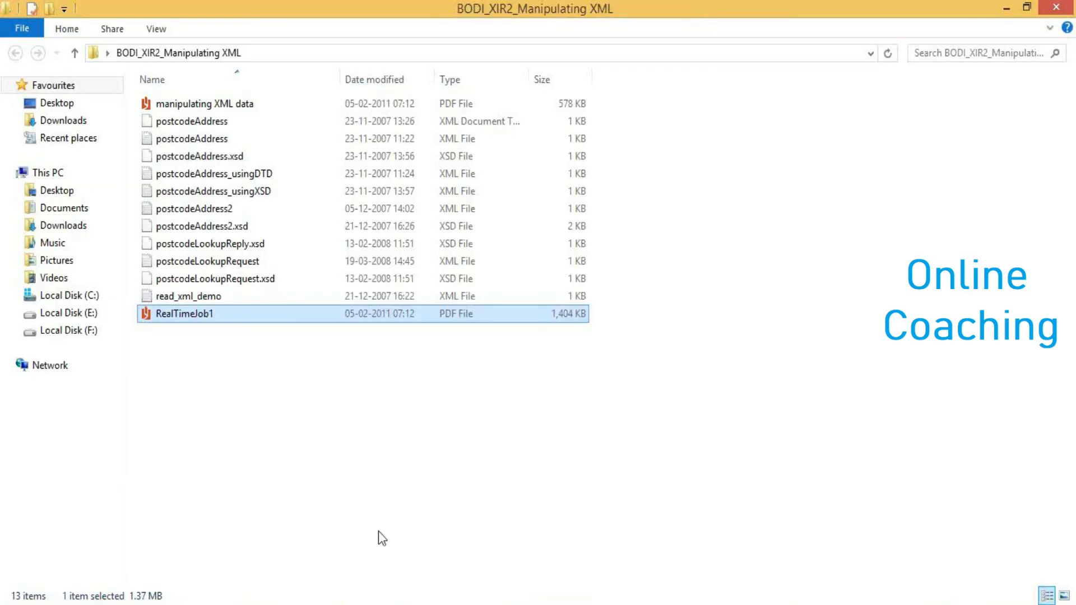
key(alt+Tab)
key(Tab)
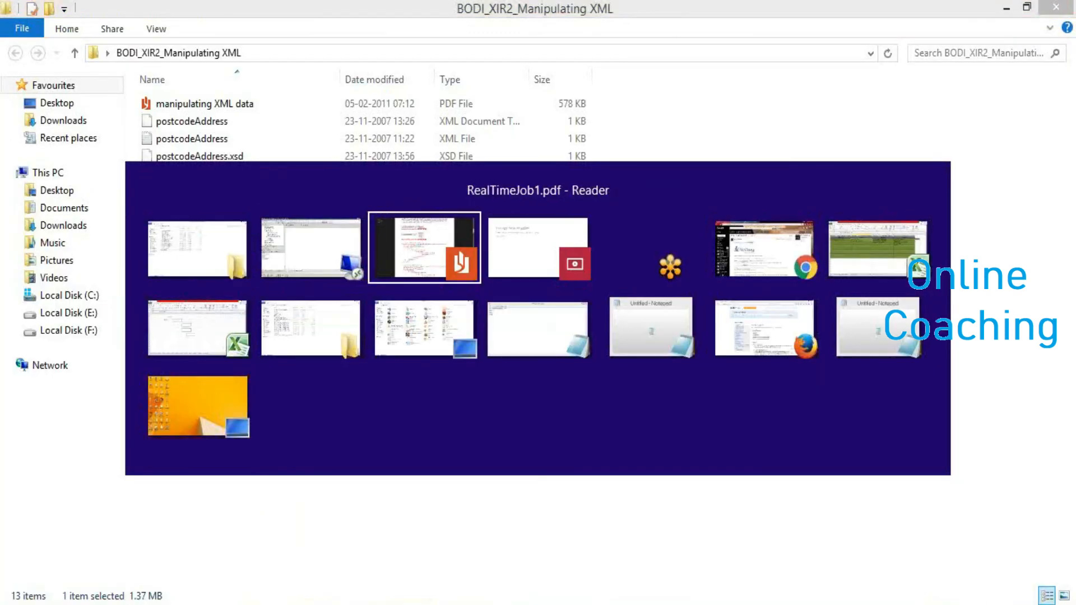
- Scroll the reference PDF from page 8 to page 26, Figure 38 Create Datastore
scroll(1044, 507, down, 10)
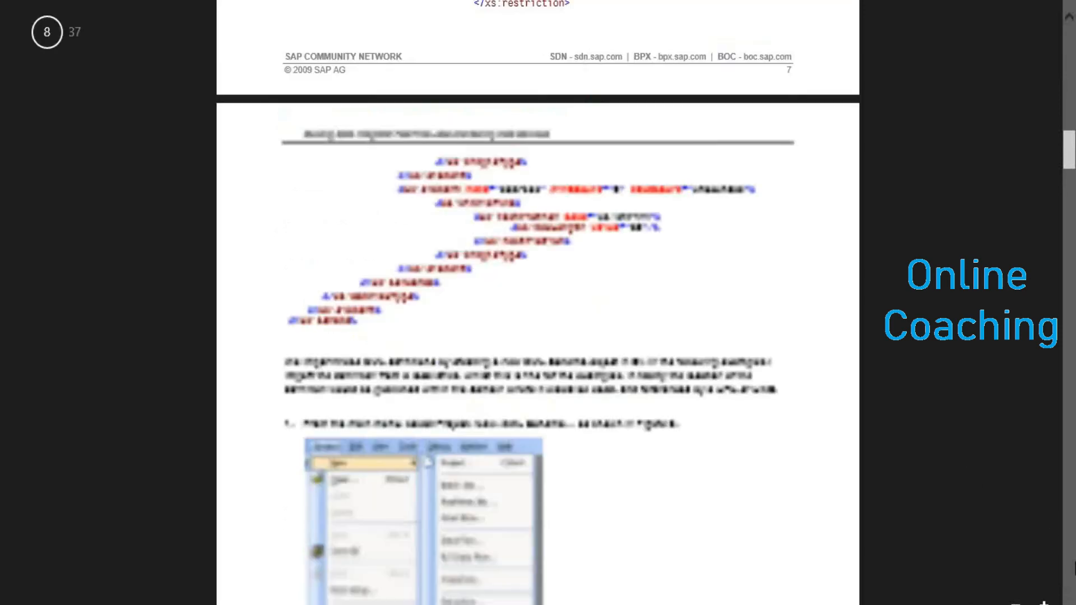
scroll(1073, 583, down, 15)
scroll(1073, 583, down, 15)
scroll(1072, 583, down, 15)
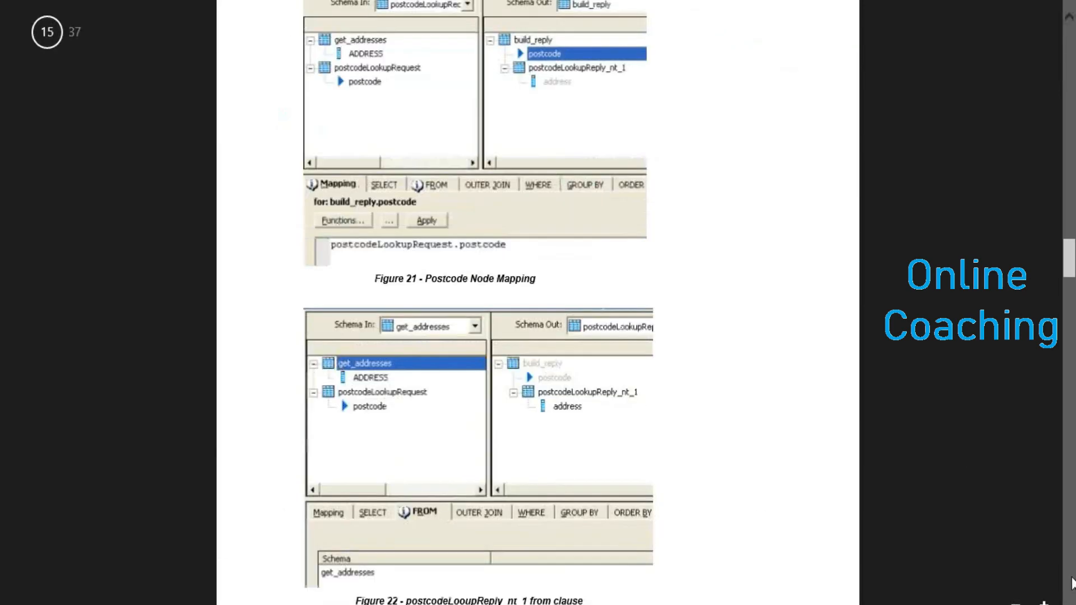
scroll(1072, 583, down, 10)
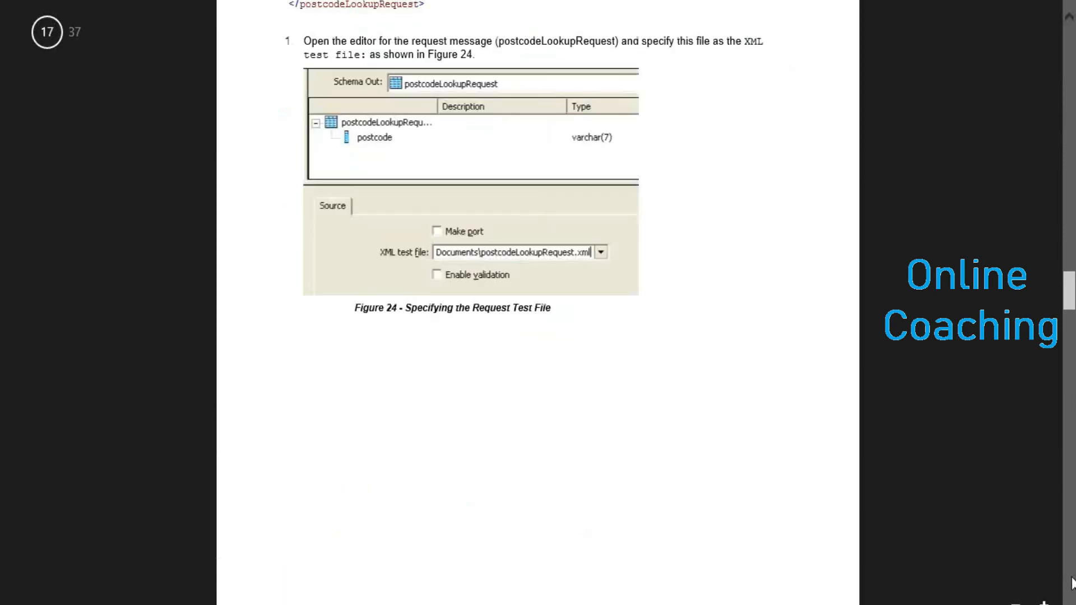
scroll(1073, 583, down, 5)
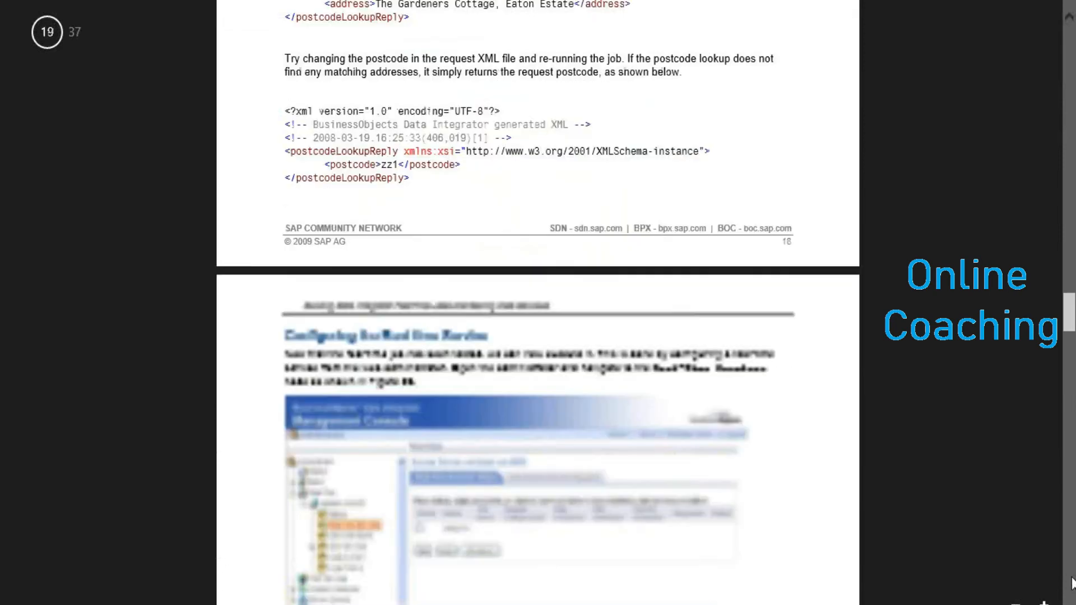
scroll(1072, 583, down, 5)
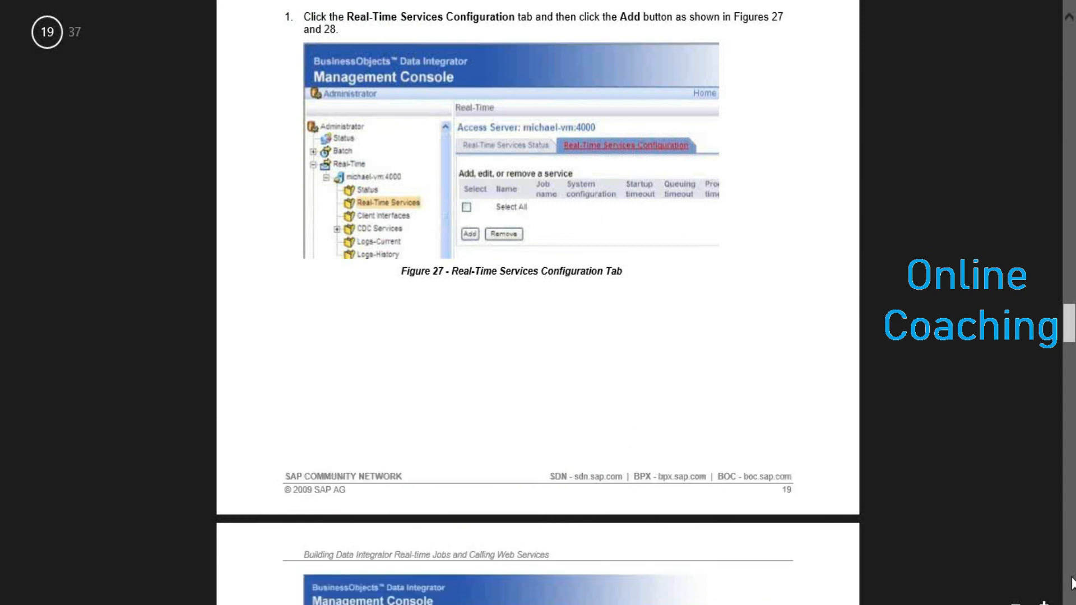
scroll(1072, 583, down, 10)
scroll(1072, 583, down, 10)
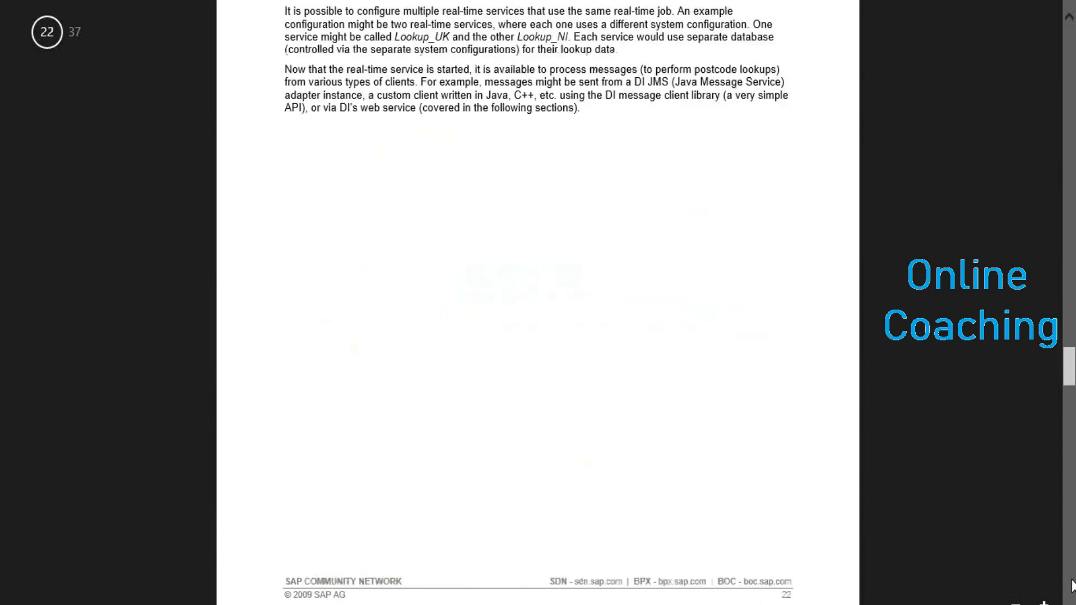
scroll(1073, 583, down, 8)
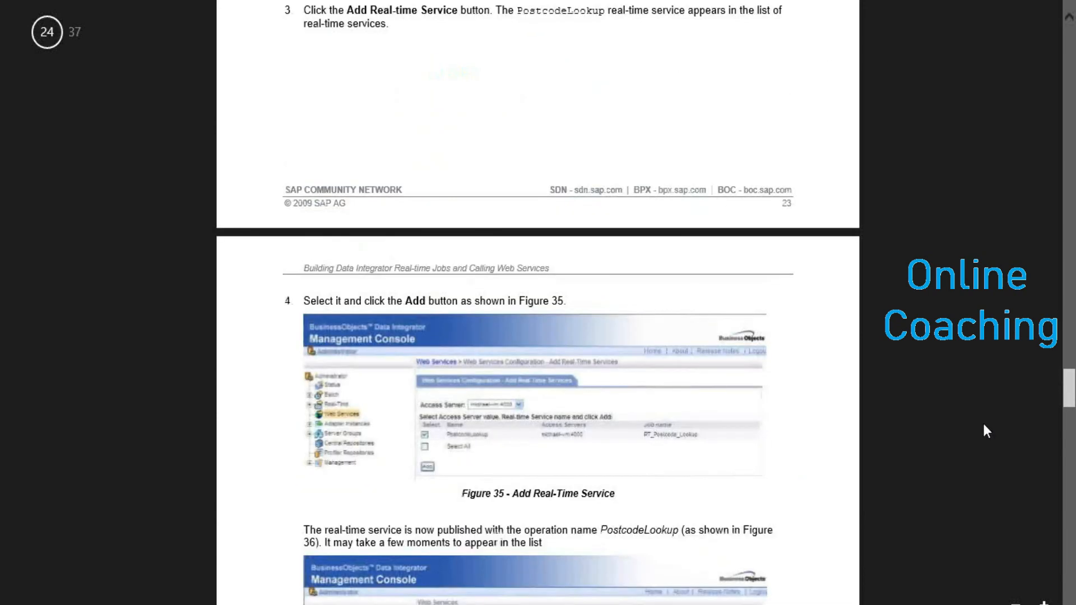
scroll(1072, 583, down, 10)
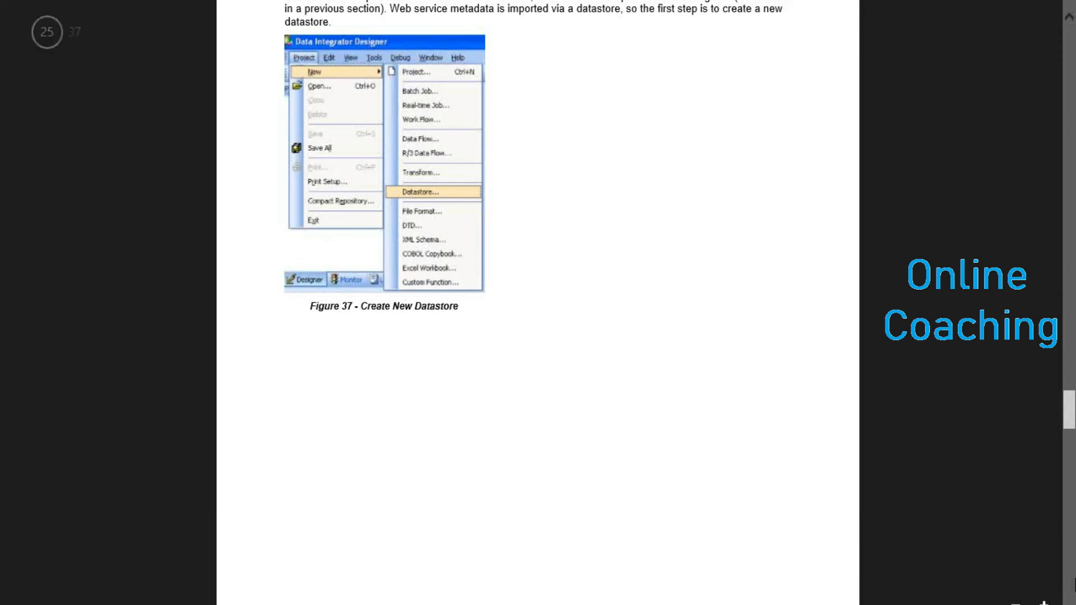
scroll(1068, 581, down, 8)
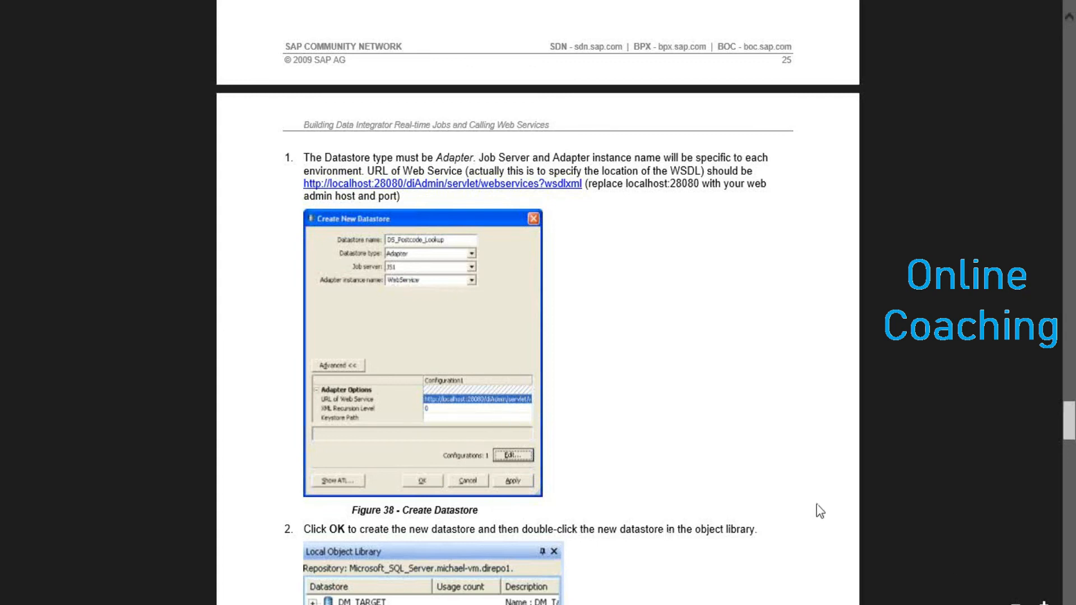
- Read pages 26–29 on the web service batch job, down to Figure 45 Paste Schema
scroll(538, 314, down, 3)
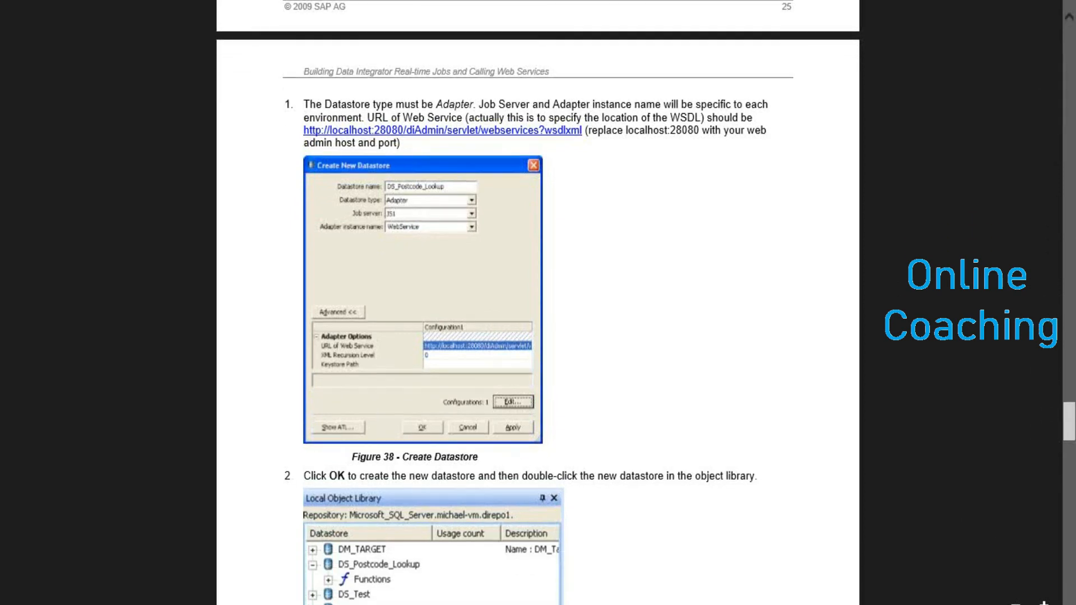
scroll(538, 314, down, 1)
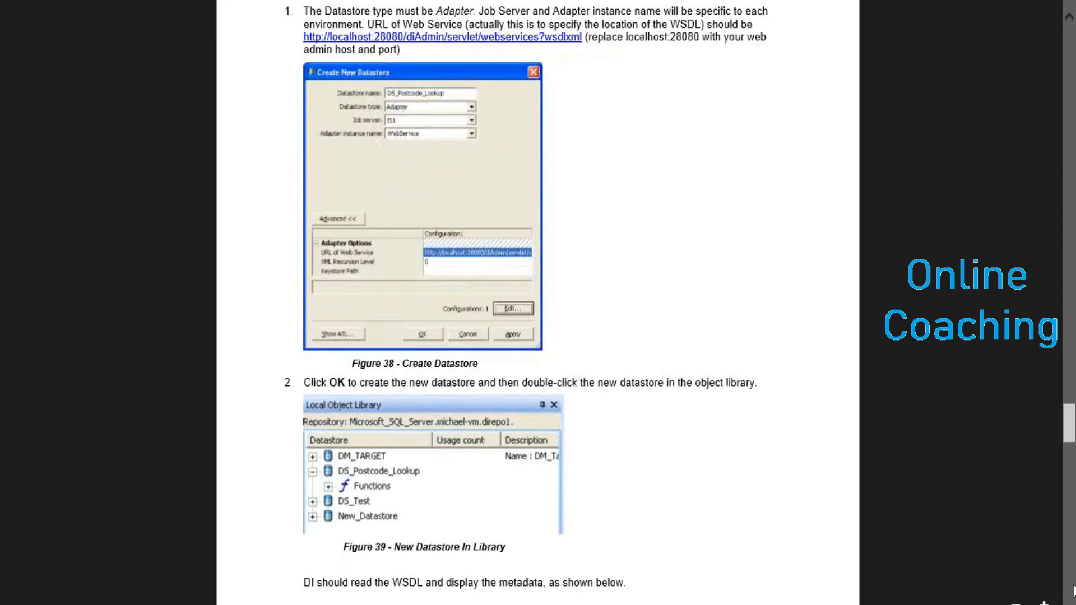
scroll(978, 511, down, 10)
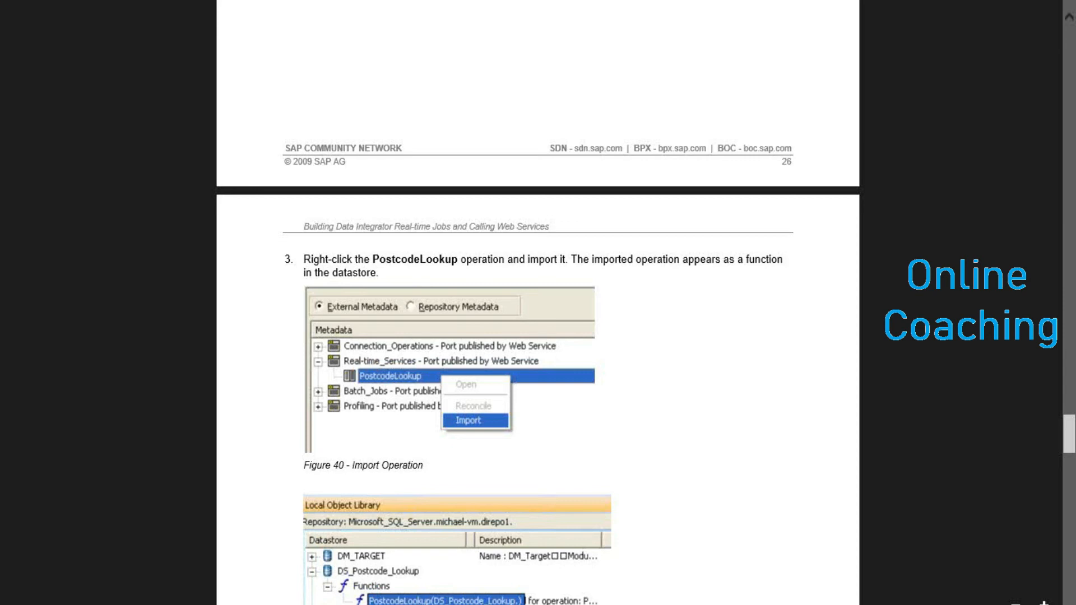
scroll(538, 336, down, 10)
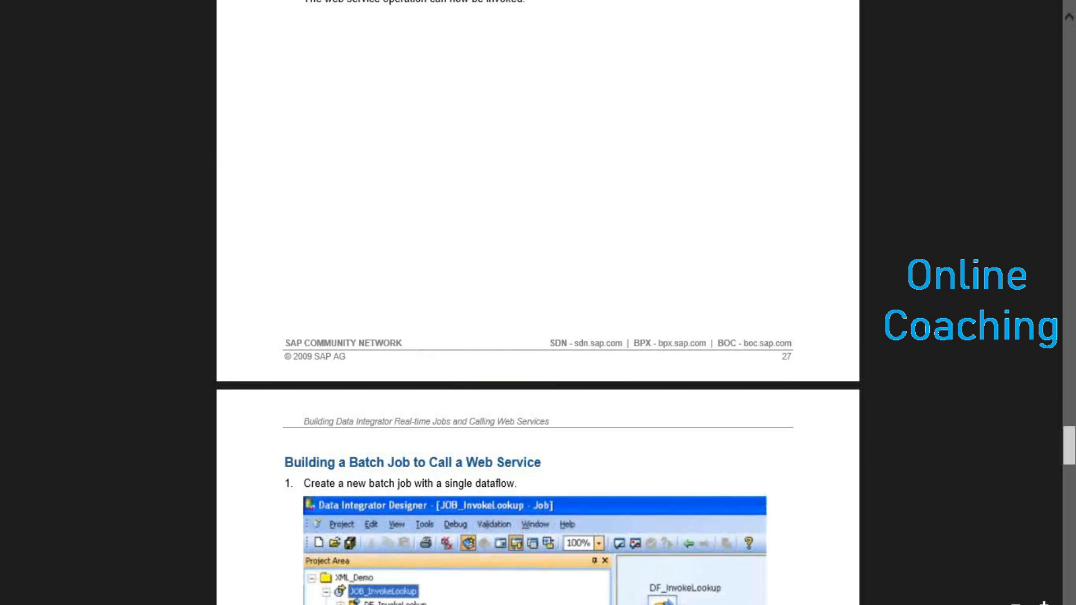
scroll(539, 302, down, 3)
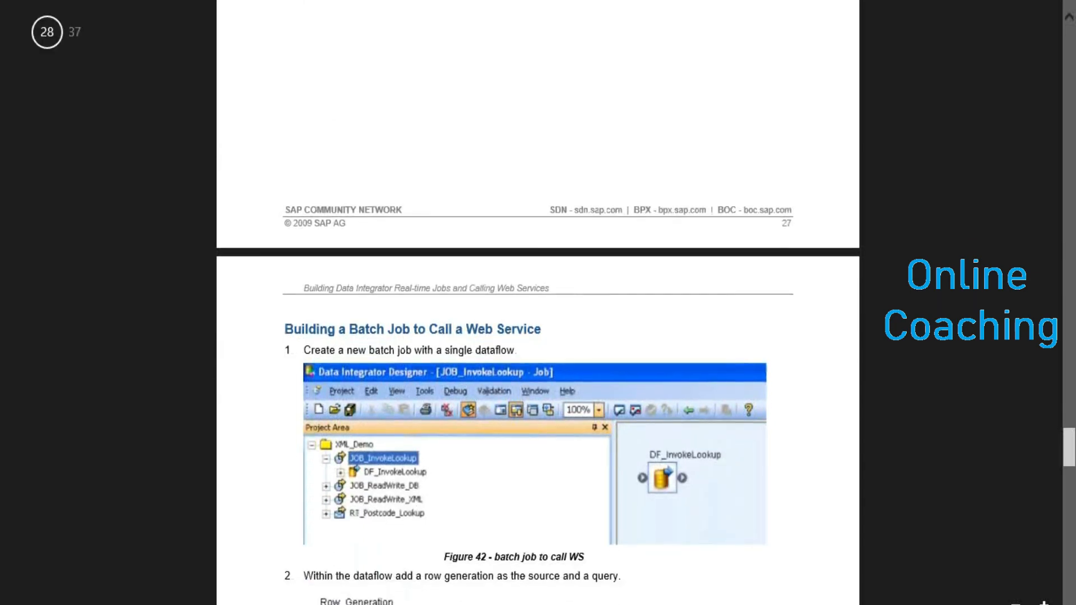
scroll(736, 448, down, 1)
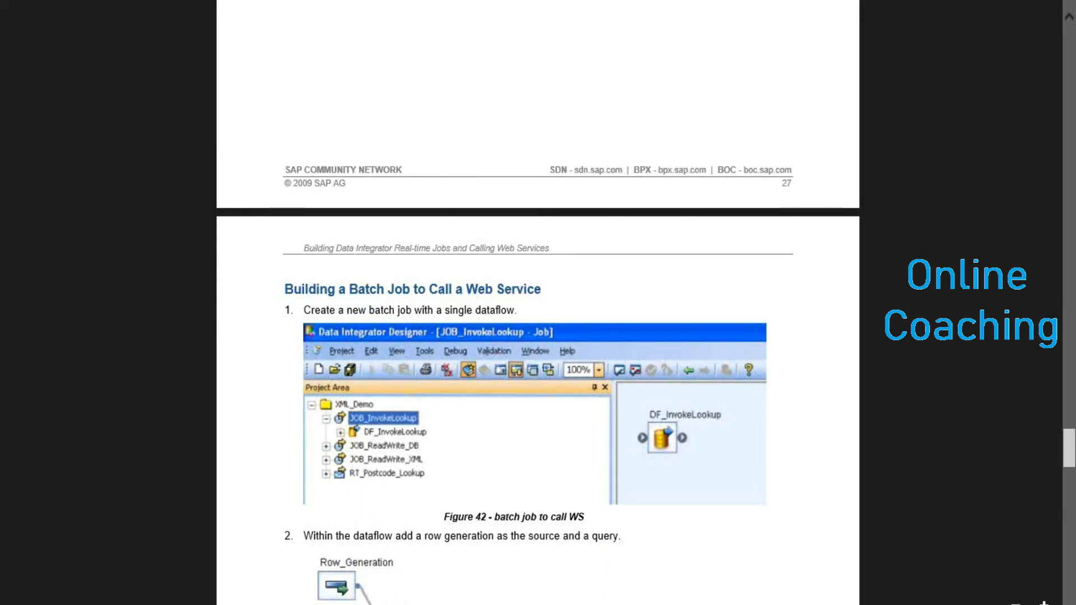
scroll(538, 379, down, 3)
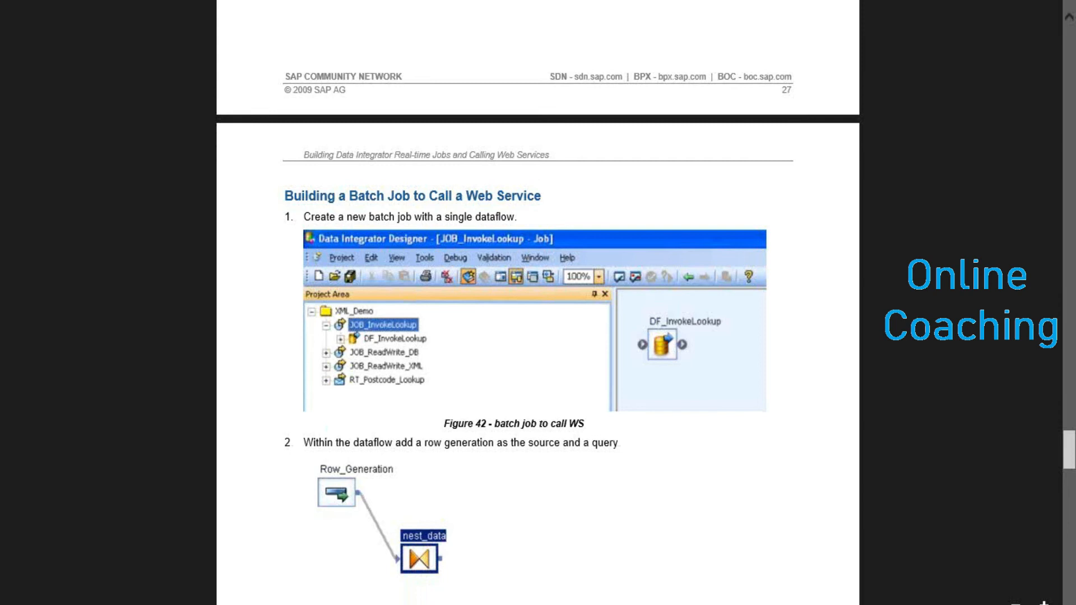
scroll(538, 379, down, 1)
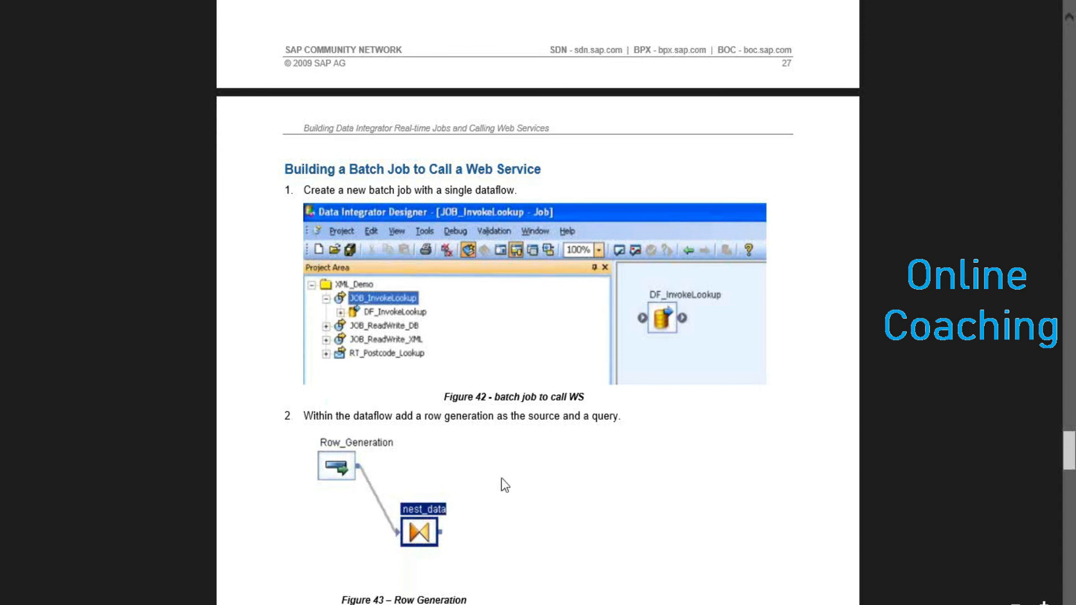
click(1072, 580)
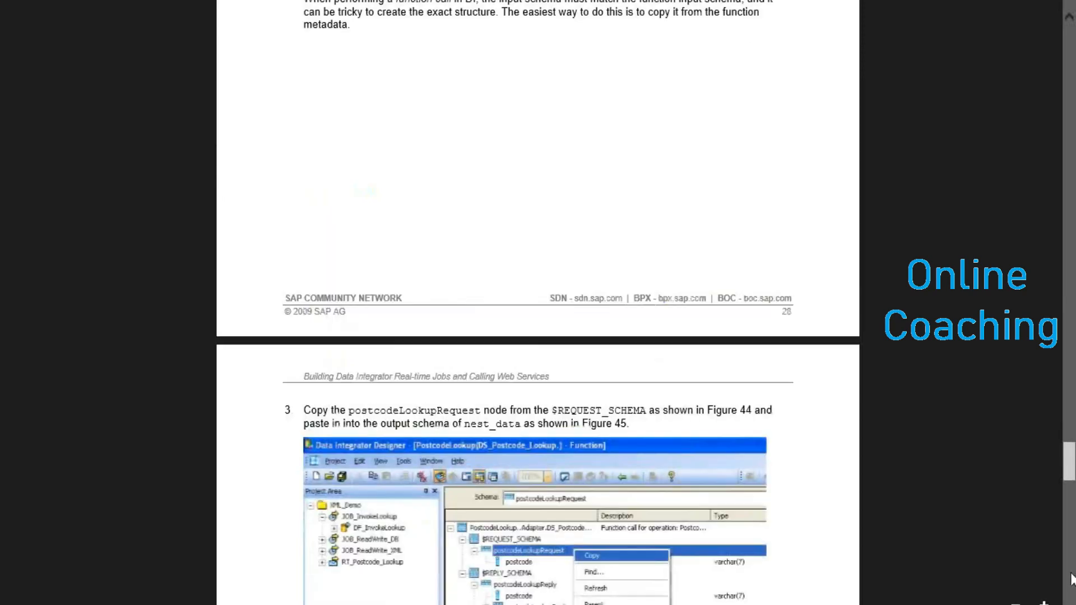
scroll(693, 513, down, 1)
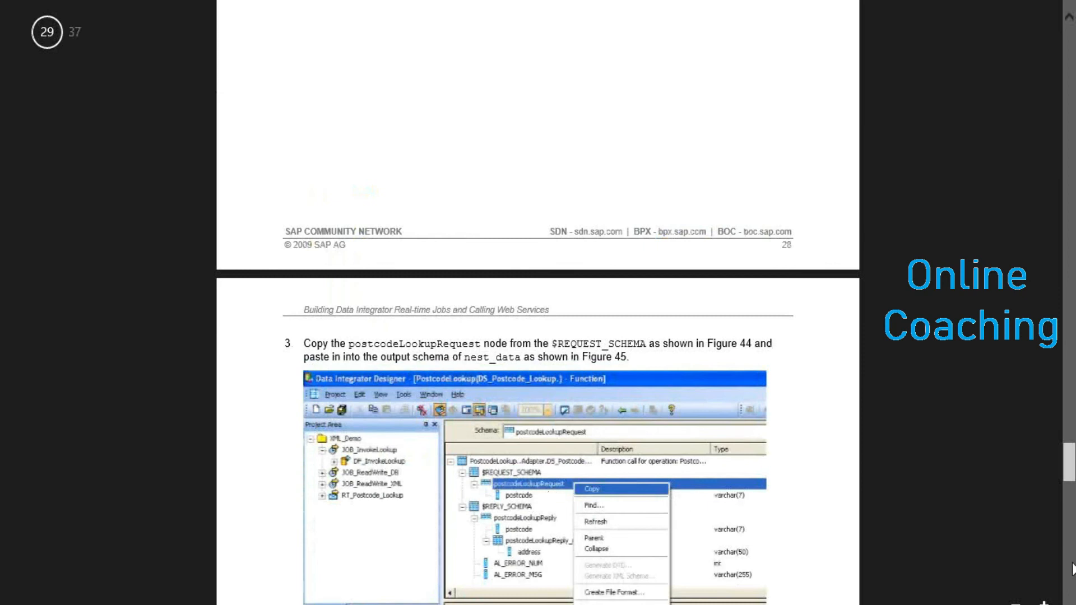
click(1071, 569)
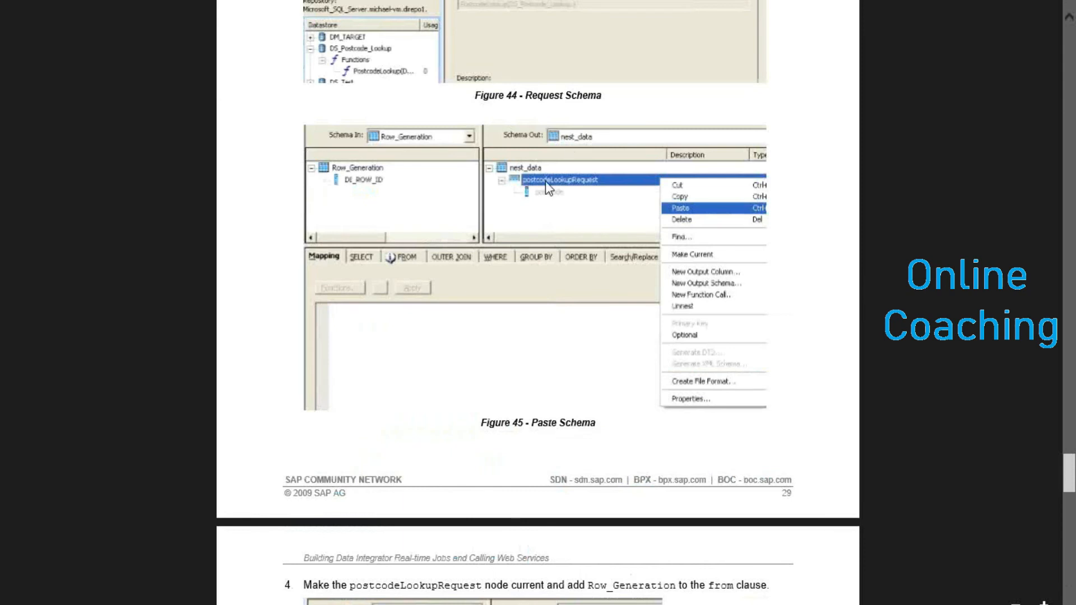